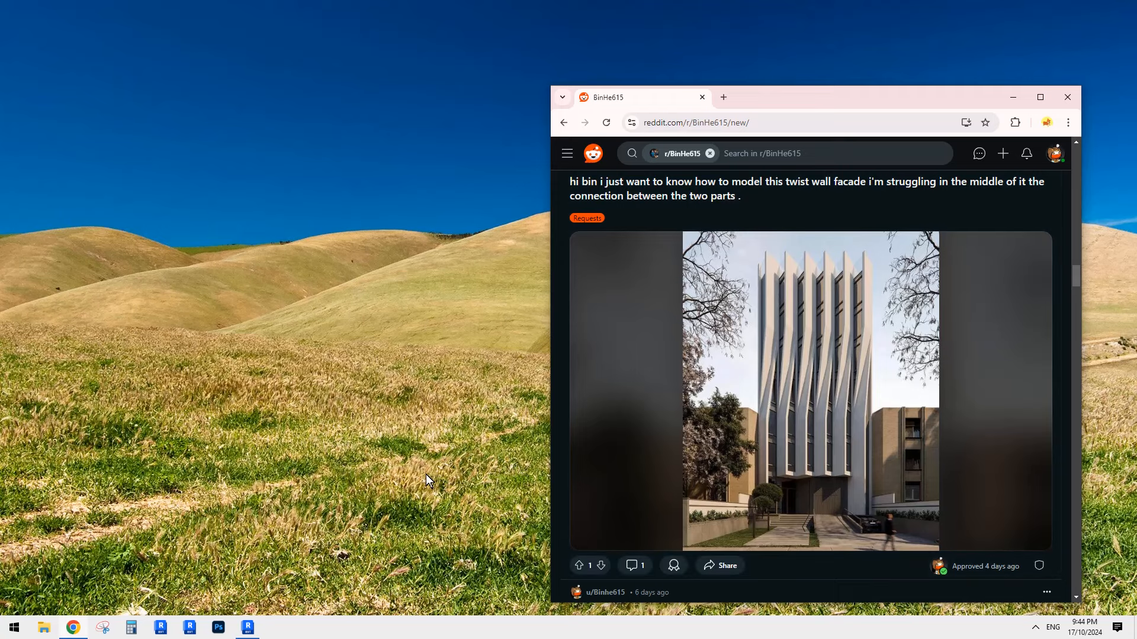
# Switch to the Revit project and open the South Elevation view.
pyautogui.click(248, 625)
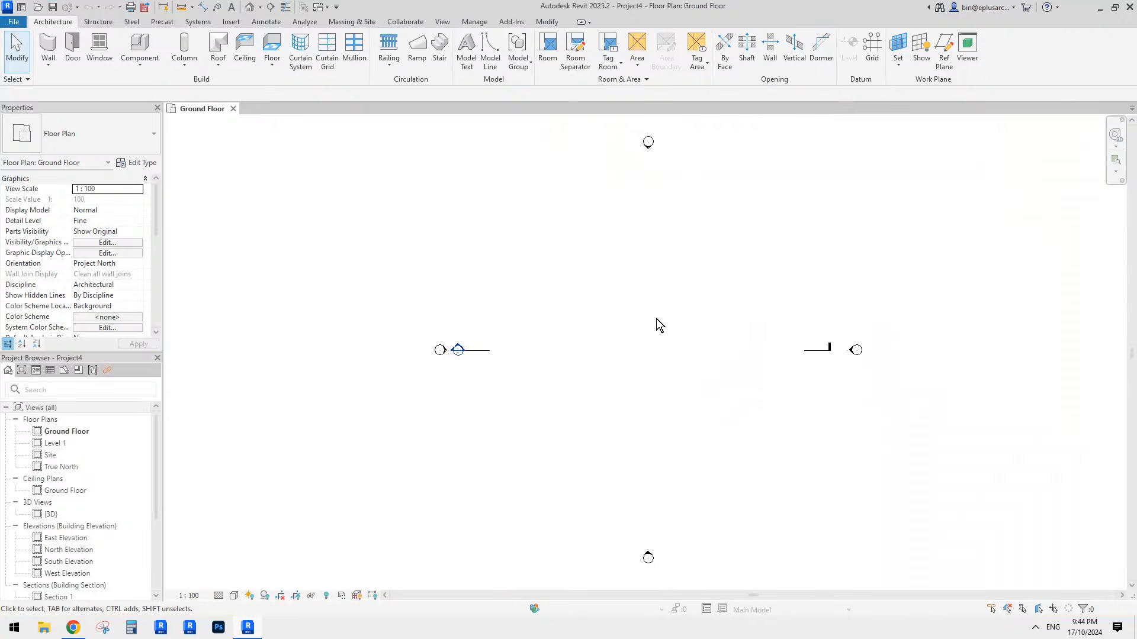
pyautogui.moveTo(647, 332); pyautogui.dragTo(670, 350, button='middle')
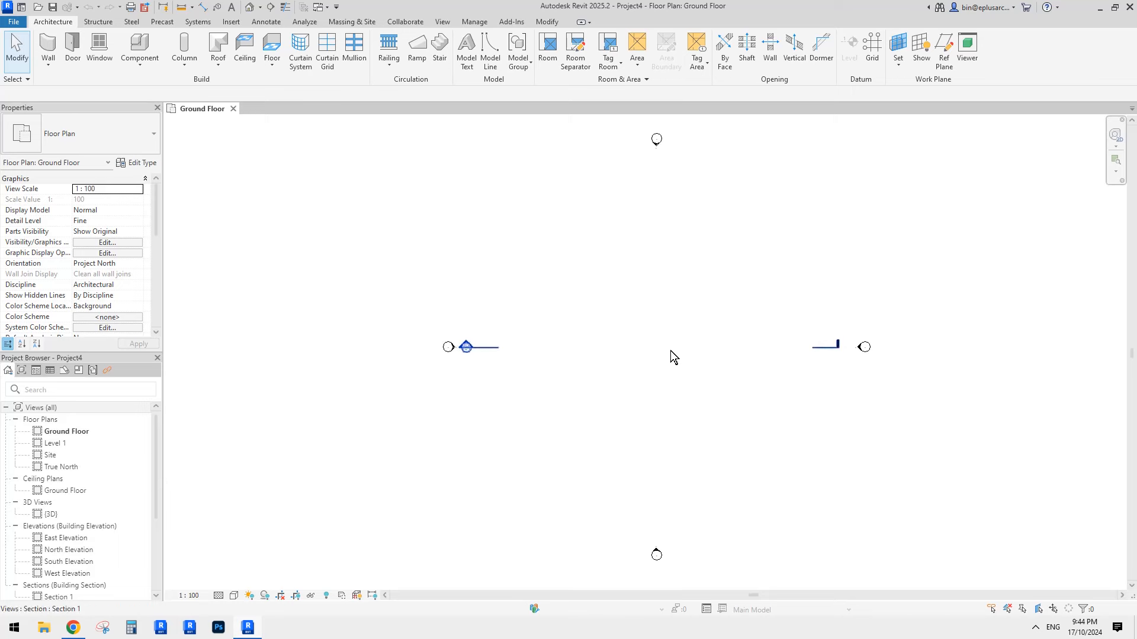
pyautogui.doubleClick(65, 561)
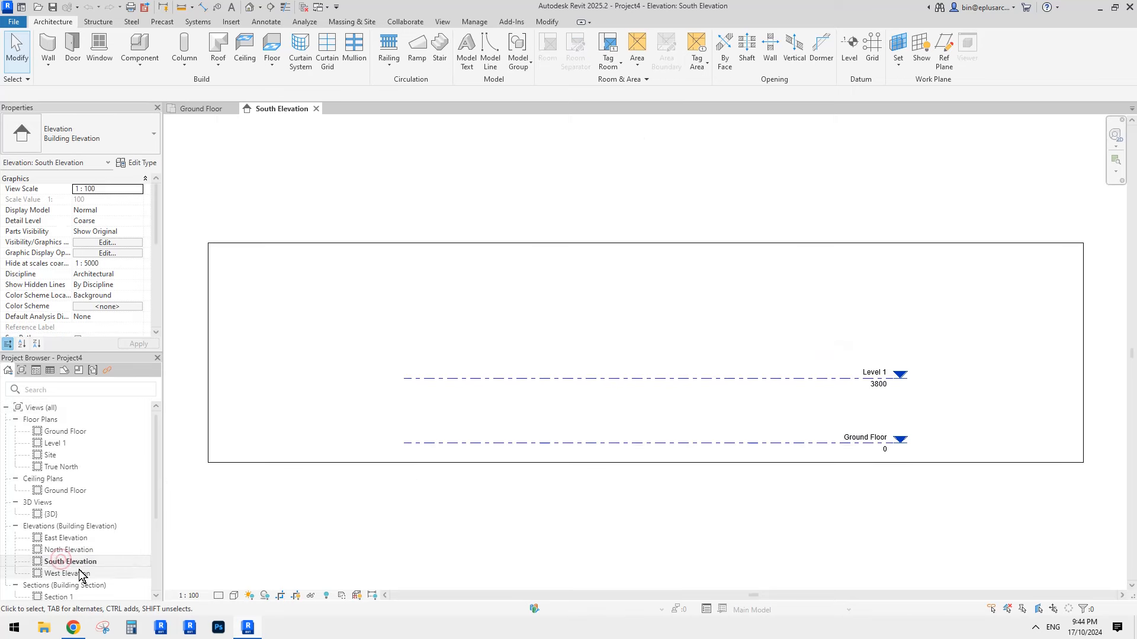
# Stretch the top edge of the South Elevation's crop region upward to make room for more levels.
pyautogui.moveTo(647, 444); pyautogui.dragTo(638, 444, button='middle')
pyautogui.moveTo(726, 348); pyautogui.dragTo(687, 395)
pyautogui.click(723, 353)
pyautogui.scroll(-1, 770, 325)
pyautogui.scroll(-1, 769, 325)
pyautogui.moveTo(738, 267); pyautogui.dragTo(704, 328, button='middle')
pyautogui.click(716, 281)
pyautogui.scroll(-1, 714, 282)
pyautogui.moveTo(652, 318); pyautogui.dragTo(659, 150)
# Copy Level 1 upward by the ground-floor storey height to create a level at 7600.
pyautogui.moveTo(718, 350); pyautogui.dragTo(676, 414)
pyautogui.scroll(1, 677, 414)
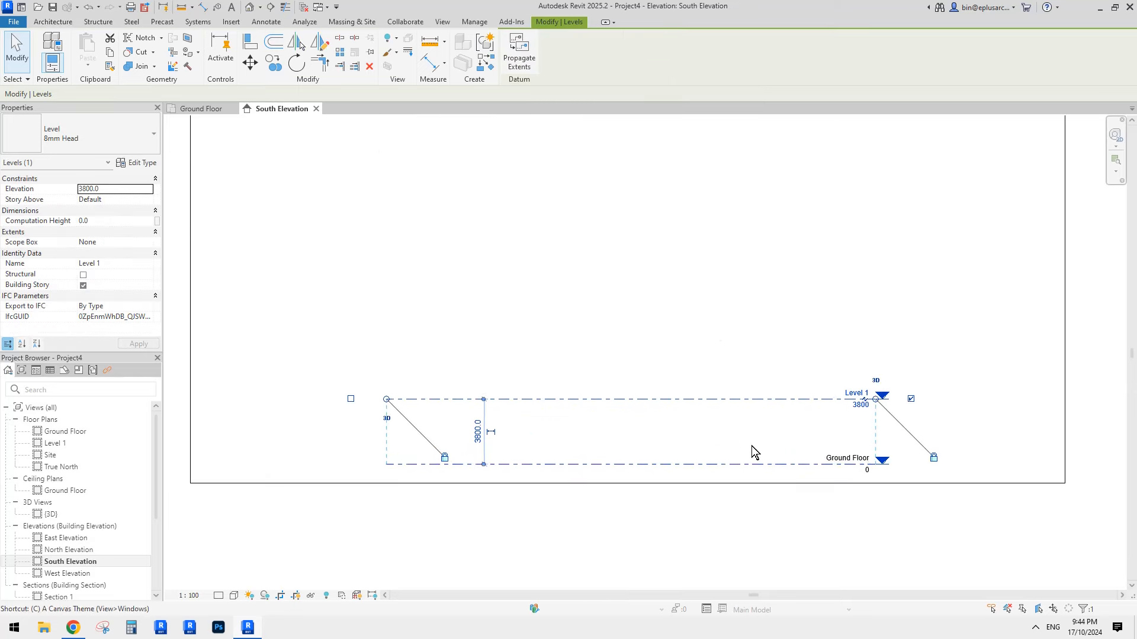
pyautogui.click(752, 453)
pyautogui.click(772, 399)
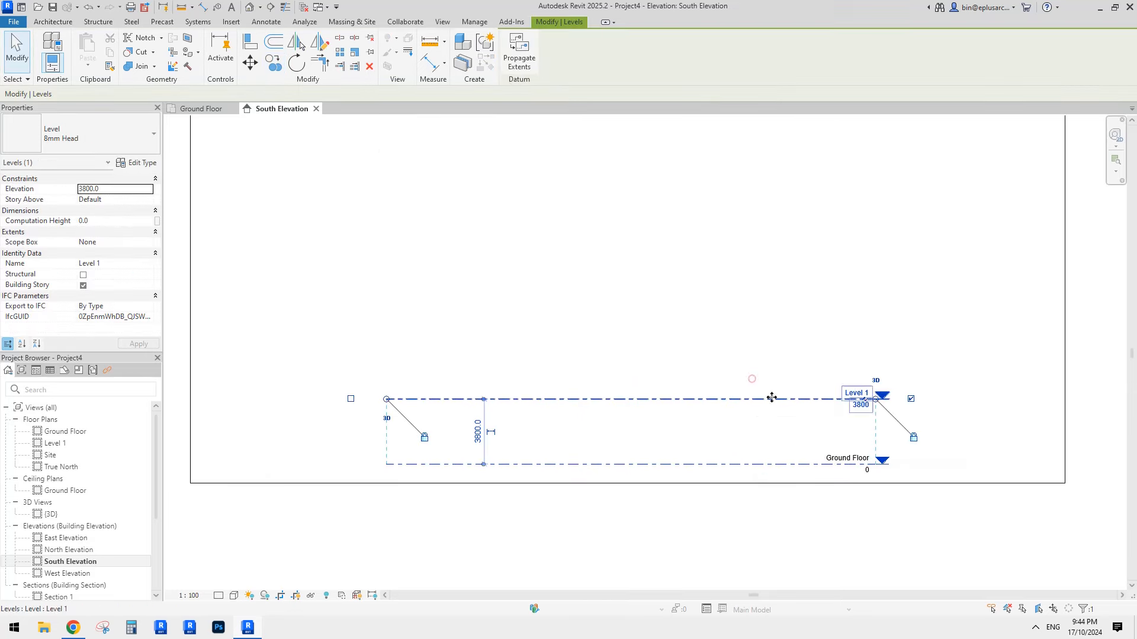
pyautogui.press('c')
pyautogui.press('o')
pyautogui.click(768, 464)
pyautogui.click(766, 398)
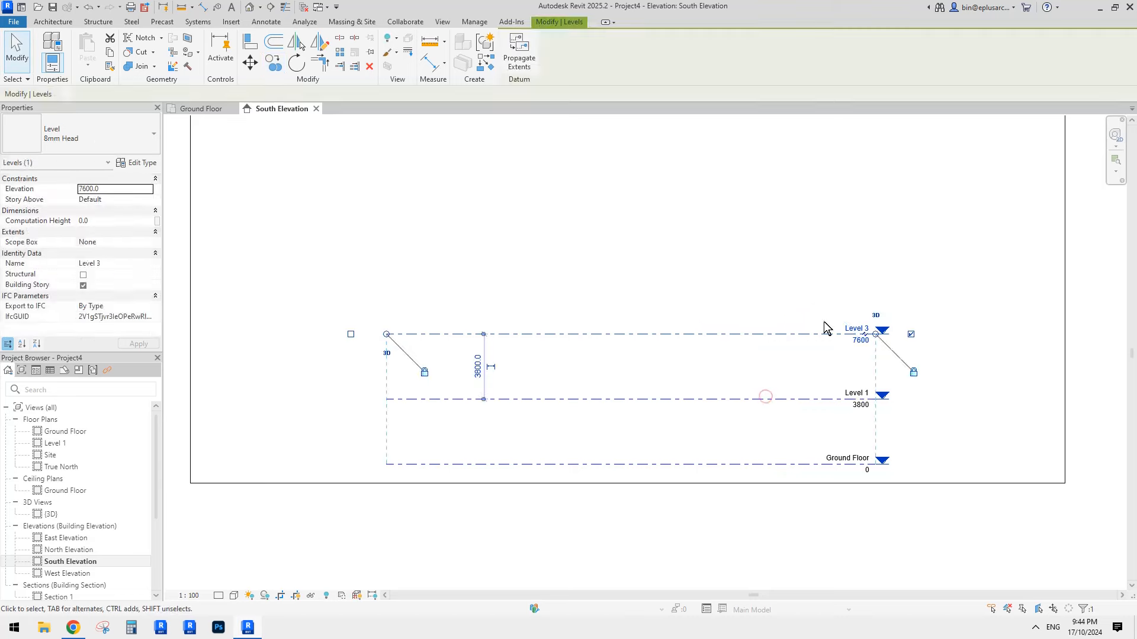
# Copy the two upper levels together twice upward, adding levels at 11400, 15200, 19000 and 22800.
pyautogui.moveTo(762, 299); pyautogui.dragTo(731, 415)
pyautogui.press('c')
pyautogui.press('o')
pyautogui.click(773, 467)
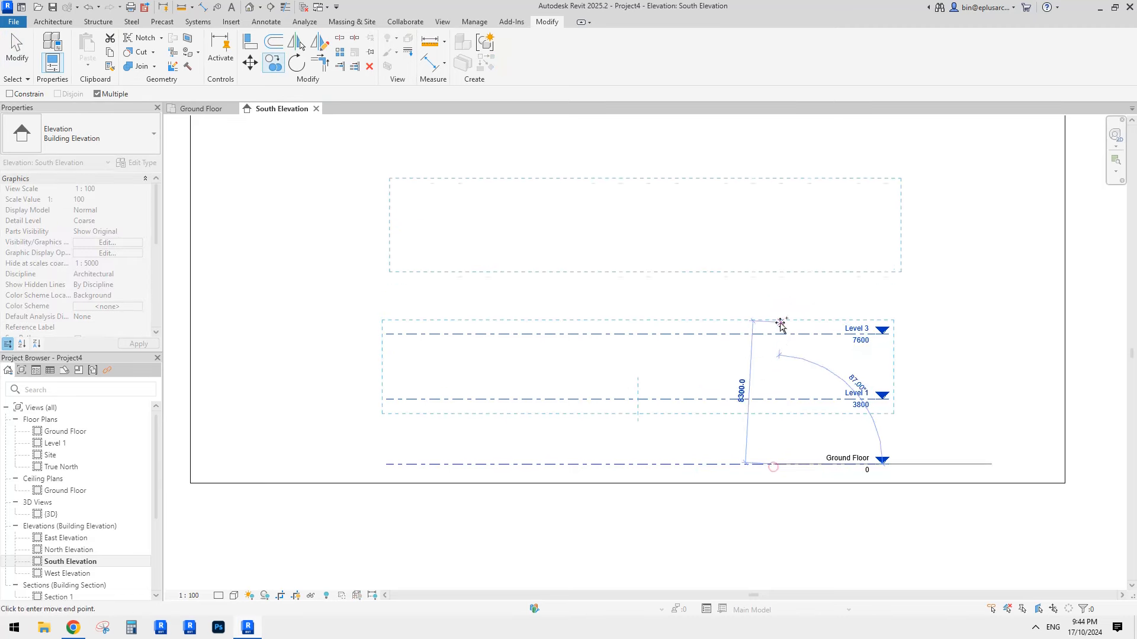
pyautogui.click(775, 334)
pyautogui.scroll(-2, 773, 336)
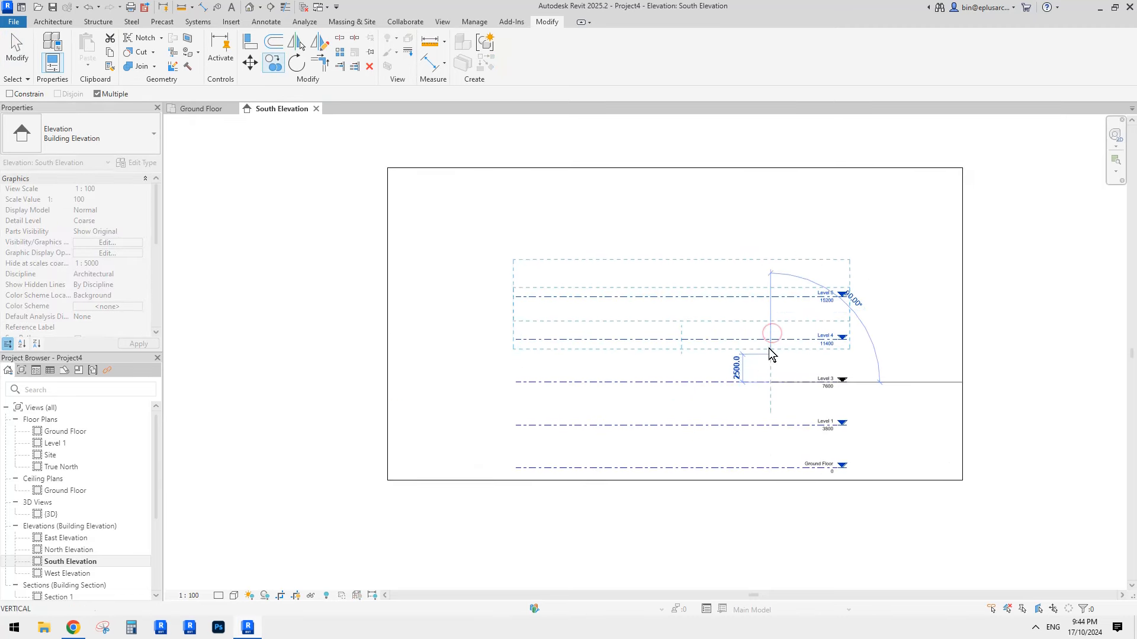
pyautogui.click(768, 296)
pyautogui.press('Escape')
pyautogui.press('Escape')
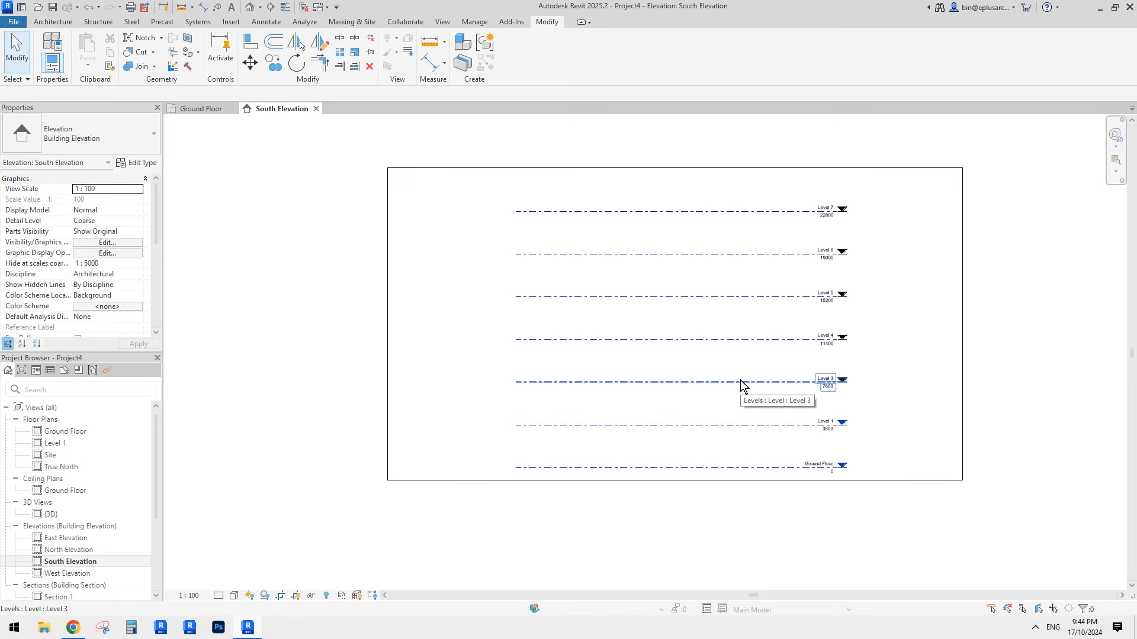
# Switch to the Reddit post in Chrome and capture its twisted-facade photo with Snipping Tool.
pyautogui.click(73, 629)
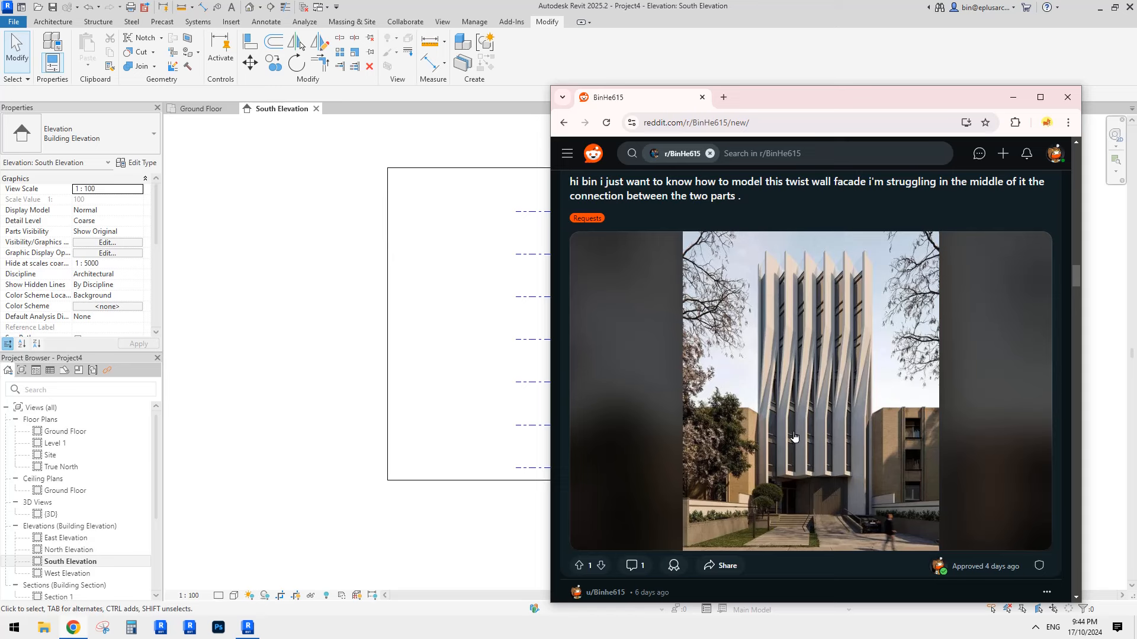
pyautogui.click(102, 629)
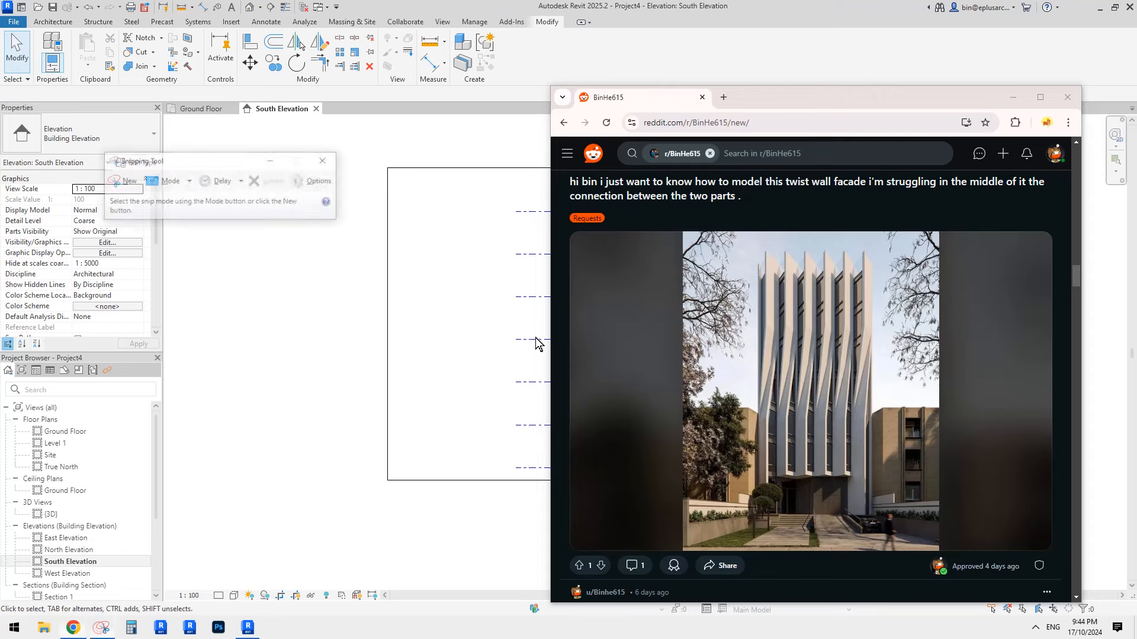
pyautogui.click(123, 181)
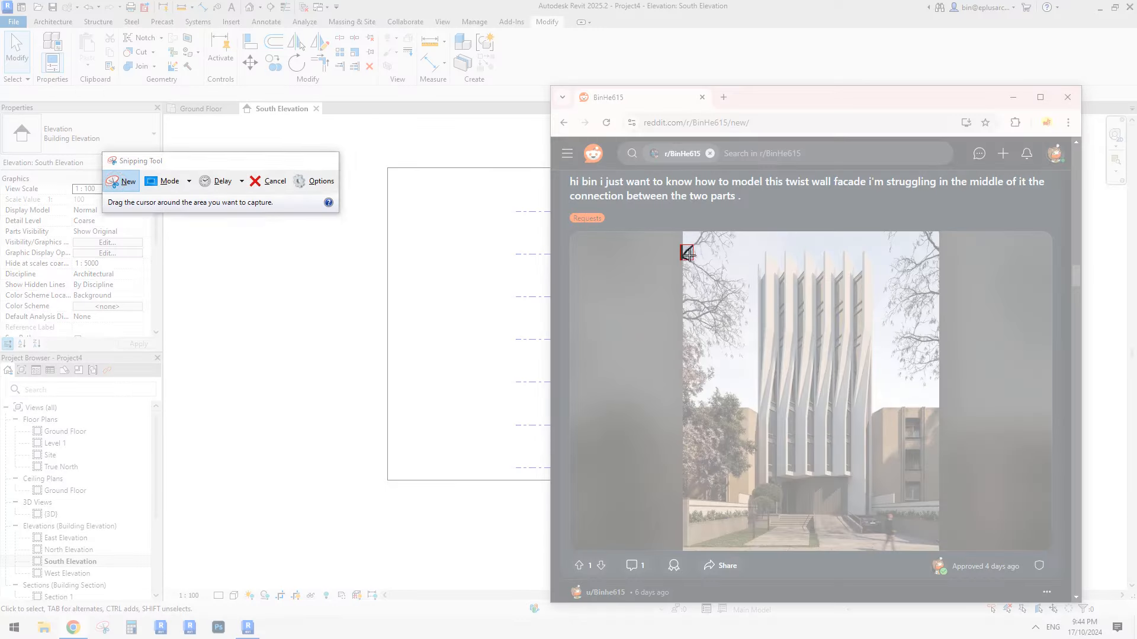
pyautogui.moveTo(681, 245); pyautogui.dragTo(984, 554)
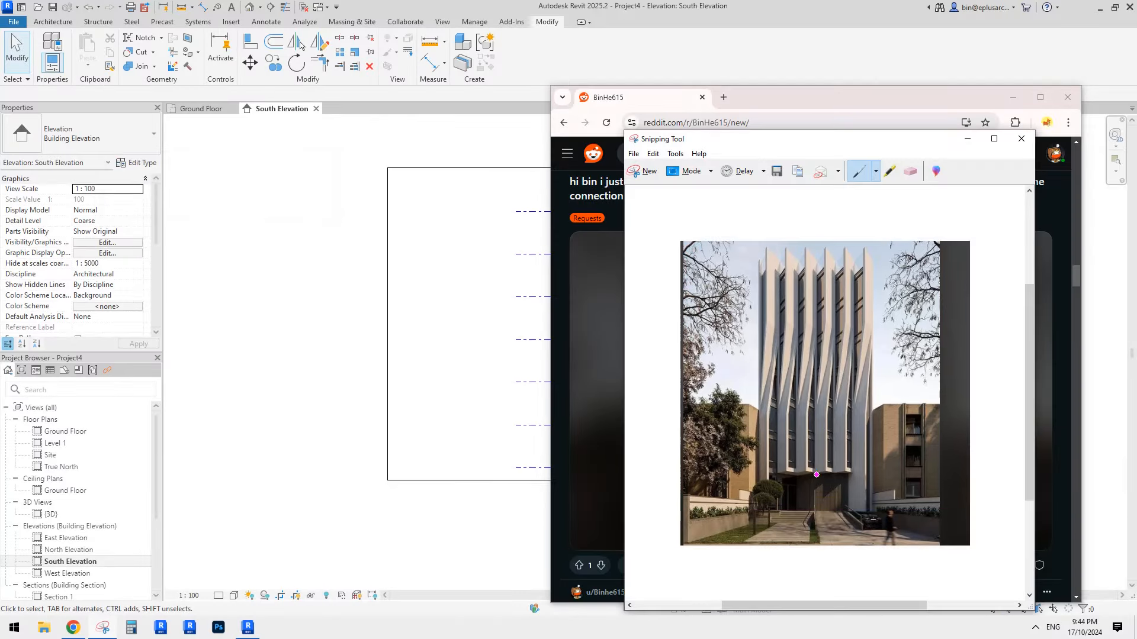
# Outline one fin's lower and upper straight wall parts on the snip and mark the twisted connection between them.
pyautogui.moveTo(826, 437); pyautogui.dragTo(827, 408)
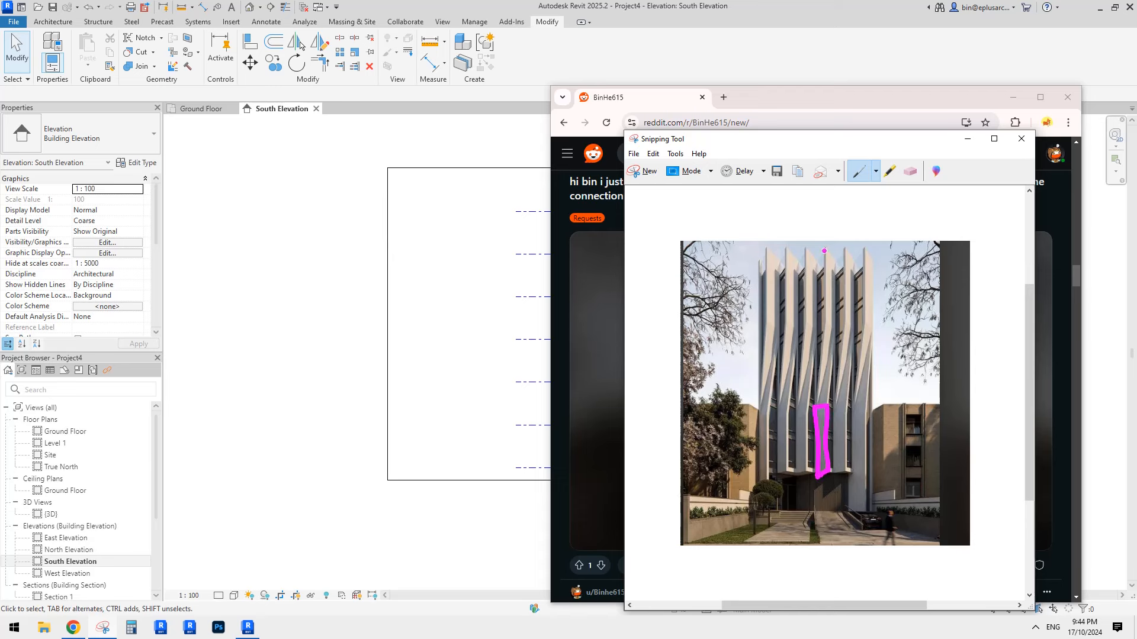
pyautogui.moveTo(834, 260); pyautogui.dragTo(834, 327)
pyautogui.moveTo(825, 257); pyautogui.dragTo(830, 327)
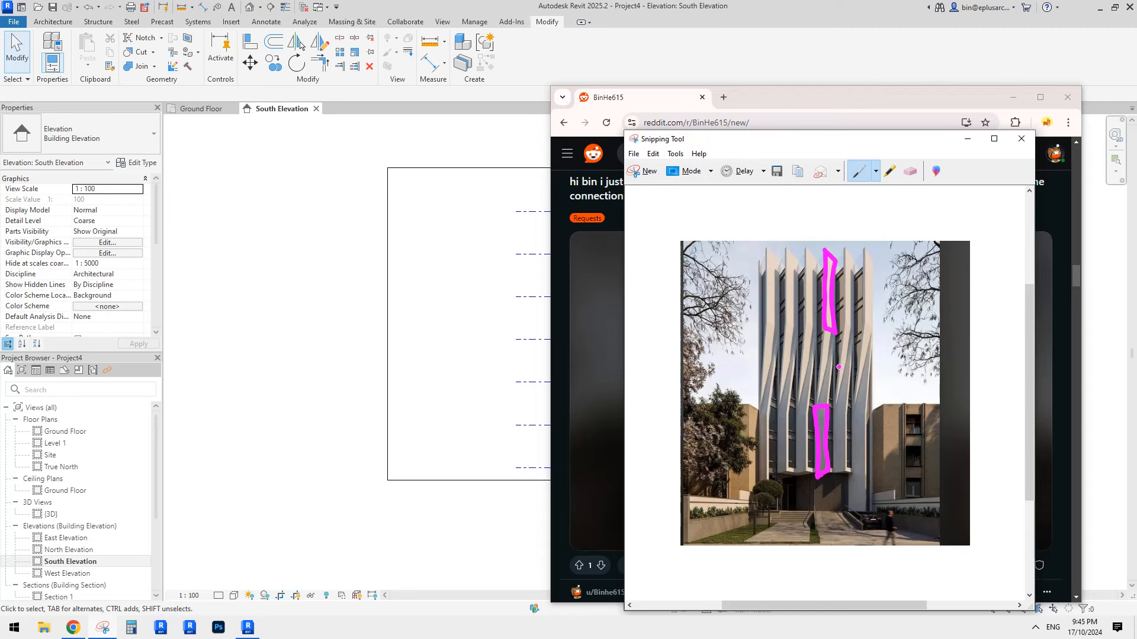
pyautogui.moveTo(839, 367)
pyautogui.mouseDown()
pyautogui.moveTo(875, 368)
pyautogui.moveTo(851, 358)
pyautogui.mouseUp()
# Switch back to Revit and open the Site floor plan.
pyautogui.click(248, 627)
pyautogui.scroll(-1, 612, 432)
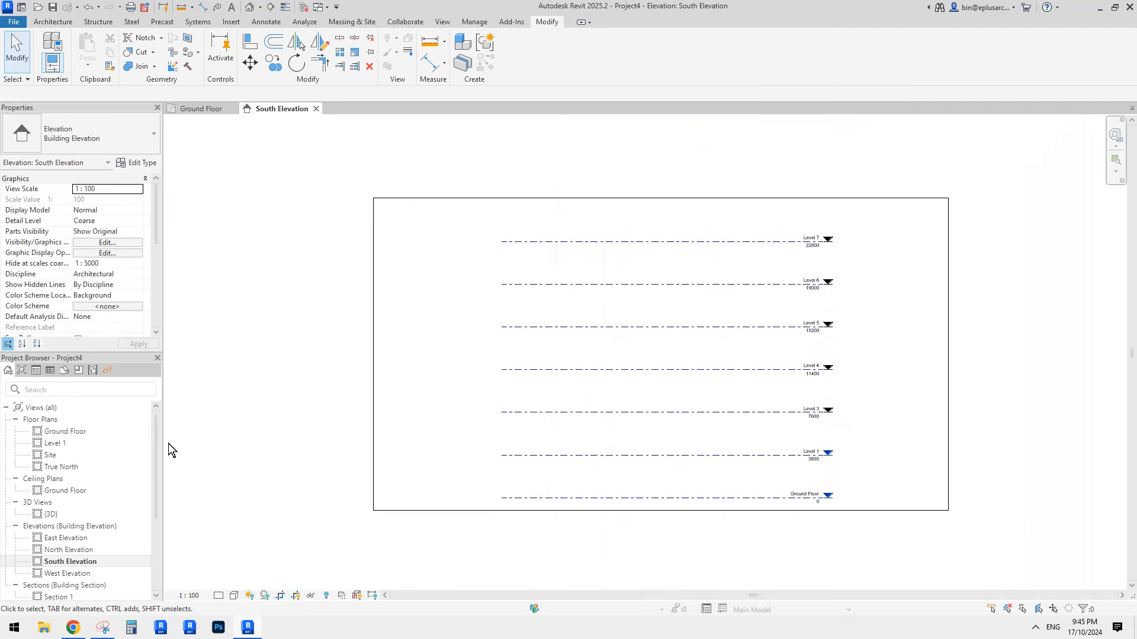
pyautogui.click(64, 432)
pyautogui.doubleClick(39, 456)
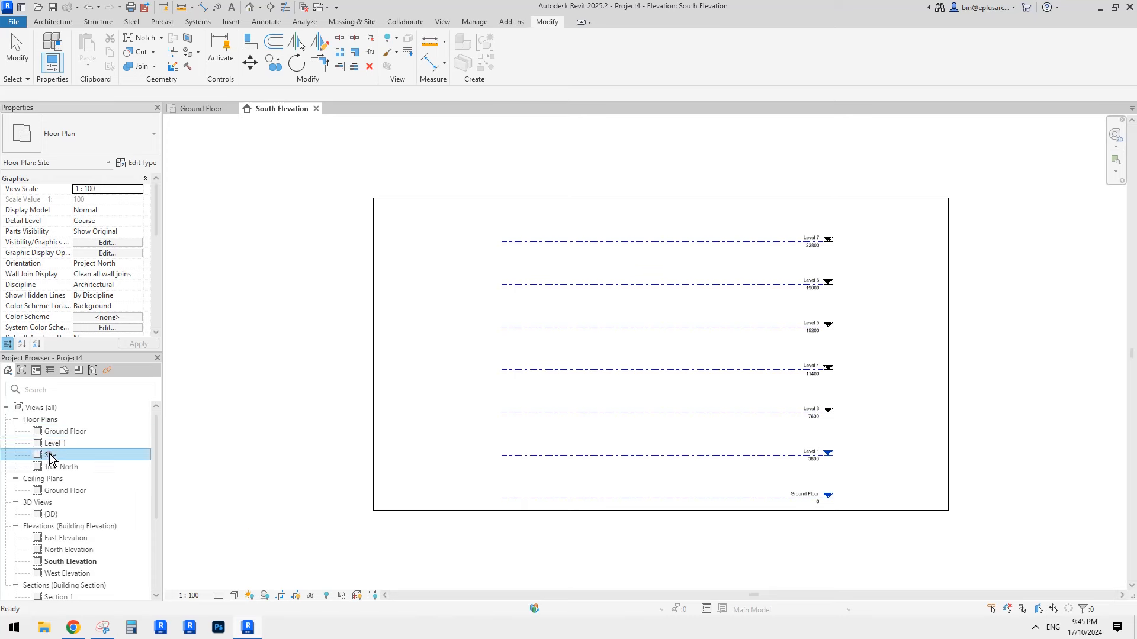
pyautogui.scroll(2, 675, 335)
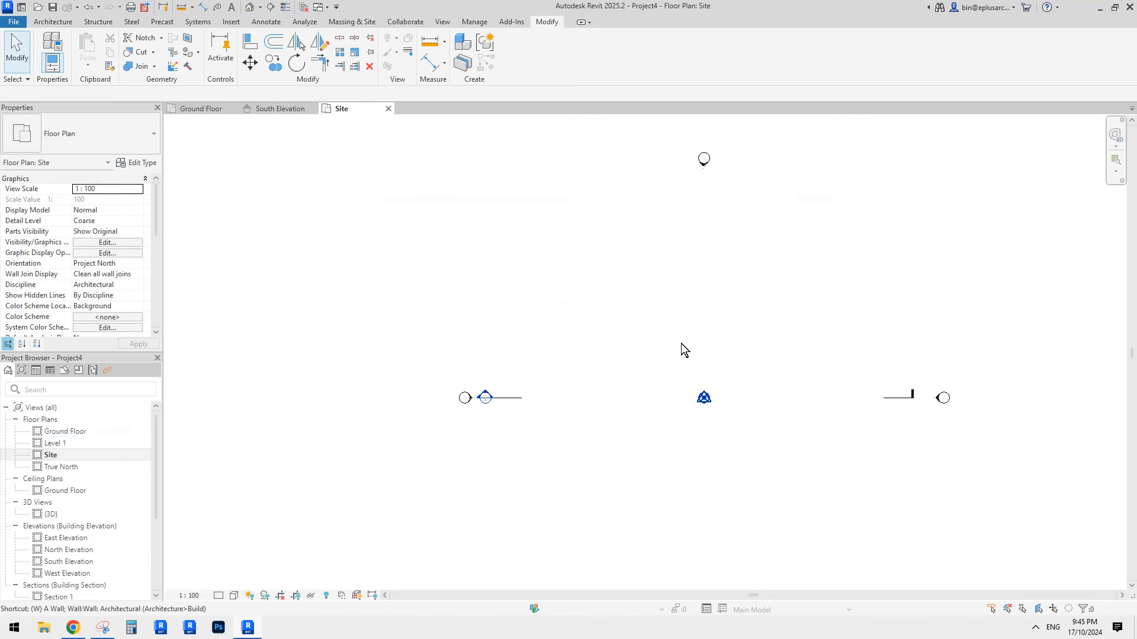
# Draw a Generic 300mm Wall 2000 mm long at 45° on the Site plan.
pyautogui.press('w')
pyautogui.press('a')
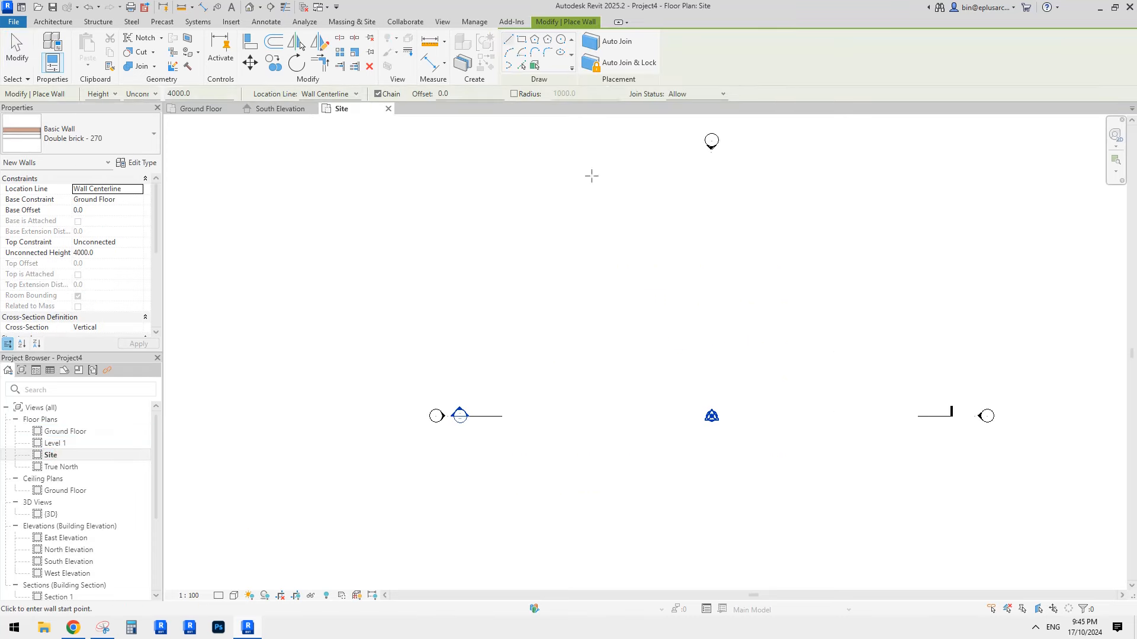
pyautogui.click(88, 142)
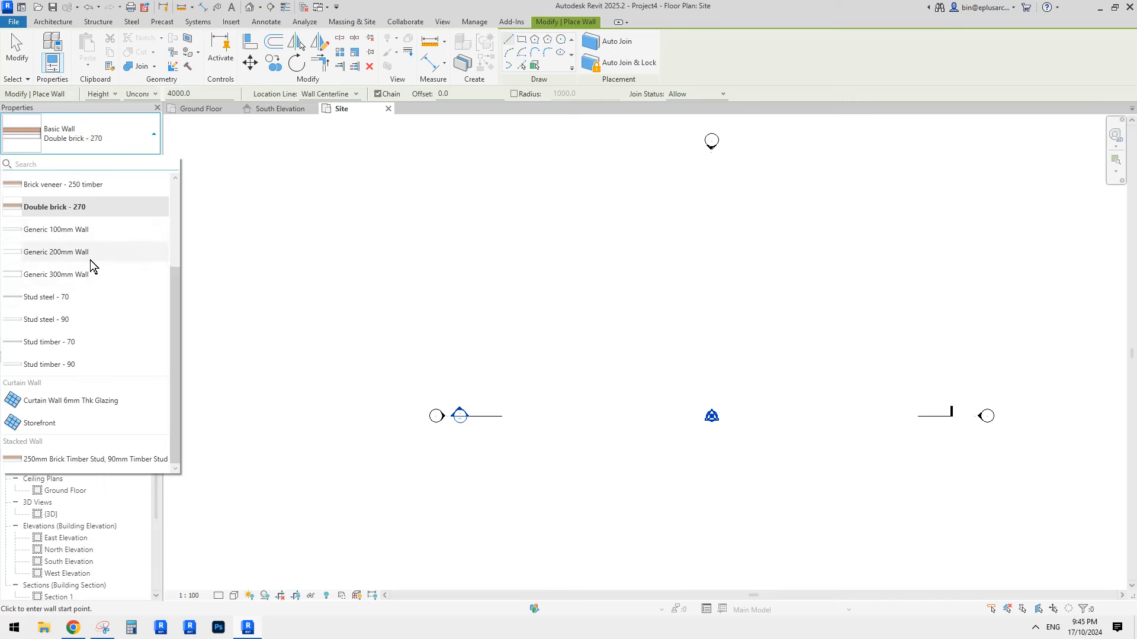
pyautogui.click(69, 274)
pyautogui.scroll(1, 667, 409)
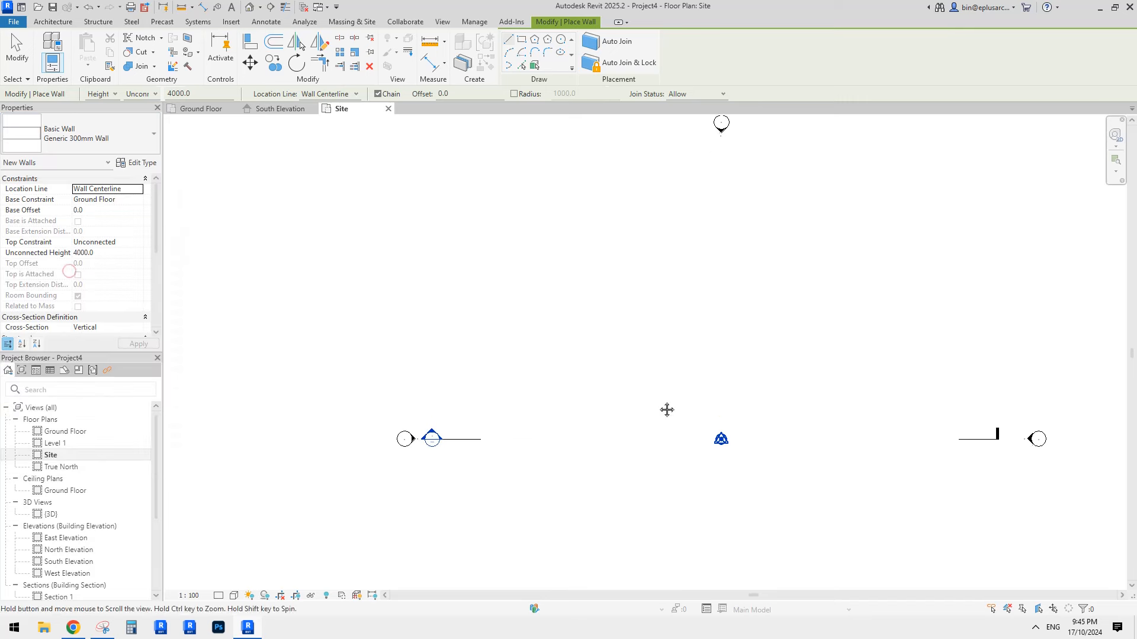
pyautogui.click(633, 341)
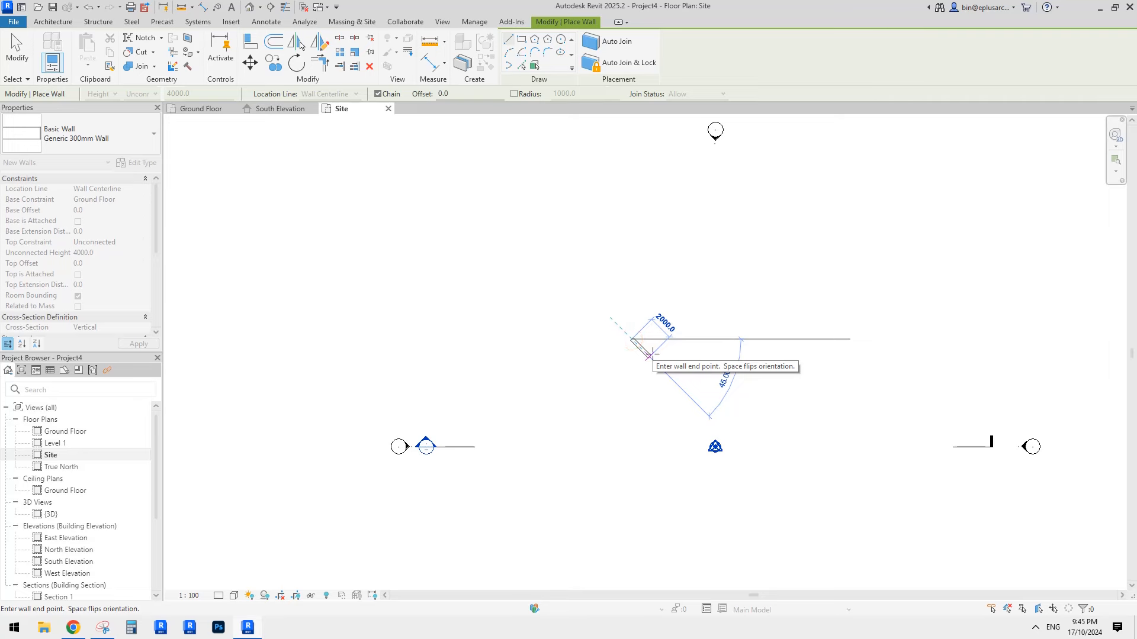
pyautogui.click(650, 356)
pyautogui.press('Escape')
pyautogui.press('Escape')
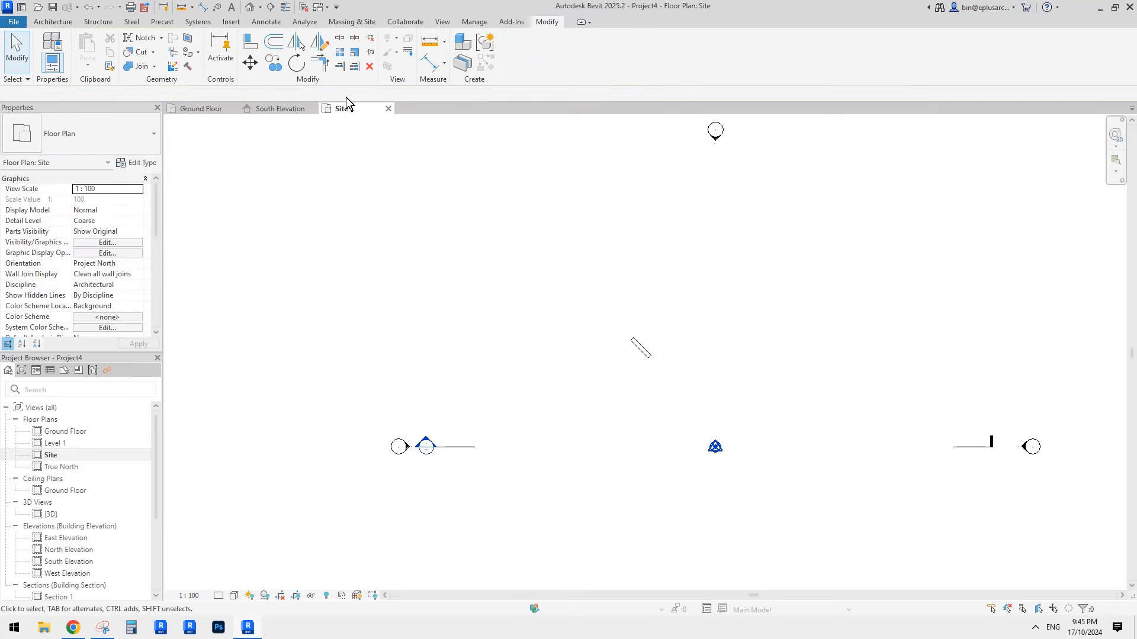
# Select the wall in the 3D view and set its top constraint to Up to level: Level 3.
pyautogui.click(250, 6)
pyautogui.click(794, 417)
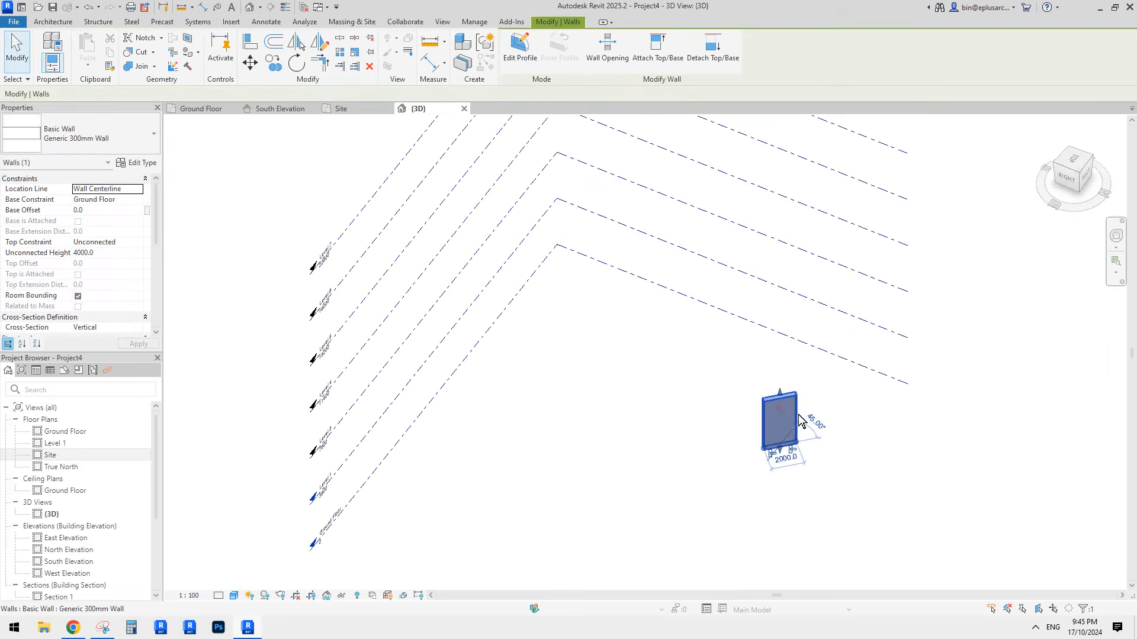
pyautogui.keyDown('shift'); pyautogui.moveTo(798, 414); pyautogui.dragTo(472, 365, button='middle'); pyautogui.keyUp('shift')
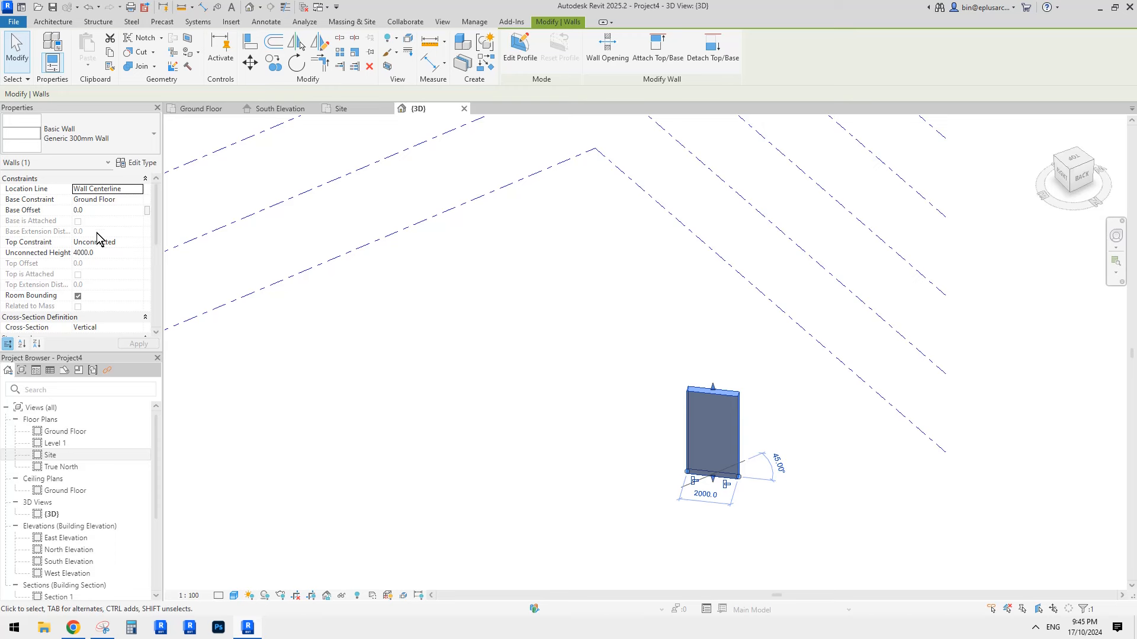
pyautogui.click(116, 244)
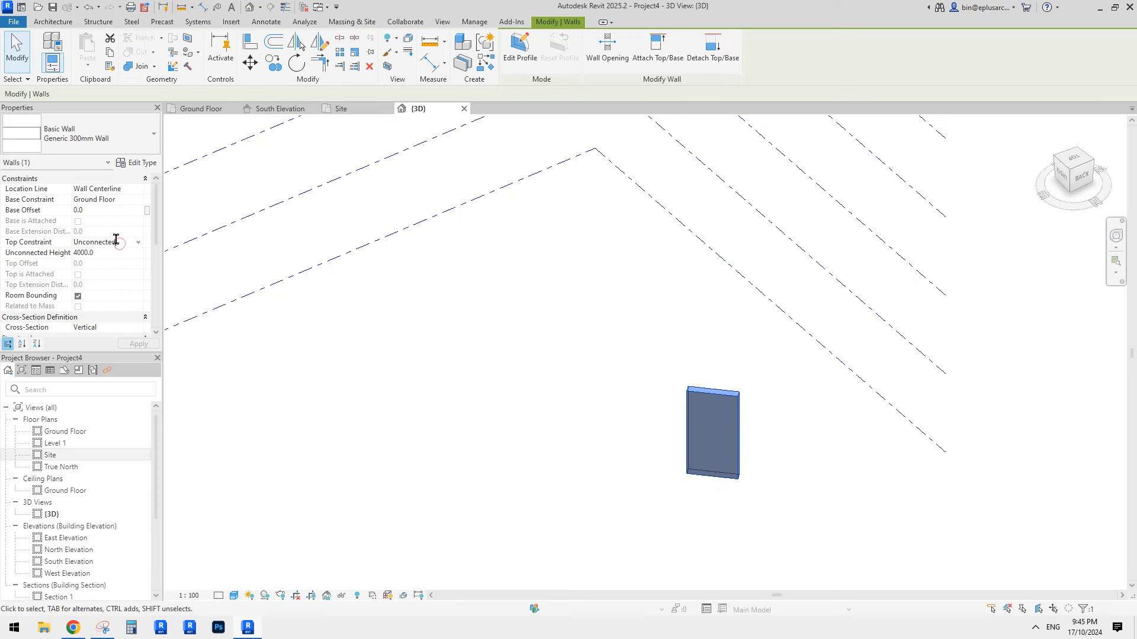
pyautogui.click(138, 242)
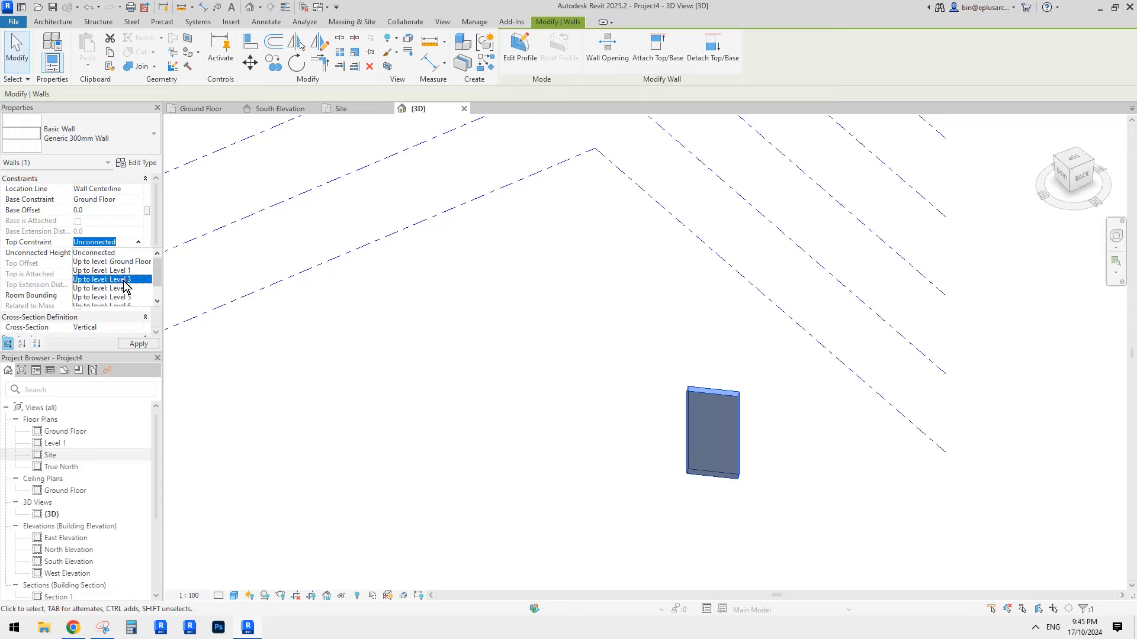
pyautogui.click(121, 279)
pyautogui.keyDown('shift'); pyautogui.moveTo(632, 287); pyautogui.dragTo(753, 249, button='middle'); pyautogui.keyUp('shift')
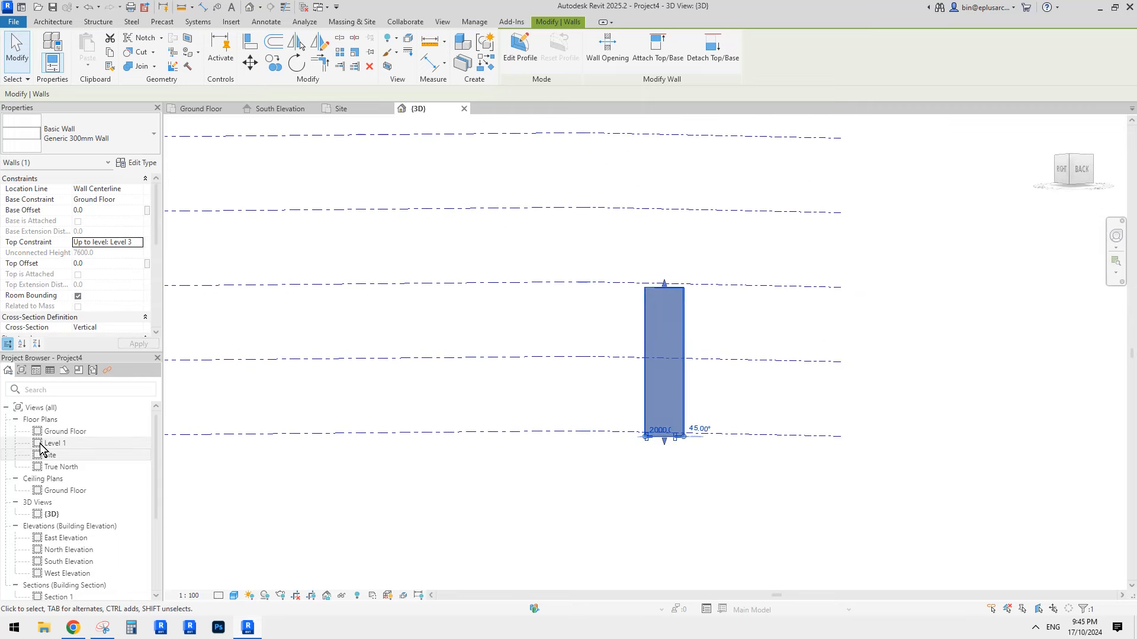
# From the Site plan, copy the wall to the clipboard and paste it aligned to Level 5.
pyautogui.doubleClick(50, 455)
pyautogui.scroll(5, 640, 361)
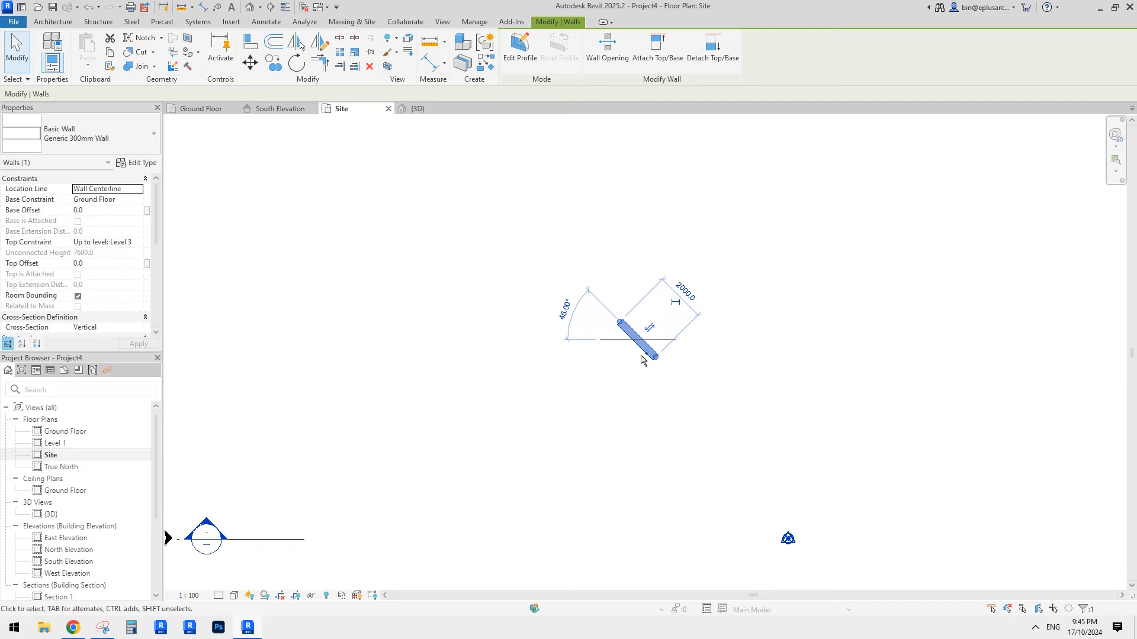
pyautogui.click(609, 178)
pyautogui.click(553, 22)
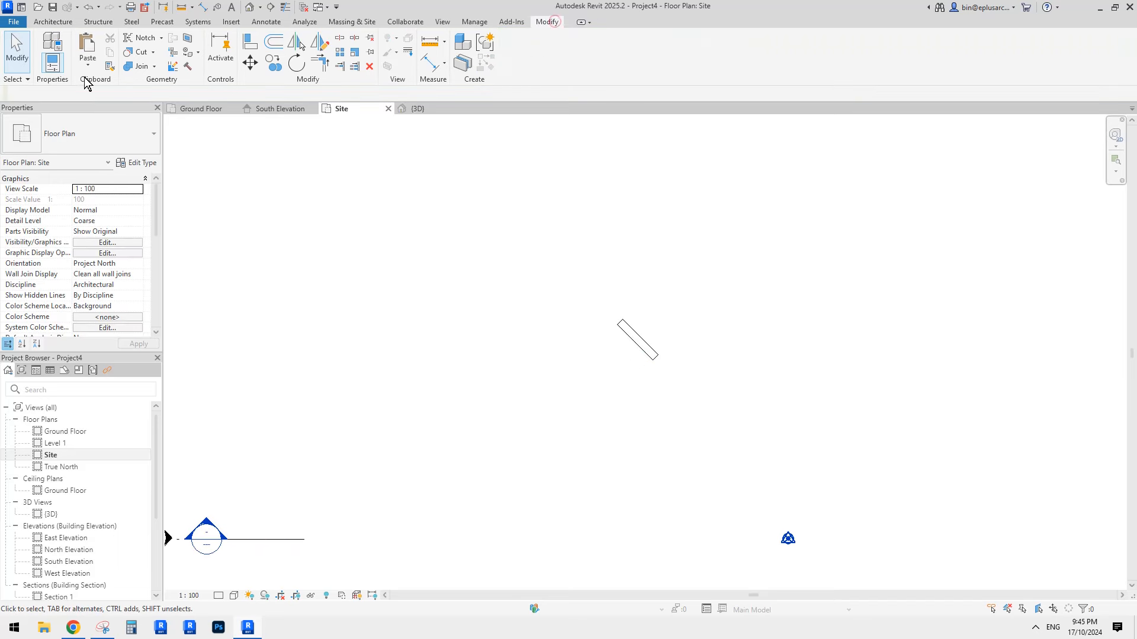
pyautogui.click(87, 65)
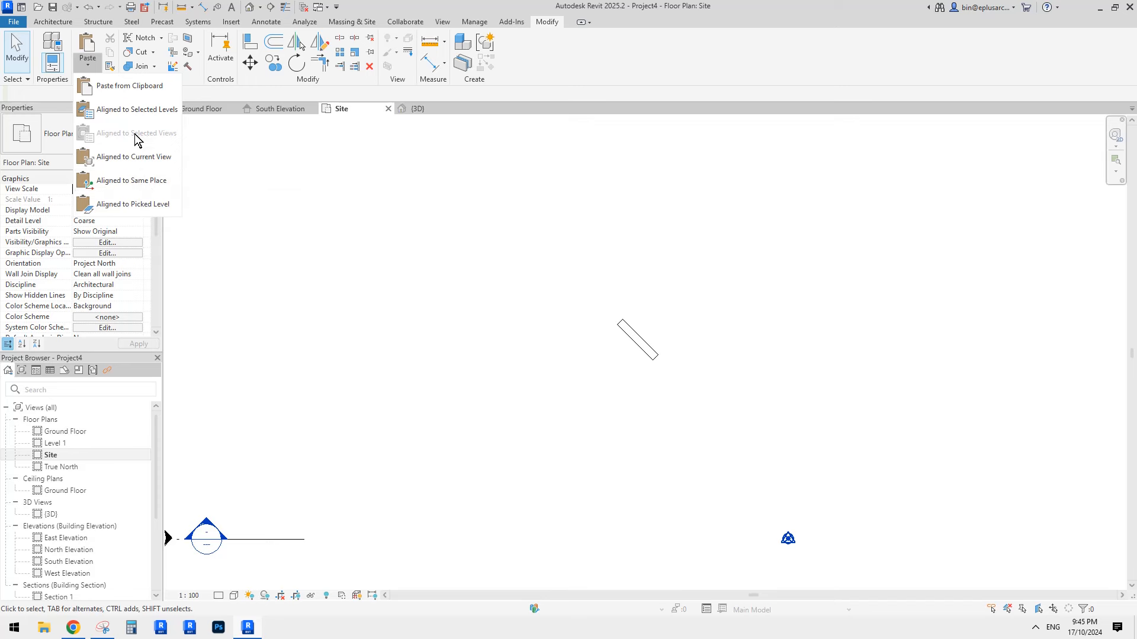
pyautogui.click(119, 111)
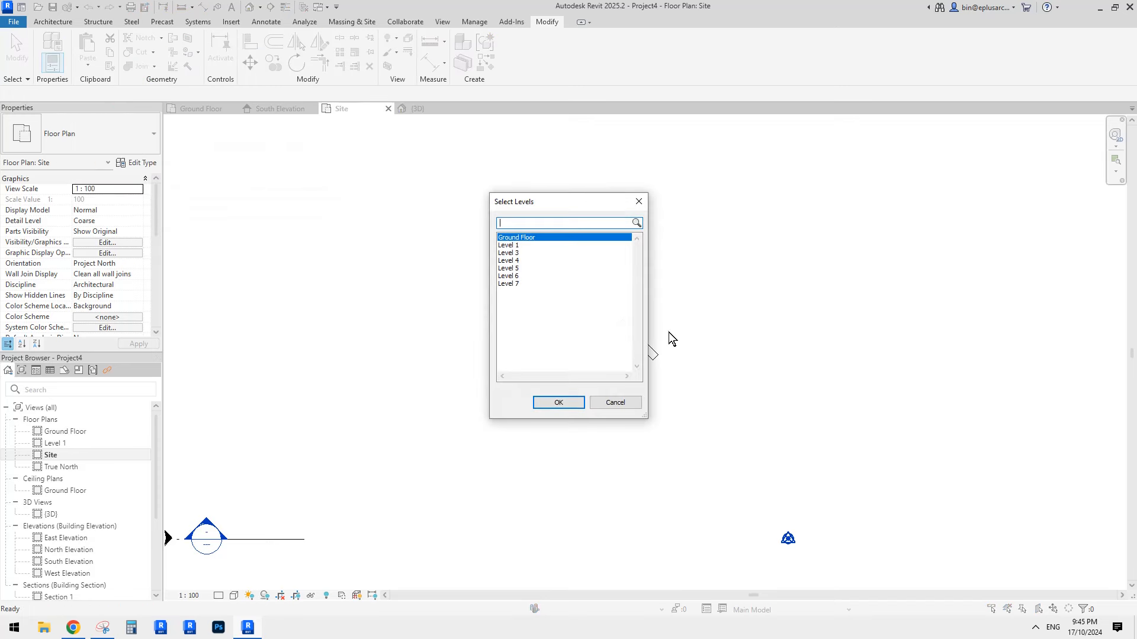
pyautogui.click(518, 269)
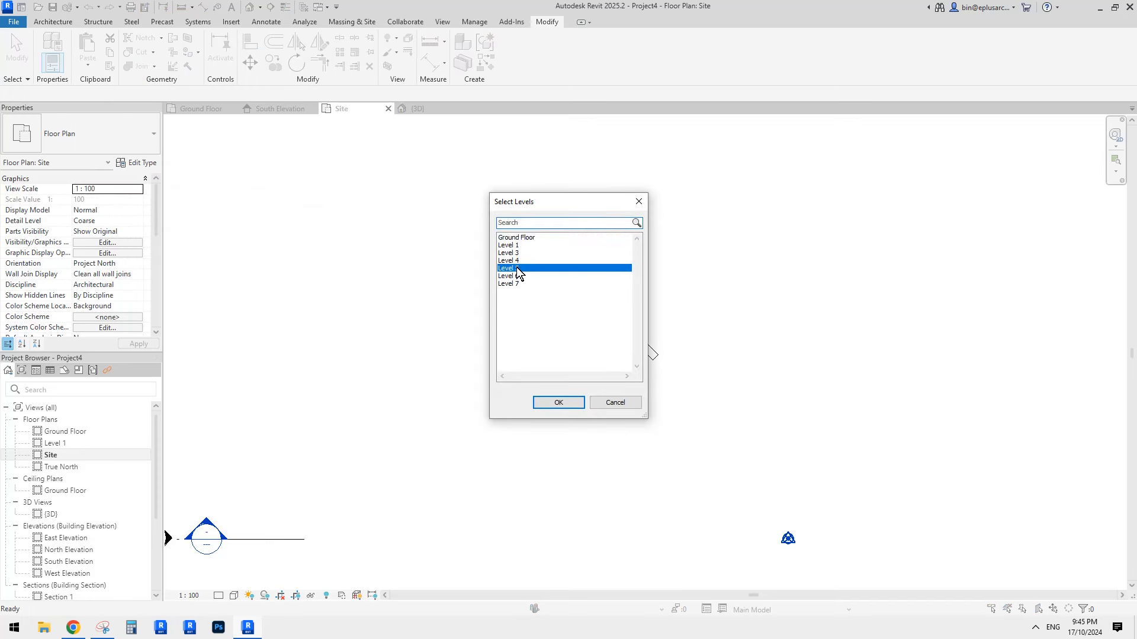
pyautogui.click(570, 405)
pyautogui.click(446, 399)
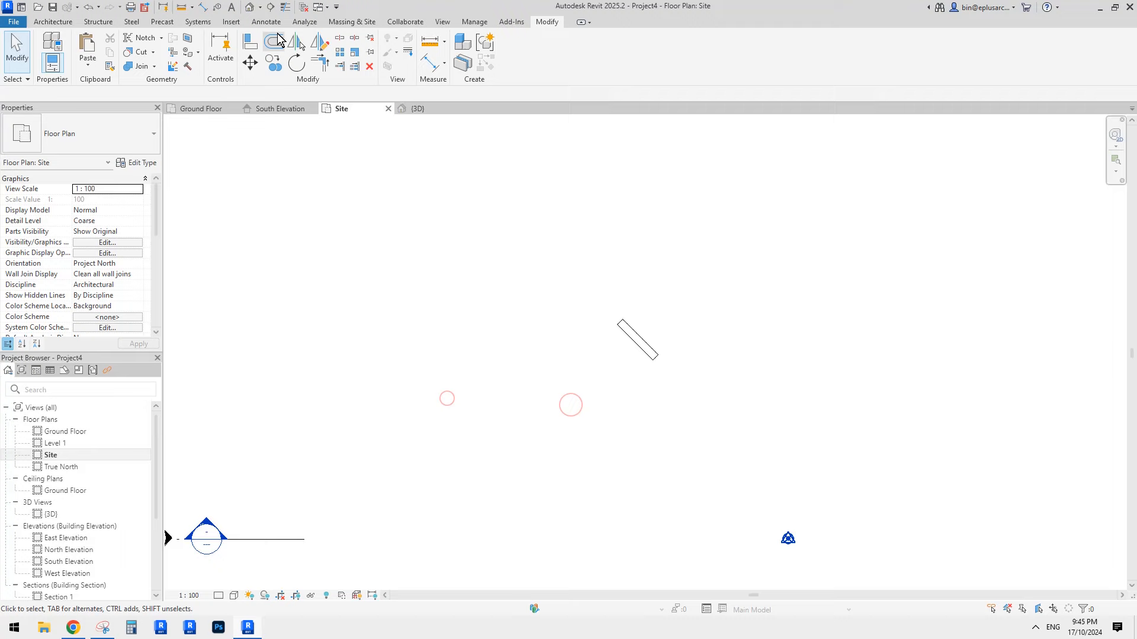
# Open the 3D view and select the upper wall to inspect its level constraints.
pyautogui.click(250, 7)
pyautogui.scroll(-3, 758, 243)
pyautogui.keyDown('shift'); pyautogui.moveTo(769, 261); pyautogui.dragTo(741, 254, button='middle'); pyautogui.keyUp('shift')
pyautogui.click(694, 232)
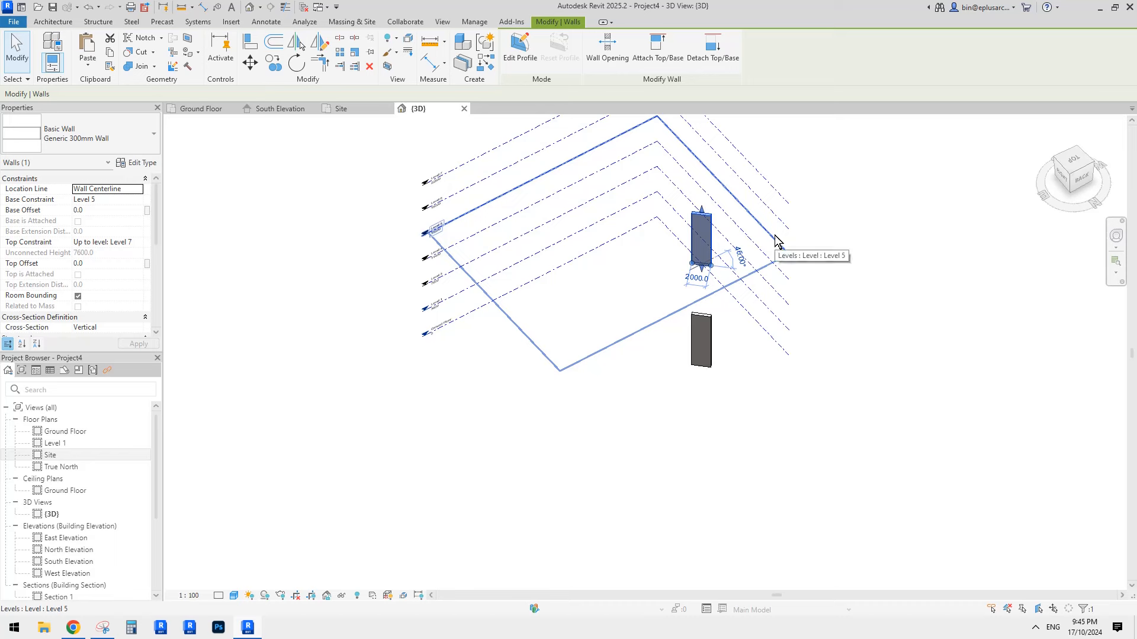
# Rotate a copy of the upper wall by 90° about its centre.
pyautogui.moveTo(774, 241); pyautogui.dragTo(754, 259, button='middle')
pyautogui.press('r')
pyautogui.press('o')
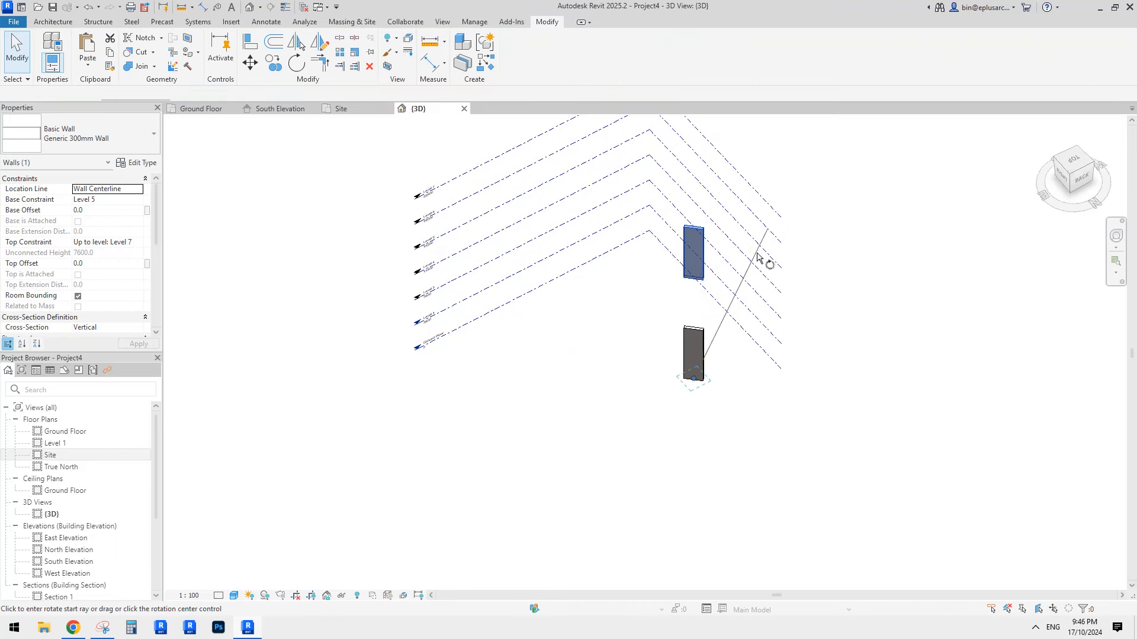
pyautogui.click(761, 288)
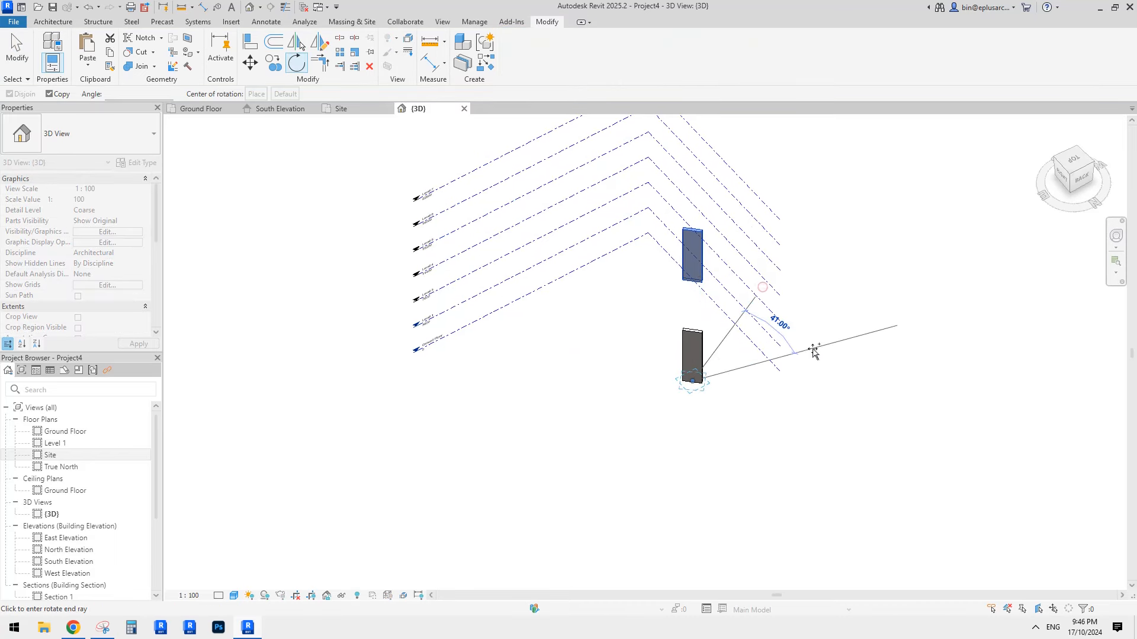
pyautogui.write('3')
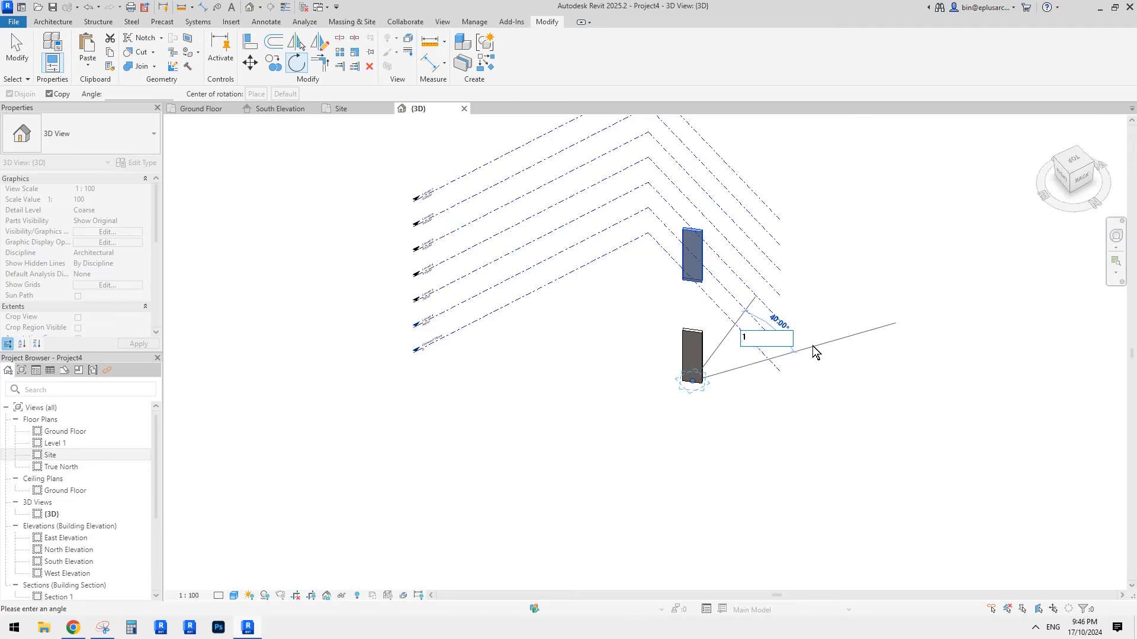
pyautogui.press('BackSpace')
pyautogui.write('90')
pyautogui.press('Return')
pyautogui.press('Escape')
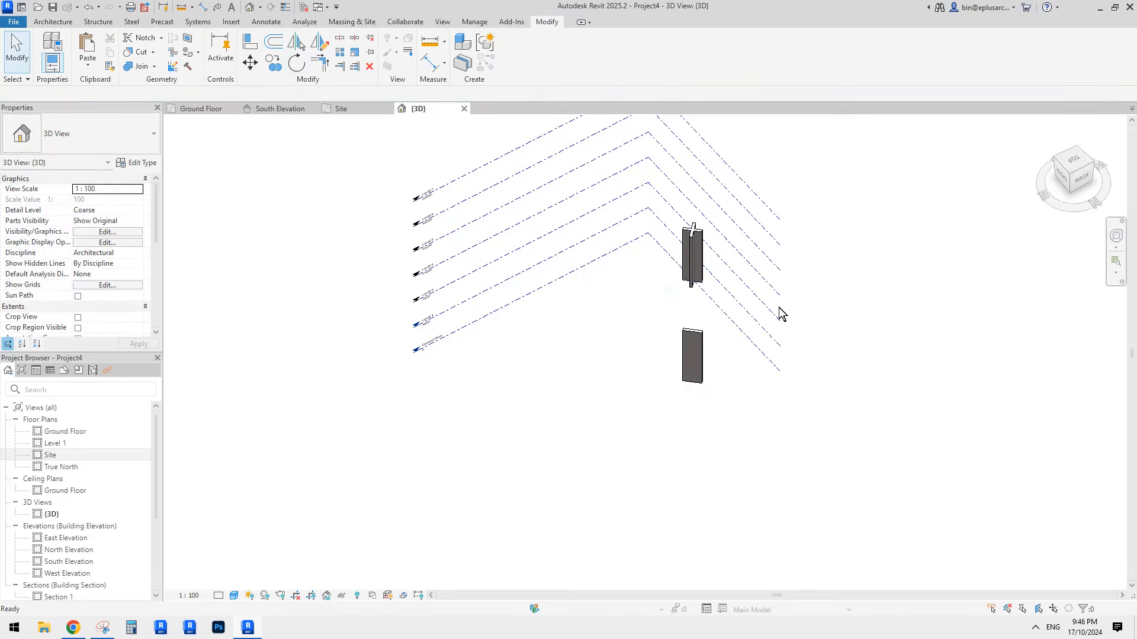
pyautogui.scroll(2, 713, 275)
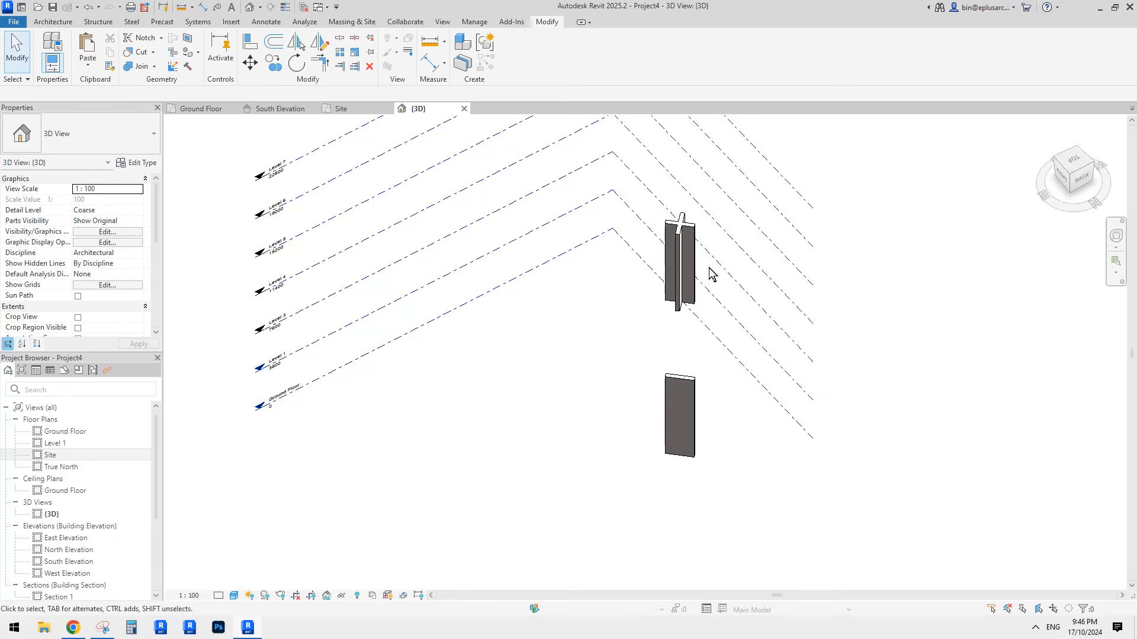
pyautogui.click(681, 260)
pyautogui.press('r')
pyautogui.press('o')
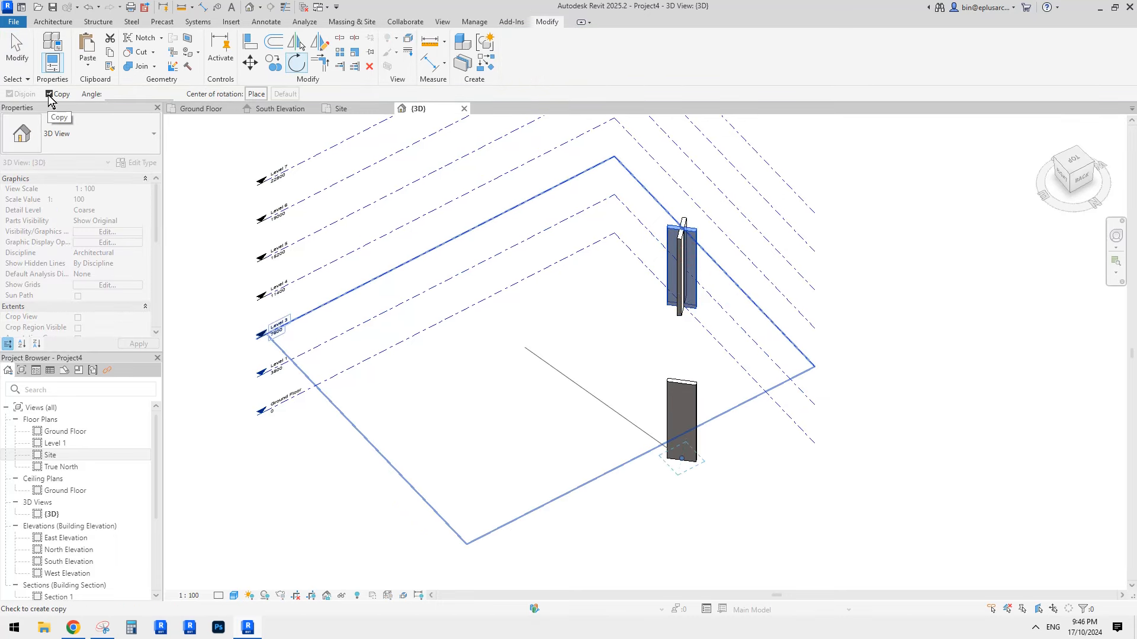
pyautogui.moveTo(691, 239); pyautogui.dragTo(697, 241, button='middle')
pyautogui.press('Escape')
pyautogui.press('Escape')
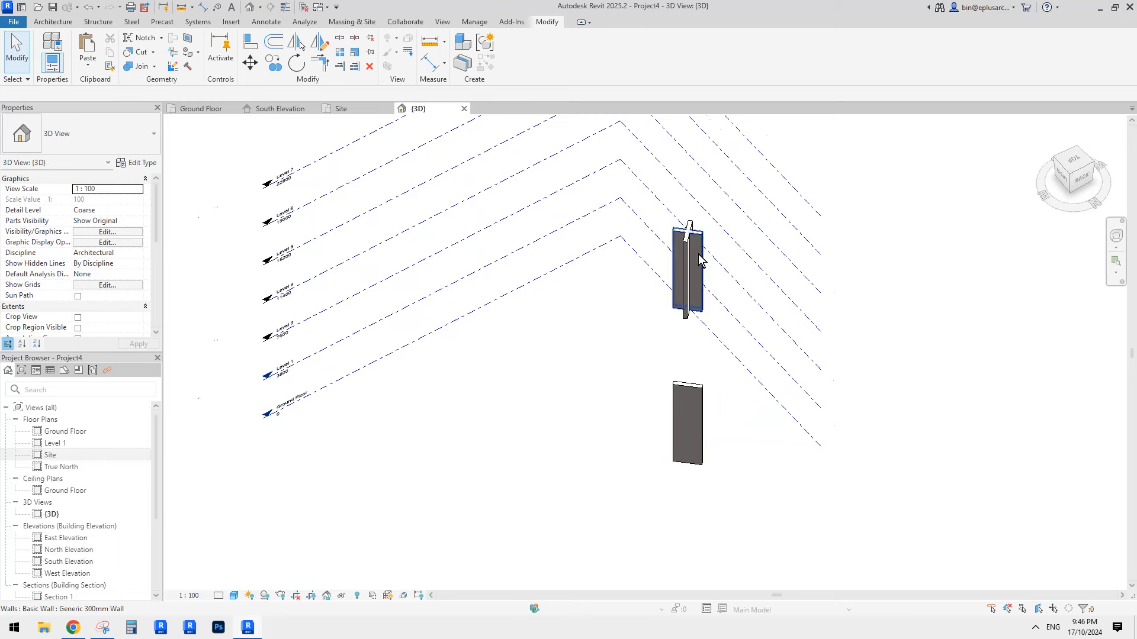
# Delete the original unrotated upper wall and keep only the perpendicular copy.
pyautogui.scroll(3, 699, 256)
pyautogui.scroll(-2, 710, 284)
pyautogui.moveTo(720, 290); pyautogui.dragTo(723, 291, button='middle')
pyautogui.click(703, 257)
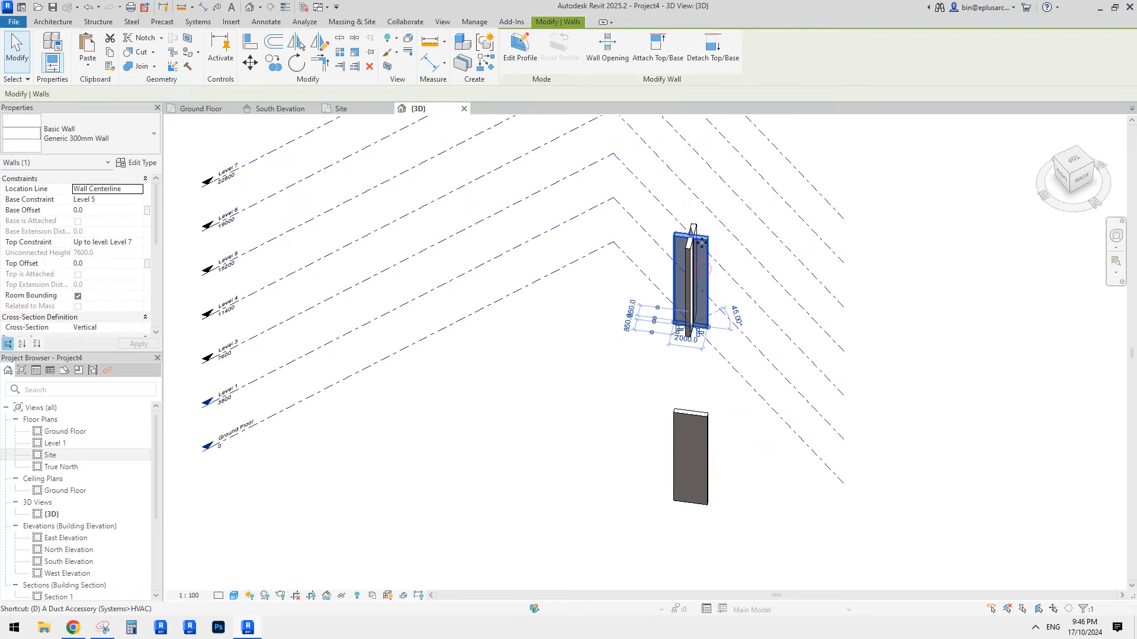
pyautogui.press('Delete')
# Compare the gap between the lower and upper walls with the twisted facade photo on Reddit in the browser, returning to Revit.
pyautogui.scroll(-1, 739, 260)
pyautogui.keyDown('shift'); pyautogui.moveTo(744, 253); pyautogui.dragTo(651, 356, button='middle'); pyautogui.keyUp('shift')
pyautogui.click(73, 628)
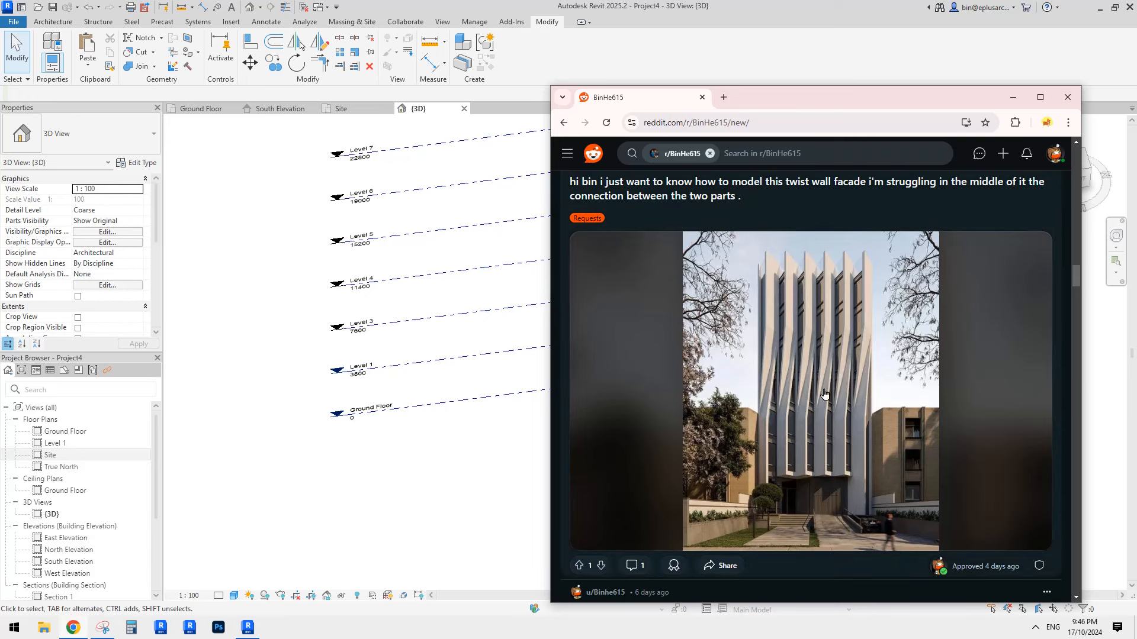
pyautogui.click(248, 628)
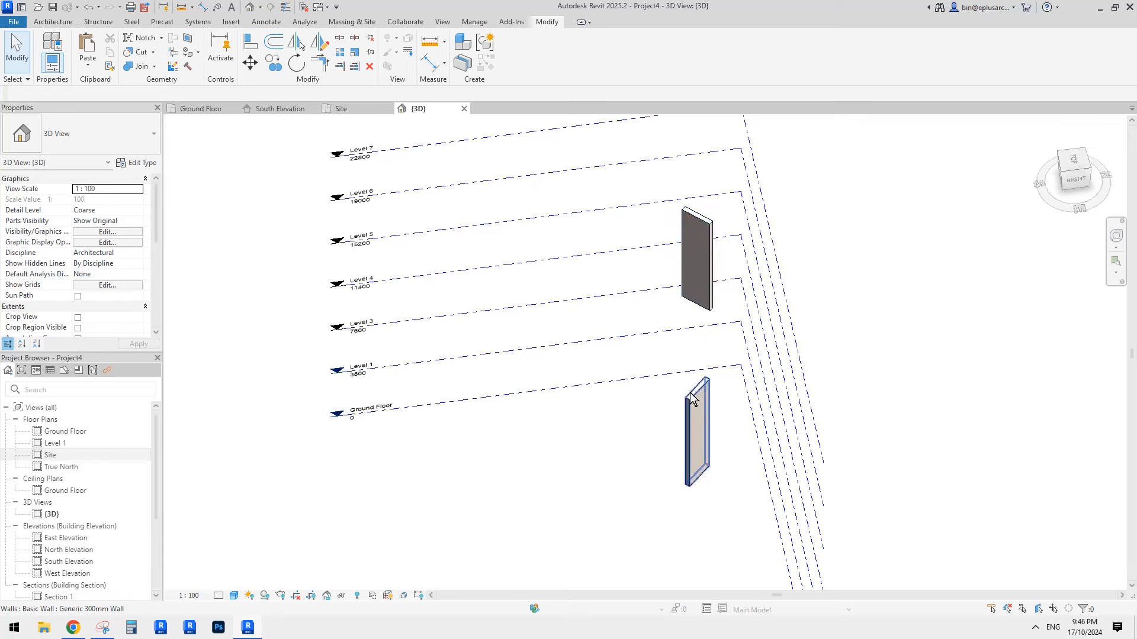
pyautogui.keyDown('shift'); pyautogui.moveTo(690, 393); pyautogui.dragTo(825, 401, button='middle'); pyautogui.keyUp('shift')
pyautogui.click(102, 626)
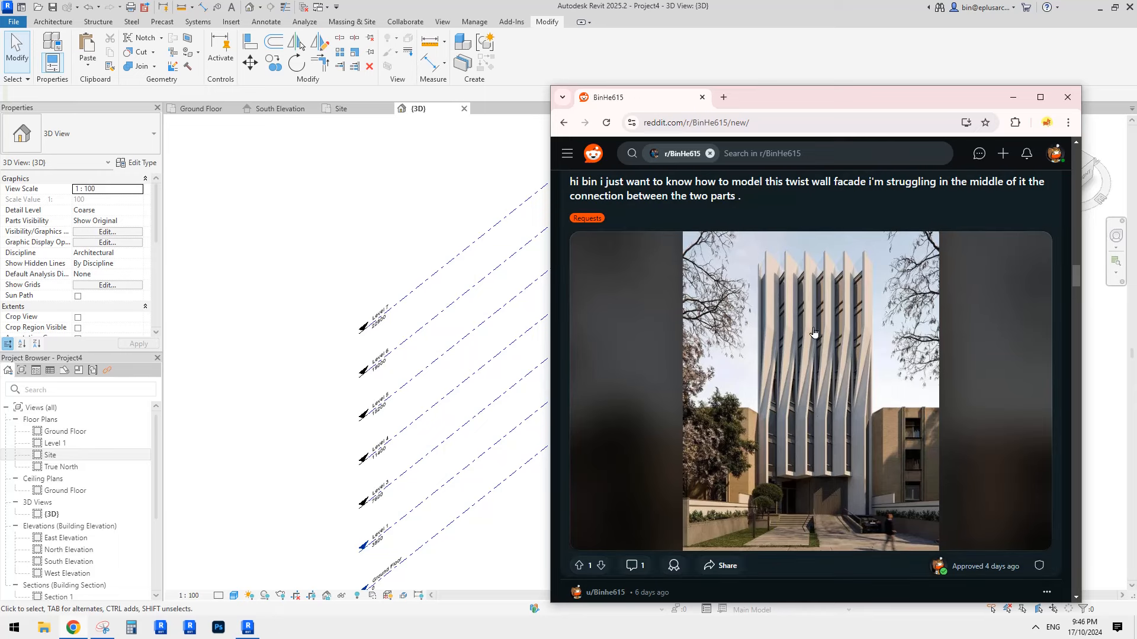
pyautogui.click(248, 626)
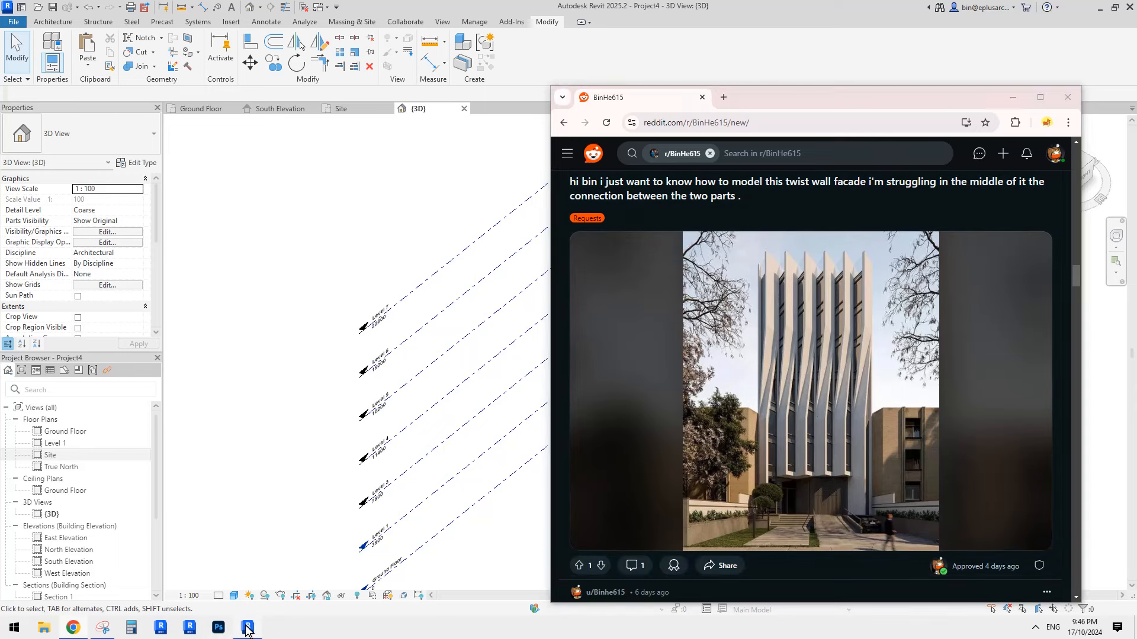
pyautogui.keyDown('shift'); pyautogui.moveTo(712, 396); pyautogui.dragTo(759, 396, button='middle'); pyautogui.keyUp('shift')
pyautogui.moveTo(668, 397); pyautogui.dragTo(620, 404, button='middle')
pyautogui.scroll(-1, 588, 369)
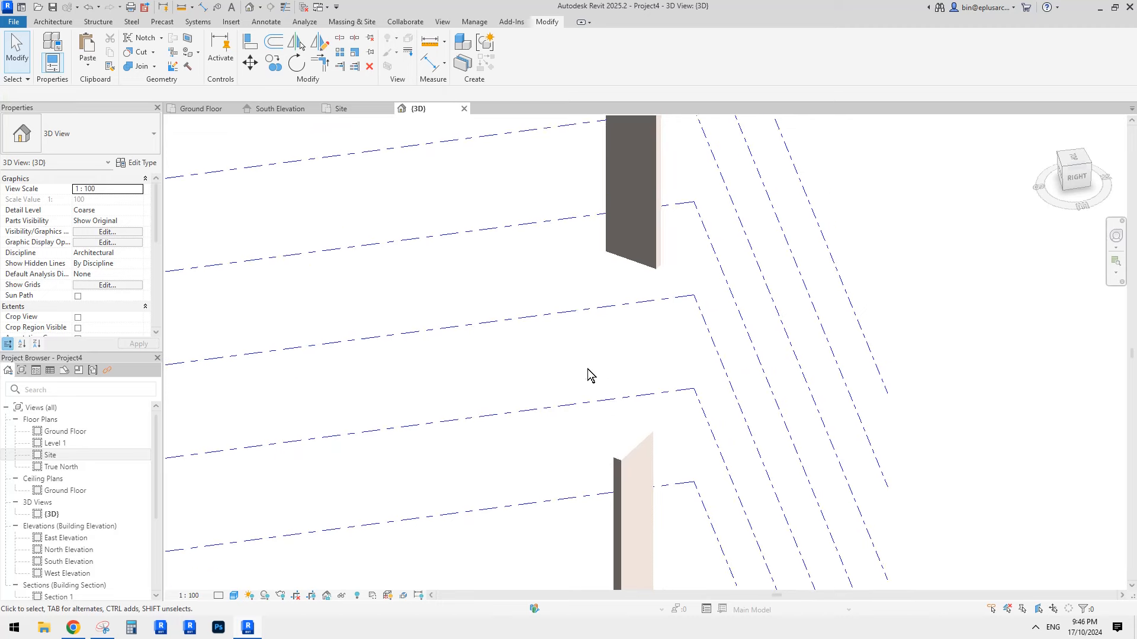
pyautogui.moveTo(588, 369); pyautogui.dragTo(592, 403, button='middle')
# Create a new in-place model component in the Walls category and accept its name.
pyautogui.click(52, 22)
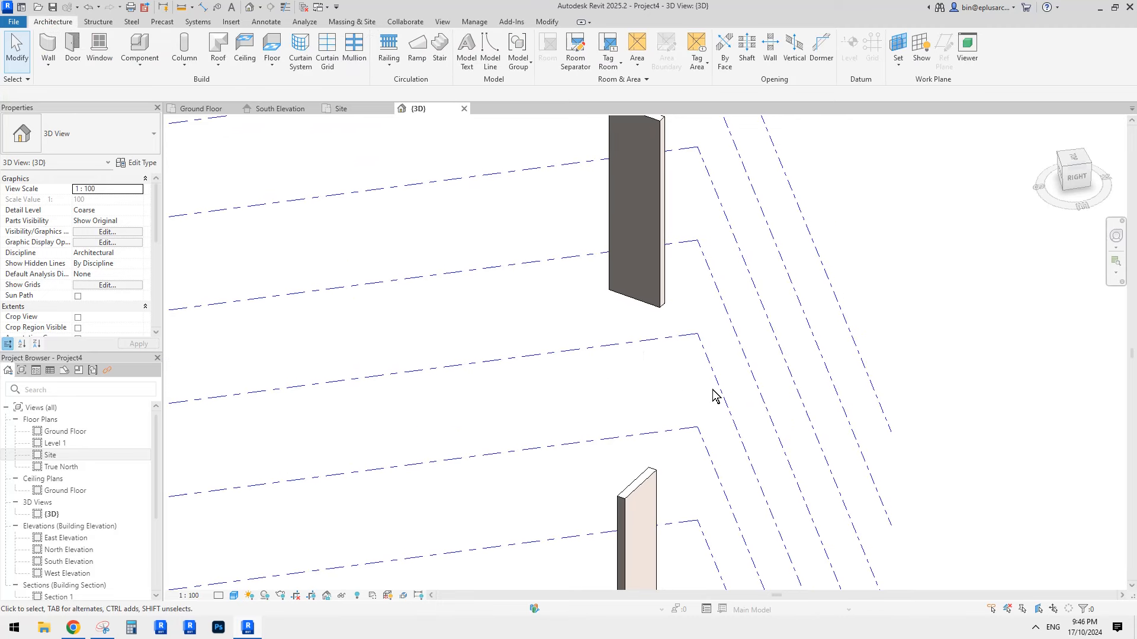
pyautogui.click(134, 62)
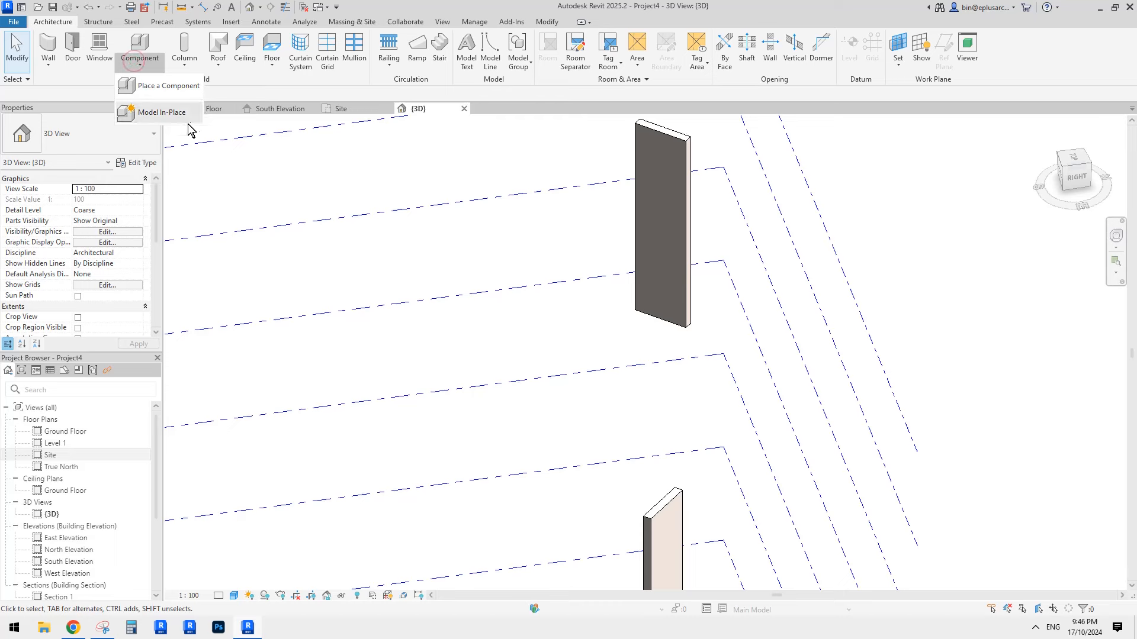
pyautogui.click(170, 117)
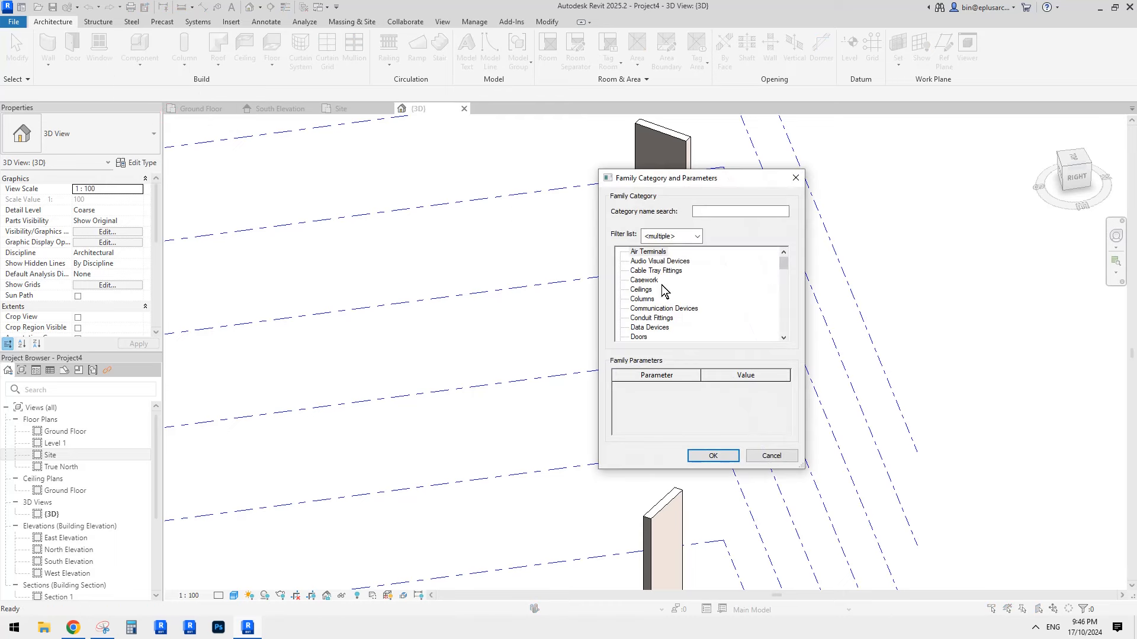
pyautogui.click(647, 291)
pyautogui.press('g')
pyautogui.click(645, 303)
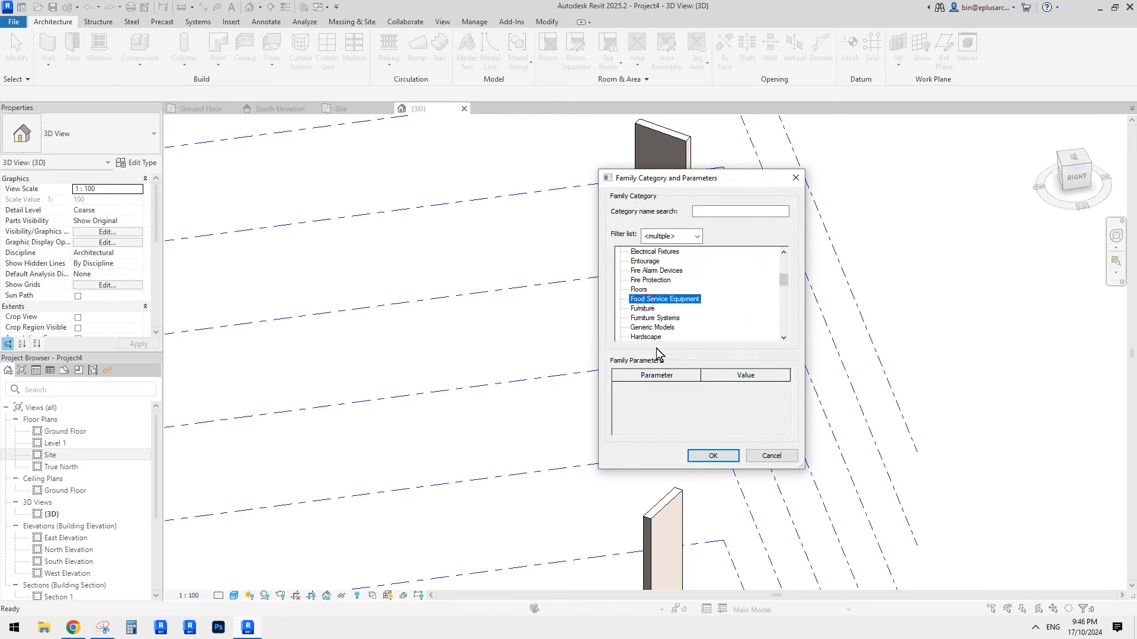
pyautogui.moveTo(783, 278); pyautogui.dragTo(770, 330)
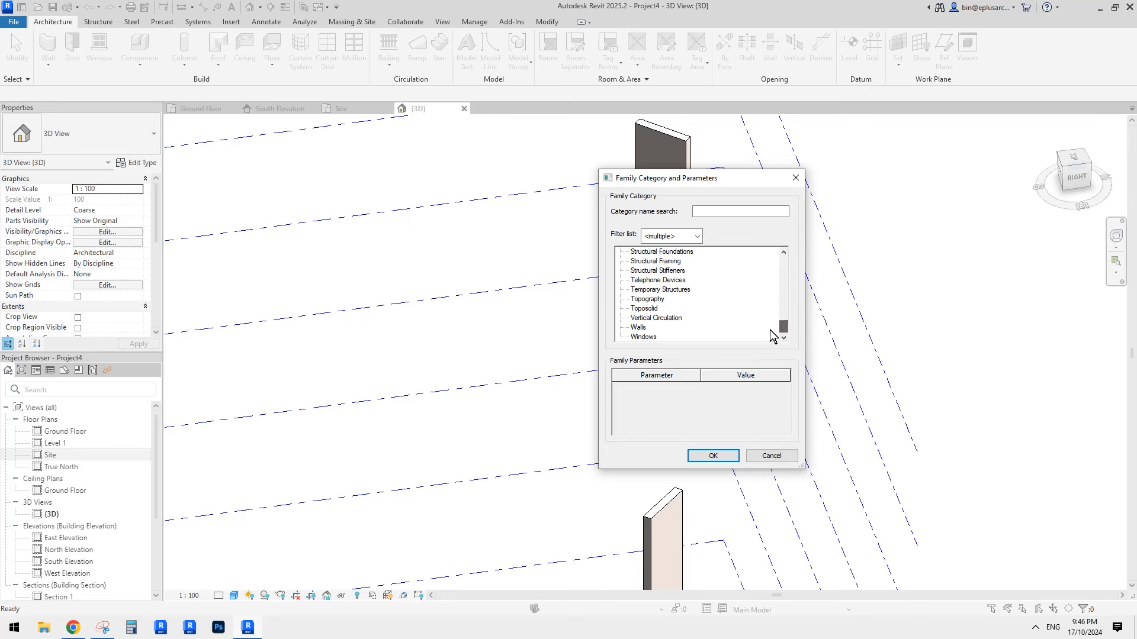
pyautogui.click(705, 456)
pyautogui.click(585, 335)
# Start a Blend form and set its work plane by picking the top face of the lower wall.
pyautogui.scroll(-1, 621, 337)
pyautogui.moveTo(655, 385); pyautogui.dragTo(630, 368, button='middle')
pyautogui.moveTo(536, 323); pyautogui.dragTo(549, 325, button='middle')
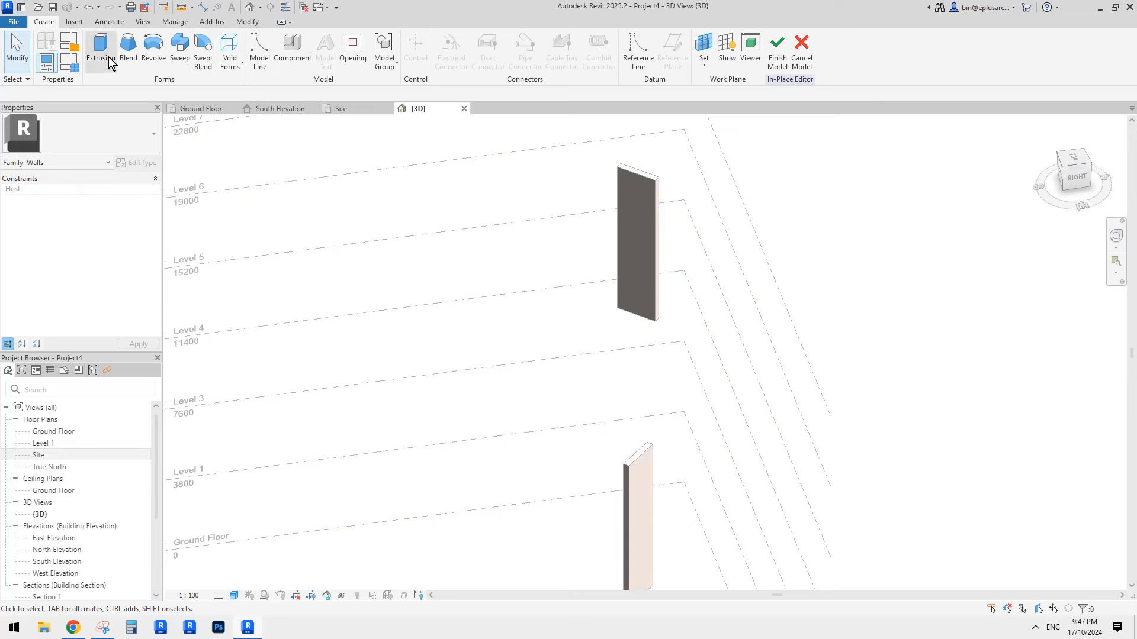
pyautogui.moveTo(385, 230); pyautogui.dragTo(382, 225, button='middle')
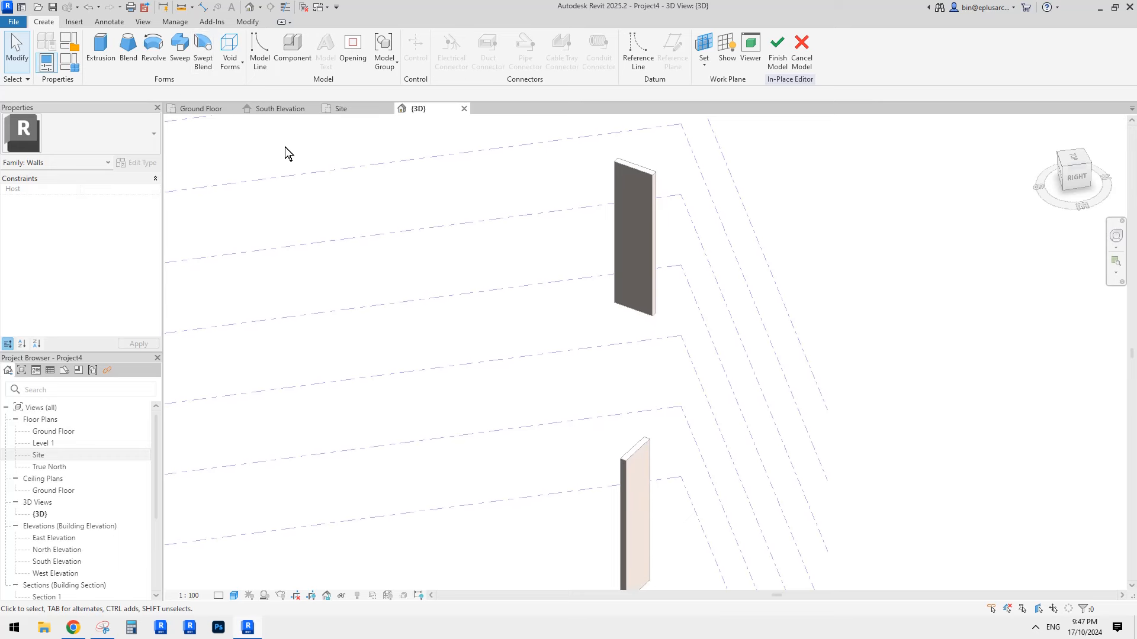
pyautogui.click(127, 59)
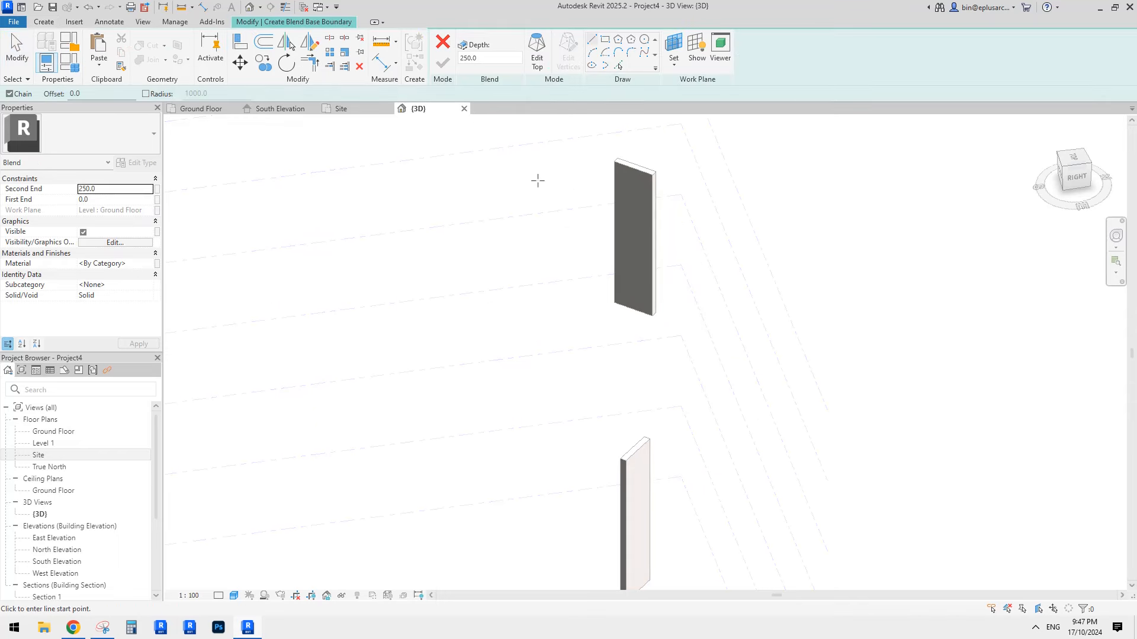
pyautogui.moveTo(525, 141); pyautogui.dragTo(518, 153, button='middle')
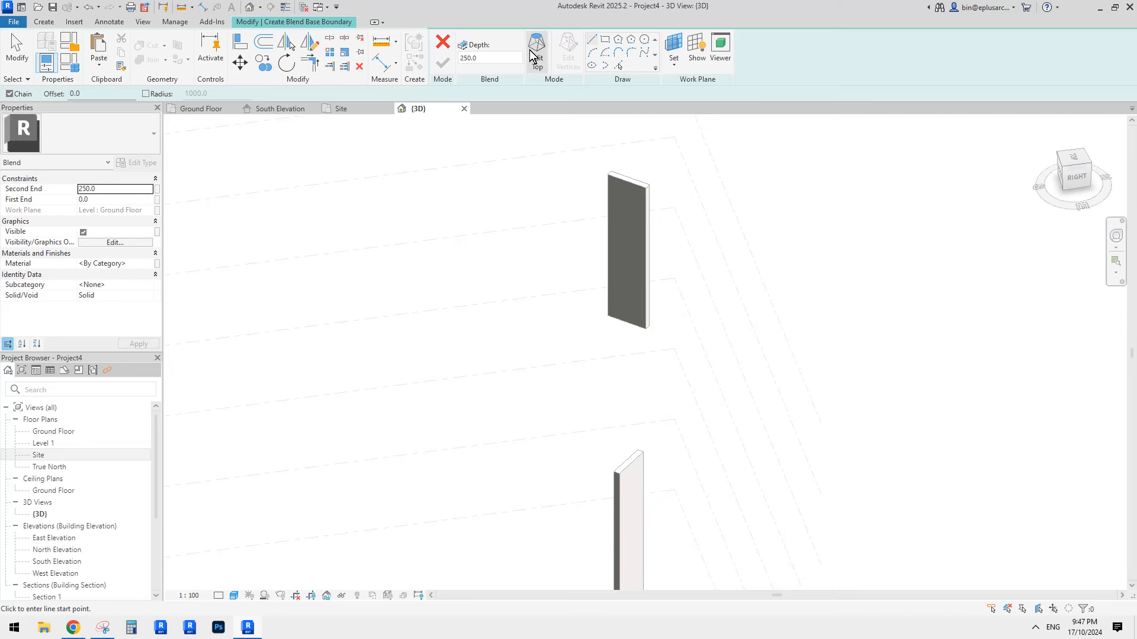
pyautogui.click(677, 57)
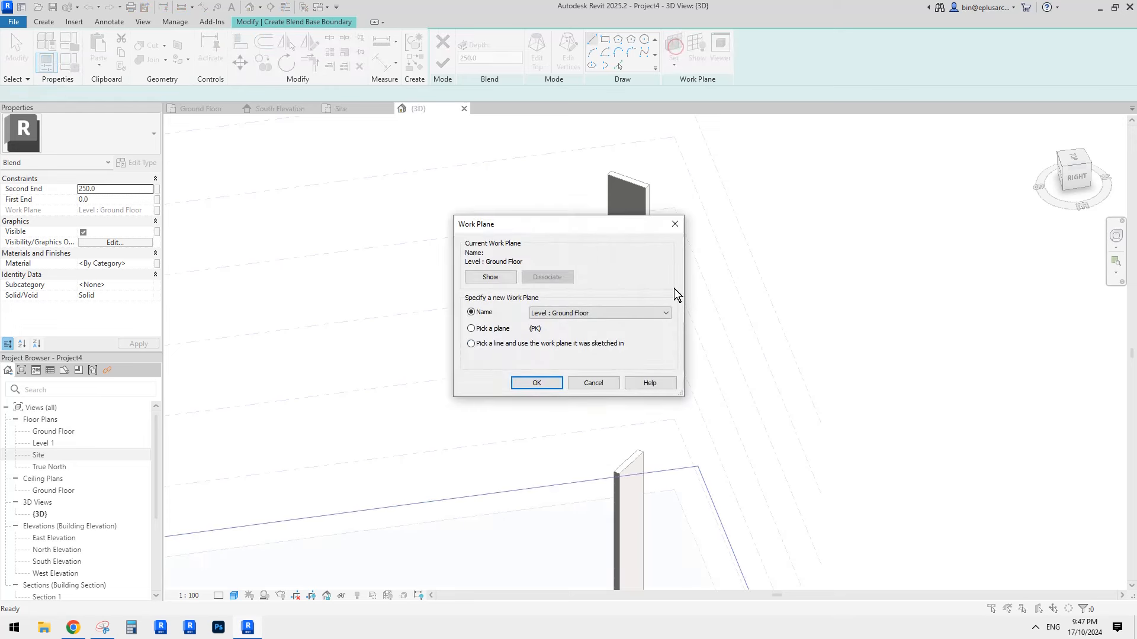
pyautogui.click(486, 328)
pyautogui.click(534, 382)
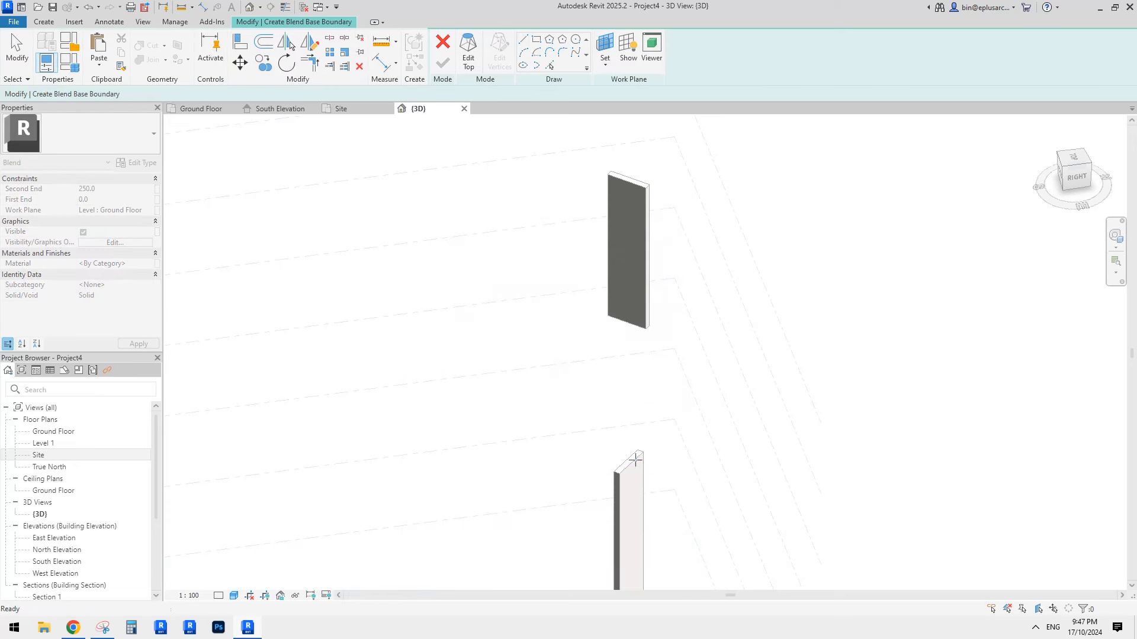
pyautogui.click(637, 460)
pyautogui.scroll(1, 636, 465)
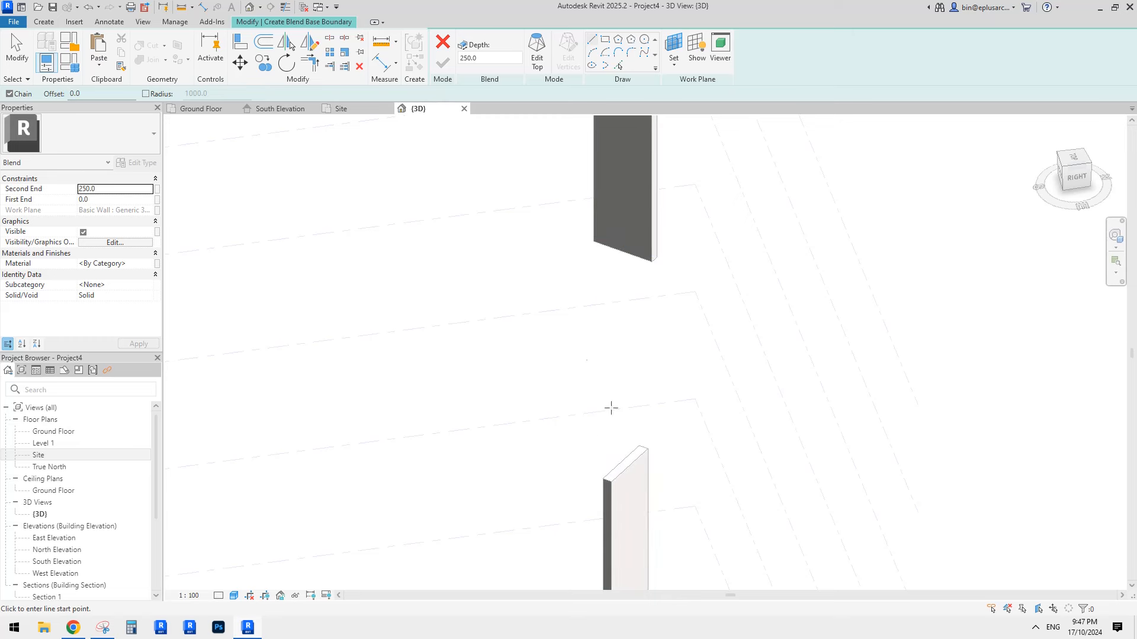
# Pick the outline of the lower wall's top face as the blend's base boundary.
pyautogui.click(613, 68)
pyautogui.scroll(1, 633, 461)
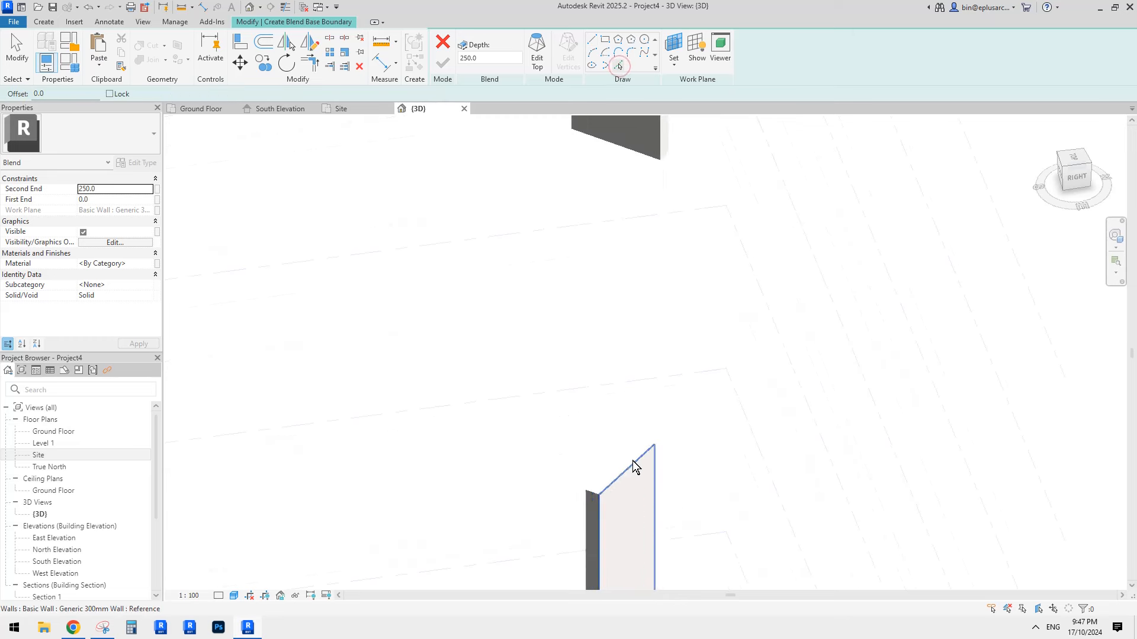
pyautogui.click(633, 466)
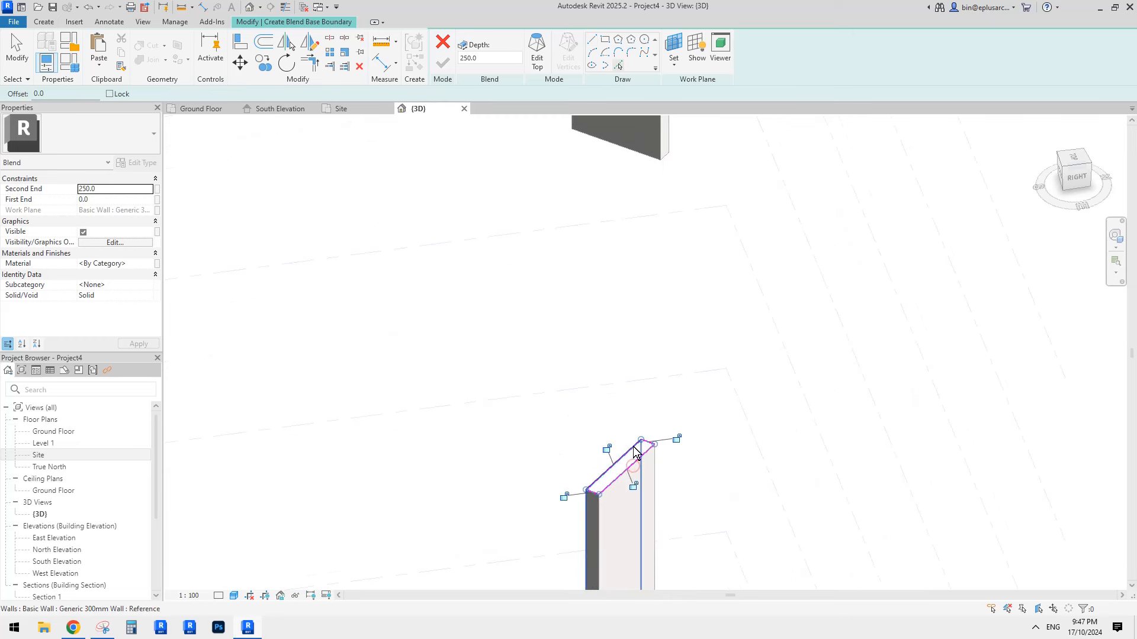
pyautogui.scroll(-2, 607, 365)
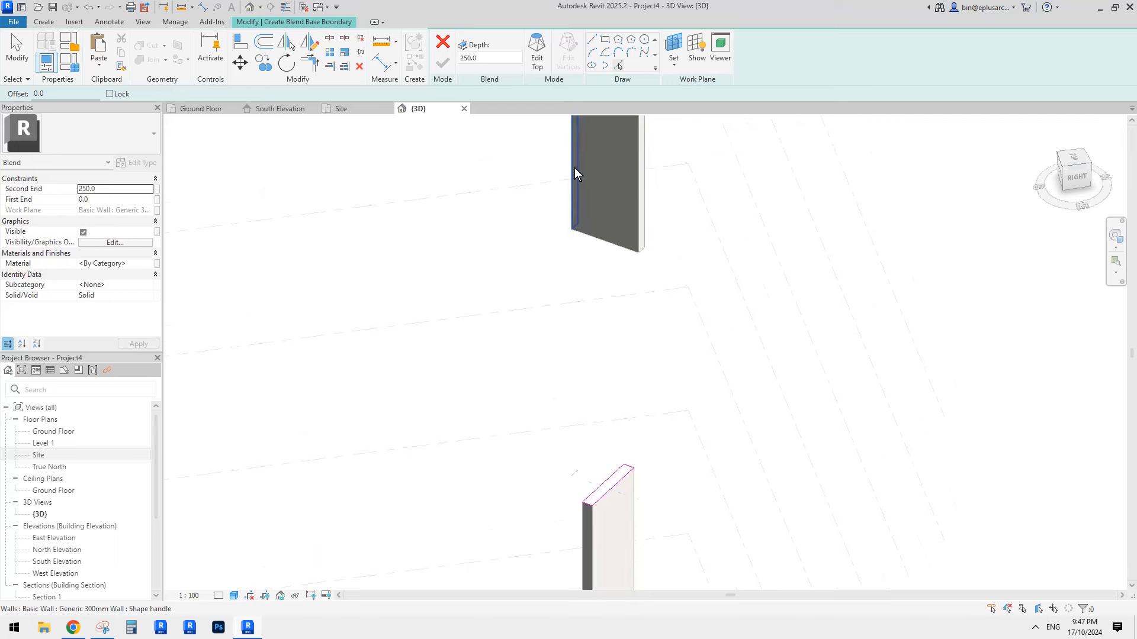
# Switch to the blend's top boundary and pick the chain of edges around the upper wall's bottom face.
pyautogui.click(537, 49)
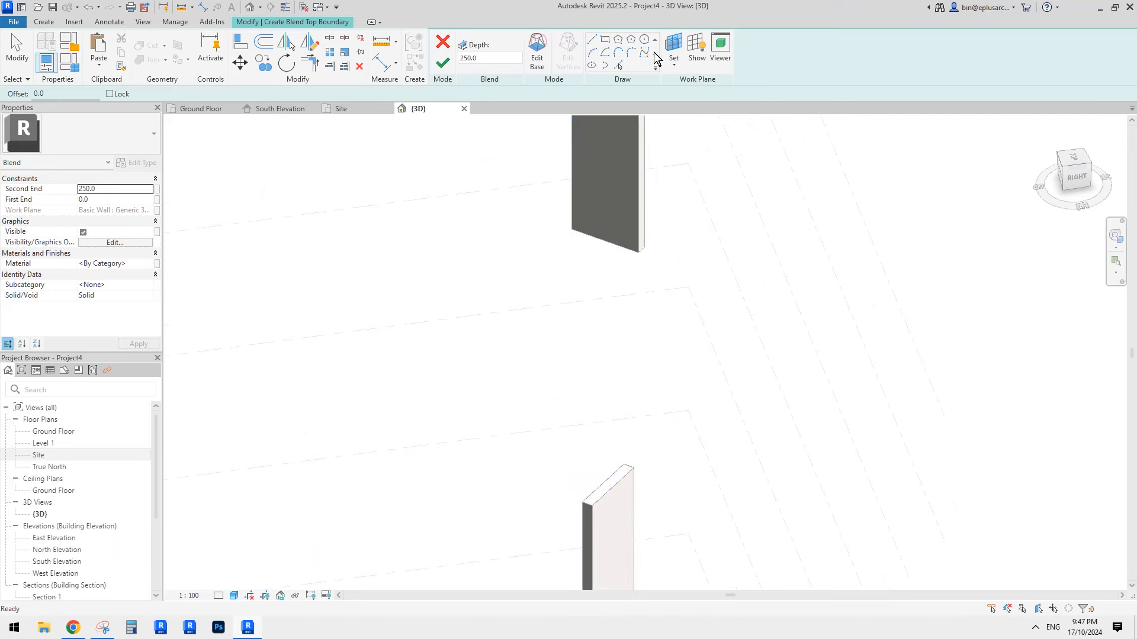
pyautogui.click(669, 74)
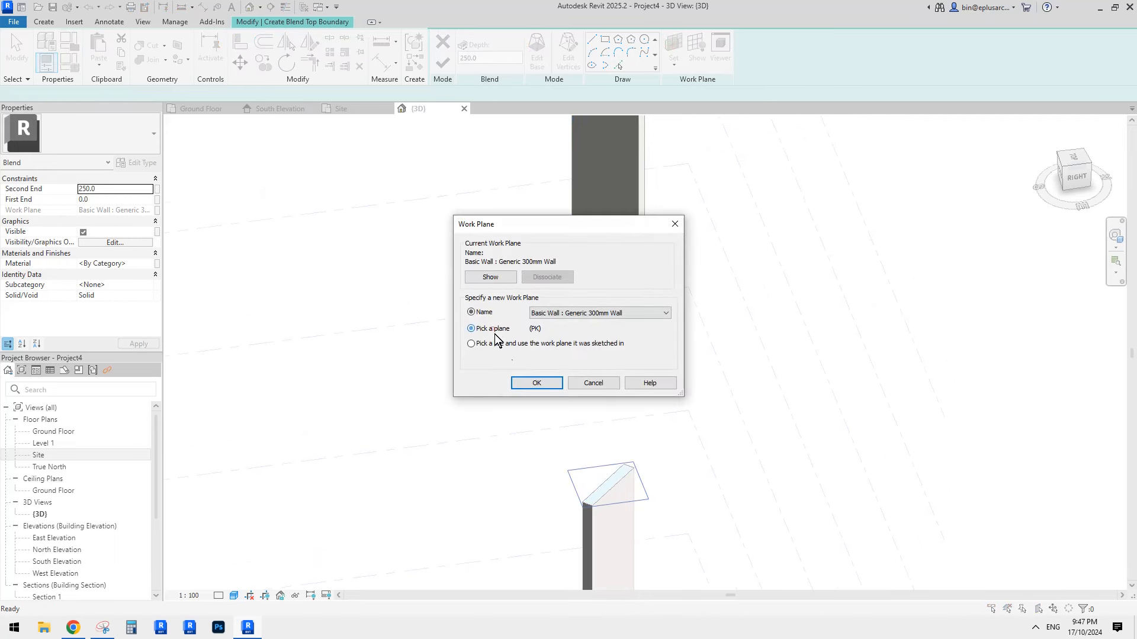
pyautogui.click(537, 384)
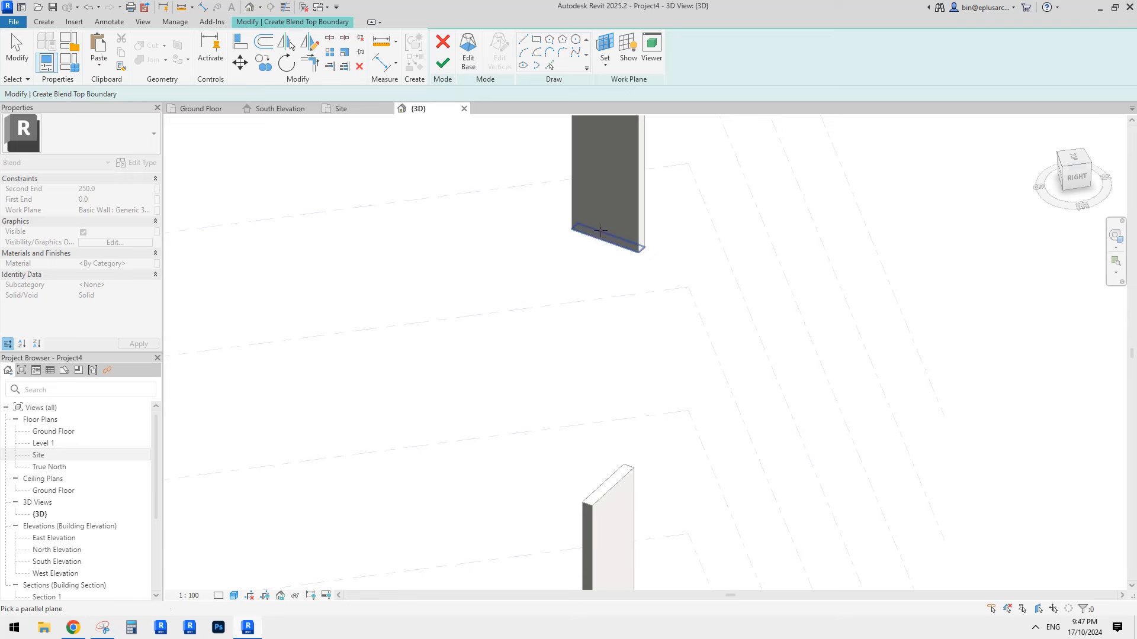
pyautogui.click(549, 66)
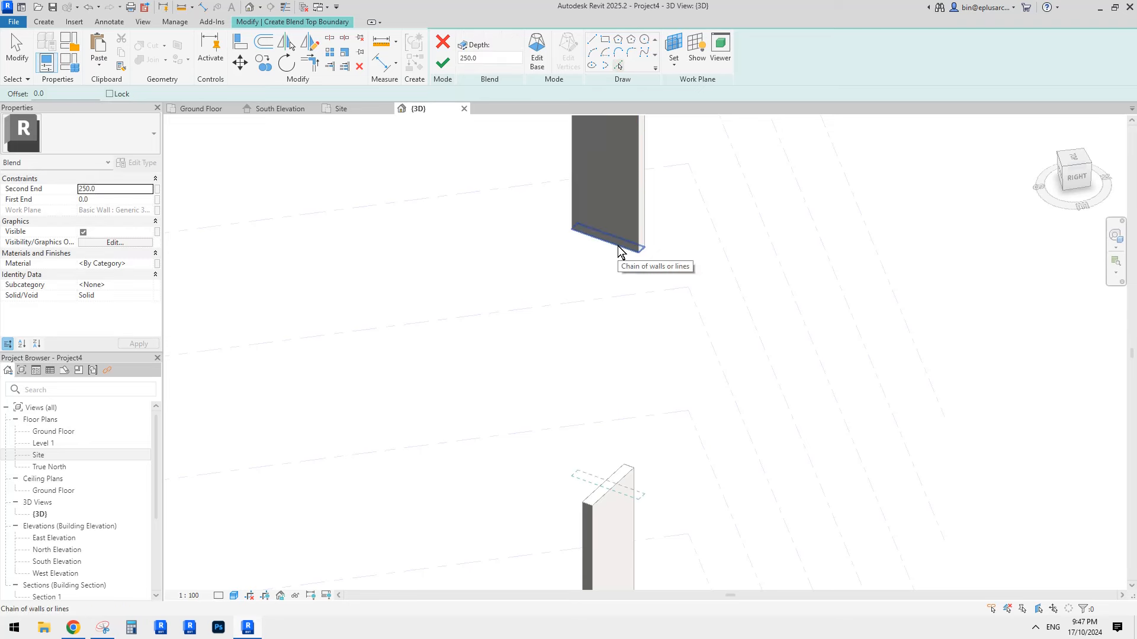
pyautogui.click(618, 246)
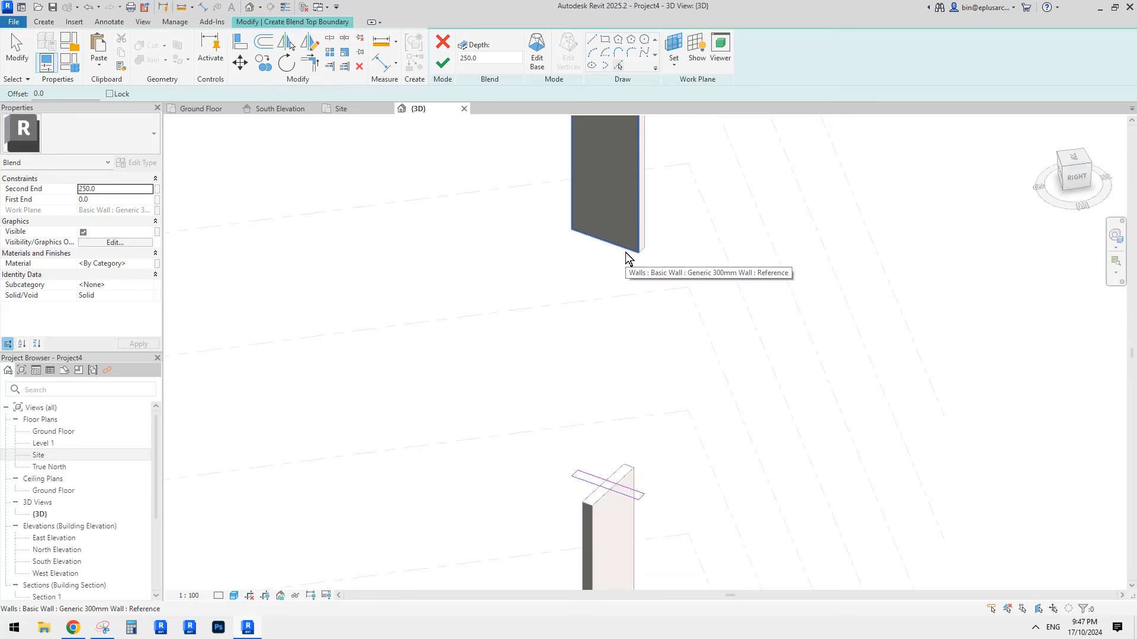
# Set the work plane of the blend's top boundary to the bottom face of the upper wall.
pyautogui.click(673, 48)
pyautogui.click(495, 328)
pyautogui.click(536, 382)
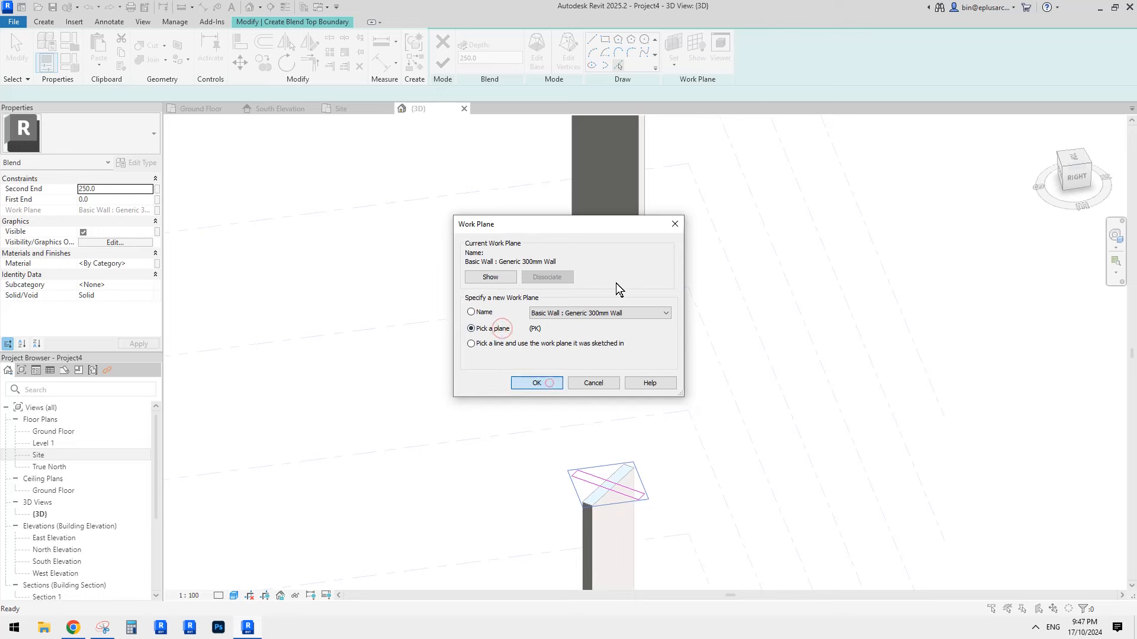
pyautogui.click(616, 256)
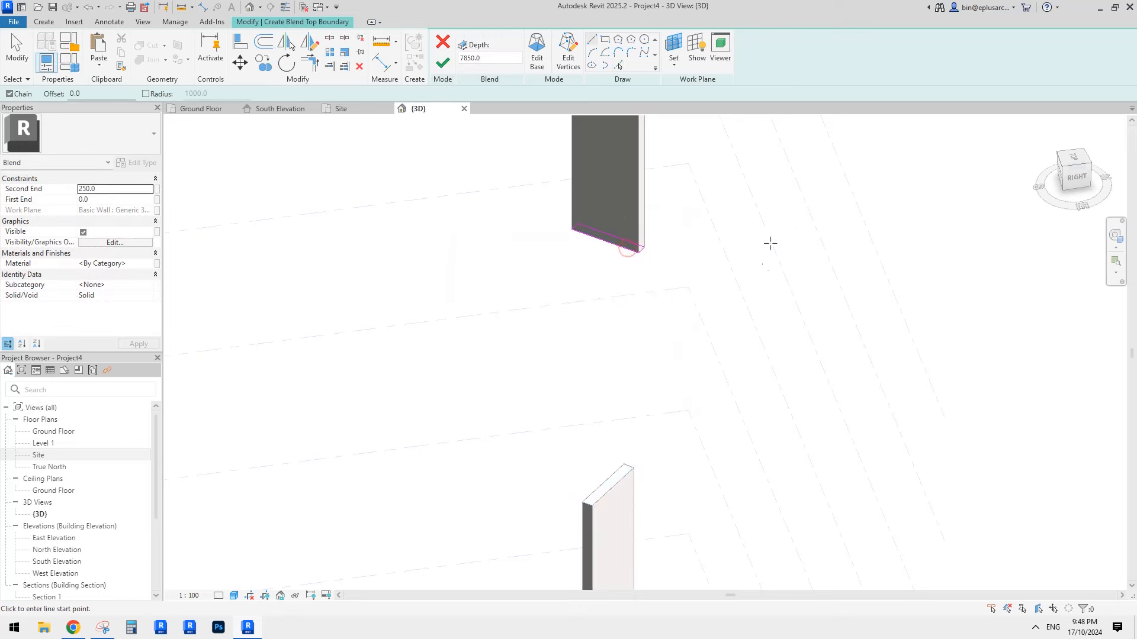
# Finish the blend so it spans from the lower wall to the upper wall.
pyautogui.click(443, 63)
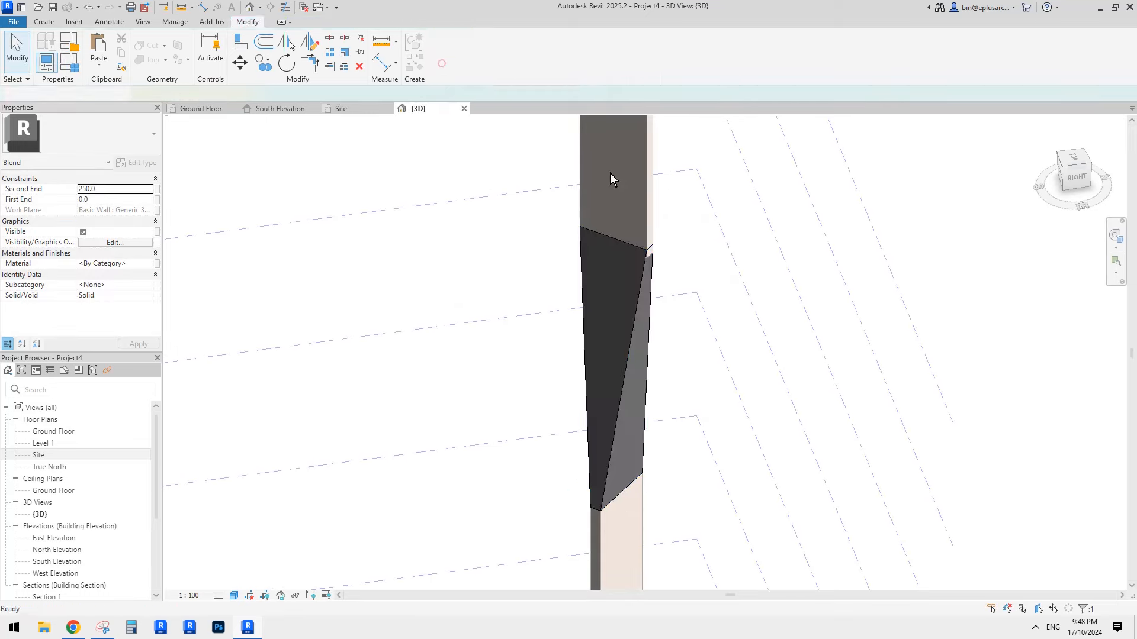
pyautogui.keyDown('shift'); pyautogui.moveTo(725, 258); pyautogui.dragTo(628, 262, button='middle'); pyautogui.keyUp('shift')
pyautogui.click(684, 324)
pyautogui.keyDown('shift'); pyautogui.moveTo(684, 325); pyautogui.dragTo(764, 332, button='middle'); pyautogui.keyUp('shift')
pyautogui.keyDown('shift'); pyautogui.moveTo(646, 355); pyautogui.dragTo(615, 260, button='middle'); pyautogui.keyUp('shift')
# Select the blend between the two walls and set its Second End to 0.
pyautogui.click(606, 264)
pyautogui.scroll(6, 682, 223)
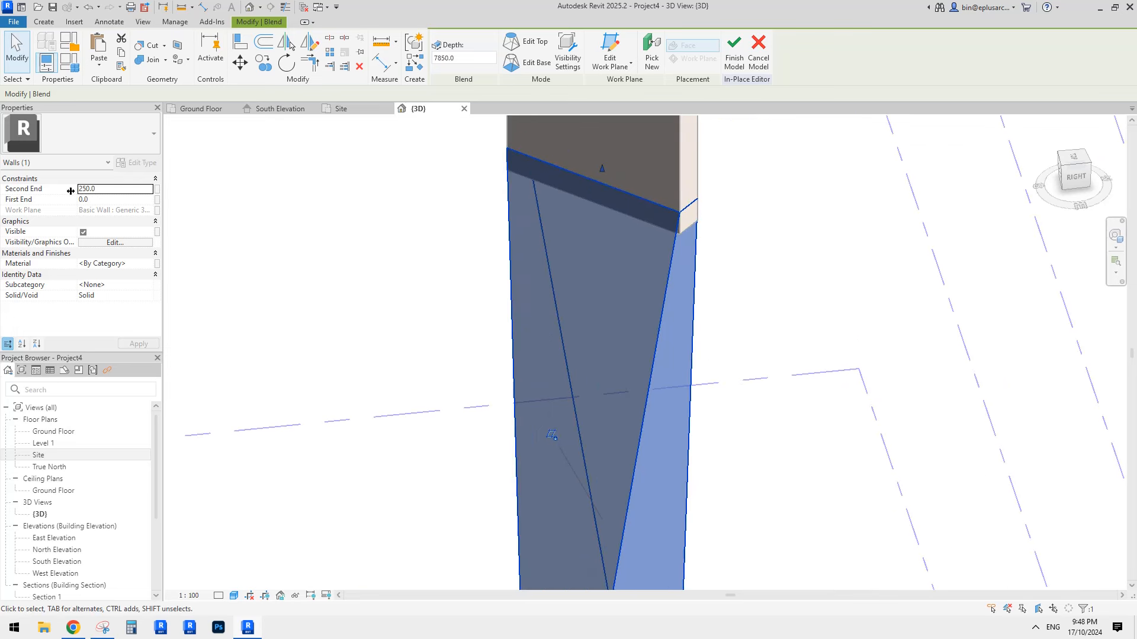
pyautogui.click(104, 190)
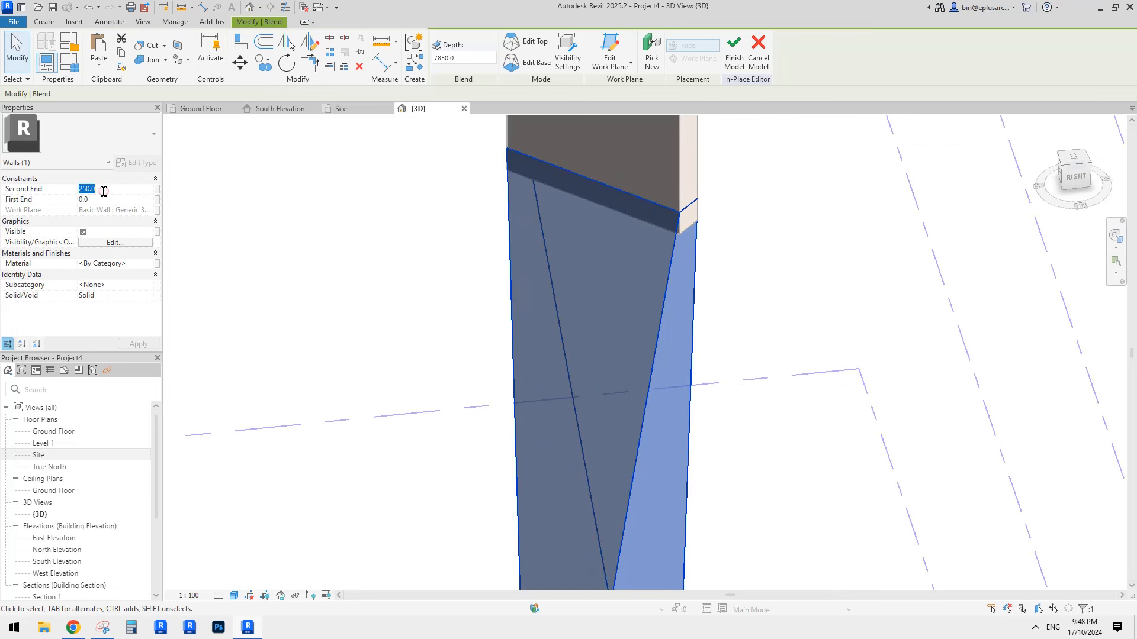
pyautogui.write('0')
pyautogui.moveTo(557, 278); pyautogui.dragTo(556, 278, button='middle')
pyautogui.scroll(-3, 580, 341)
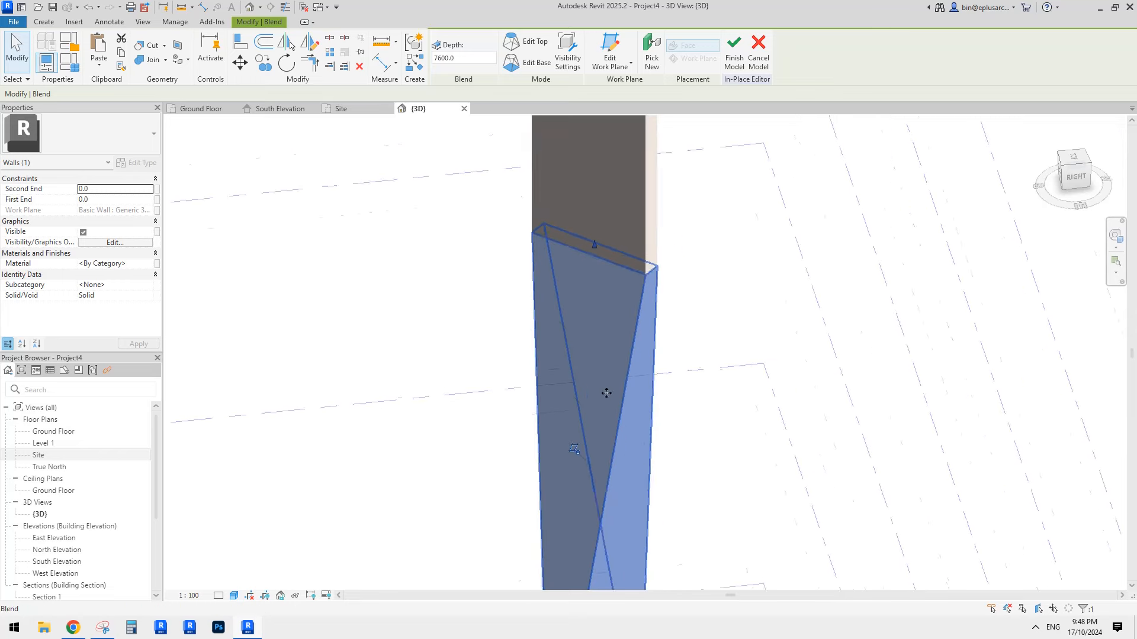
# Examine the blend's faces and how its ends meet the lower and upper walls.
pyautogui.moveTo(612, 407); pyautogui.dragTo(611, 271, button='middle')
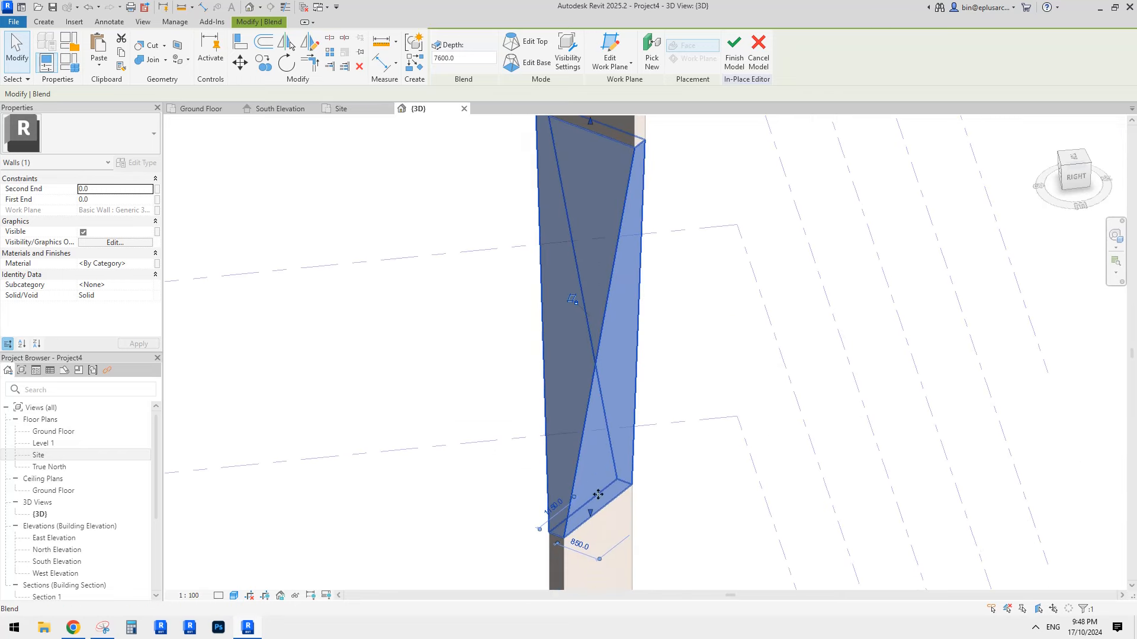
pyautogui.scroll(1, 613, 519)
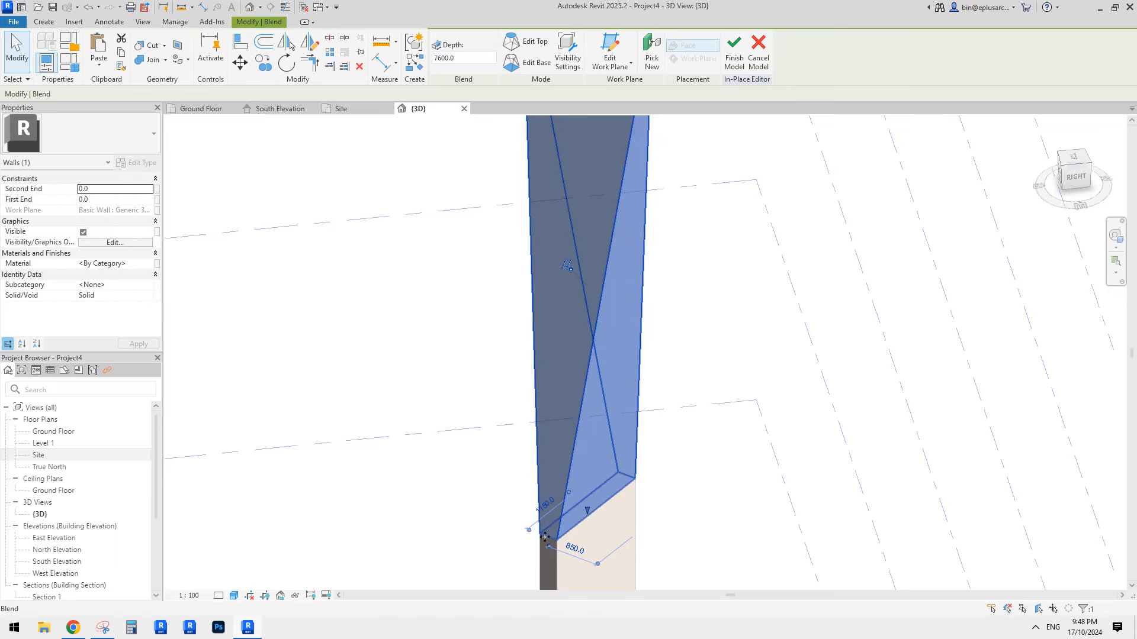
pyautogui.moveTo(620, 510); pyautogui.dragTo(616, 369, button='middle')
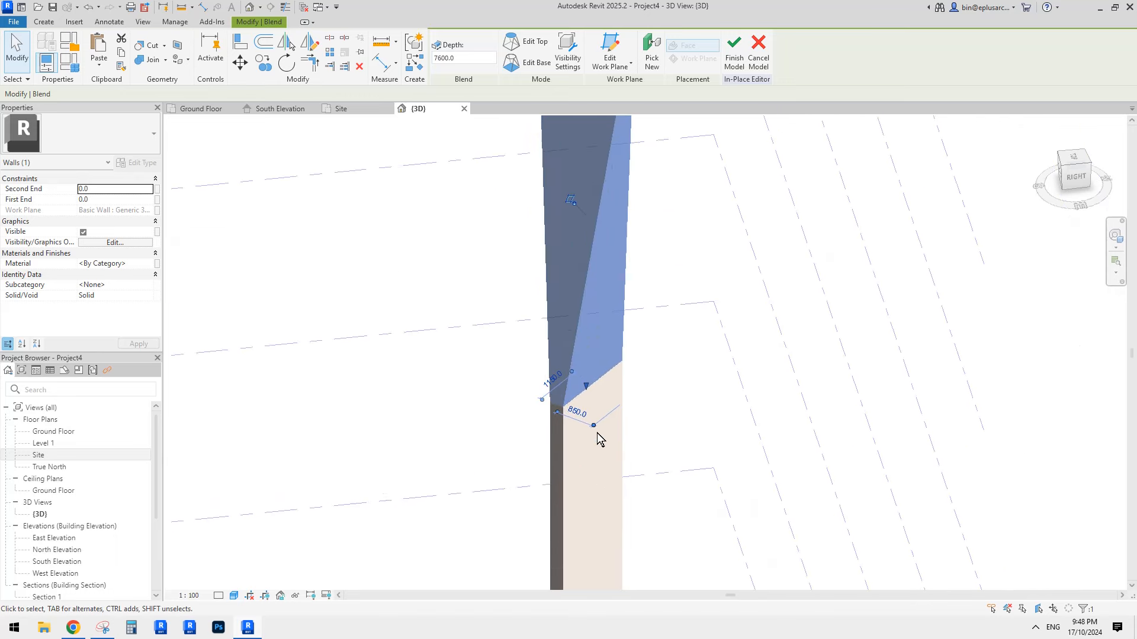
pyautogui.moveTo(599, 437); pyautogui.dragTo(615, 490, button='middle')
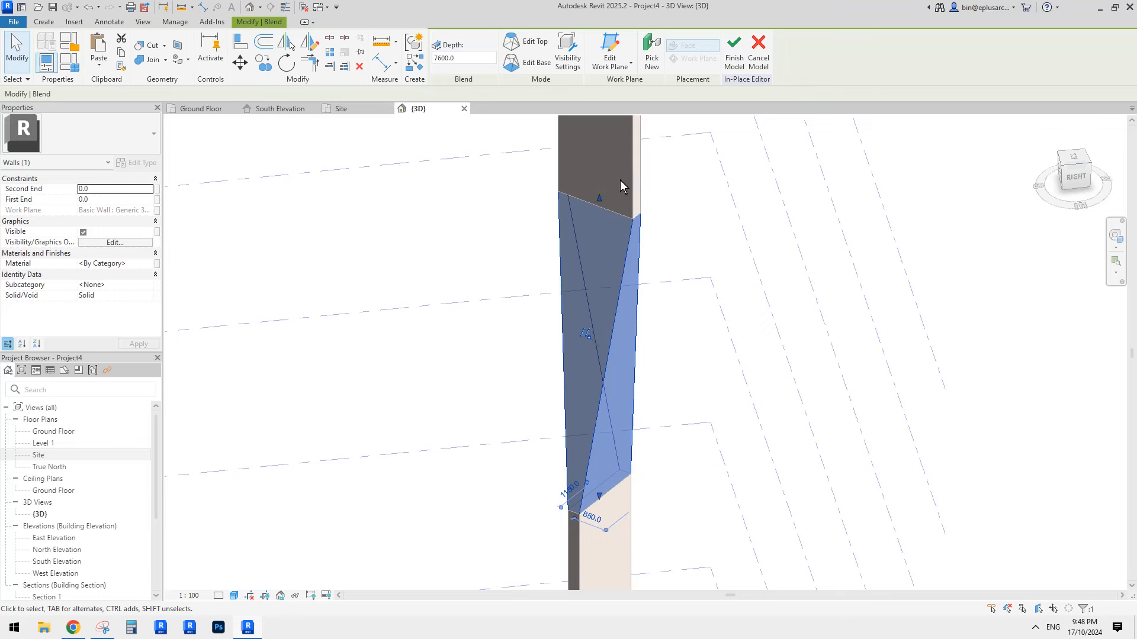
pyautogui.moveTo(620, 180); pyautogui.dragTo(626, 222, button='middle')
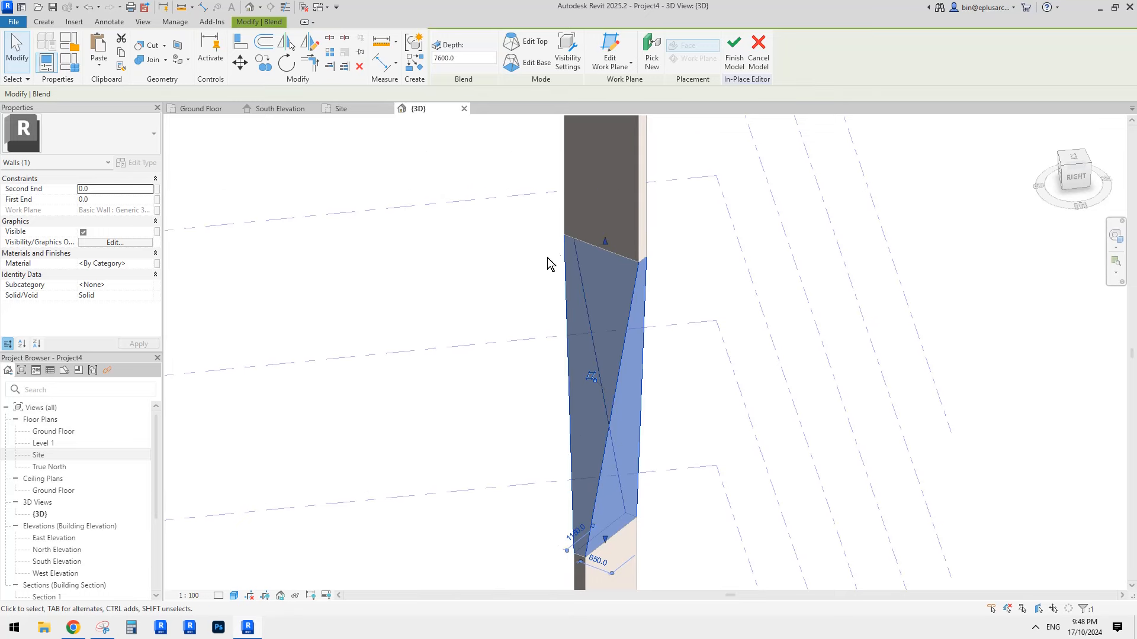
pyautogui.keyDown('shift'); pyautogui.moveTo(586, 279); pyautogui.dragTo(607, 332, button='middle'); pyautogui.keyUp('shift')
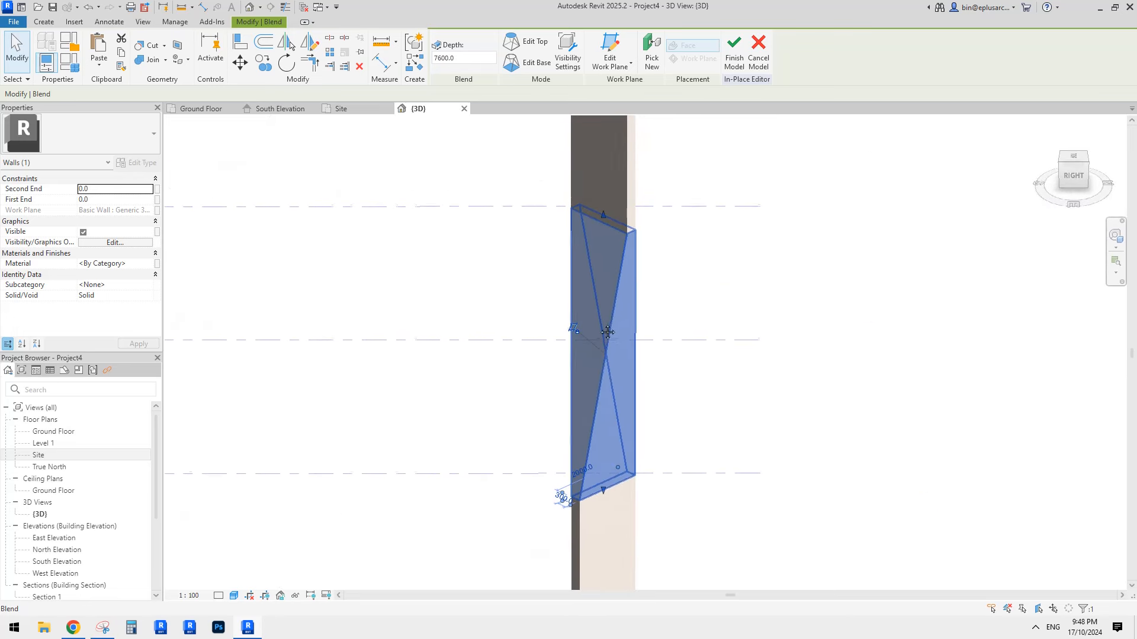
pyautogui.moveTo(629, 287)
pyautogui.keyDown('shift'); pyautogui.mouseDown(button='middle')
pyautogui.moveTo(637, 304)
pyautogui.moveTo(619, 307)
pyautogui.mouseUp(button='middle'); pyautogui.keyUp('shift')
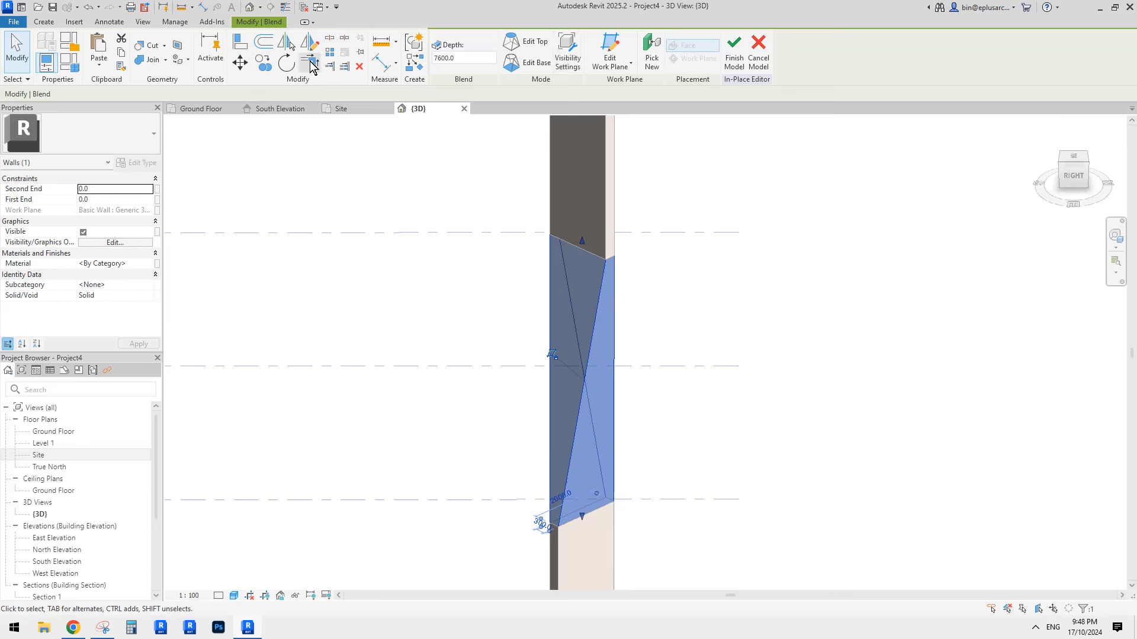
# Reopen the blend's top boundary for editing and start Edit Vertices.
pyautogui.click(525, 41)
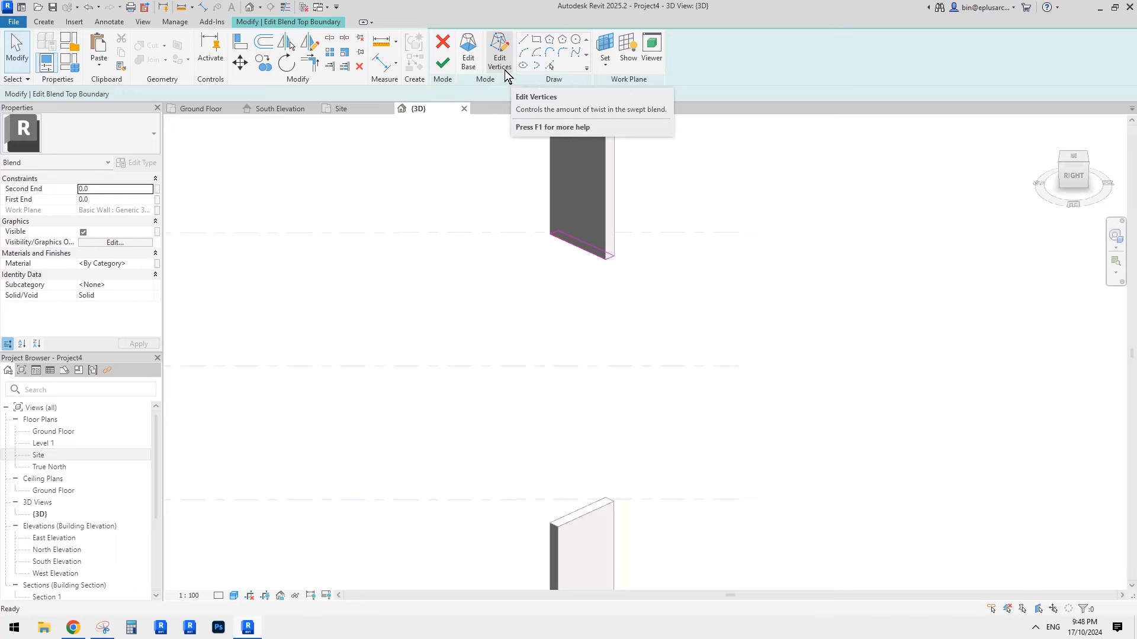
pyautogui.click(506, 70)
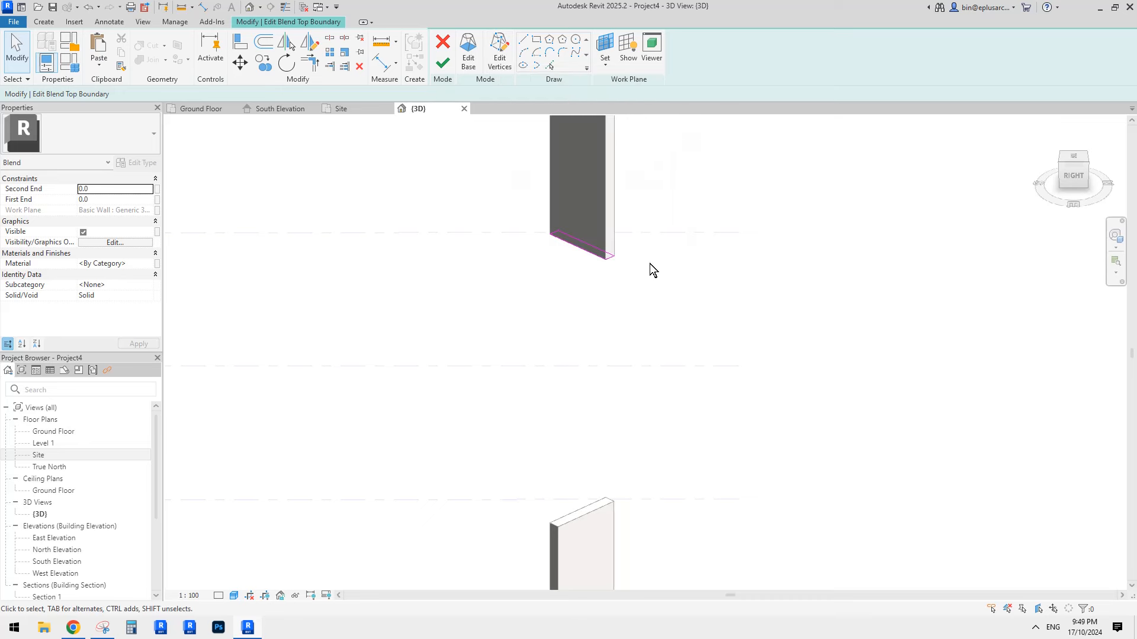
pyautogui.keyDown('shift'); pyautogui.moveTo(557, 207); pyautogui.dragTo(586, 215, button='middle'); pyautogui.keyUp('shift')
pyautogui.click(499, 58)
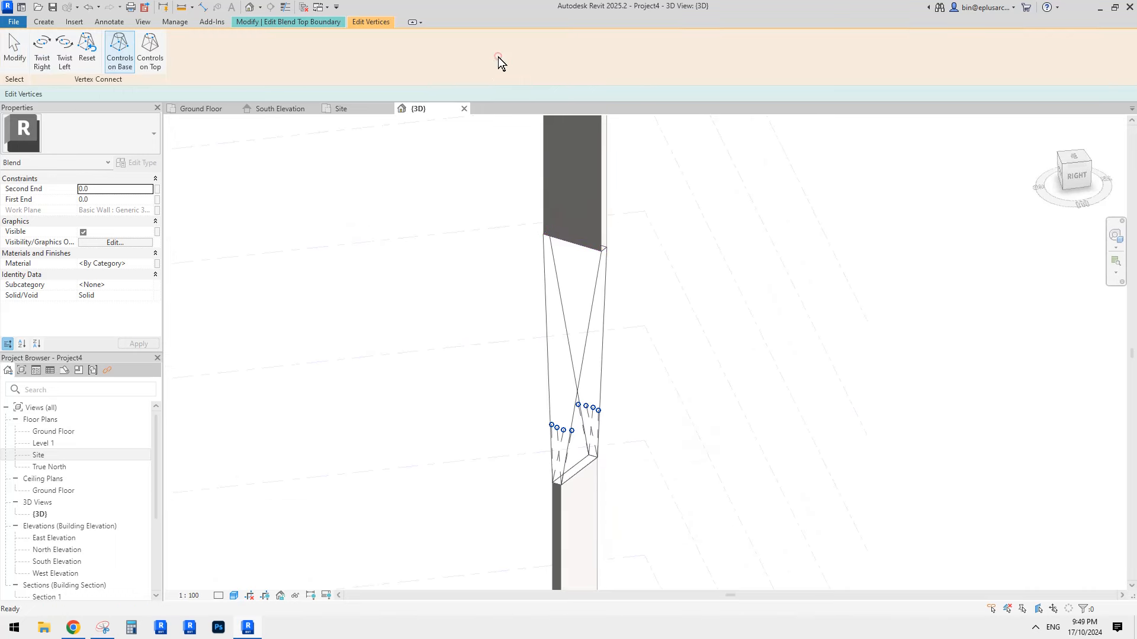
pyautogui.keyDown('shift'); pyautogui.moveTo(602, 320); pyautogui.dragTo(532, 394, button='middle'); pyautogui.keyUp('shift')
pyautogui.keyDown('shift'); pyautogui.moveTo(616, 395); pyautogui.dragTo(668, 435, button='middle'); pyautogui.keyUp('shift')
# Switch to the marked-up facade photo in Snipping Tool and sketch two thin slanted rectangles, one above the other, beside the building.
pyautogui.click(74, 629)
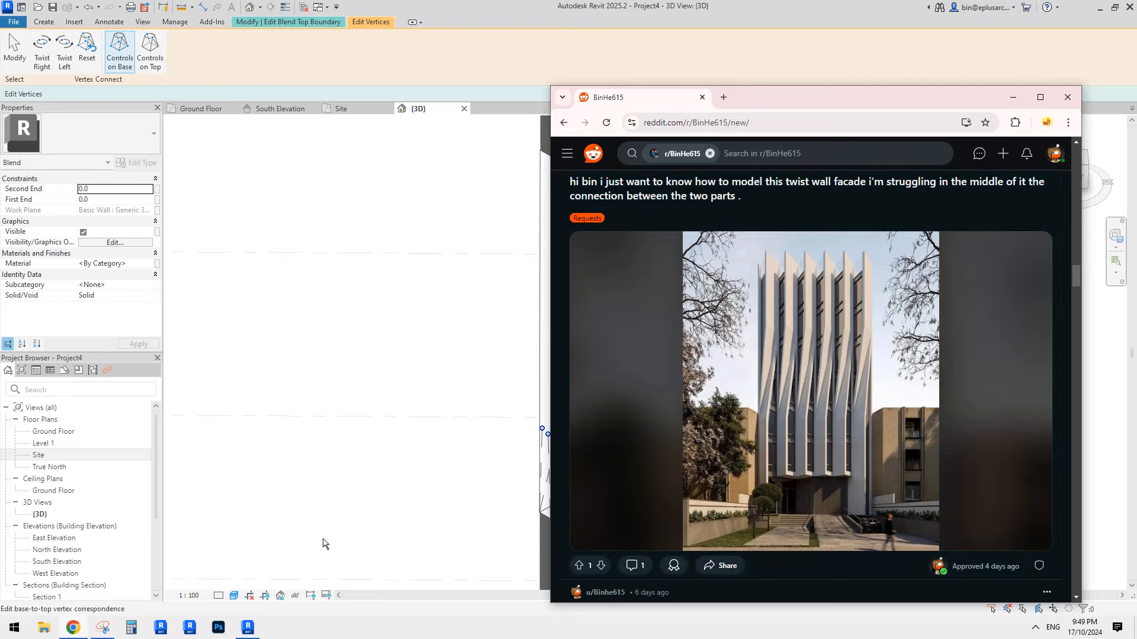
pyautogui.click(103, 628)
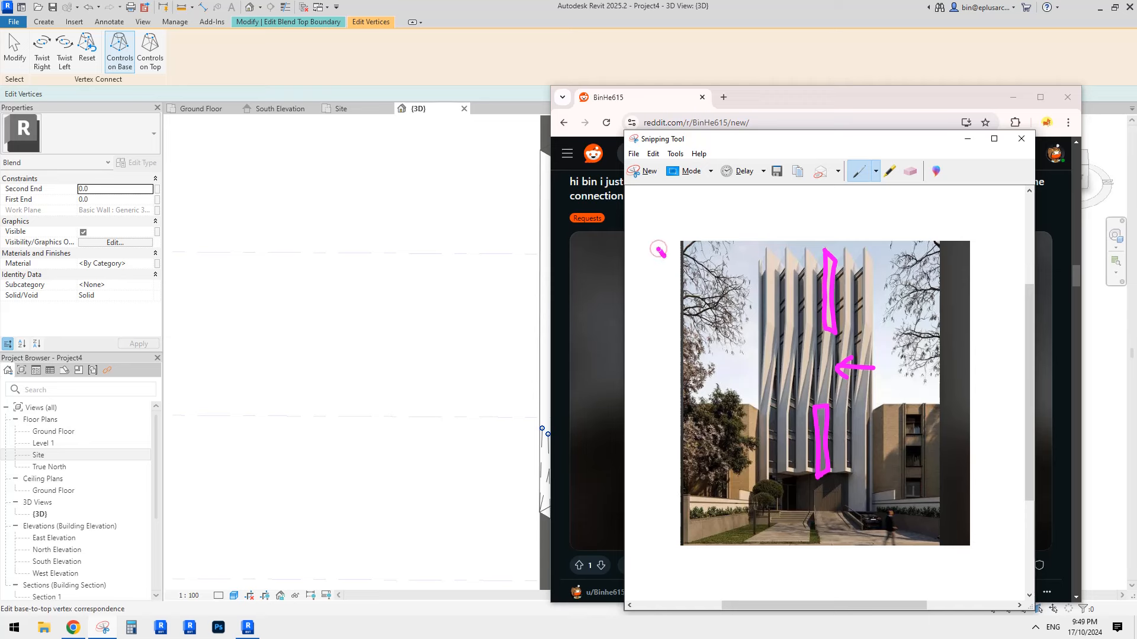
pyautogui.moveTo(659, 249); pyautogui.dragTo(714, 225)
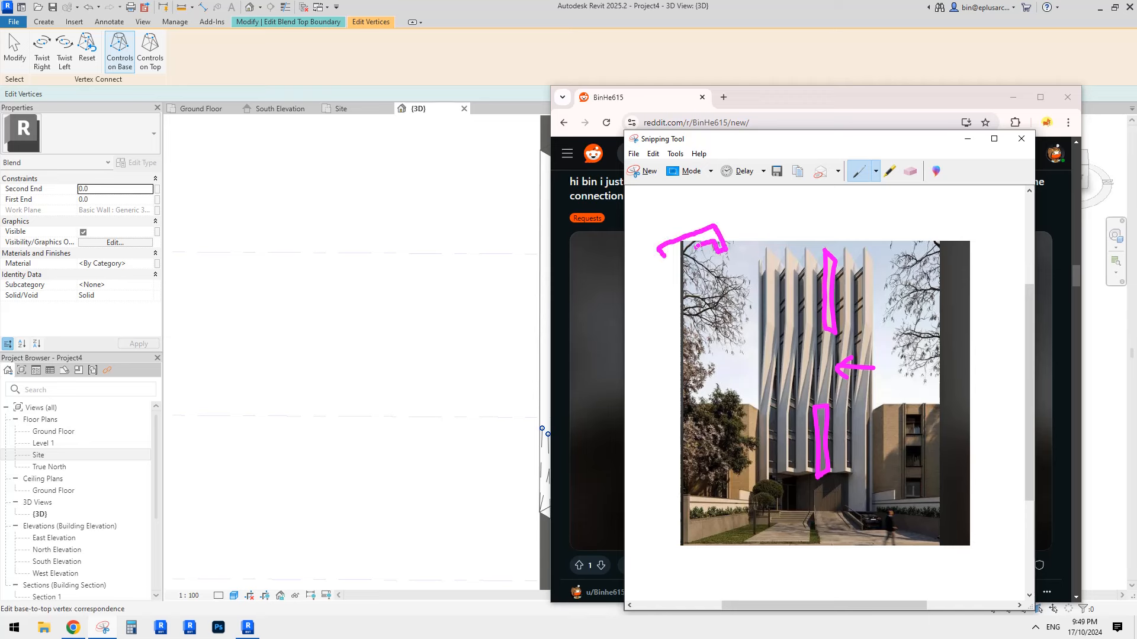
pyautogui.moveTo(698, 246); pyautogui.dragTo(660, 255)
pyautogui.moveTo(652, 350); pyautogui.dragTo(715, 335)
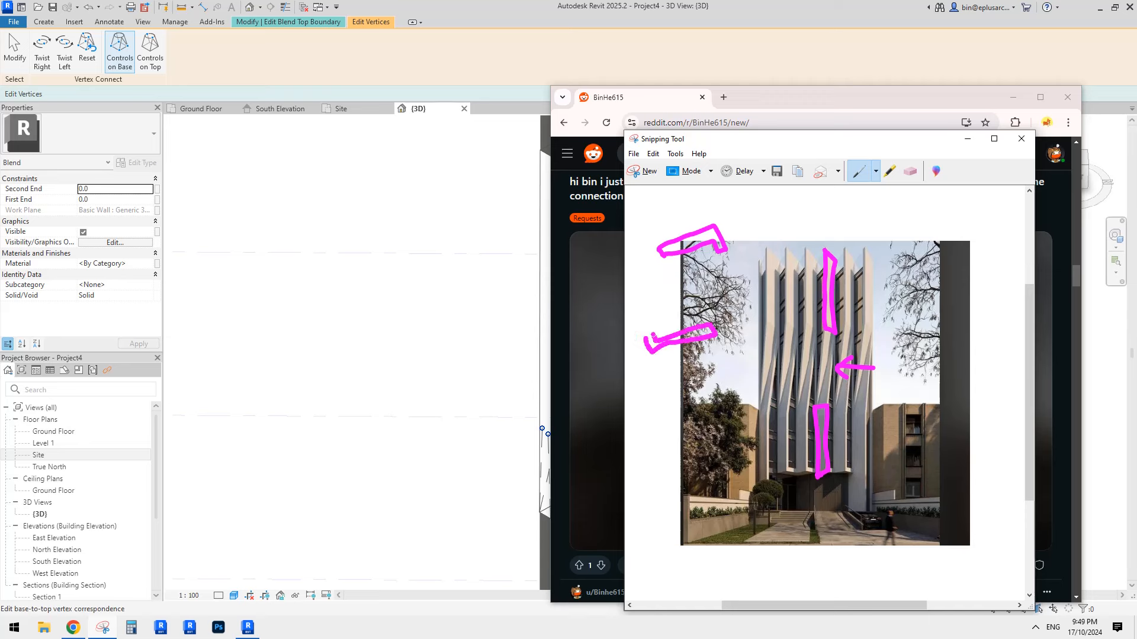
# Draw lines connecting the upper and lower rectangles on the photo, and sketch a separate narrow wedge beneath them.
pyautogui.moveTo(714, 245)
pyautogui.mouseDown()
pyautogui.moveTo(660, 325)
pyautogui.moveTo(677, 321)
pyautogui.mouseUp()
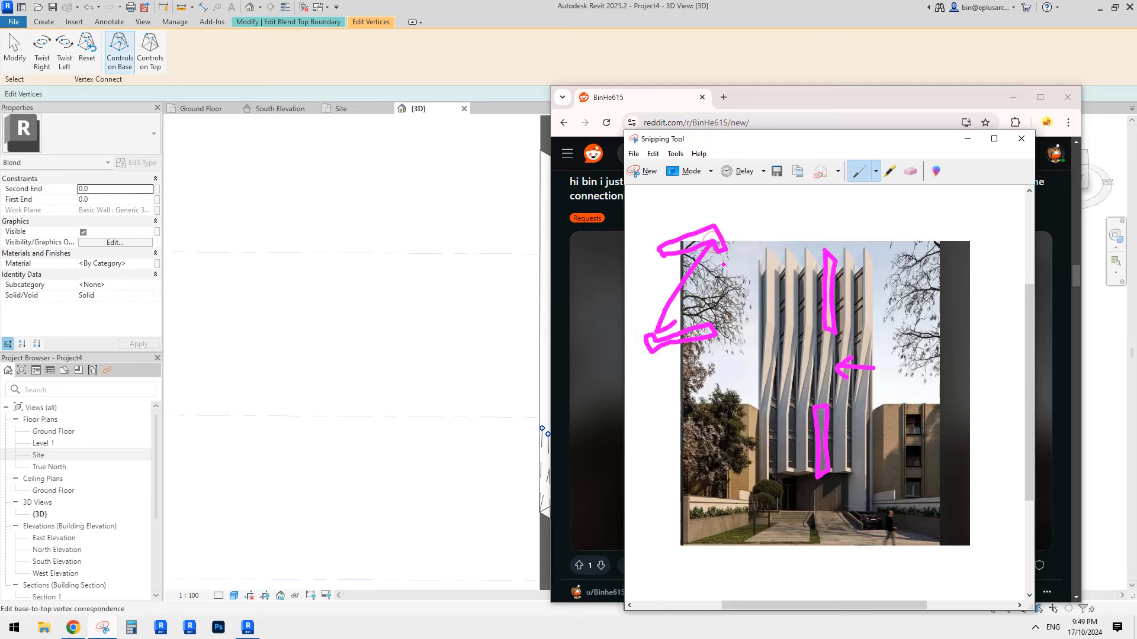
pyautogui.moveTo(723, 251); pyautogui.dragTo(717, 333)
pyautogui.moveTo(715, 390)
pyautogui.mouseDown()
pyautogui.moveTo(720, 433)
pyautogui.moveTo(742, 358)
pyautogui.mouseUp()
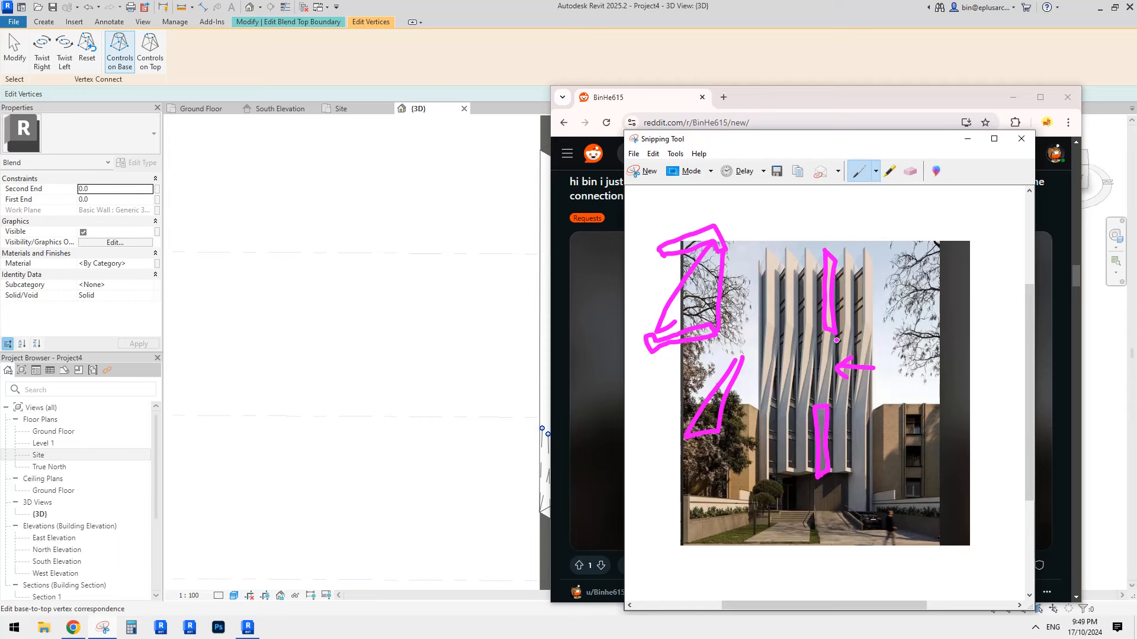
# Switch back to Revit, twist the blend's vertex connections left once and finish the top boundary edit.
pyautogui.click(370, 300)
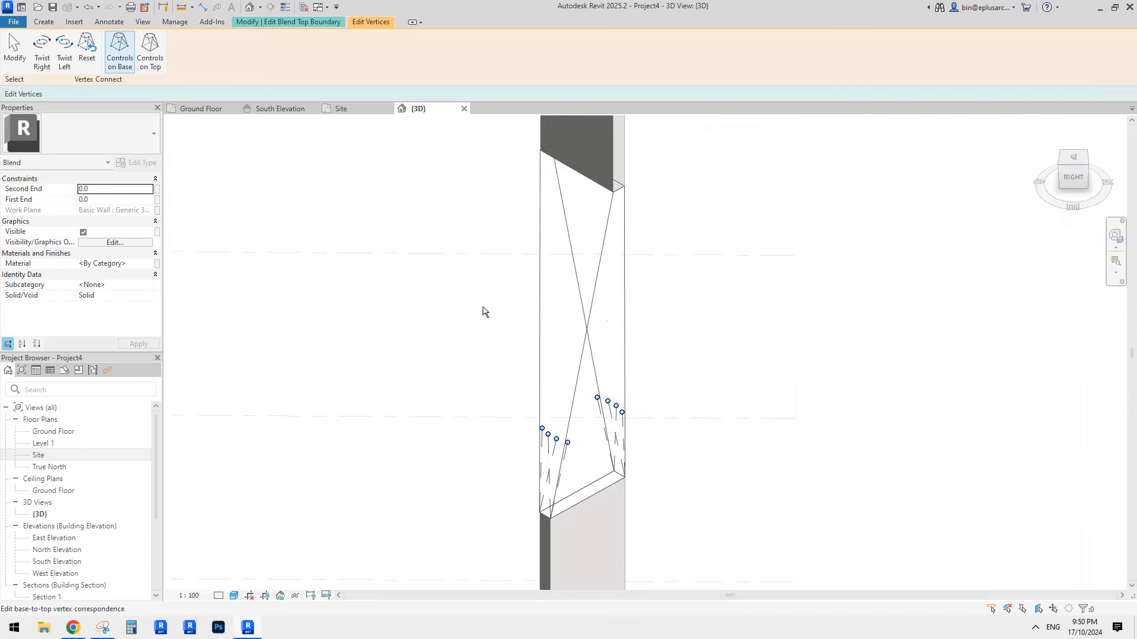
pyautogui.keyDown('shift'); pyautogui.moveTo(482, 309); pyautogui.dragTo(624, 386, button='middle'); pyautogui.keyUp('shift')
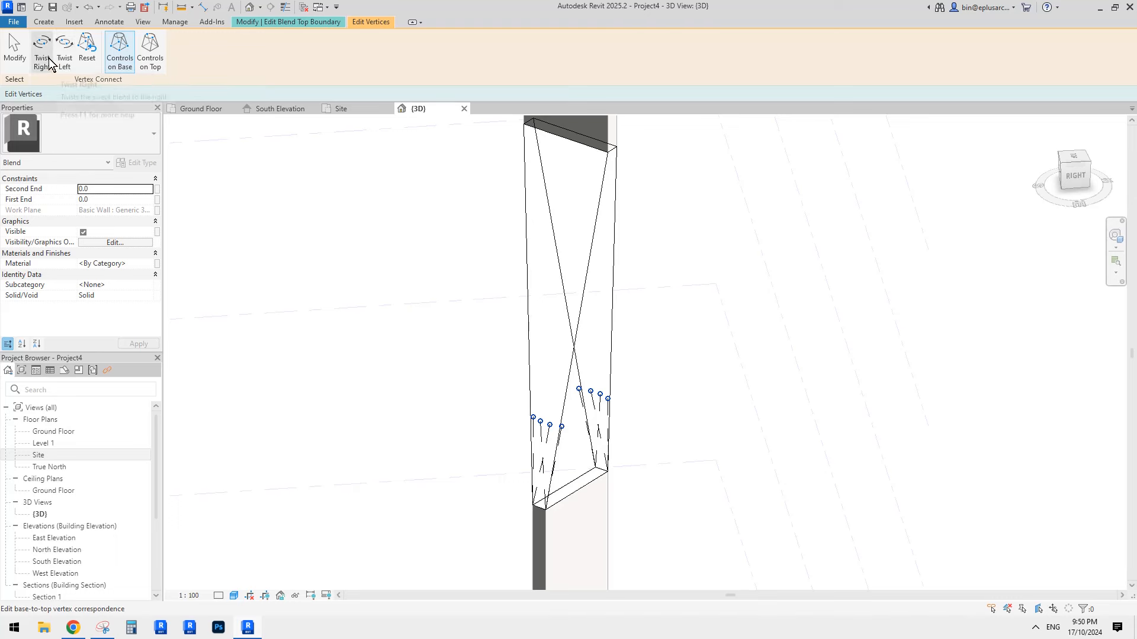
pyautogui.click(64, 61)
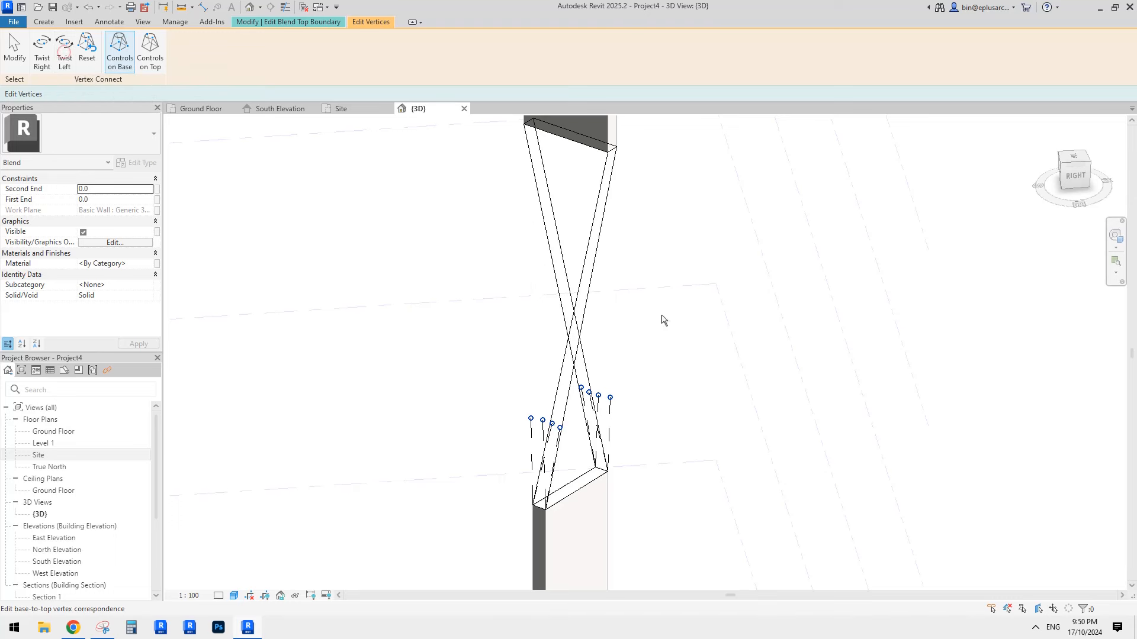
pyautogui.keyDown('shift'); pyautogui.moveTo(662, 318); pyautogui.dragTo(789, 324, button='middle'); pyautogui.keyUp('shift')
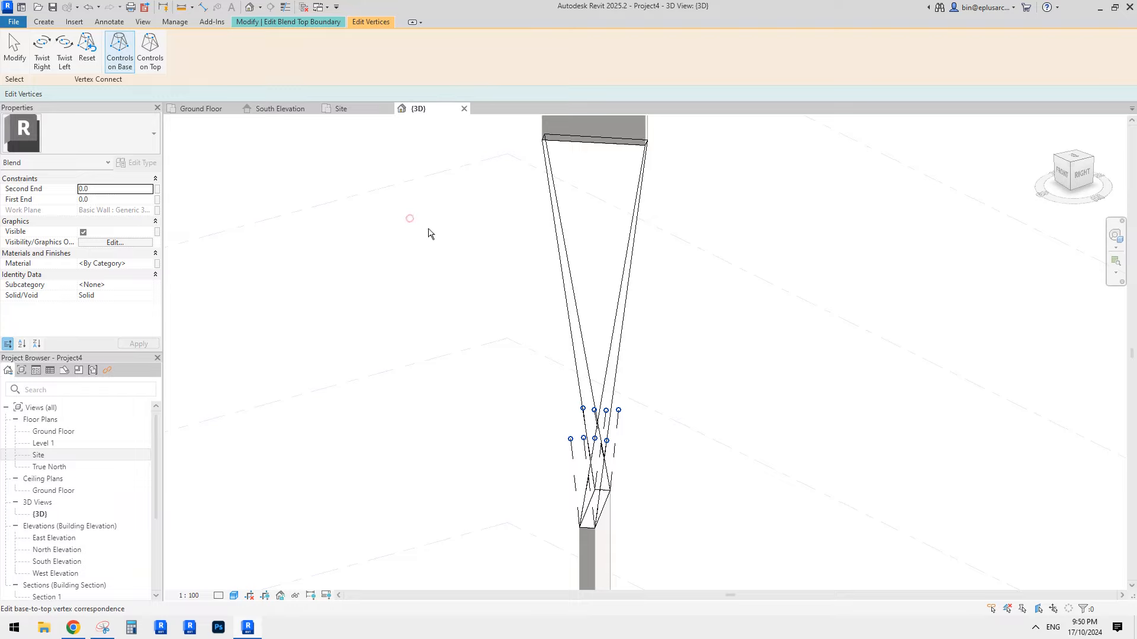
pyautogui.click(246, 22)
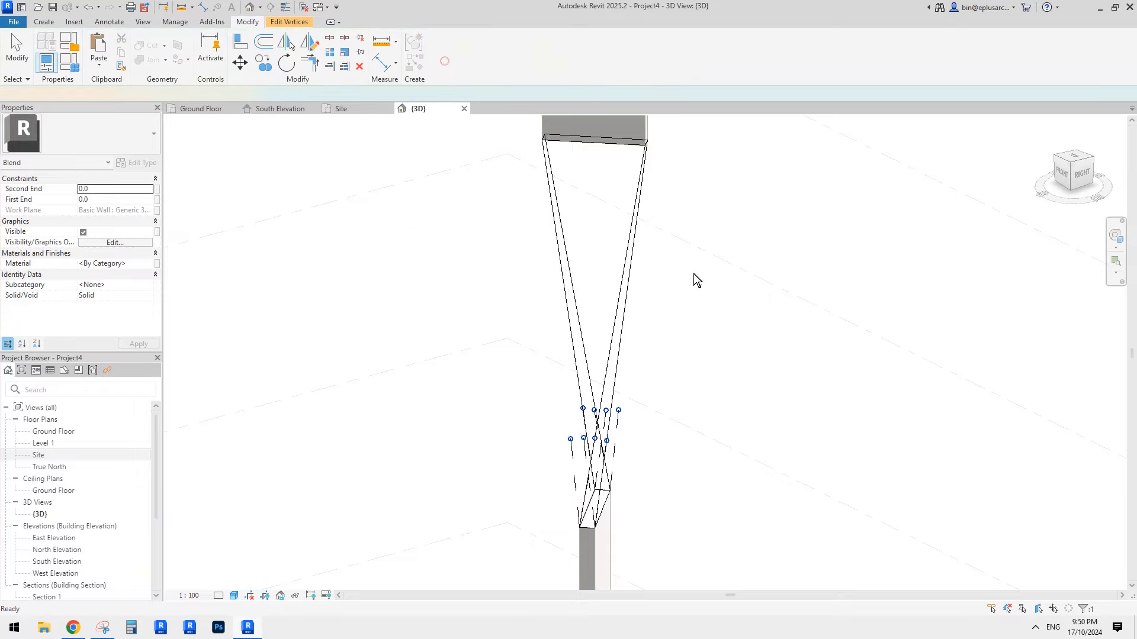
pyautogui.press('Escape')
pyautogui.keyDown('shift'); pyautogui.moveTo(694, 273); pyautogui.dragTo(631, 359, button='middle'); pyautogui.keyUp('shift')
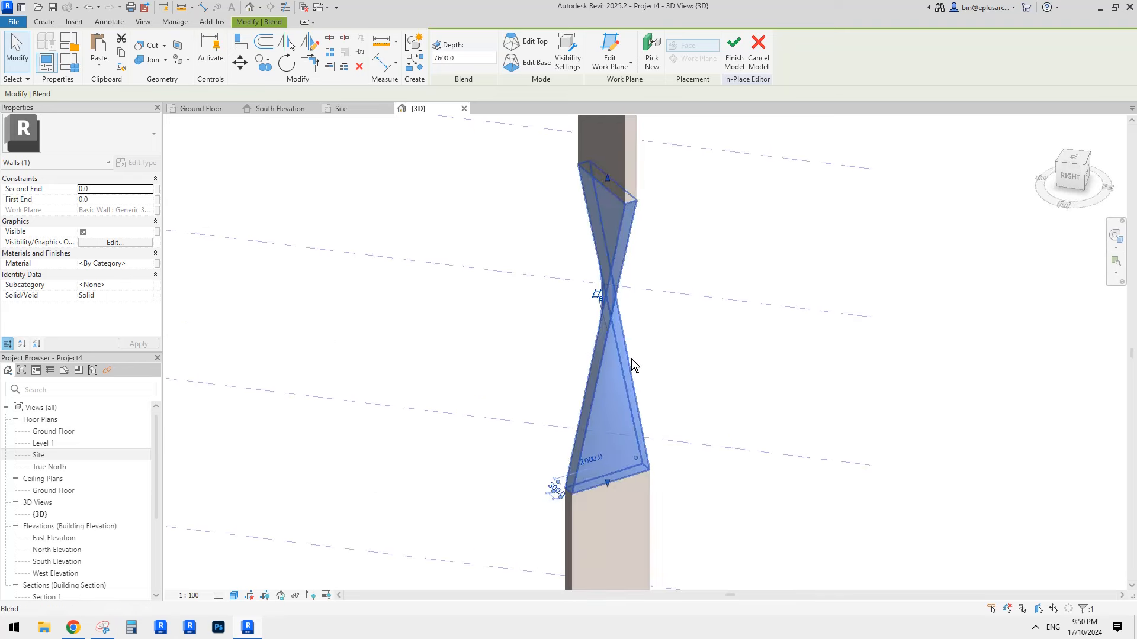
# Reopen Edit Vertices on the blend's top boundary and add an extra diagonal connection from a corner of the lower wall's top face.
pyautogui.click(524, 43)
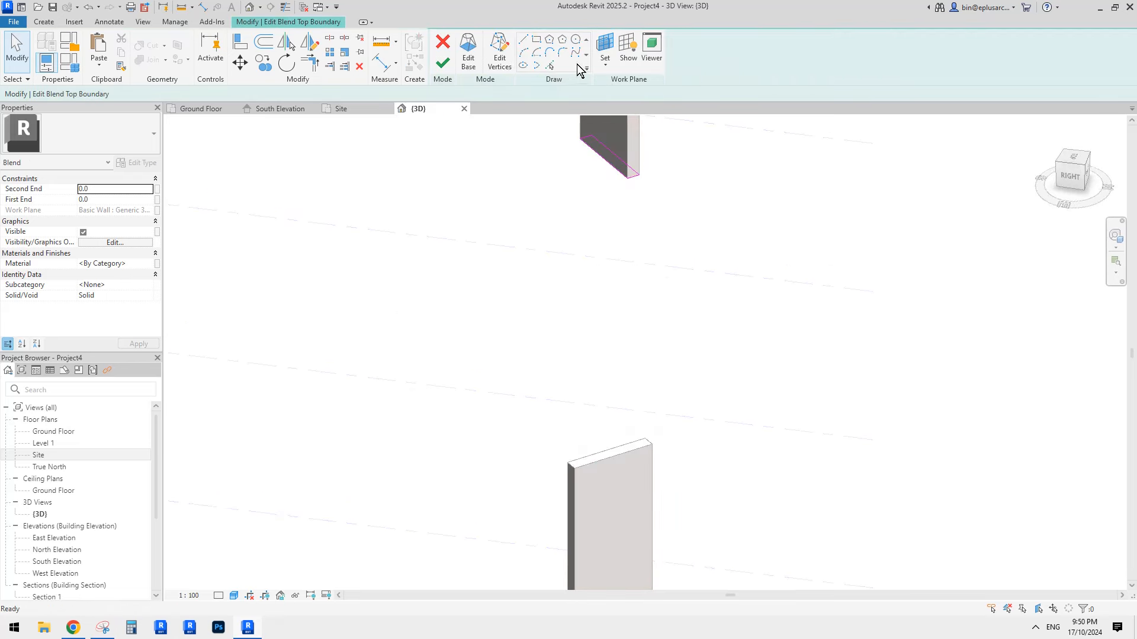
pyautogui.click(499, 54)
pyautogui.scroll(1, 641, 385)
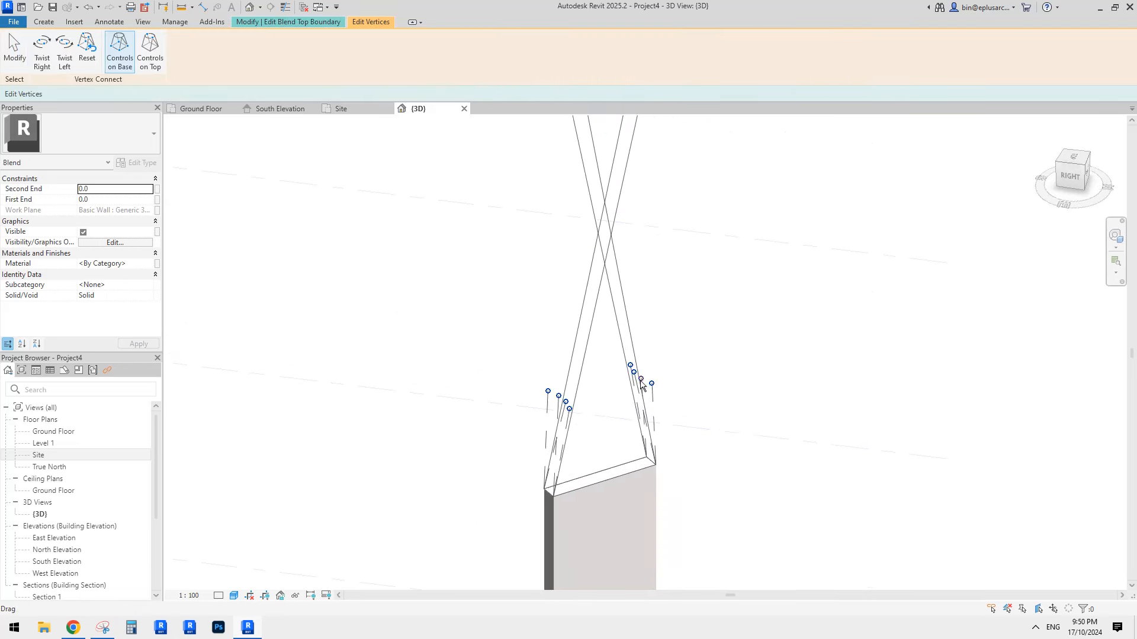
pyautogui.keyDown('shift'); pyautogui.moveTo(642, 386); pyautogui.dragTo(651, 265, button='middle'); pyautogui.keyUp('shift')
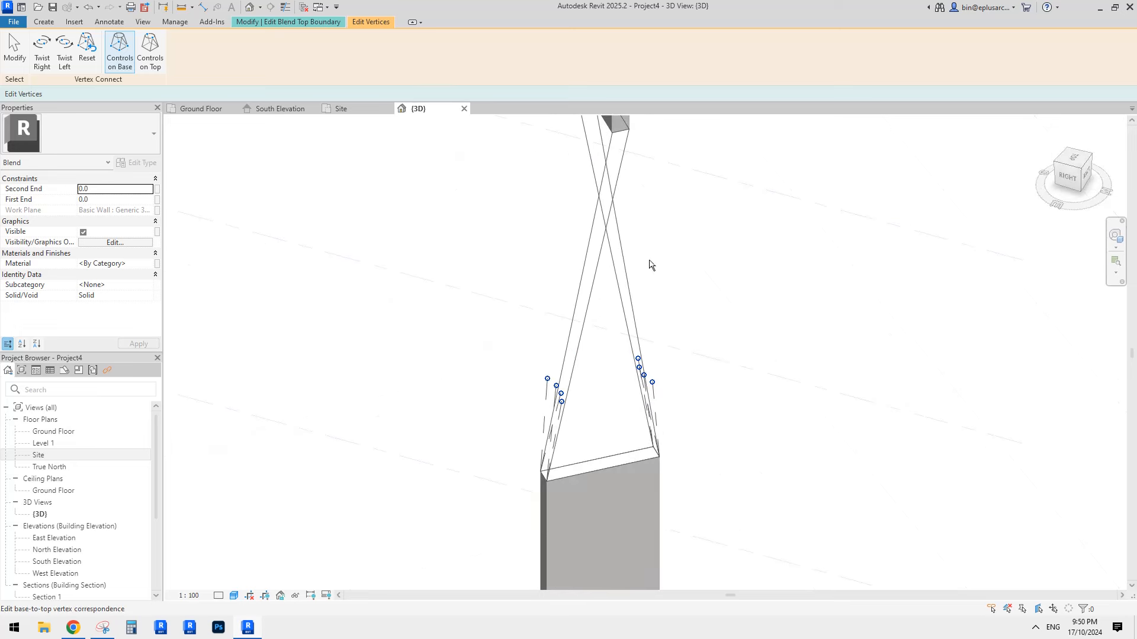
pyautogui.keyDown('shift'); pyautogui.moveTo(695, 385); pyautogui.dragTo(680, 414, button='middle'); pyautogui.keyUp('shift')
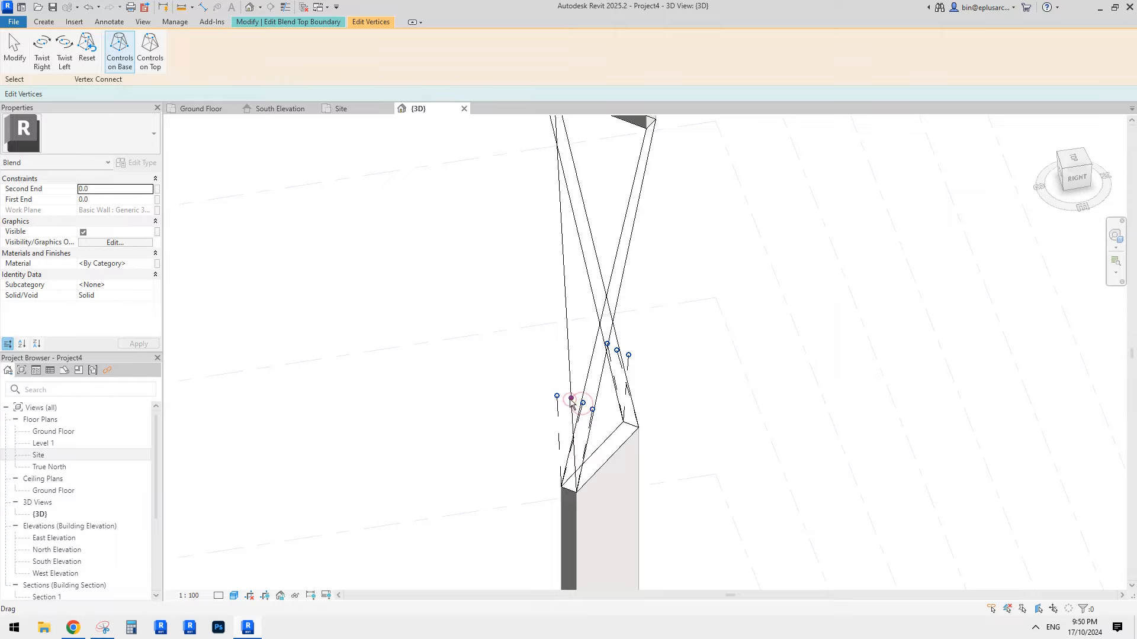
pyautogui.keyDown('shift'); pyautogui.moveTo(572, 403); pyautogui.dragTo(593, 441, button='middle'); pyautogui.keyUp('shift')
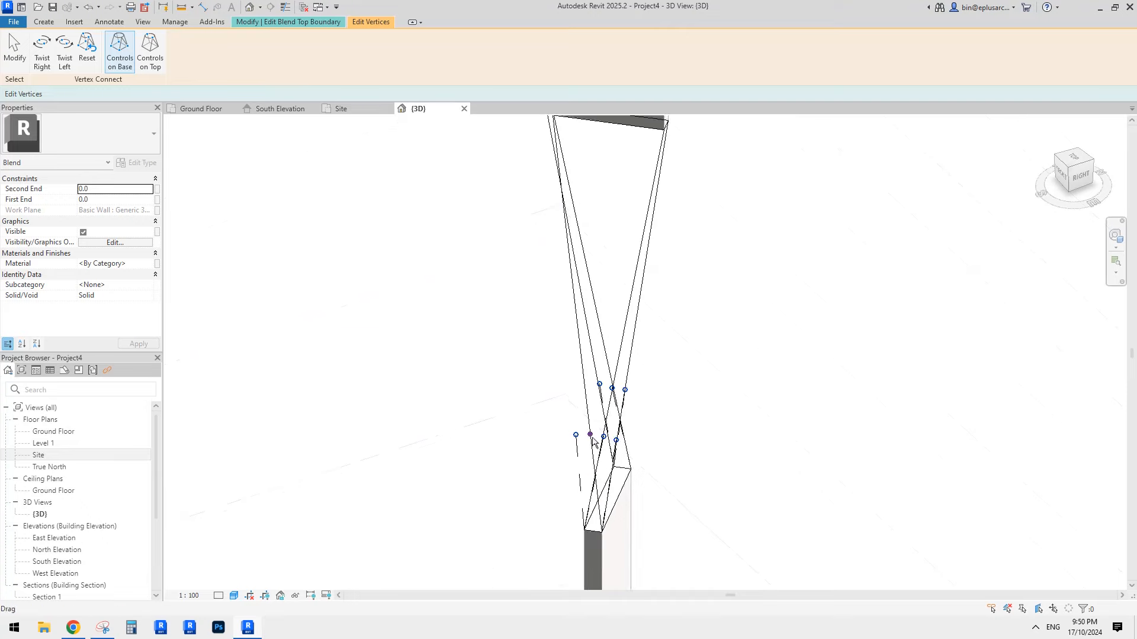
pyautogui.scroll(-2, 593, 441)
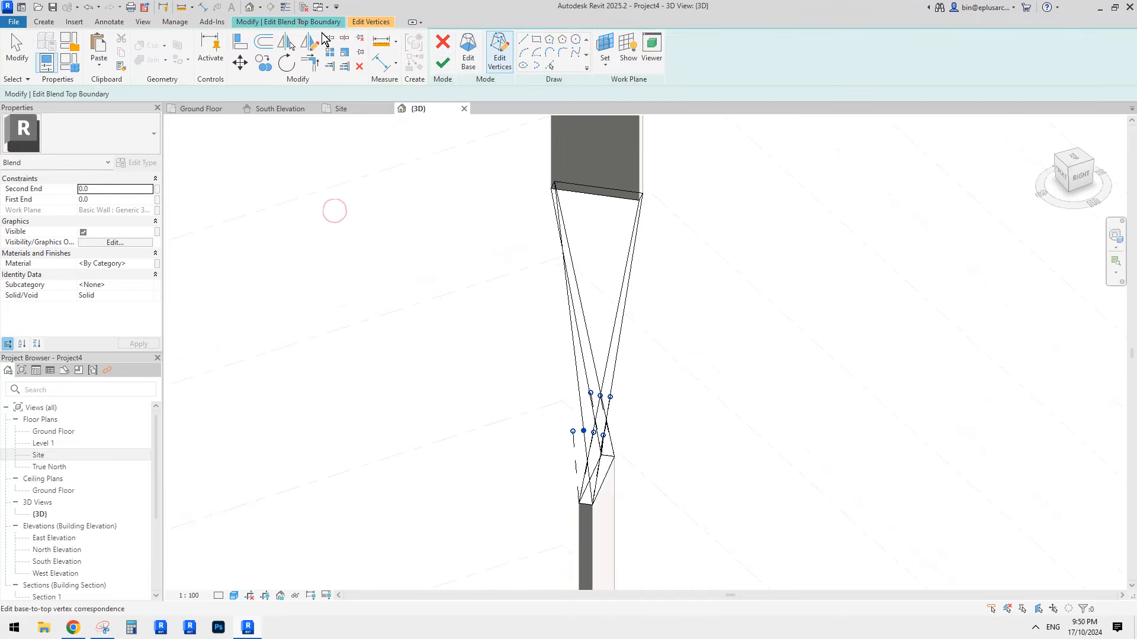
# Finish the blend's boundary edit and complete the in-place wall model.
pyautogui.click(438, 62)
pyautogui.click(727, 308)
pyautogui.keyDown('shift'); pyautogui.moveTo(727, 308); pyautogui.dragTo(337, 304, button='middle'); pyautogui.keyUp('shift')
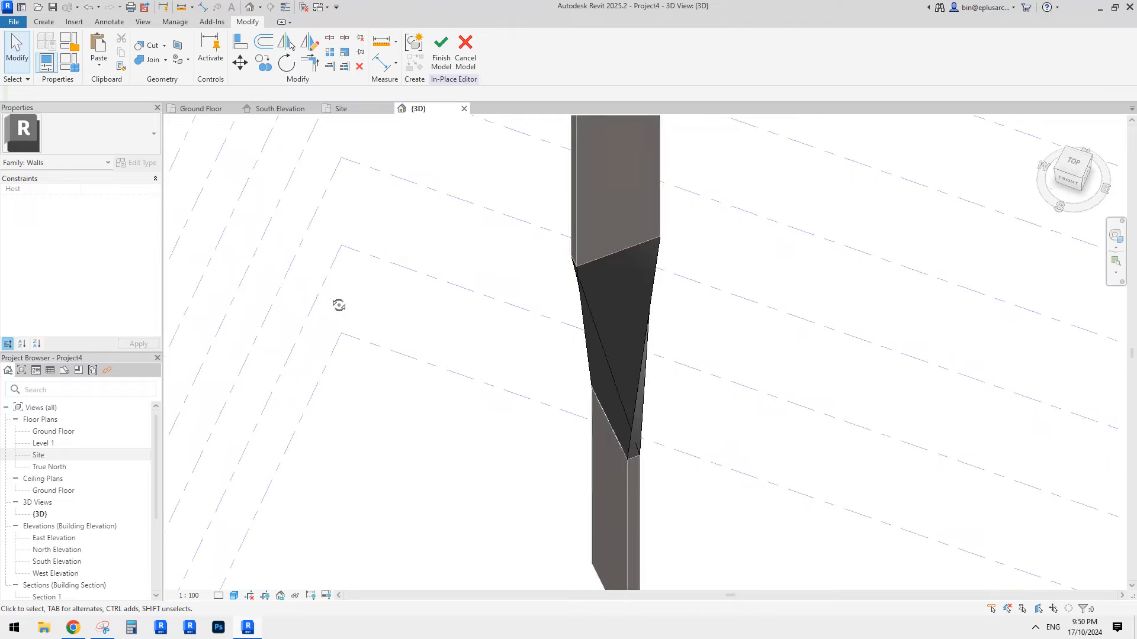
pyautogui.scroll(-1, 489, 291)
pyautogui.moveTo(569, 300); pyautogui.dragTo(549, 307, button='middle')
pyautogui.click(446, 58)
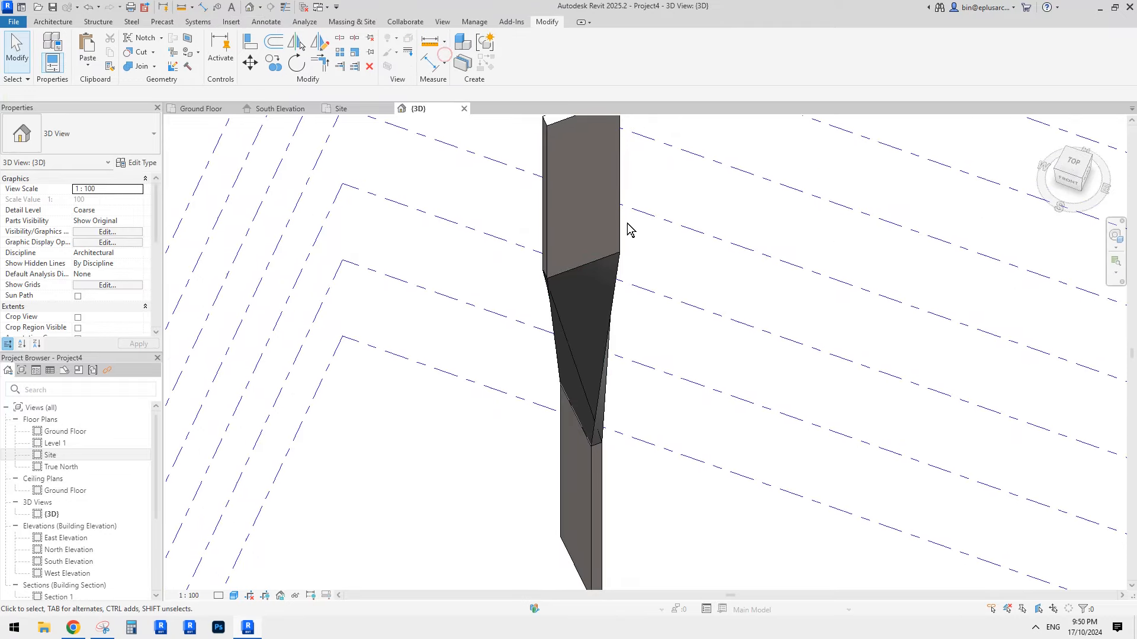
# Select the completed in-place blend and examine its twisted form between the lower and upper walls.
pyautogui.moveTo(643, 249); pyautogui.dragTo(637, 247, button='middle')
pyautogui.scroll(-1, 634, 367)
pyautogui.moveTo(633, 367); pyautogui.dragTo(591, 346, button='middle')
pyautogui.scroll(4, 610, 322)
pyautogui.click(578, 309)
pyautogui.scroll(-1, 587, 320)
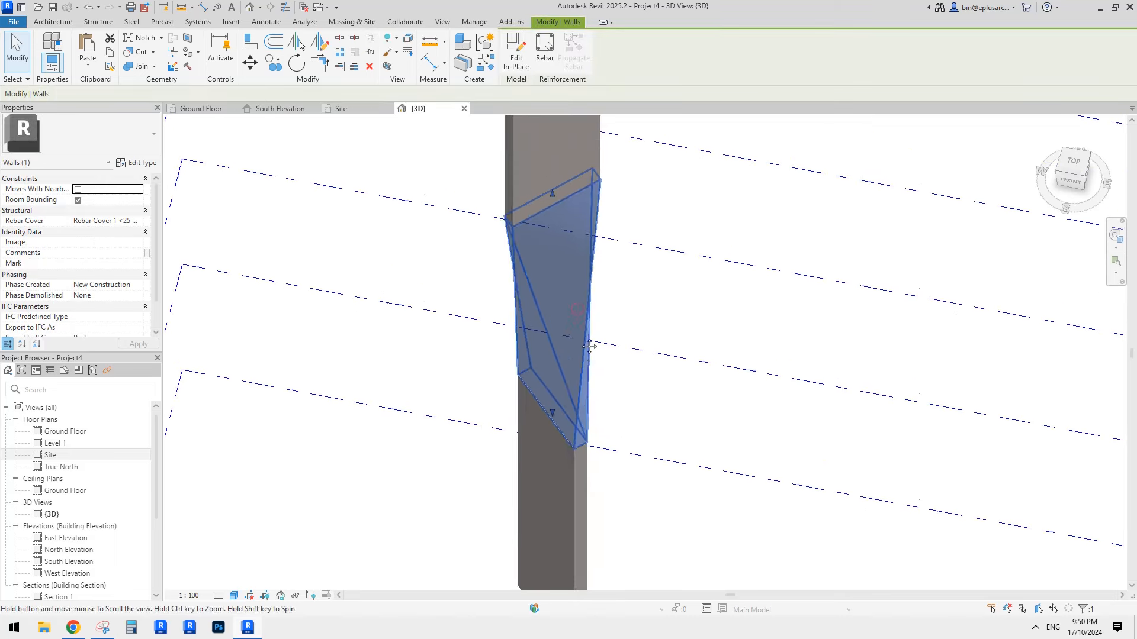
# Delete the in-place blend wall between the lower and upper walls.
pyautogui.scroll(-1, 612, 322)
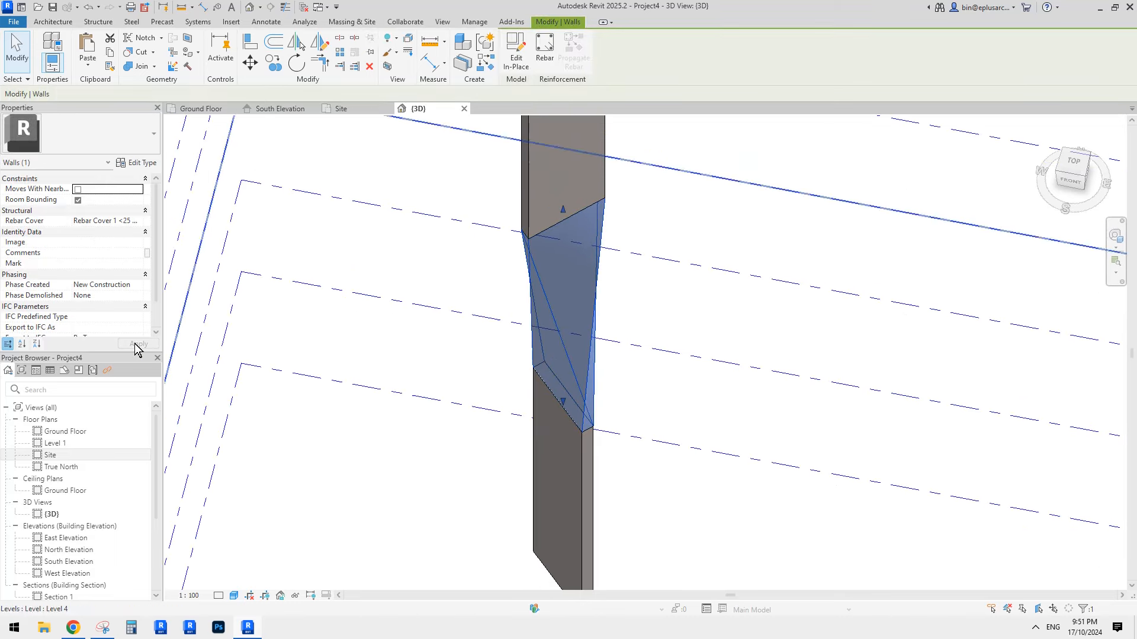
pyautogui.press('Delete')
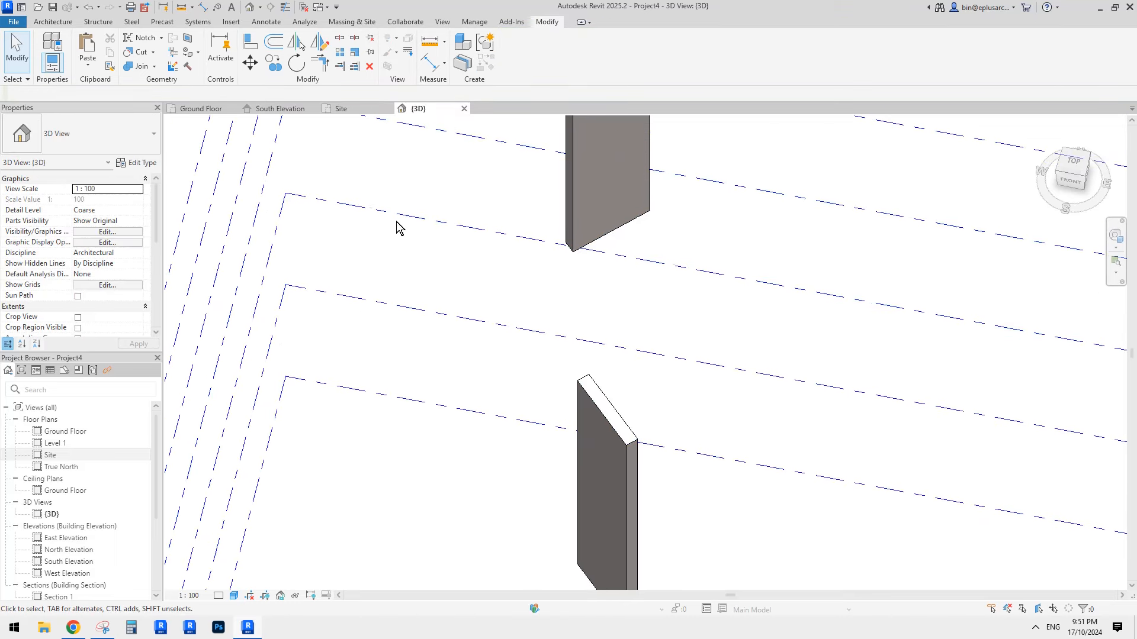
pyautogui.keyDown('shift'); pyautogui.moveTo(398, 225); pyautogui.dragTo(466, 262, button='middle'); pyautogui.keyUp('shift')
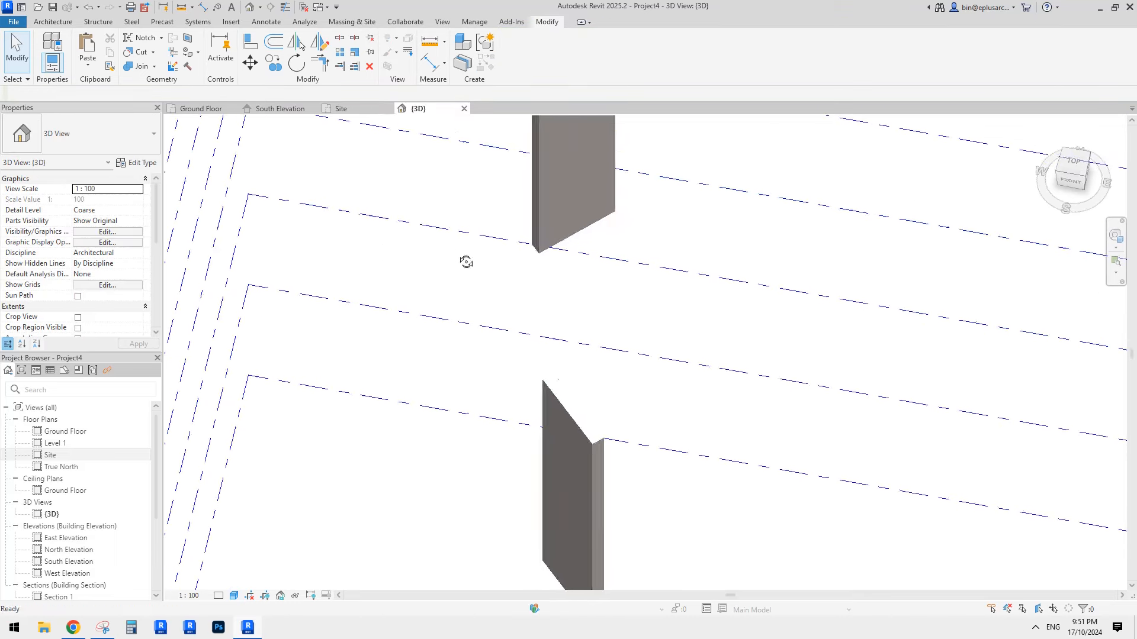
# Switch to Chrome to examine the Reddit facade photo and return to Revit to inspect the gap between the two walls.
pyautogui.click(74, 627)
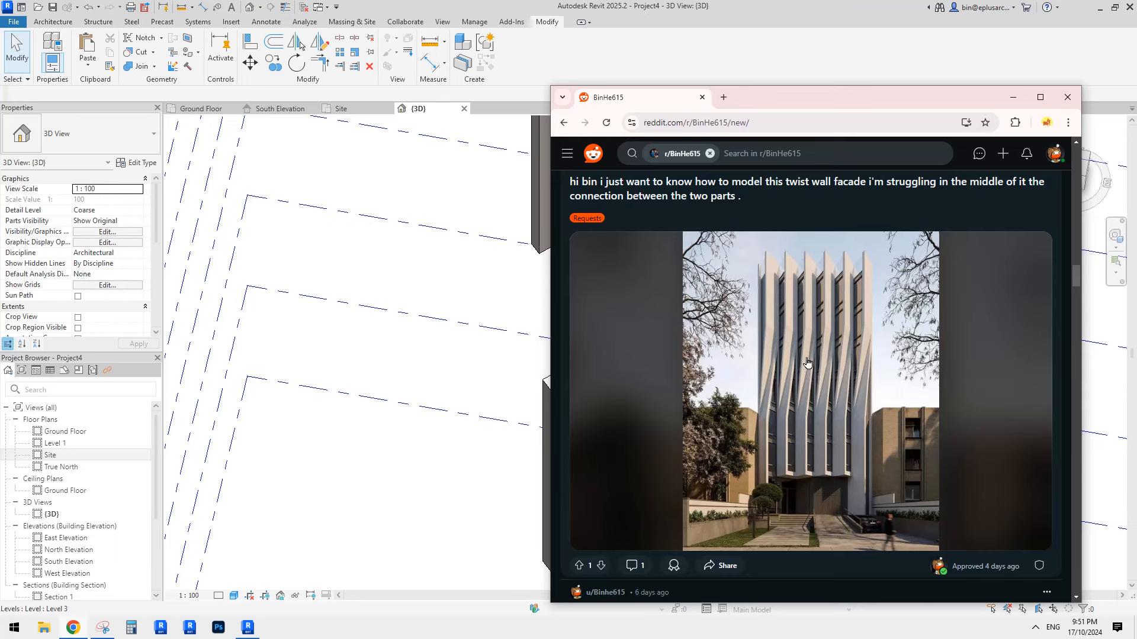
pyautogui.click(247, 628)
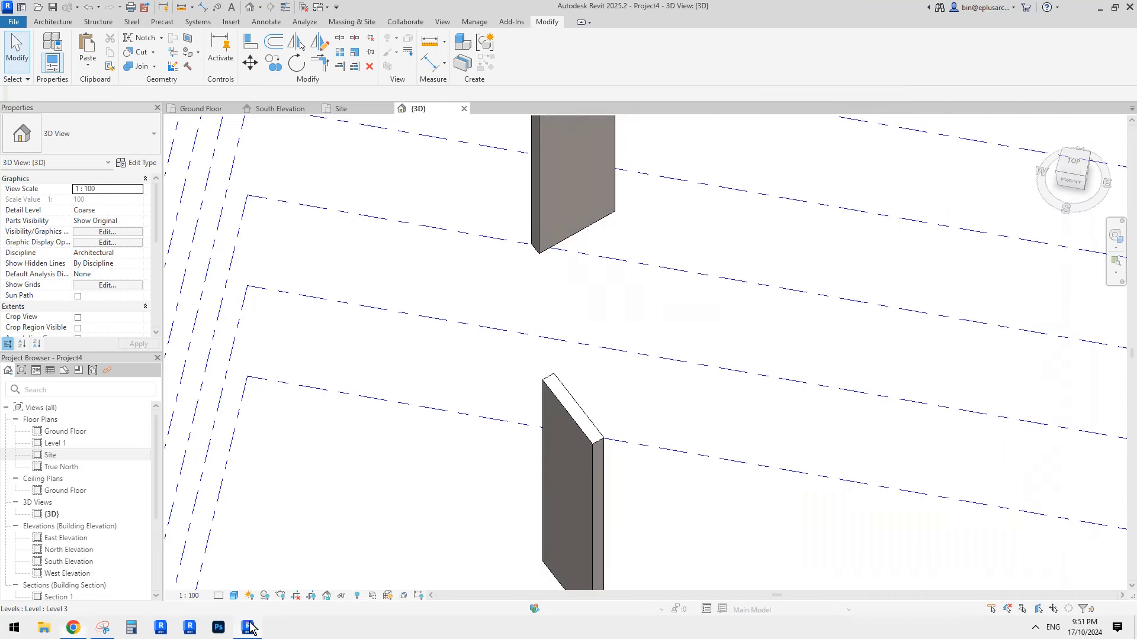
pyautogui.keyDown('shift'); pyautogui.moveTo(602, 366); pyautogui.dragTo(573, 378, button='middle'); pyautogui.keyUp('shift')
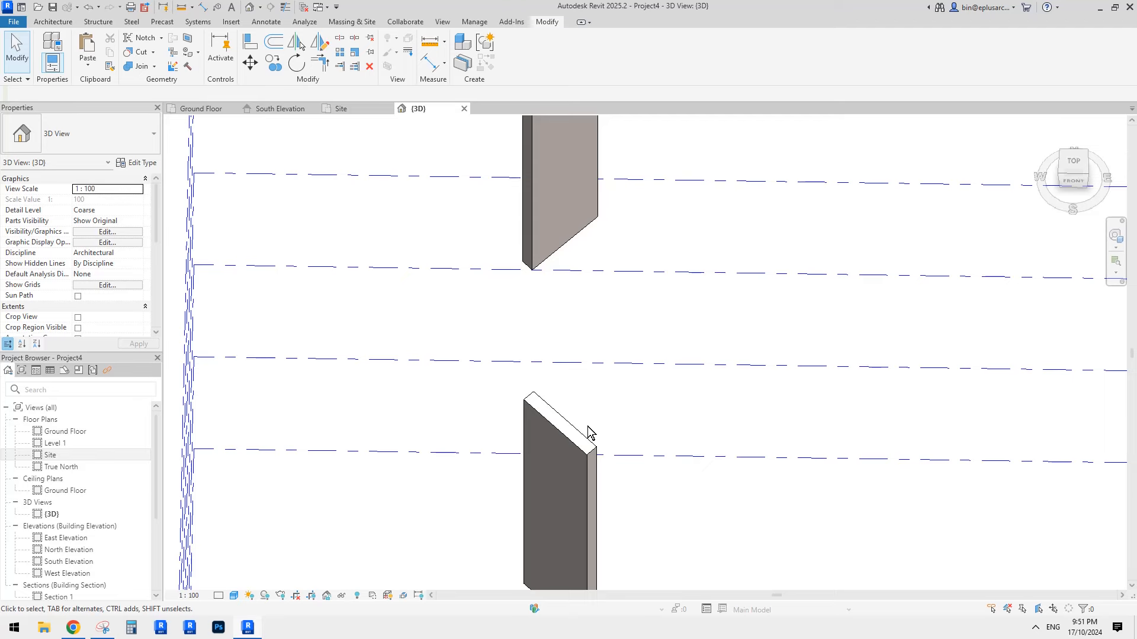
pyautogui.scroll(-1, 582, 415)
pyautogui.moveTo(582, 415)
pyautogui.keyDown('shift'); pyautogui.mouseDown(button='middle')
pyautogui.moveTo(556, 426)
pyautogui.moveTo(584, 395)
pyautogui.moveTo(597, 398)
pyautogui.moveTo(581, 399)
pyautogui.mouseUp(button='middle'); pyautogui.keyUp('shift')
pyautogui.scroll(1, 584, 395)
pyautogui.keyDown('shift'); pyautogui.moveTo(521, 241); pyautogui.dragTo(506, 237, button='middle'); pyautogui.keyUp('shift')
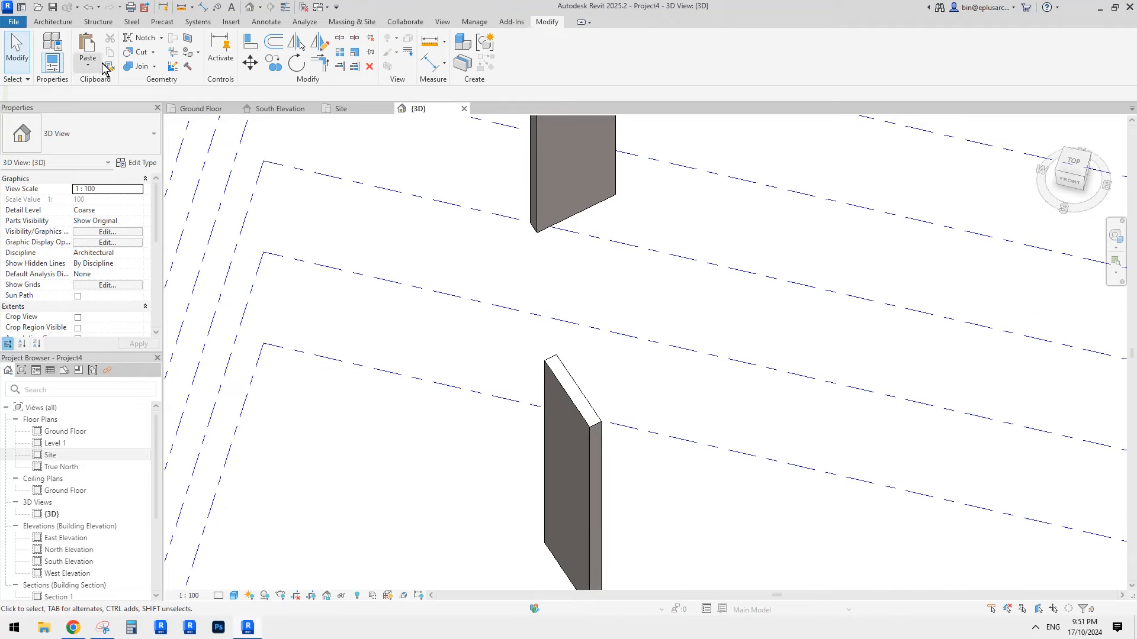
# Start an in-place model in the Mass category with the name Mass 1.
pyautogui.click(58, 23)
pyautogui.click(140, 64)
pyautogui.click(155, 111)
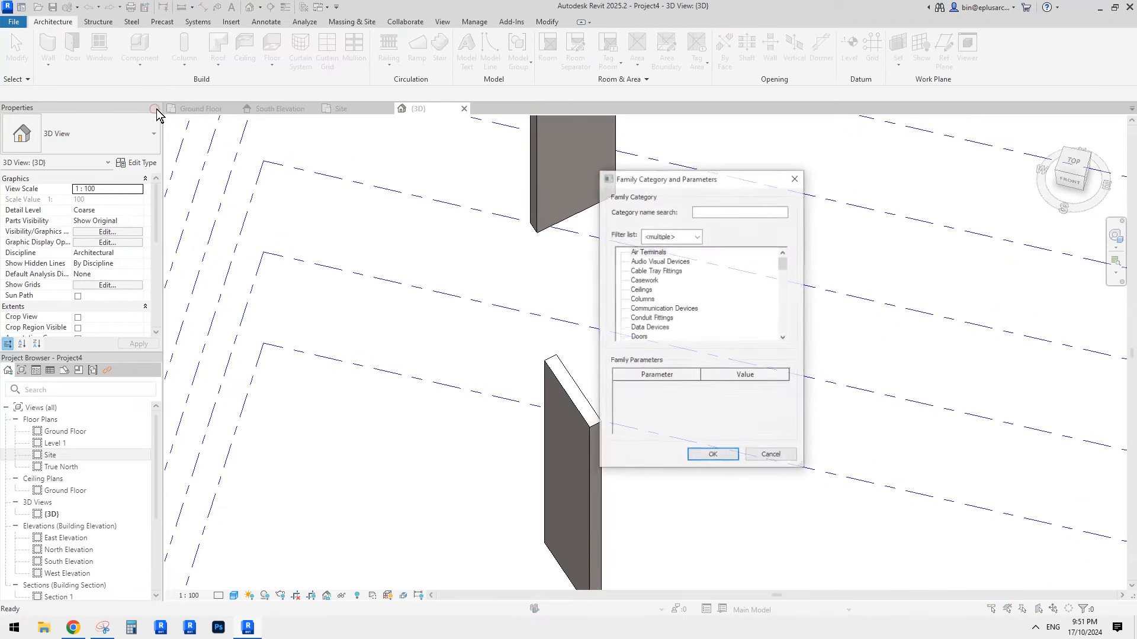
pyautogui.press('m')
pyautogui.scroll(-1, 651, 307)
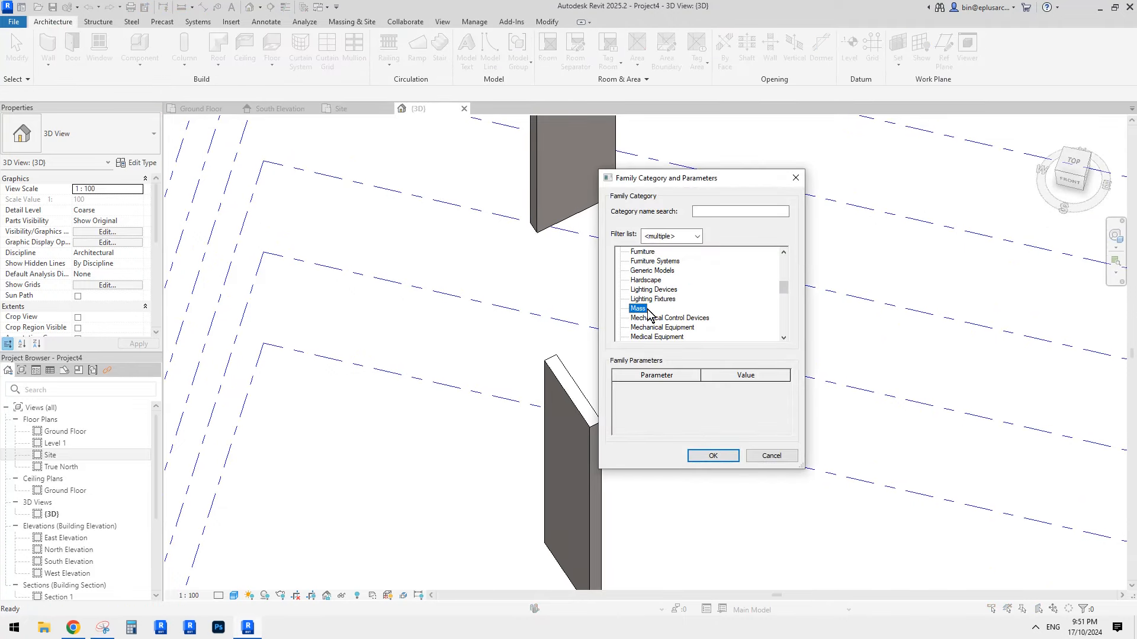
pyautogui.click(714, 456)
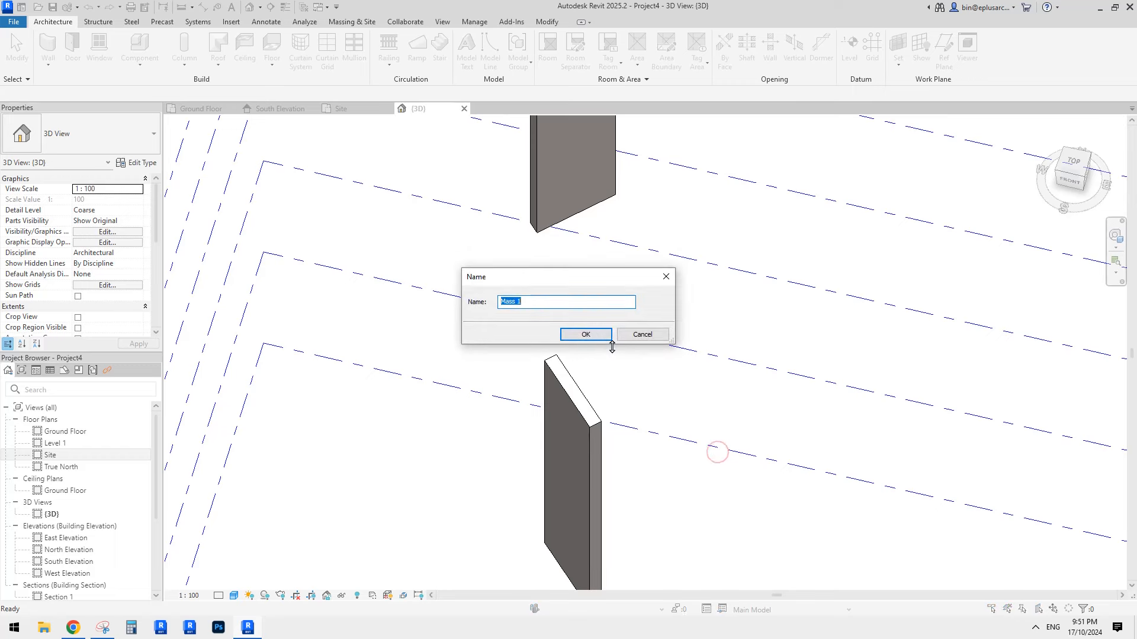
pyautogui.click(595, 337)
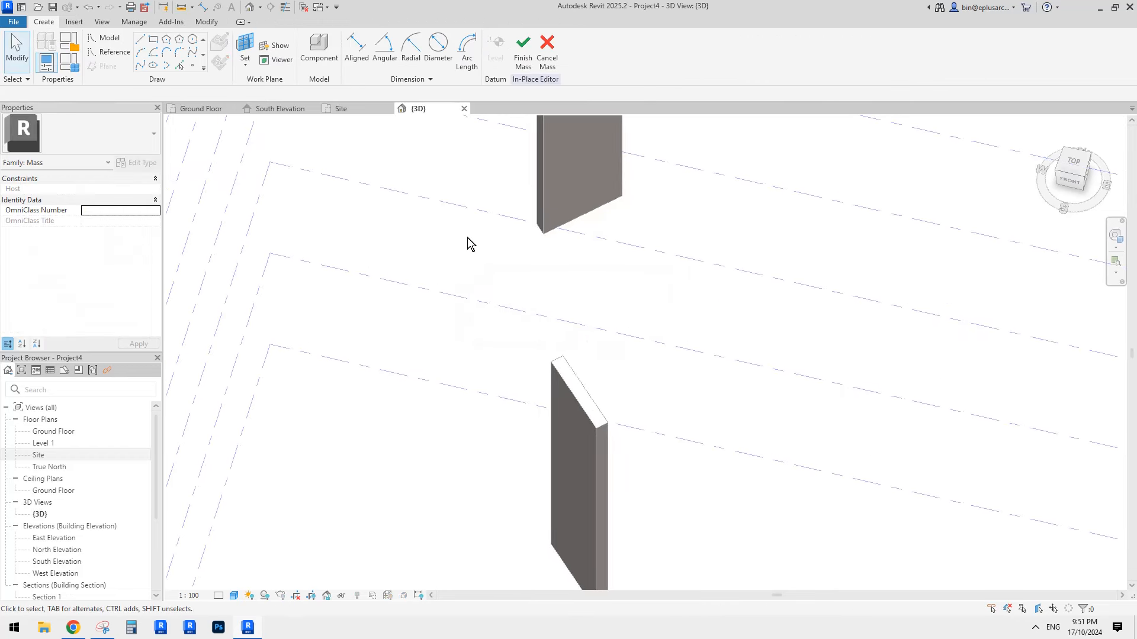
pyautogui.scroll(1, 542, 276)
pyautogui.scroll(-2, 600, 267)
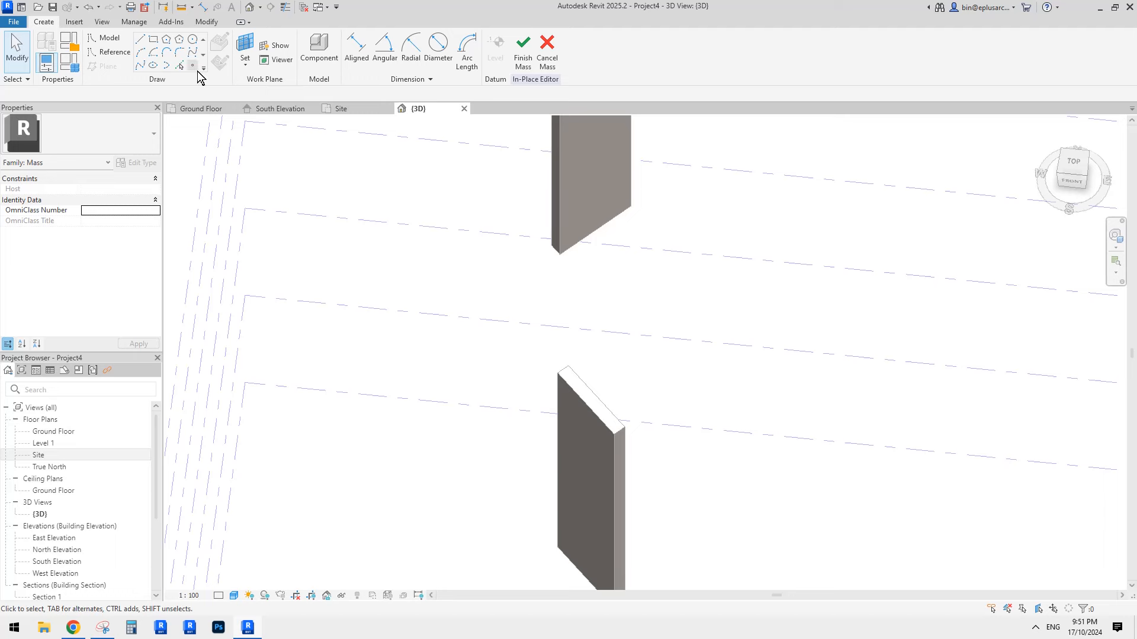
# Set the lower wall as work plane, add a reference line by picking a long edge of its top face, and select that line.
pyautogui.click(107, 53)
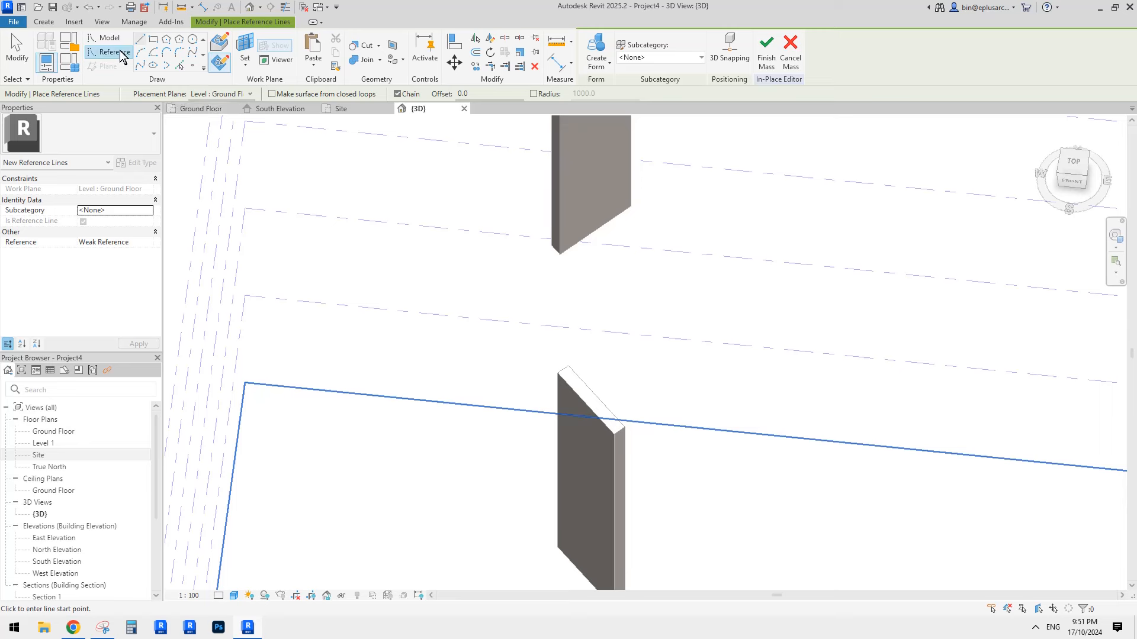
pyautogui.click(179, 66)
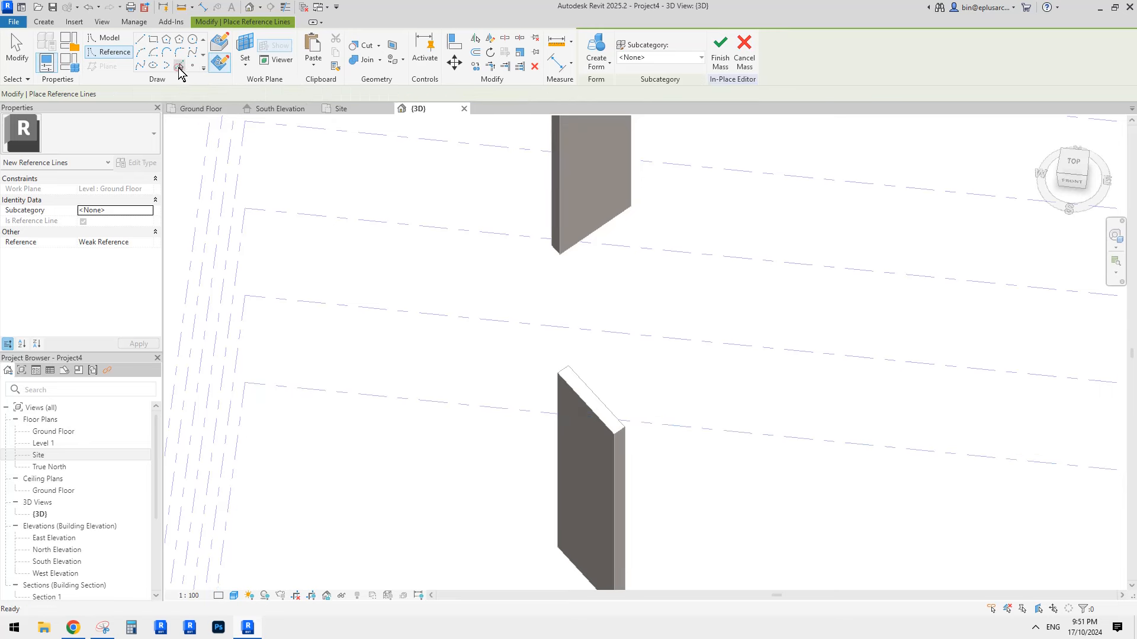
pyautogui.click(219, 61)
pyautogui.press('Escape')
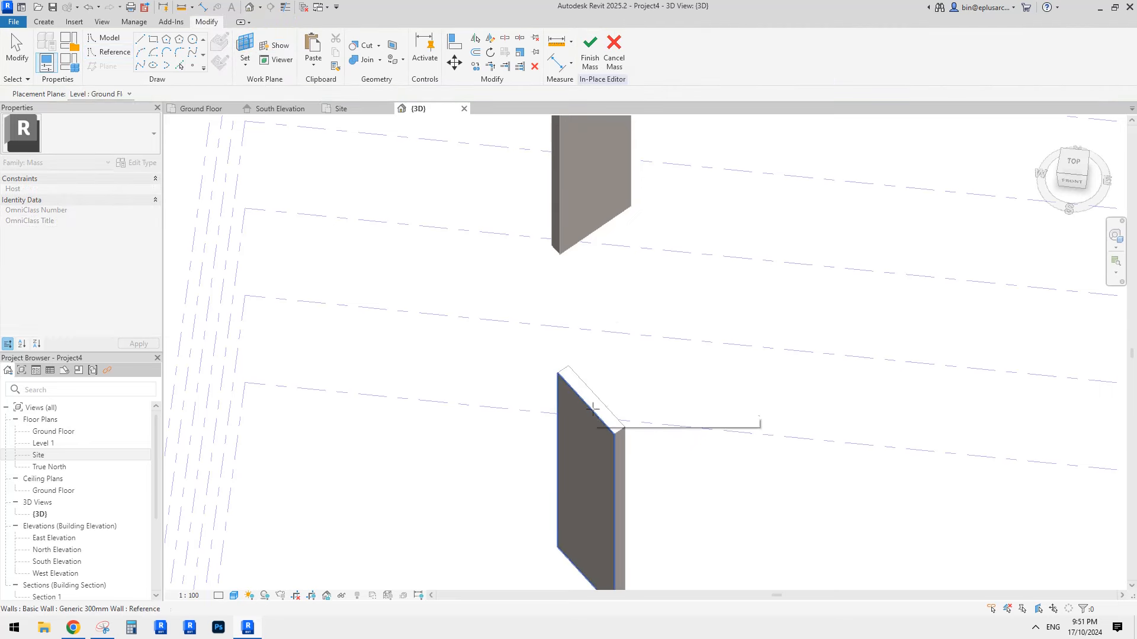
pyautogui.click(592, 408)
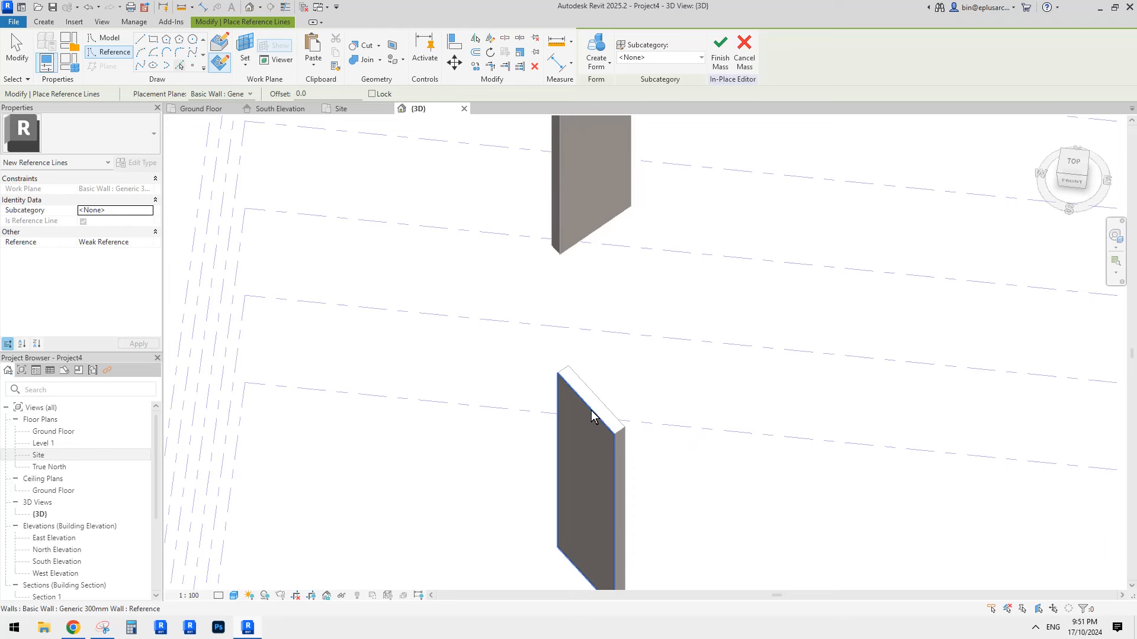
pyautogui.moveTo(598, 410)
pyautogui.keyDown('shift'); pyautogui.mouseDown(button='middle')
pyautogui.moveTo(629, 420)
pyautogui.moveTo(618, 401)
pyautogui.mouseUp(button='middle'); pyautogui.keyUp('shift')
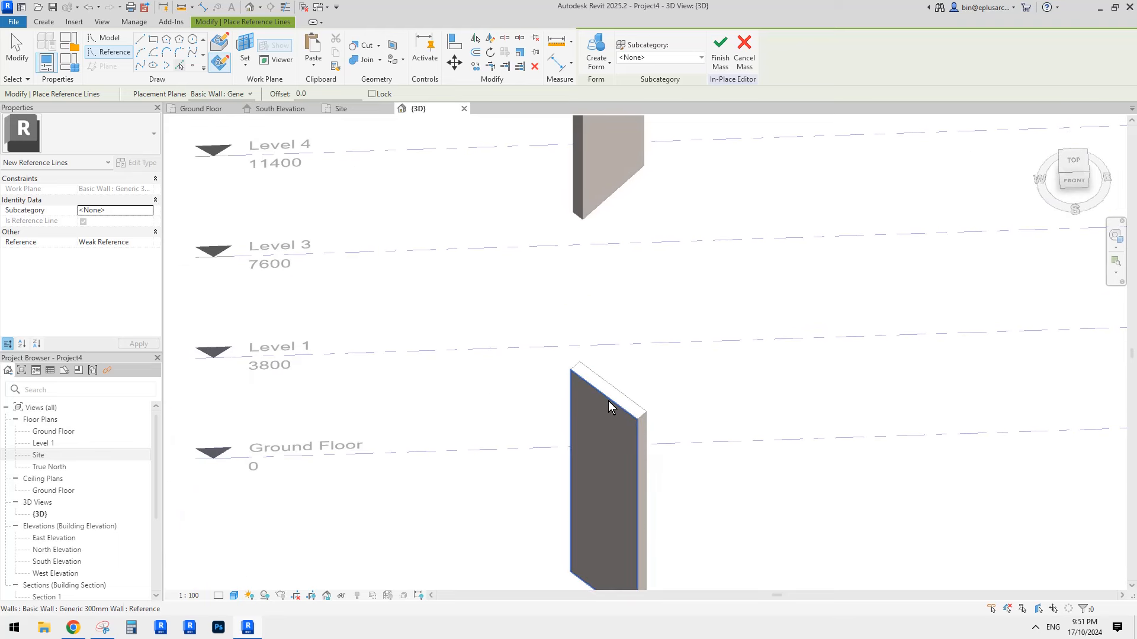
pyautogui.moveTo(631, 392)
pyautogui.keyDown('shift'); pyautogui.mouseDown(button='middle')
pyautogui.moveTo(700, 373)
pyautogui.moveTo(498, 322)
pyautogui.moveTo(665, 358)
pyautogui.moveTo(563, 347)
pyautogui.moveTo(627, 408)
pyautogui.mouseUp(button='middle'); pyautogui.keyUp('shift')
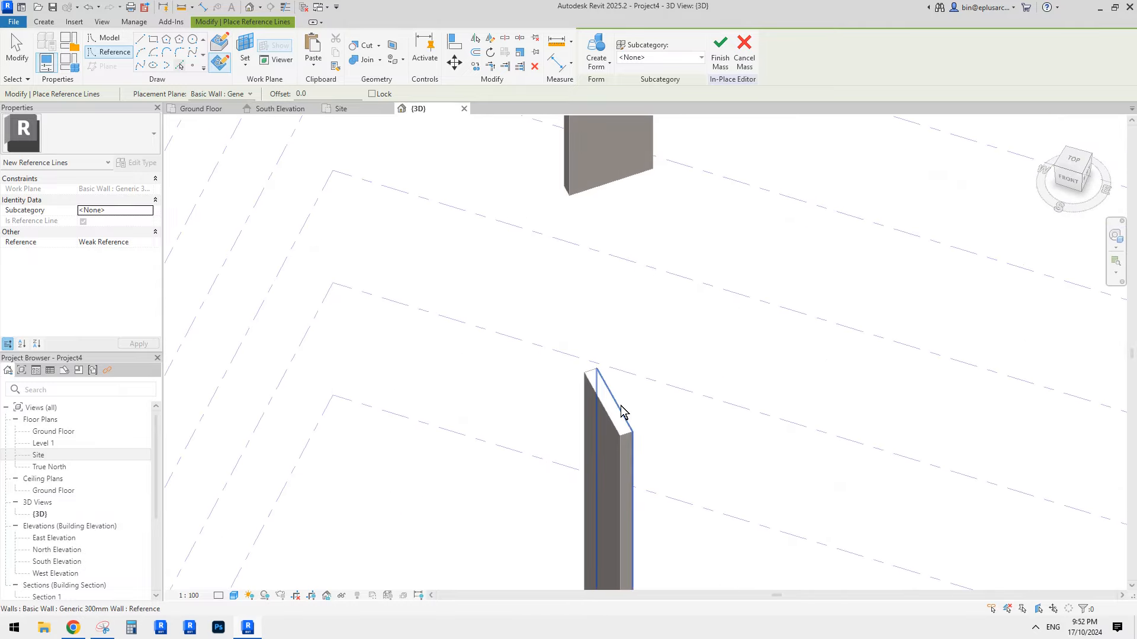
pyautogui.click(621, 407)
pyautogui.press('Escape')
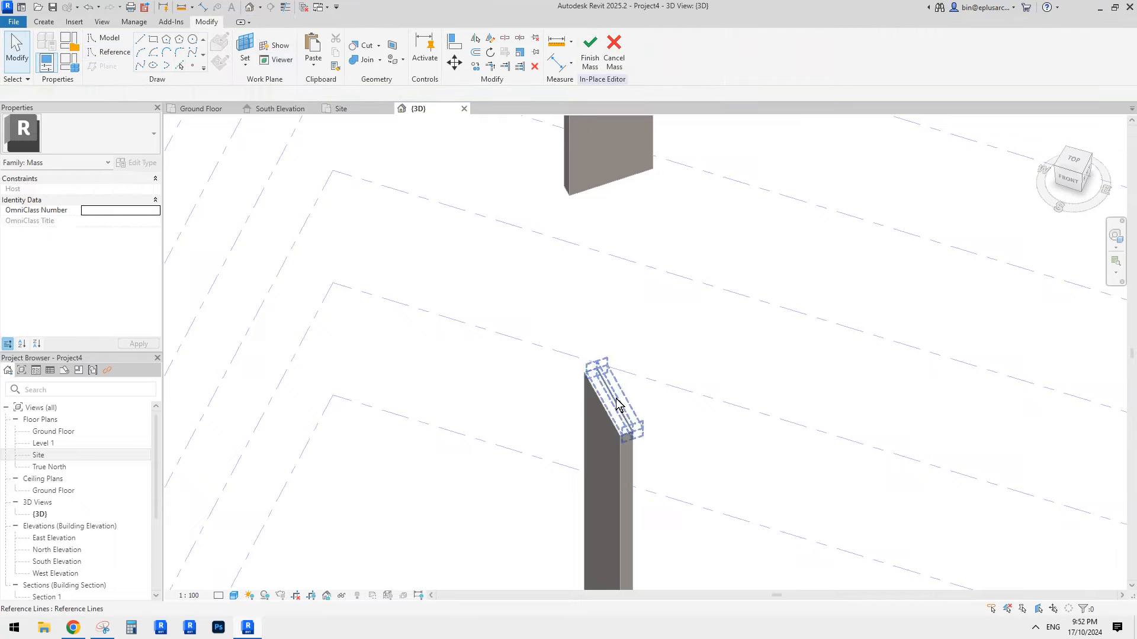
pyautogui.click(627, 412)
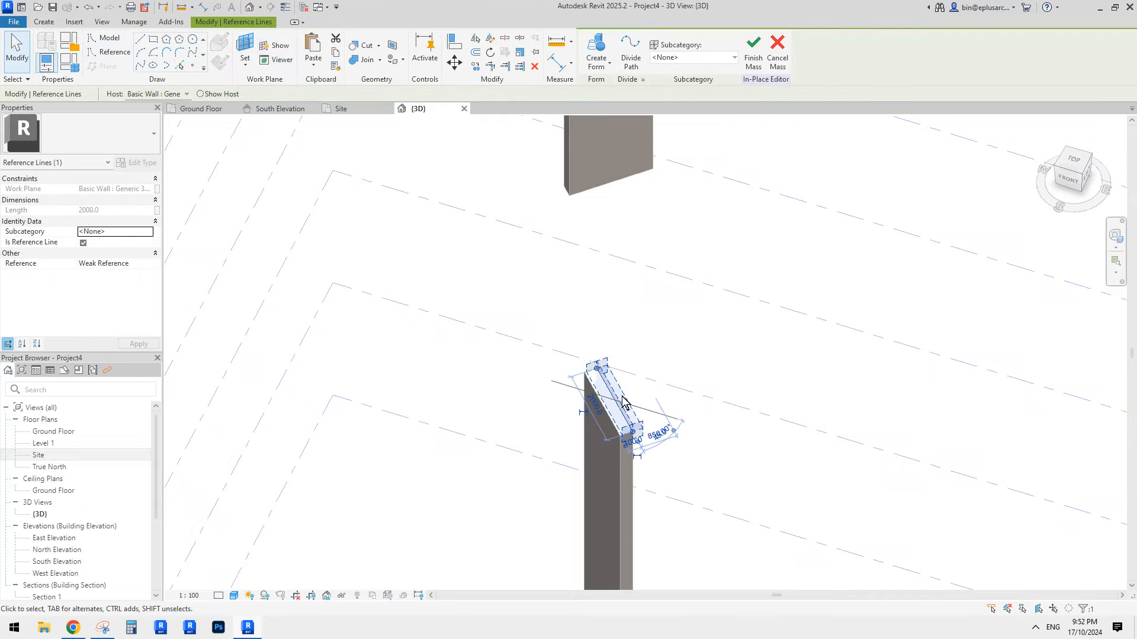
# Set the upper wall's bottom face as work plane and add a reference line by picking that face's short end edge.
pyautogui.keyDown('shift'); pyautogui.moveTo(657, 360); pyautogui.dragTo(641, 289, button='middle'); pyautogui.keyUp('shift')
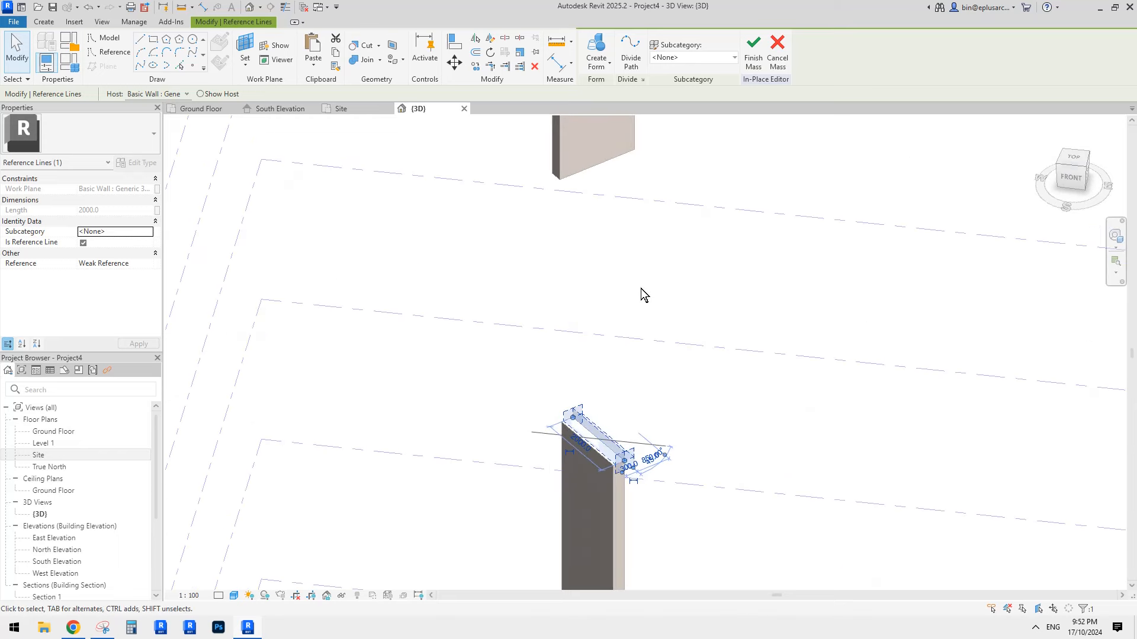
pyautogui.keyDown('shift'); pyautogui.moveTo(666, 197); pyautogui.dragTo(596, 180, button='middle'); pyautogui.keyUp('shift')
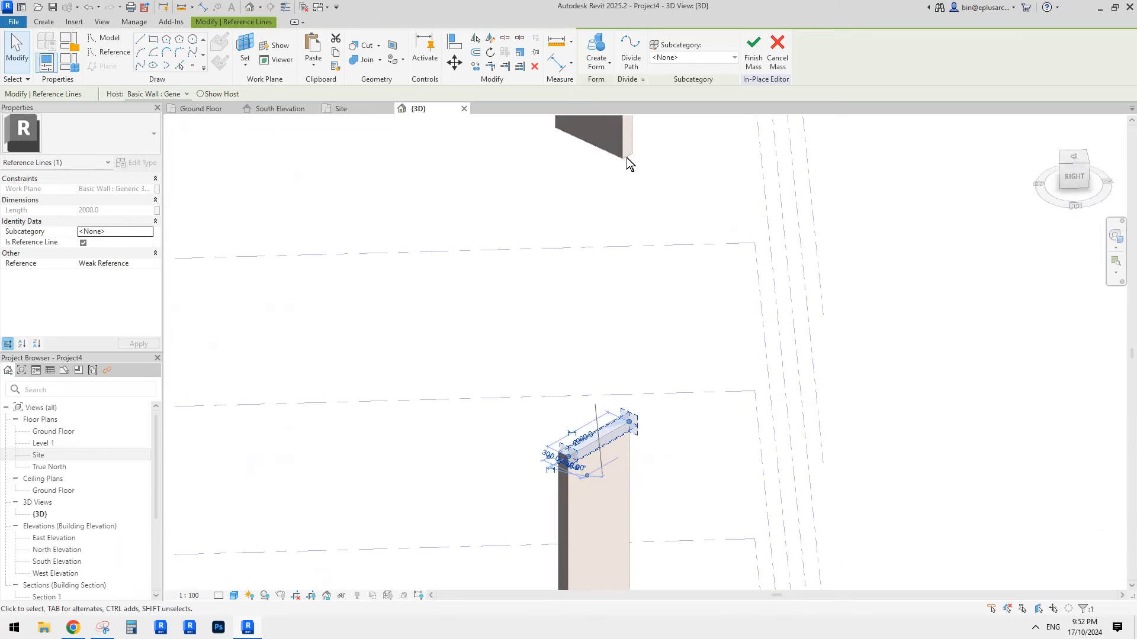
pyautogui.click(113, 52)
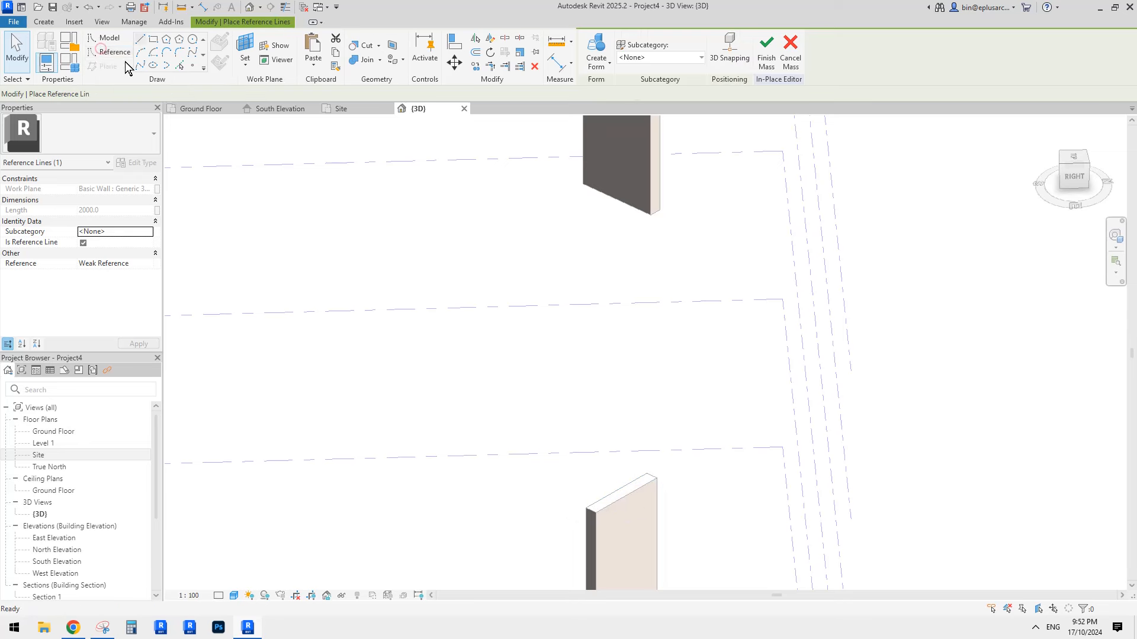
pyautogui.click(221, 65)
pyautogui.click(244, 47)
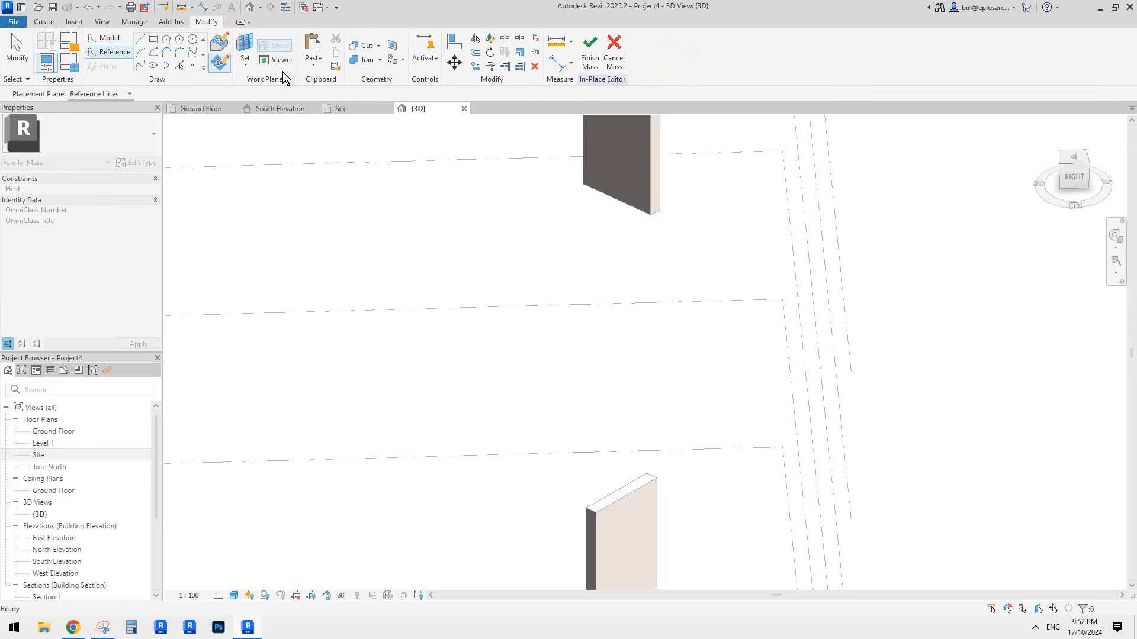
pyautogui.press('Tab')
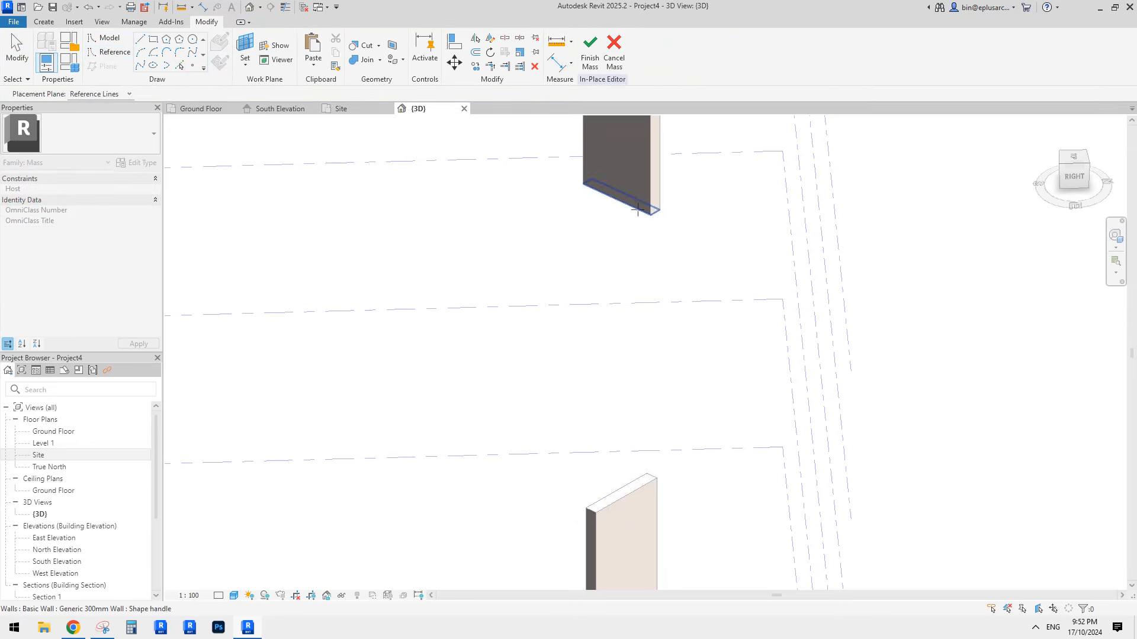
pyautogui.click(638, 210)
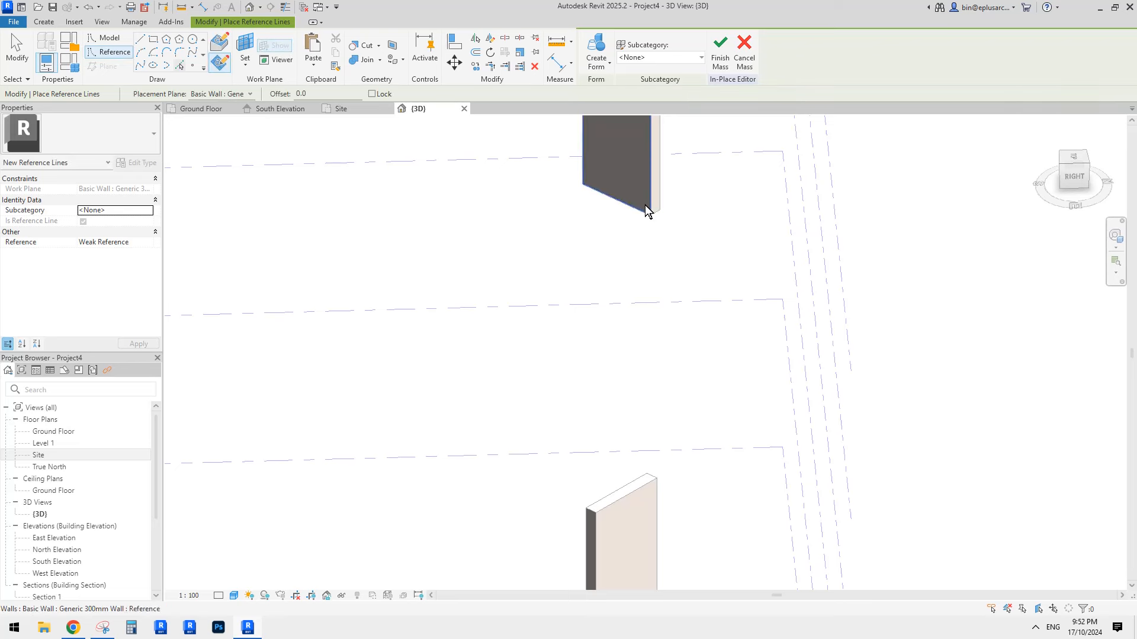
pyautogui.scroll(2, 656, 211)
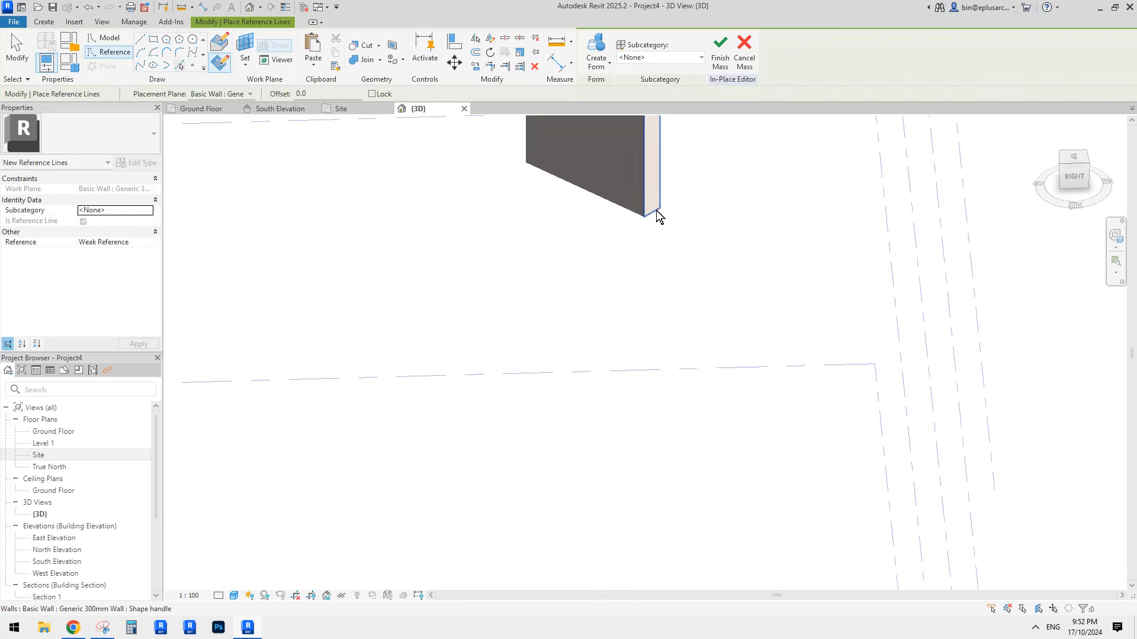
pyautogui.scroll(-2, 669, 228)
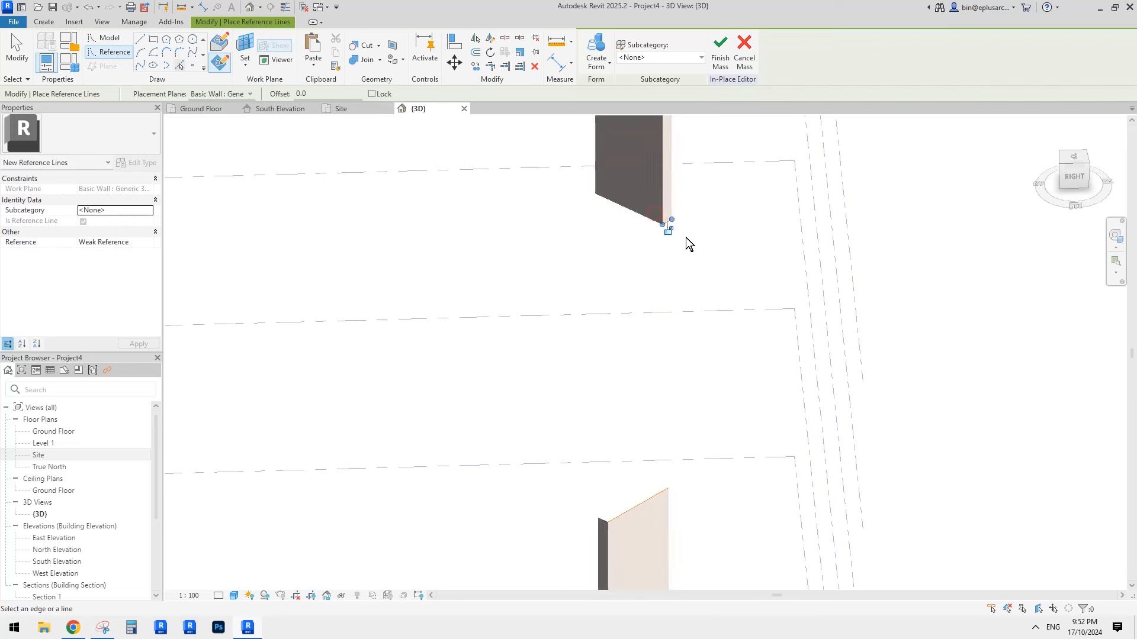
pyautogui.press('Escape')
# Select both reference lines, the upper wall's short bottom edge and the lower wall's long top edge.
pyautogui.click(669, 224)
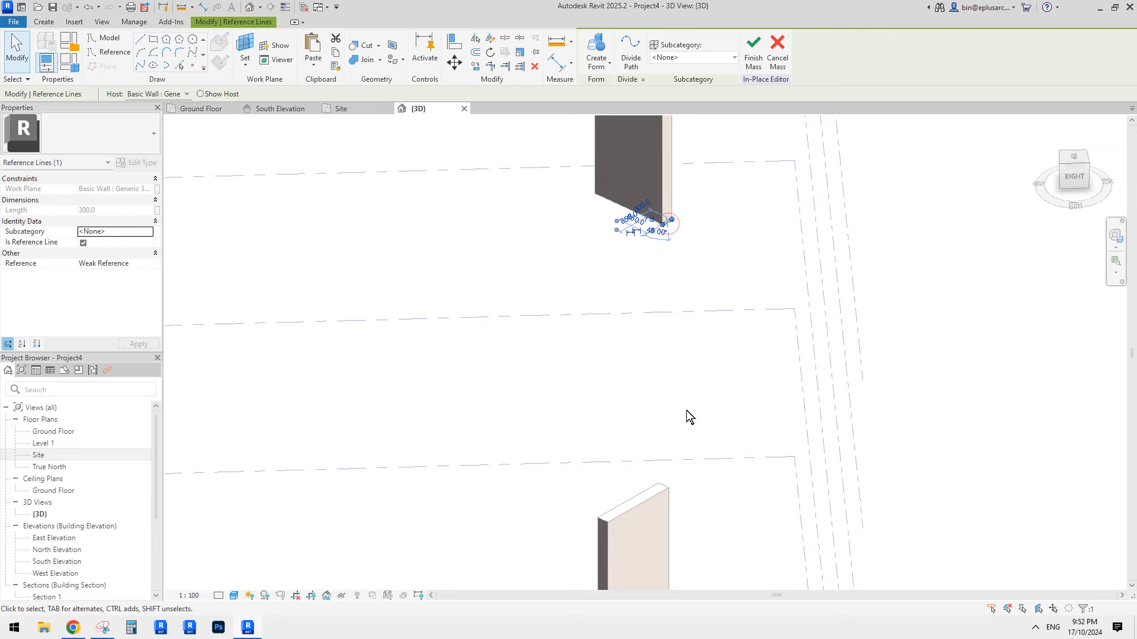
pyautogui.keyDown('ctrl'); pyautogui.click(656, 498); pyautogui.keyUp('ctrl')
pyautogui.keyDown('shift'); pyautogui.moveTo(718, 454); pyautogui.dragTo(850, 437, button='middle'); pyautogui.keyUp('shift')
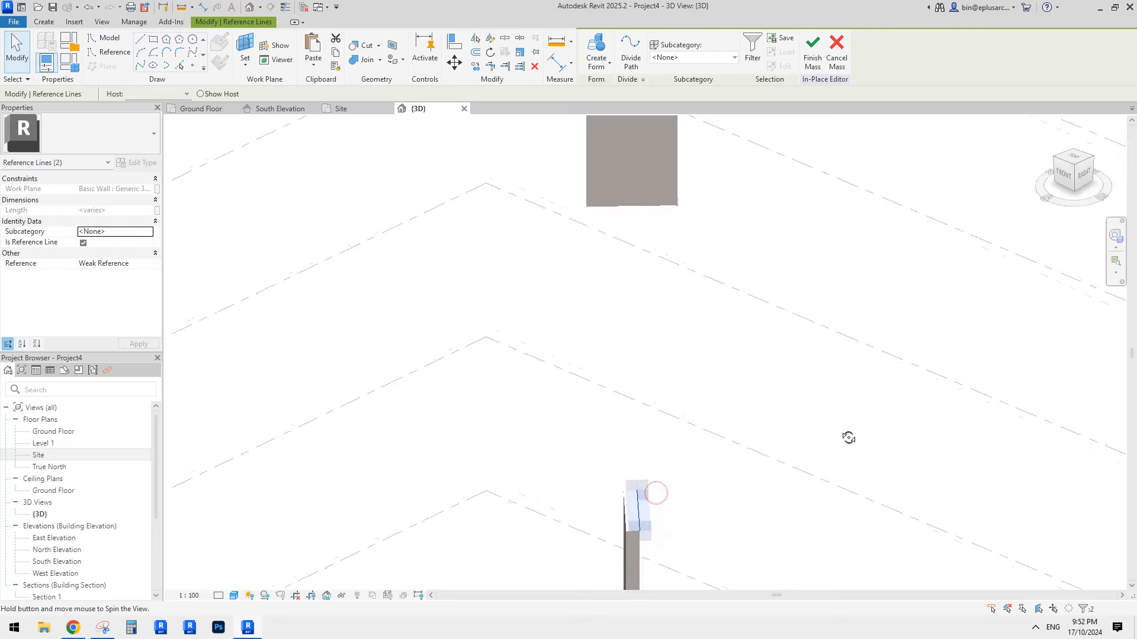
pyautogui.keyDown('shift'); pyautogui.moveTo(699, 234); pyautogui.dragTo(572, 439, button='middle'); pyautogui.keyUp('shift')
# Switch between Chrome and Revit to compare the Reddit facade photo with the two selected reference lines.
pyautogui.click(73, 627)
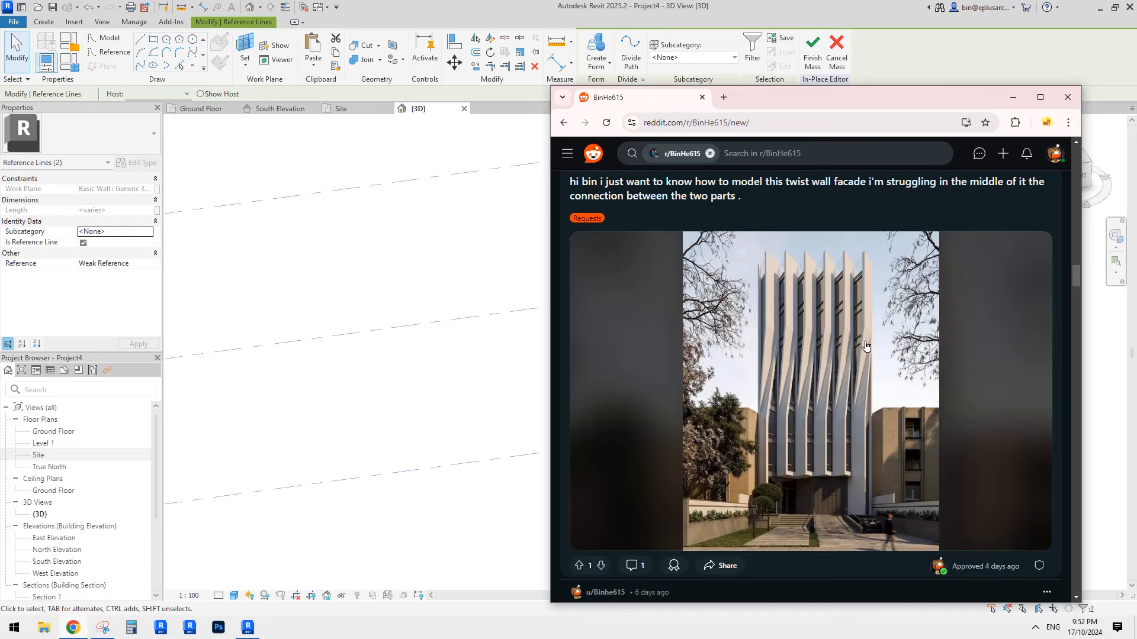
pyautogui.click(250, 629)
pyautogui.keyDown('shift'); pyautogui.moveTo(644, 467); pyautogui.dragTo(619, 496, button='middle'); pyautogui.keyUp('shift')
pyautogui.click(73, 629)
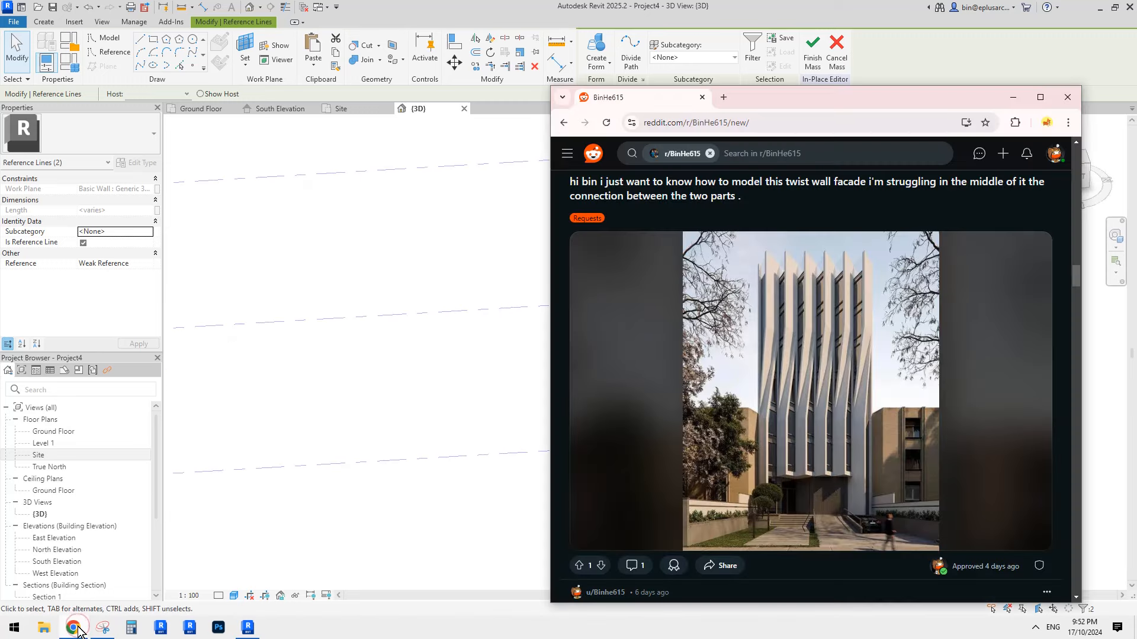
pyautogui.click(248, 629)
pyautogui.keyDown('shift'); pyautogui.moveTo(650, 482); pyautogui.dragTo(623, 500, button='middle'); pyautogui.keyUp('shift')
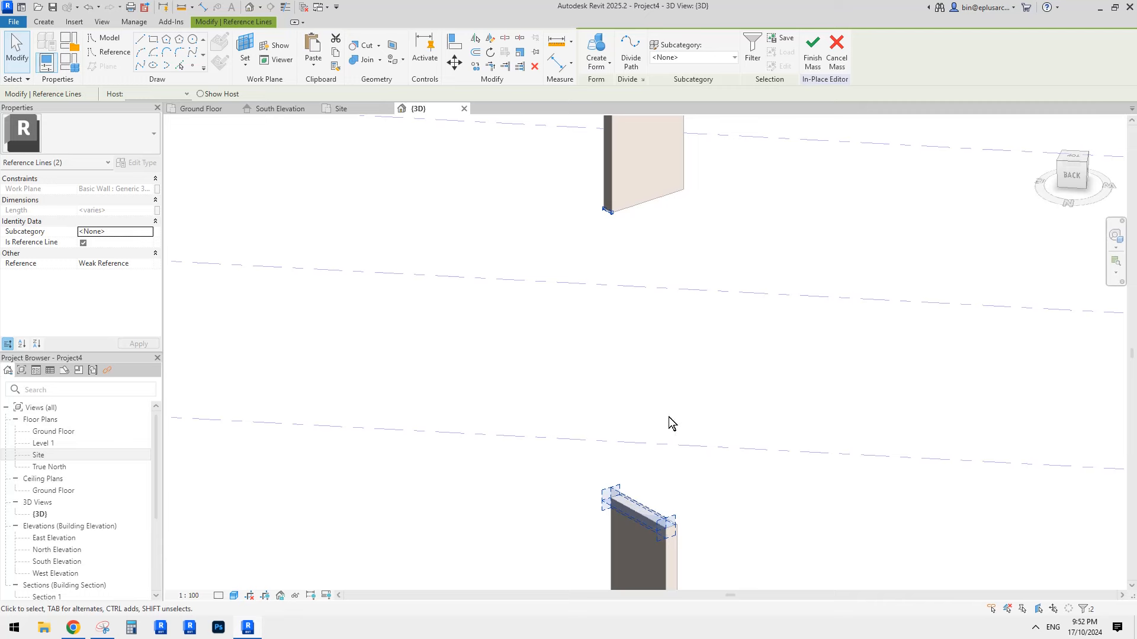
# Create a form from both selected reference lines, choosing the surface option that spans directly between the two walls.
pyautogui.keyDown('shift'); pyautogui.moveTo(684, 182); pyautogui.dragTo(531, 471, button='middle'); pyautogui.keyUp('shift')
pyautogui.moveTo(533, 198); pyautogui.dragTo(752, 554)
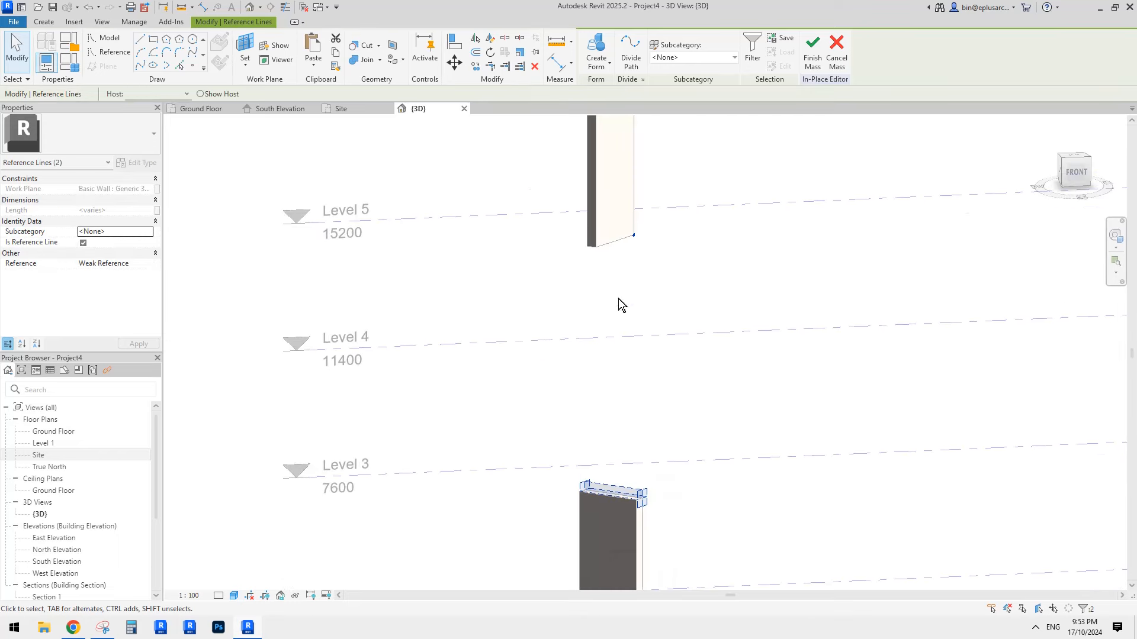
pyautogui.scroll(-1, 658, 198)
pyautogui.keyDown('shift'); pyautogui.moveTo(662, 202); pyautogui.dragTo(630, 209, button='middle'); pyautogui.keyUp('shift')
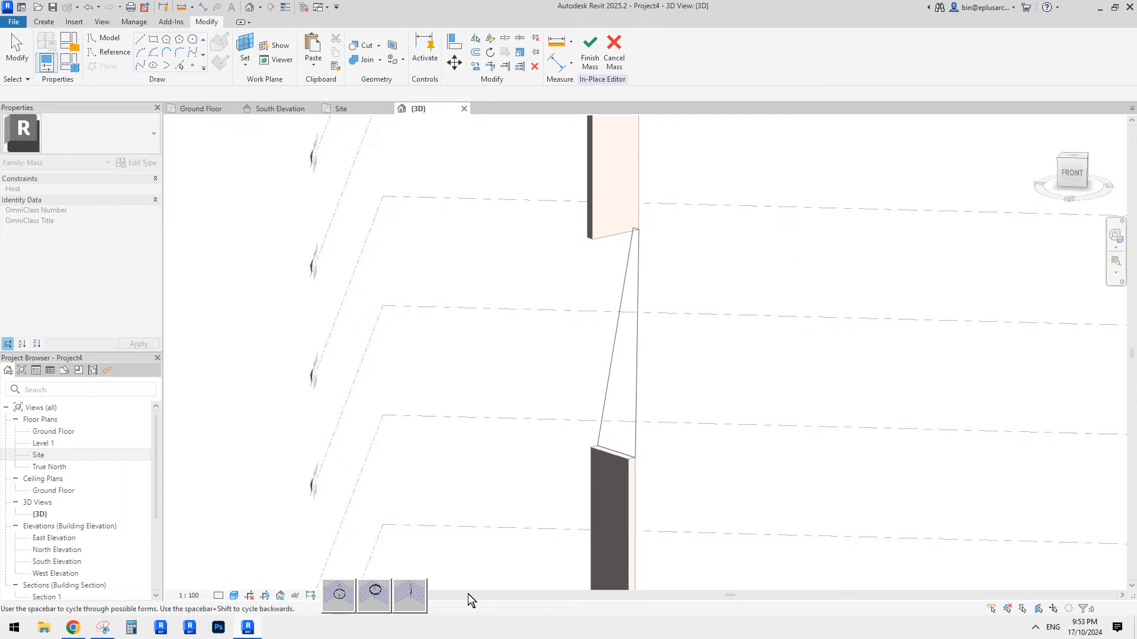
pyautogui.click(410, 591)
# Check the twisted form between the two walls and finish the in-place mass.
pyautogui.keyDown('shift'); pyautogui.moveTo(739, 393); pyautogui.dragTo(627, 330, button='middle'); pyautogui.keyUp('shift')
pyautogui.click(639, 326)
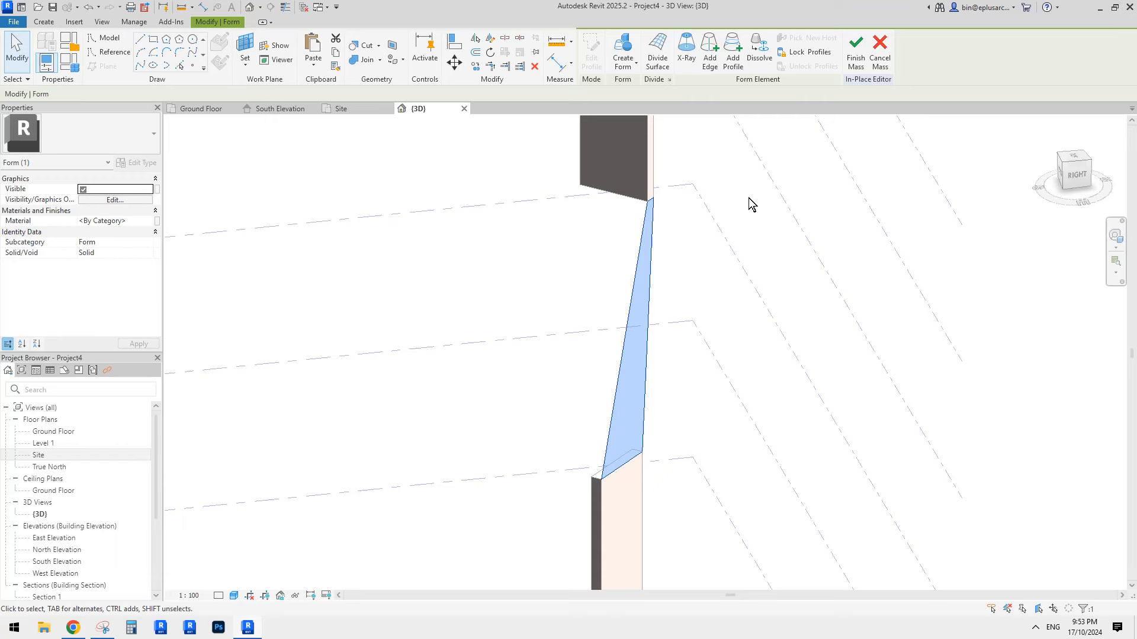
pyautogui.click(857, 61)
pyautogui.keyDown('shift'); pyautogui.moveTo(674, 301); pyautogui.dragTo(845, 320, button='middle'); pyautogui.keyUp('shift')
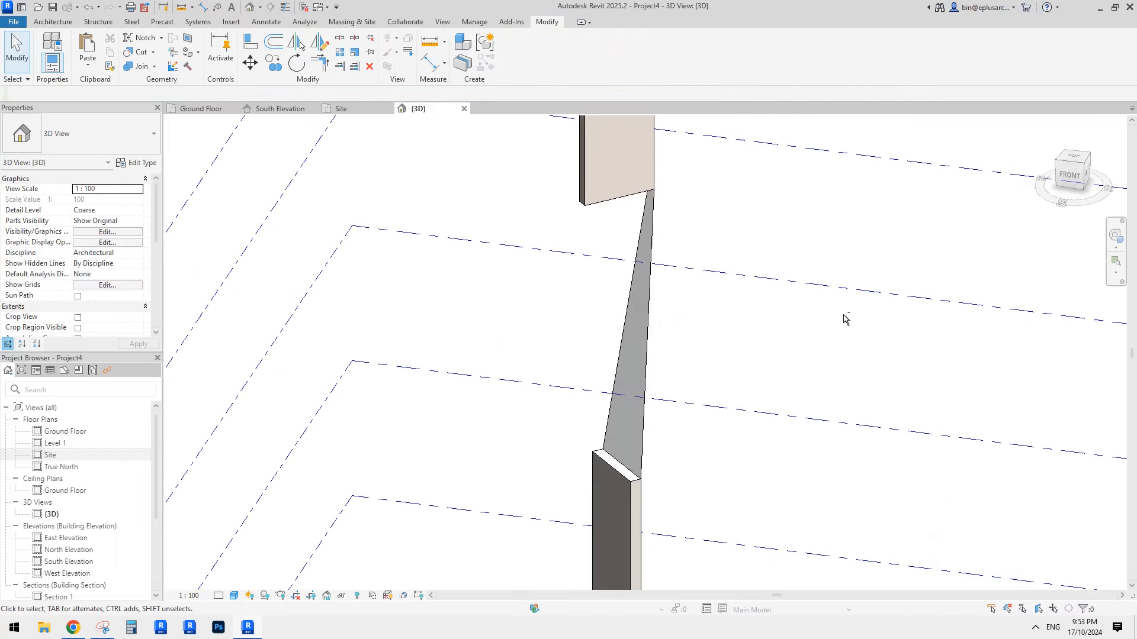
# Create a Generic 300mm wall like the lower wall by picking the face of the twisted mass.
pyautogui.click(617, 501)
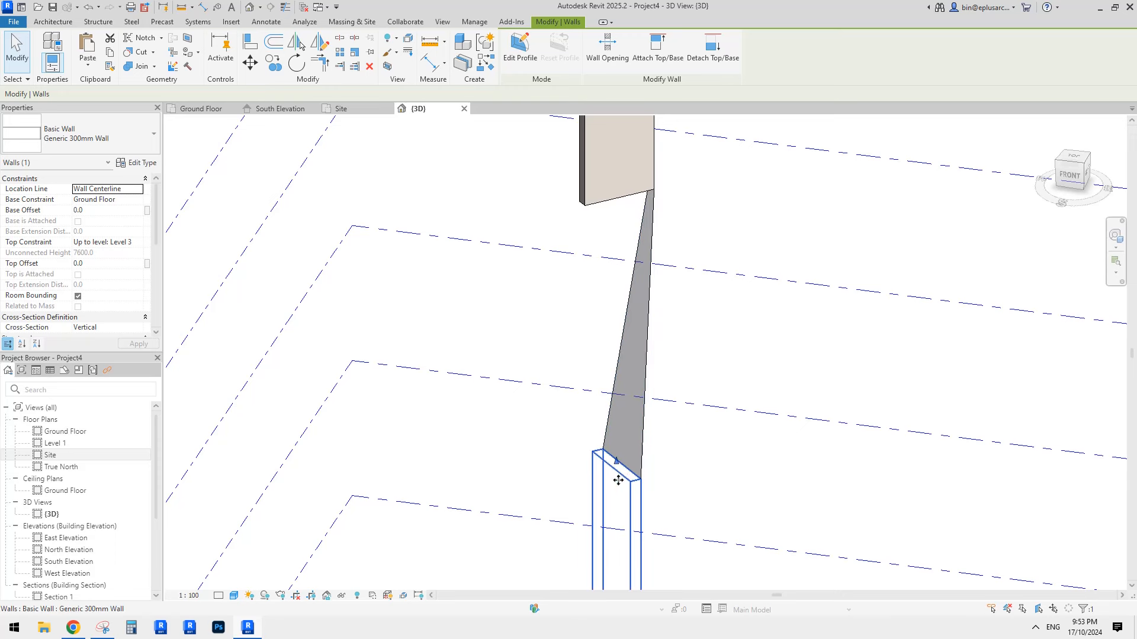
pyautogui.press('c')
pyautogui.press('s')
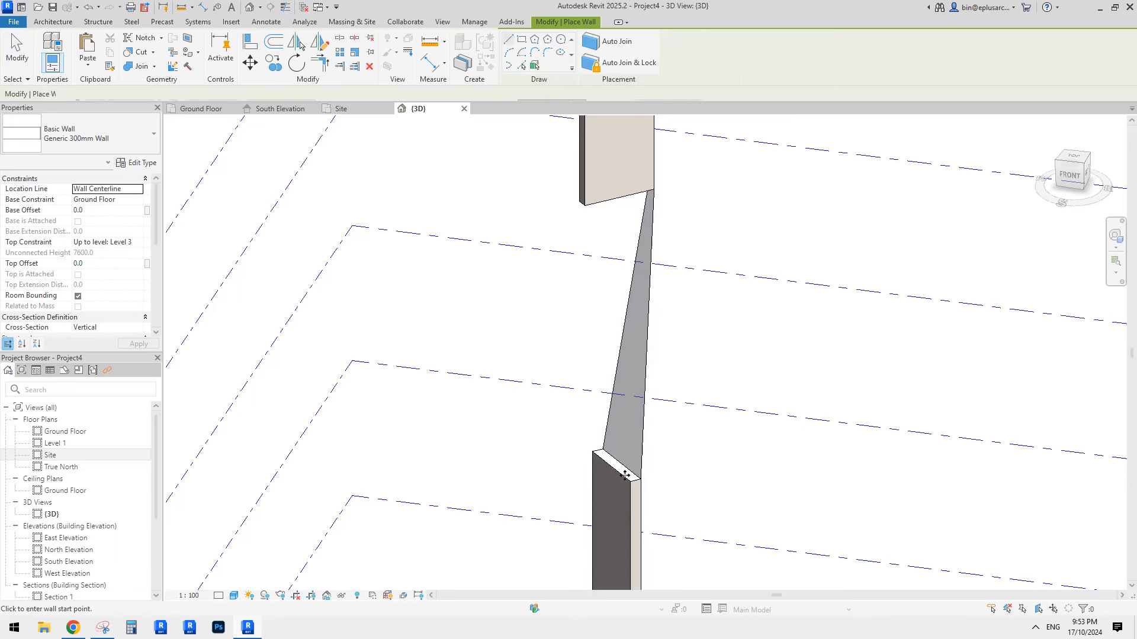
pyautogui.click(534, 65)
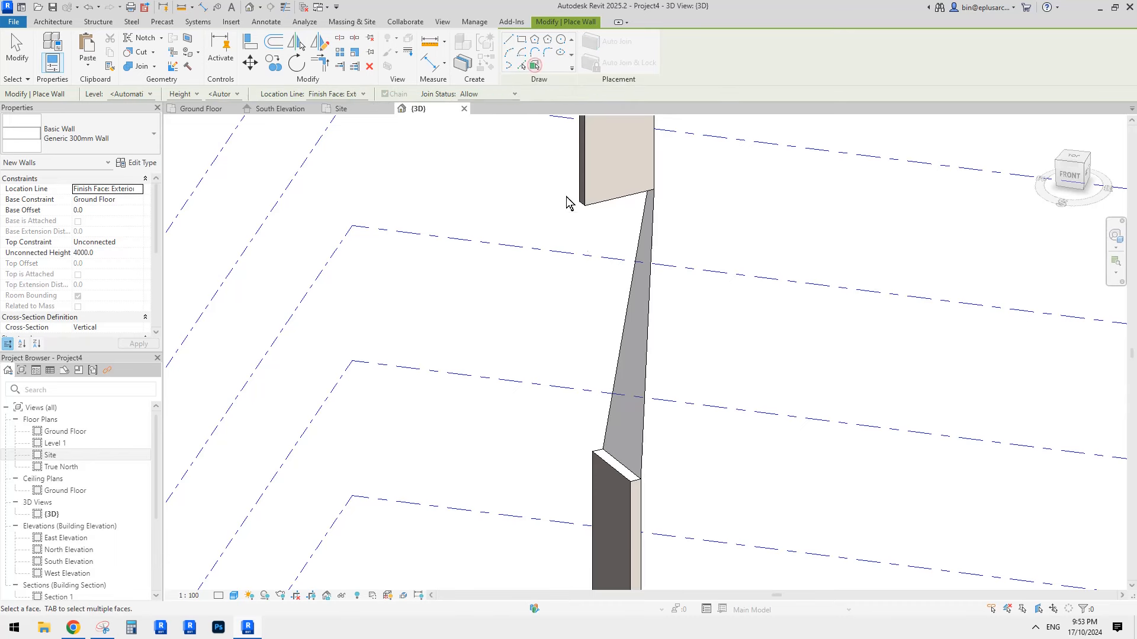
pyautogui.click(617, 337)
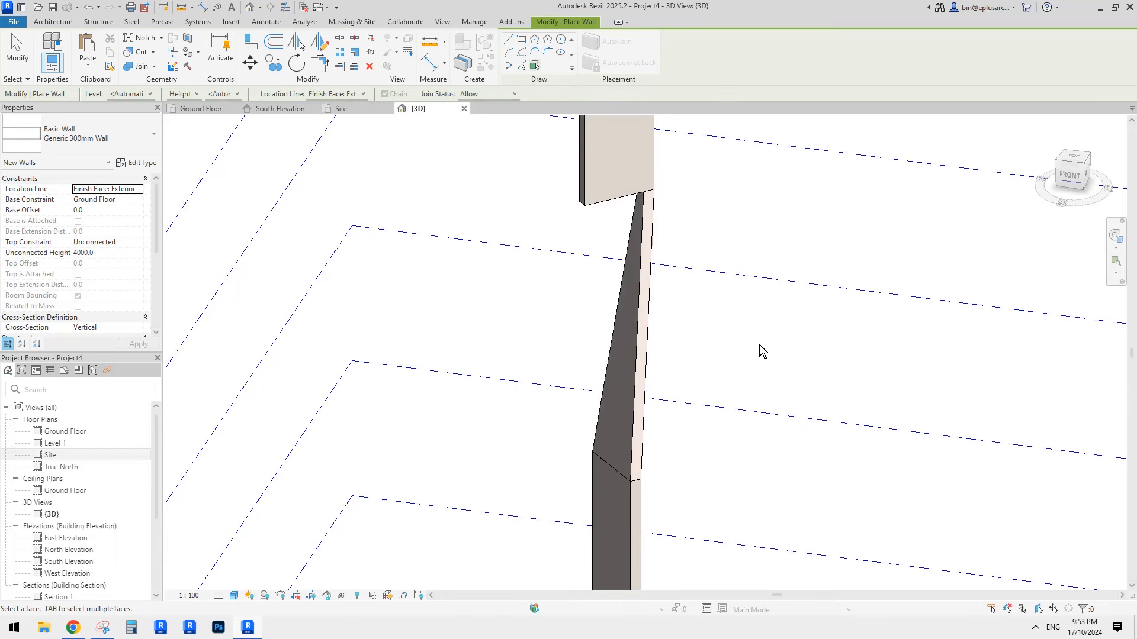
# Compare the new twisted wall in Revit with the Reddit facade photo in Chrome, examining its joints with both straight walls.
pyautogui.keyDown('shift'); pyautogui.moveTo(770, 347); pyautogui.dragTo(795, 283, button='middle'); pyautogui.keyUp('shift')
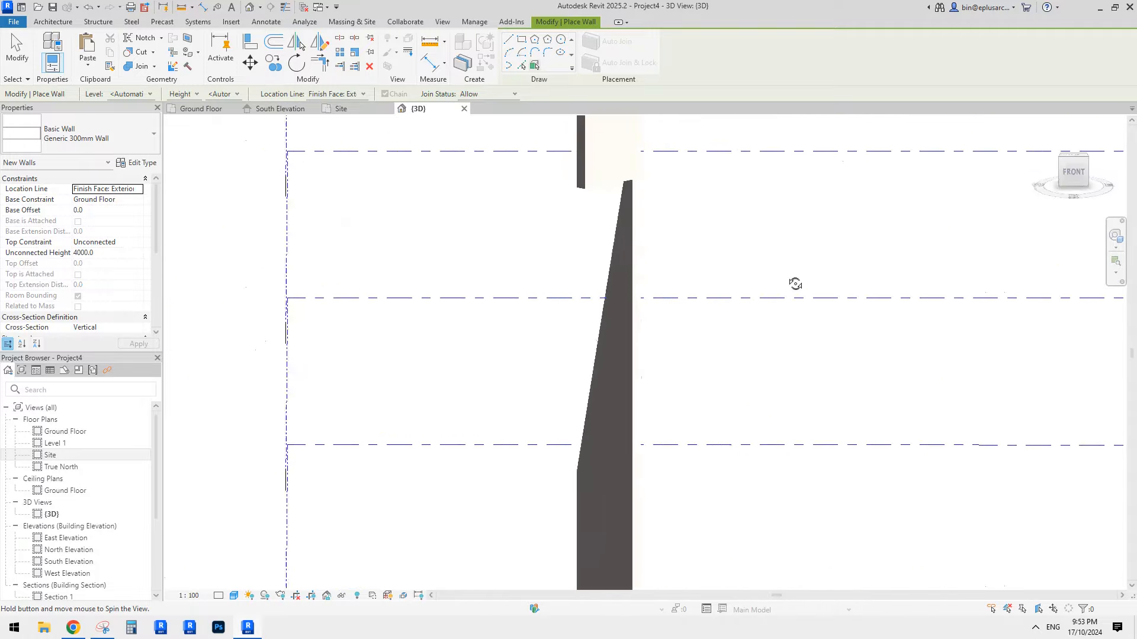
pyautogui.click(83, 626)
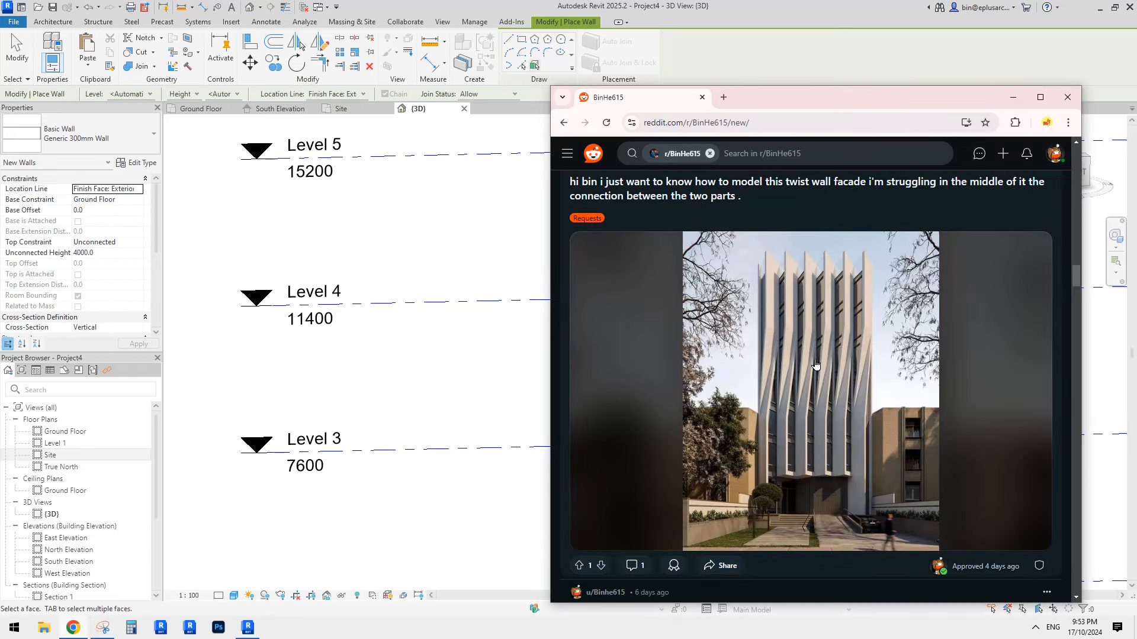
pyautogui.click(260, 629)
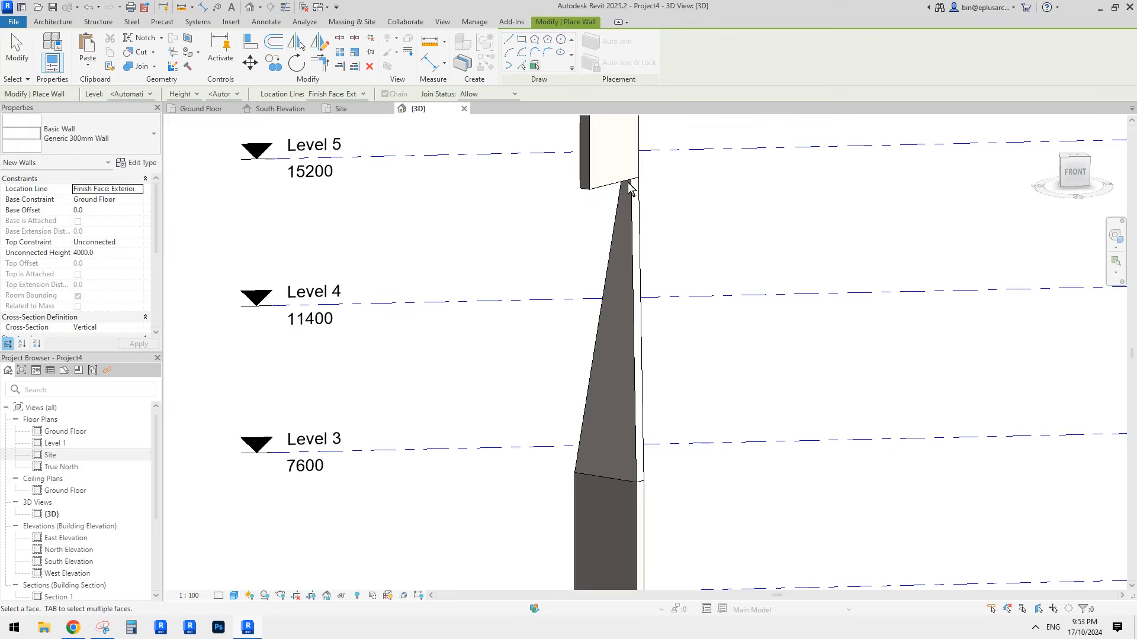
pyautogui.keyDown('shift'); pyautogui.moveTo(577, 455); pyautogui.dragTo(571, 485, button='middle'); pyautogui.keyUp('shift')
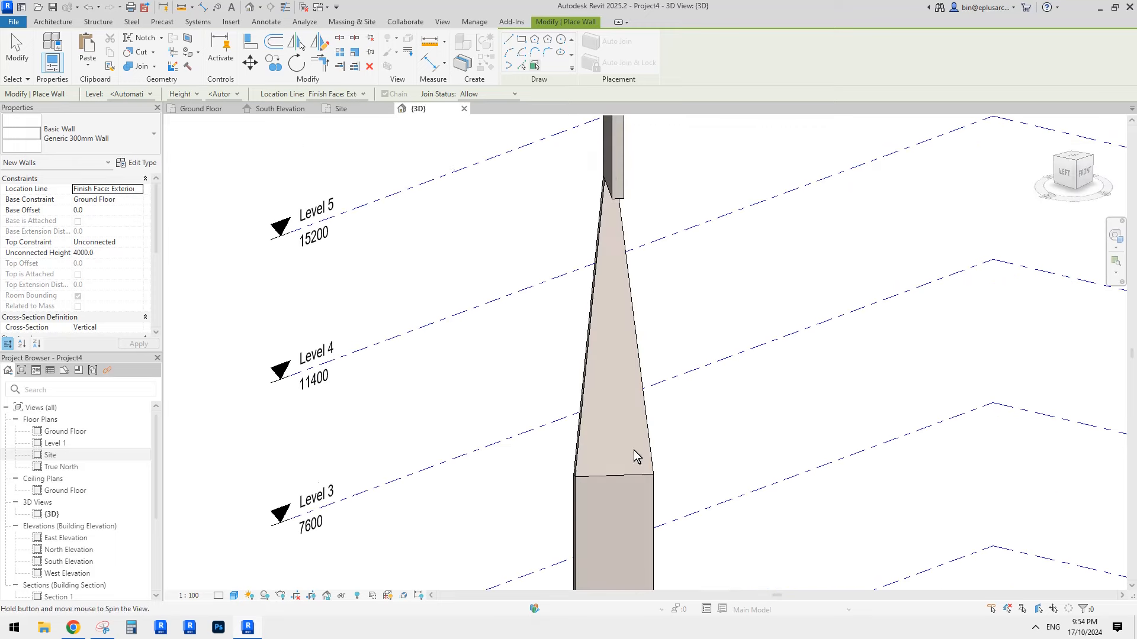
pyautogui.keyDown('shift'); pyautogui.moveTo(633, 456); pyautogui.dragTo(611, 375, button='middle'); pyautogui.keyUp('shift')
# Temporarily hide the twisted wall so that only the mass remains between the lower and upper walls.
pyautogui.press('Escape')
pyautogui.click(633, 370)
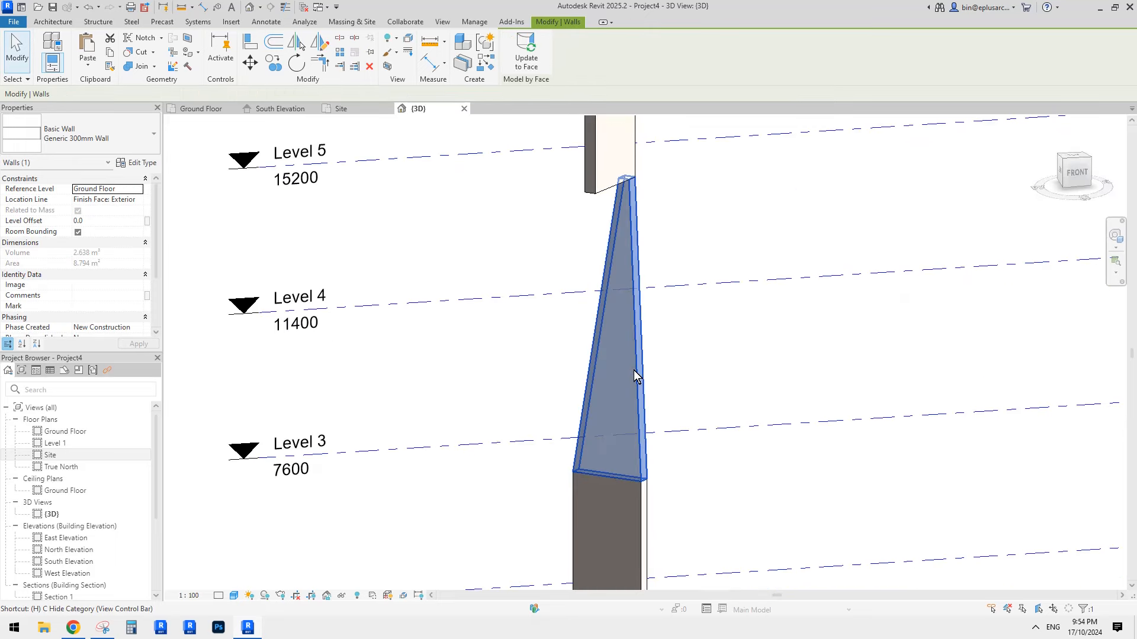
pyautogui.press('c')
pyautogui.click(639, 367)
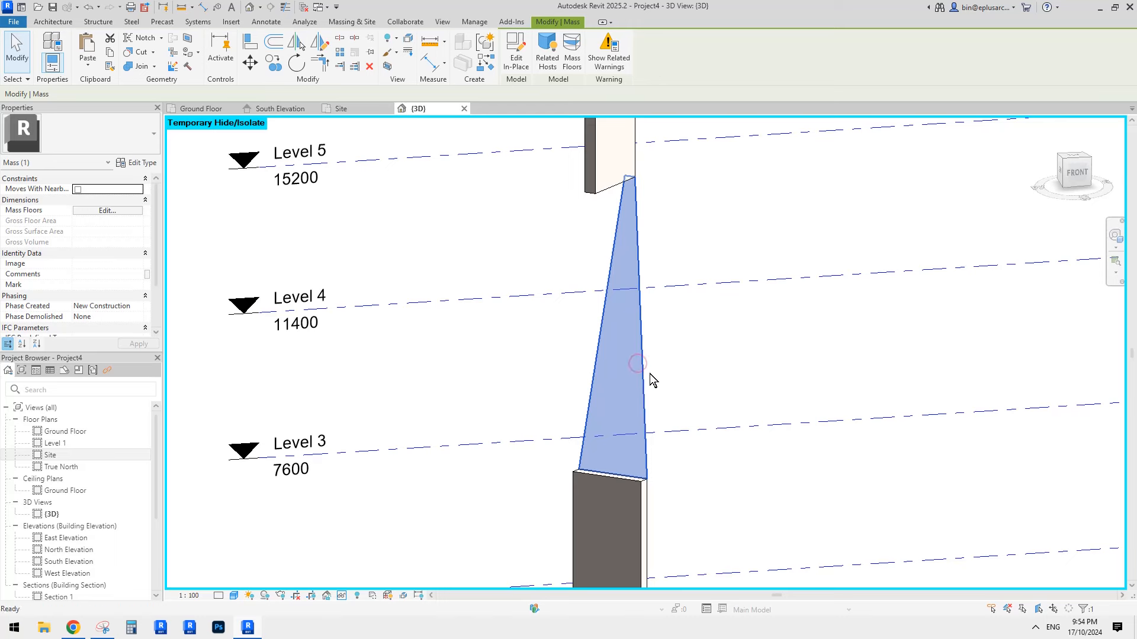
pyautogui.press('h')
pyautogui.press('c')
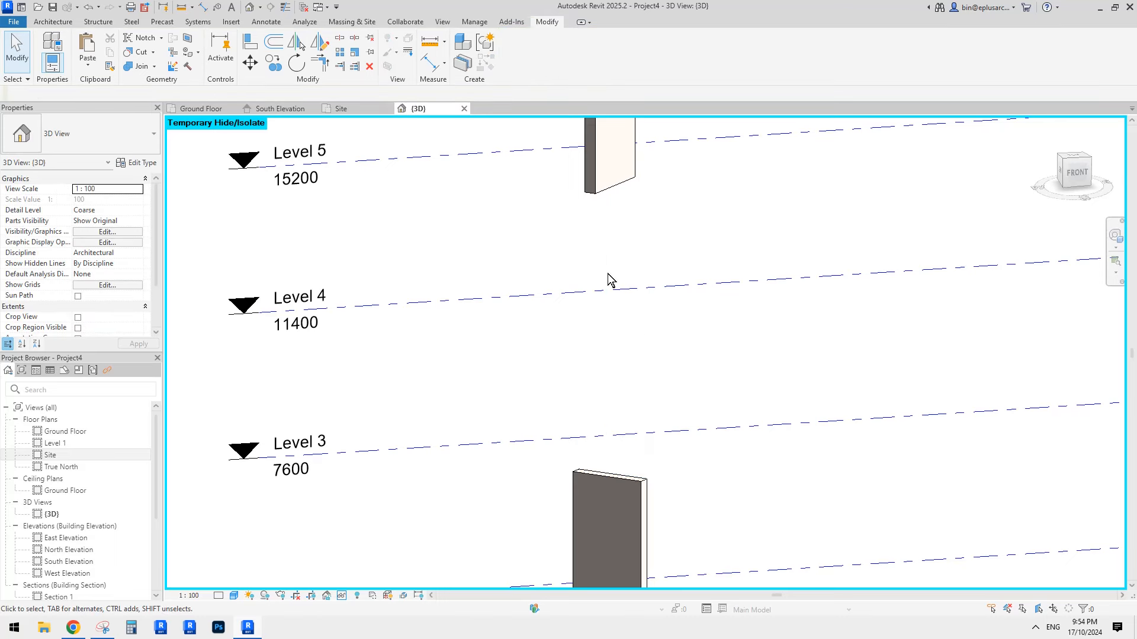
pyautogui.hotkey('ctrl', 'z')
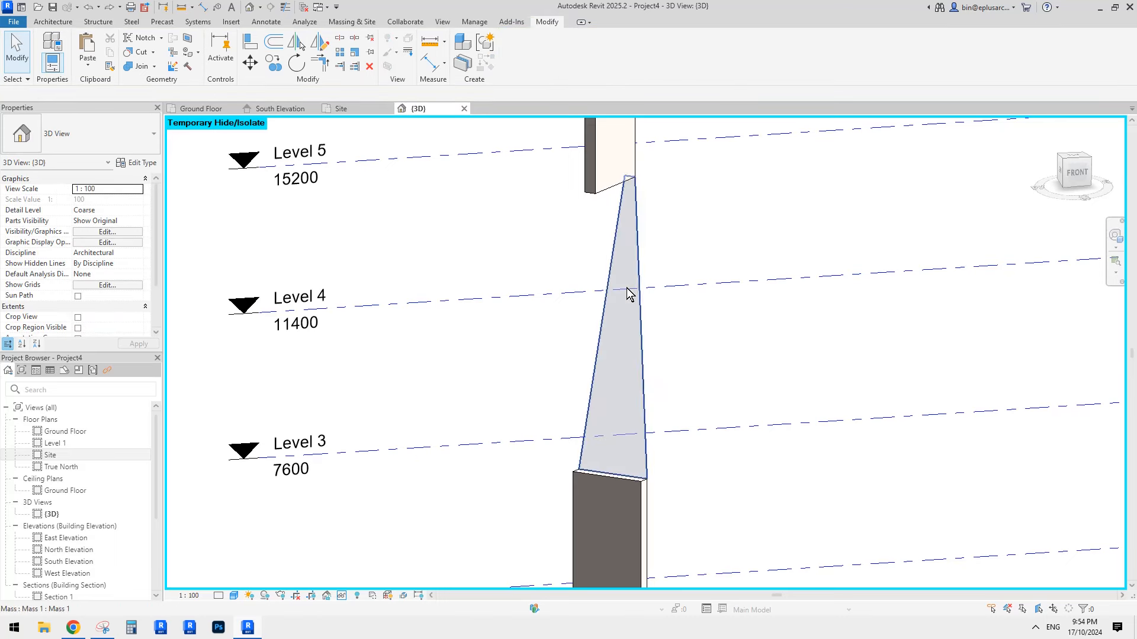
# Edit the mass in place and delete its form together with the lower and upper reference lines.
pyautogui.click(624, 350)
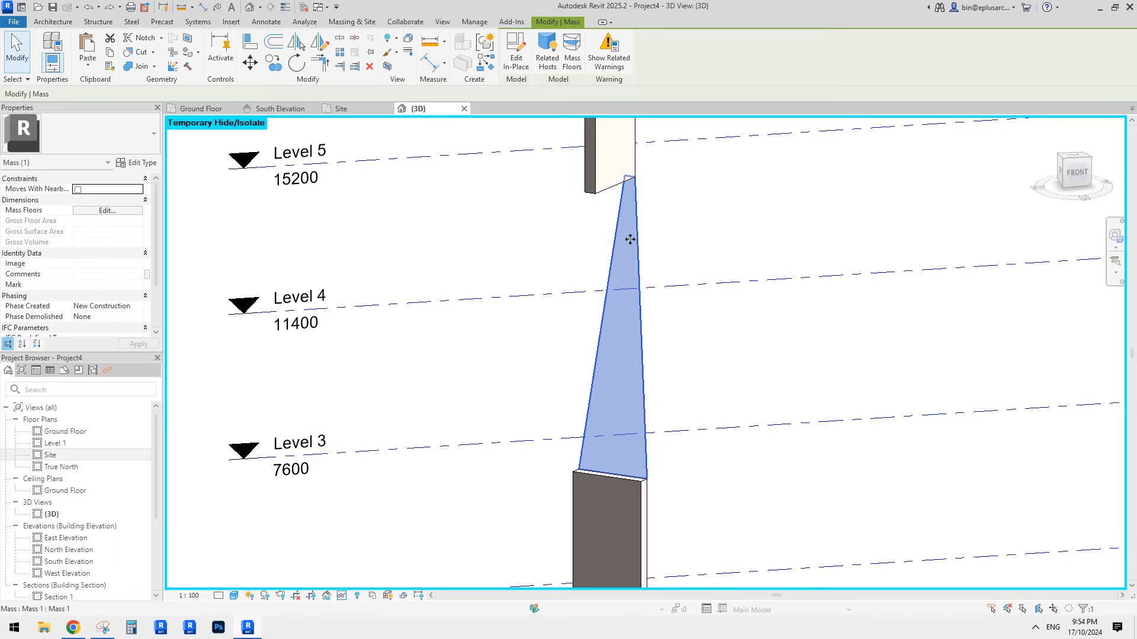
pyautogui.click(516, 53)
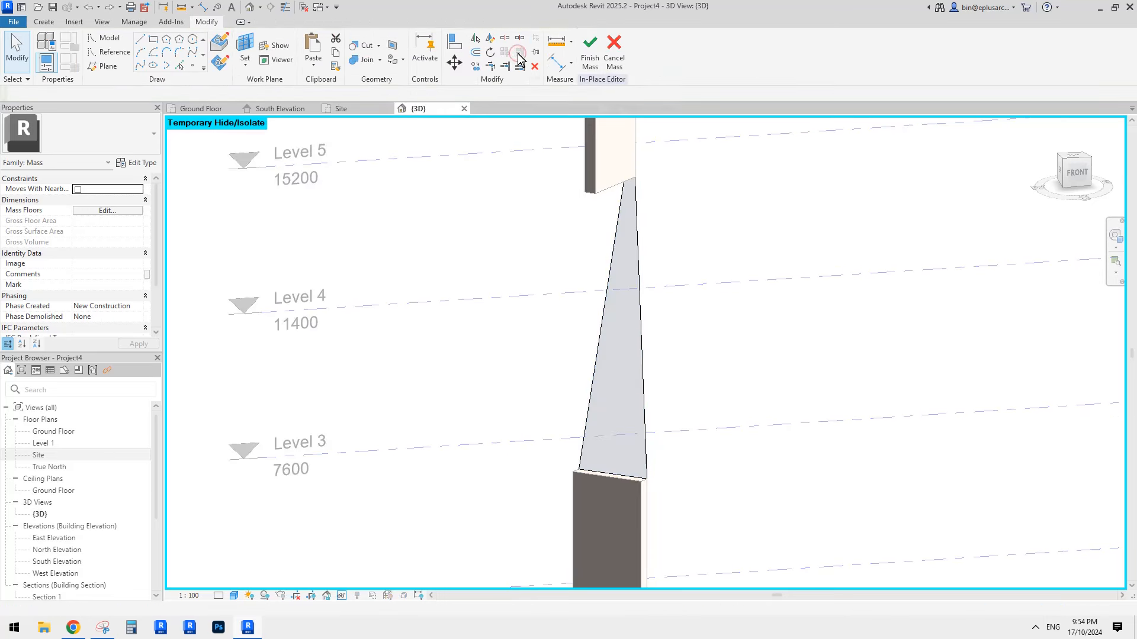
pyautogui.click(631, 271)
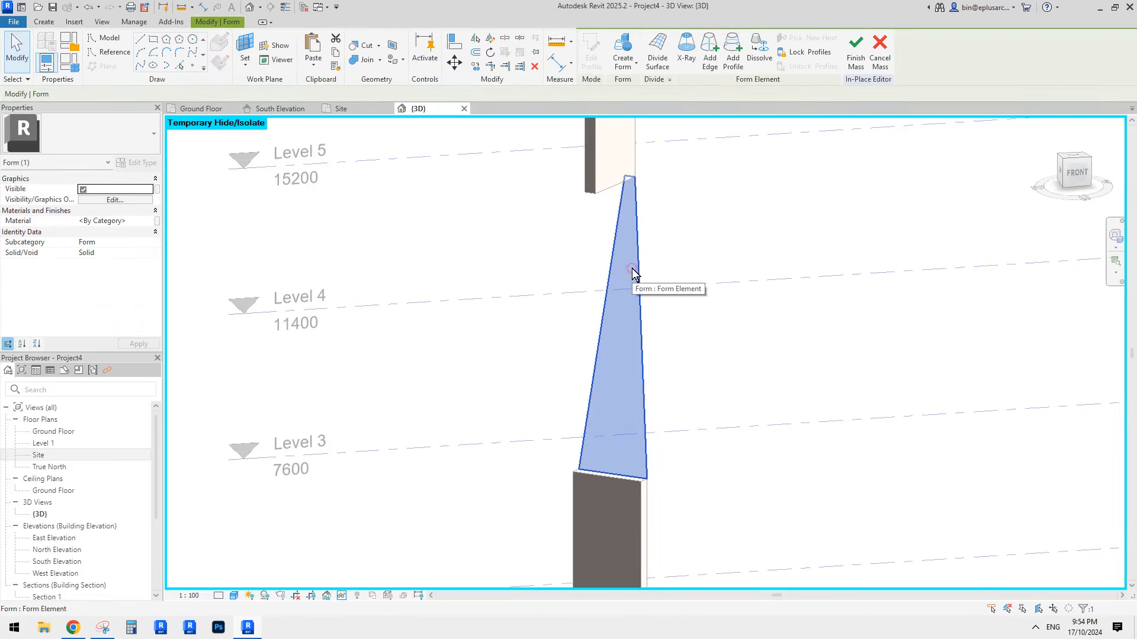
pyautogui.click(542, 394)
pyautogui.moveTo(536, 393); pyautogui.dragTo(712, 492)
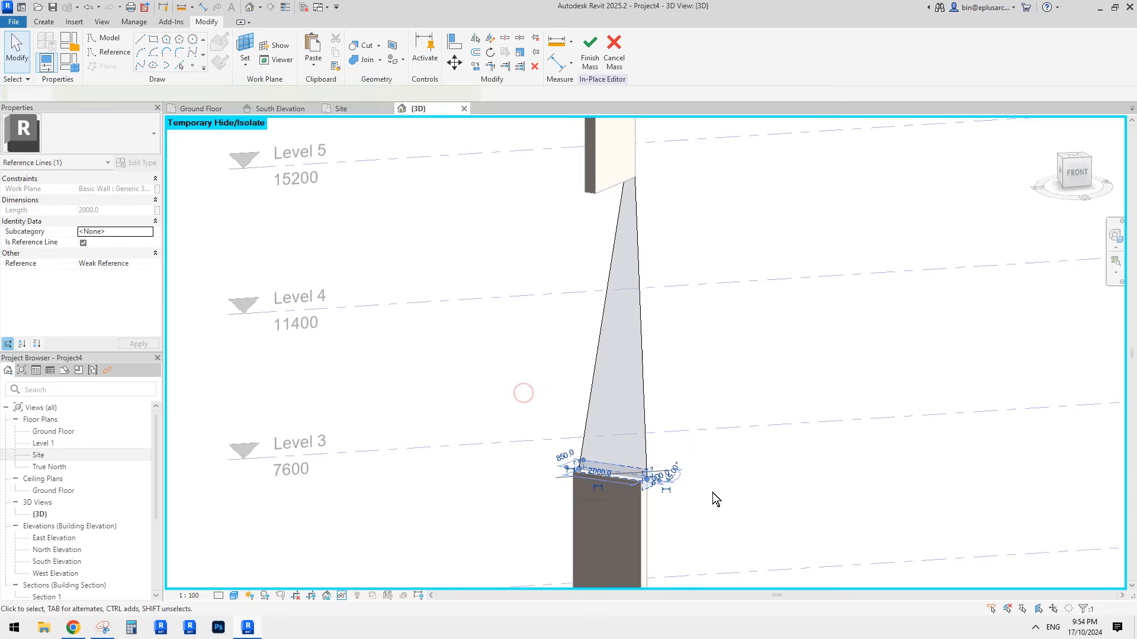
pyautogui.click(688, 437)
pyautogui.click(625, 391)
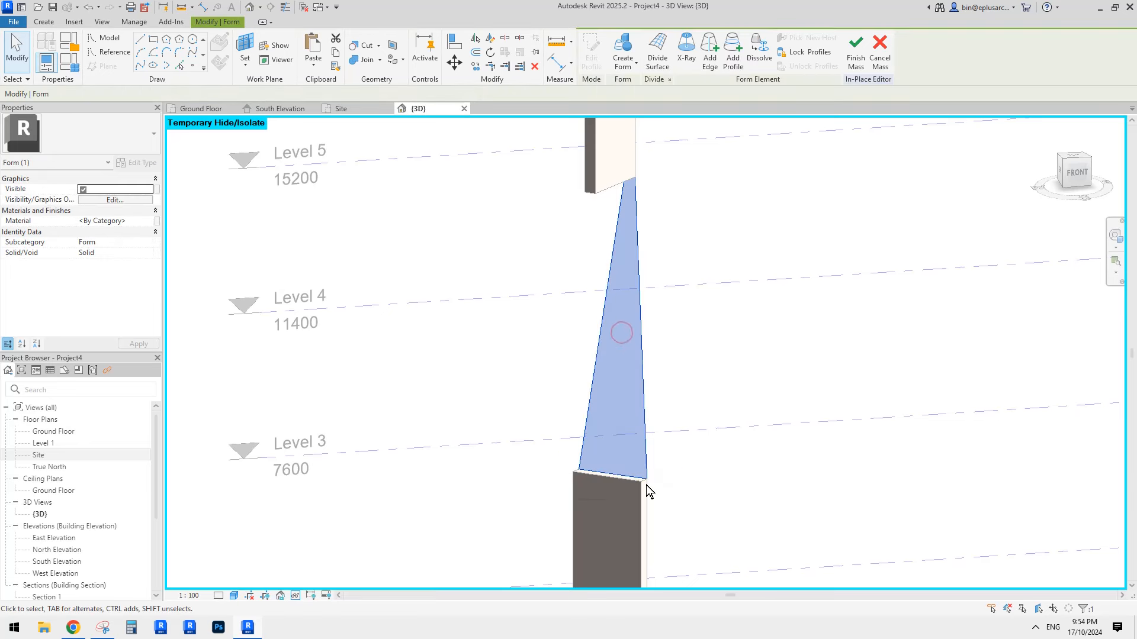
pyautogui.press('Delete')
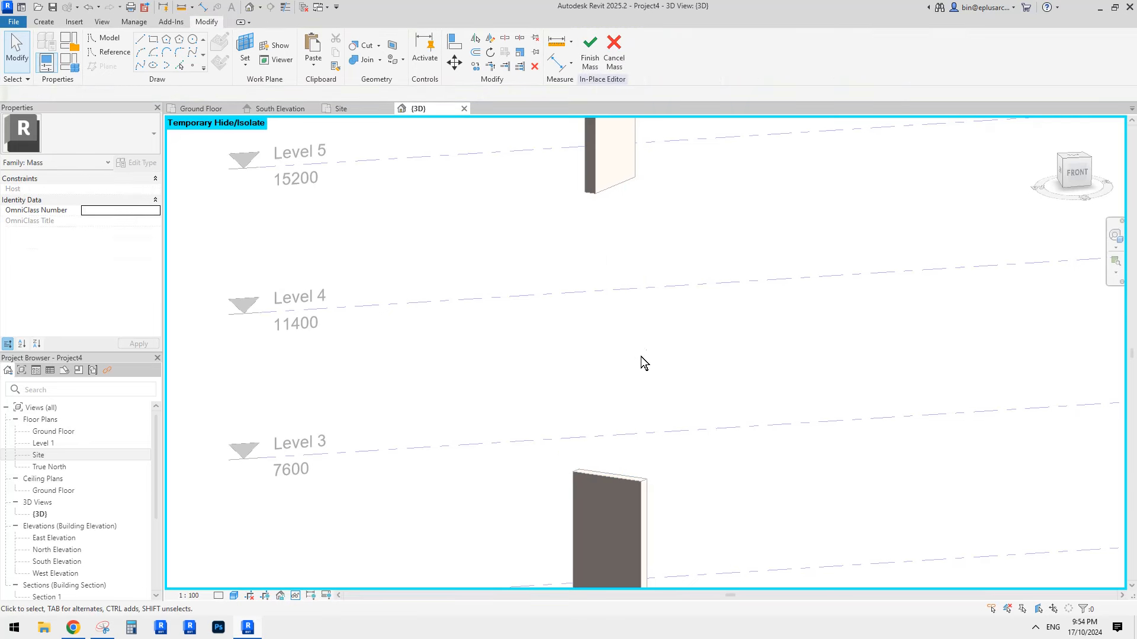
pyautogui.click(634, 179)
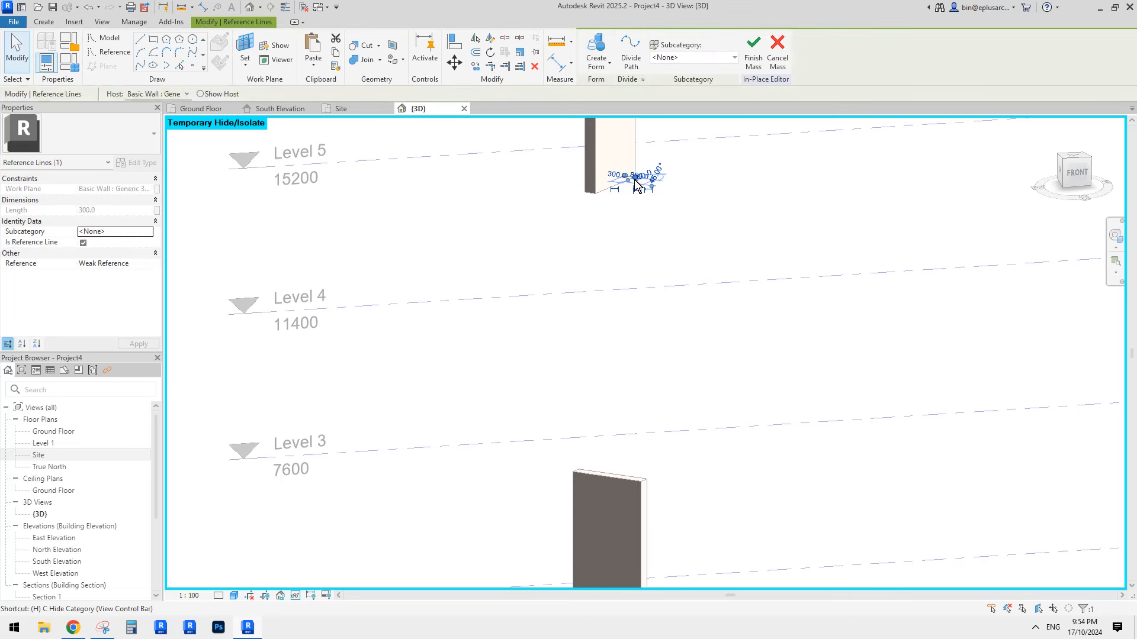
pyautogui.press('Delete')
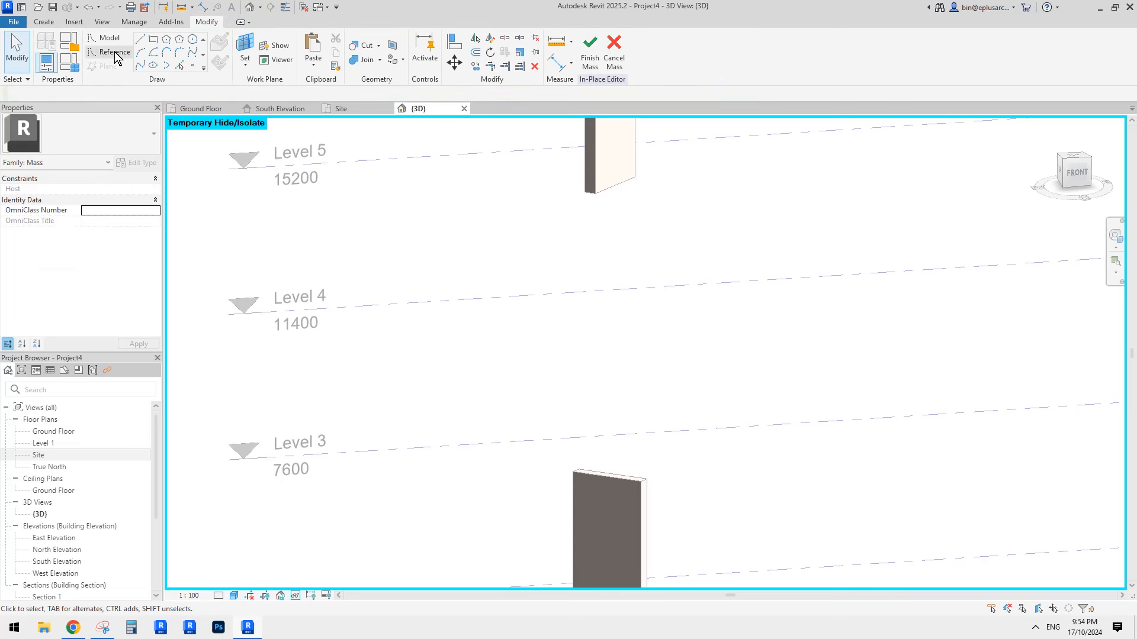
# Set the lower wall as work plane and add a reference line by picking the short end edge of its top face.
pyautogui.click(110, 52)
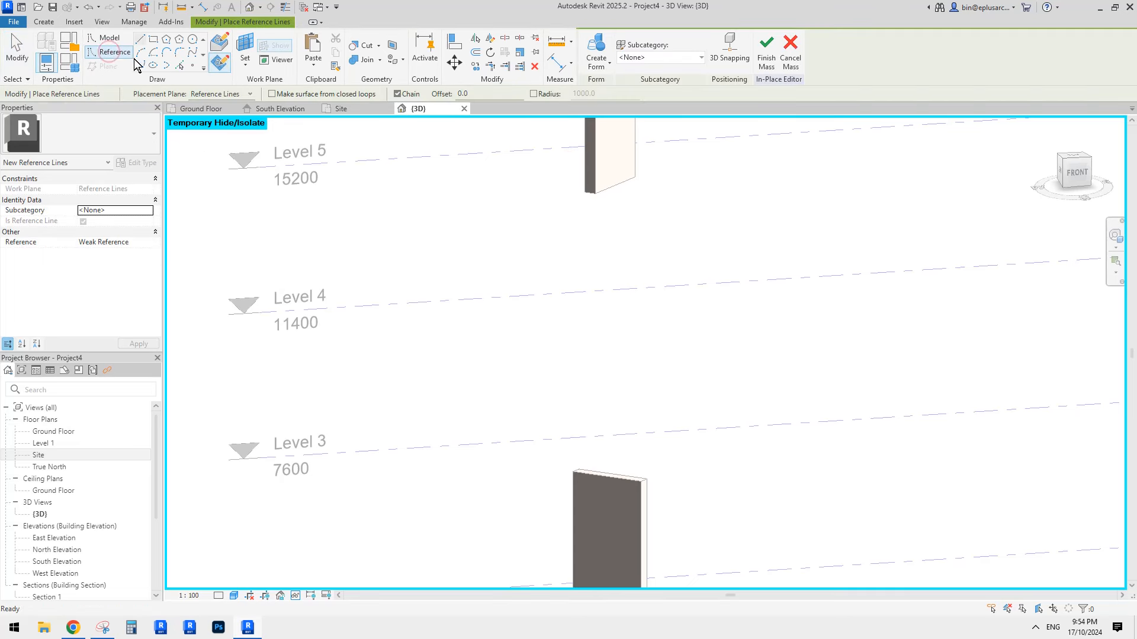
pyautogui.click(179, 65)
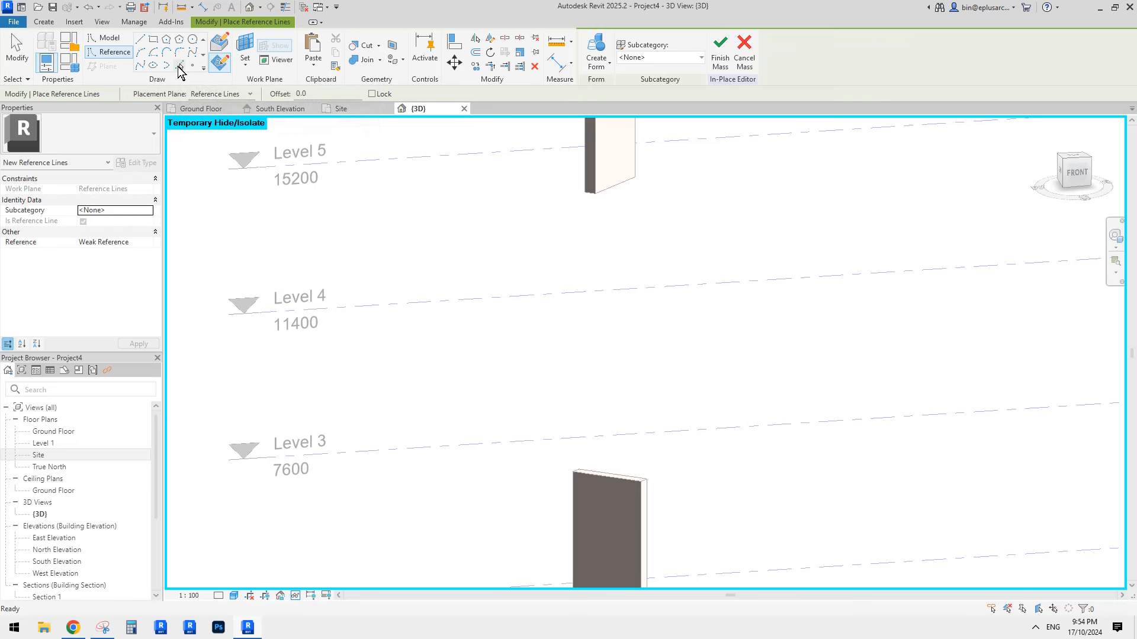
pyautogui.click(246, 49)
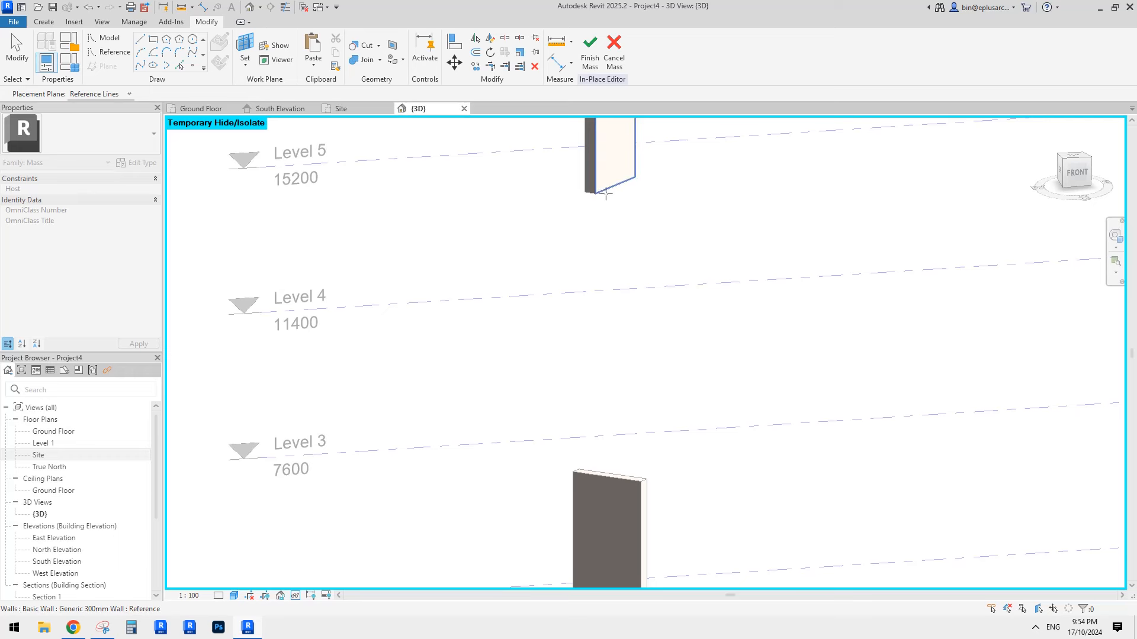
pyautogui.scroll(2, 595, 457)
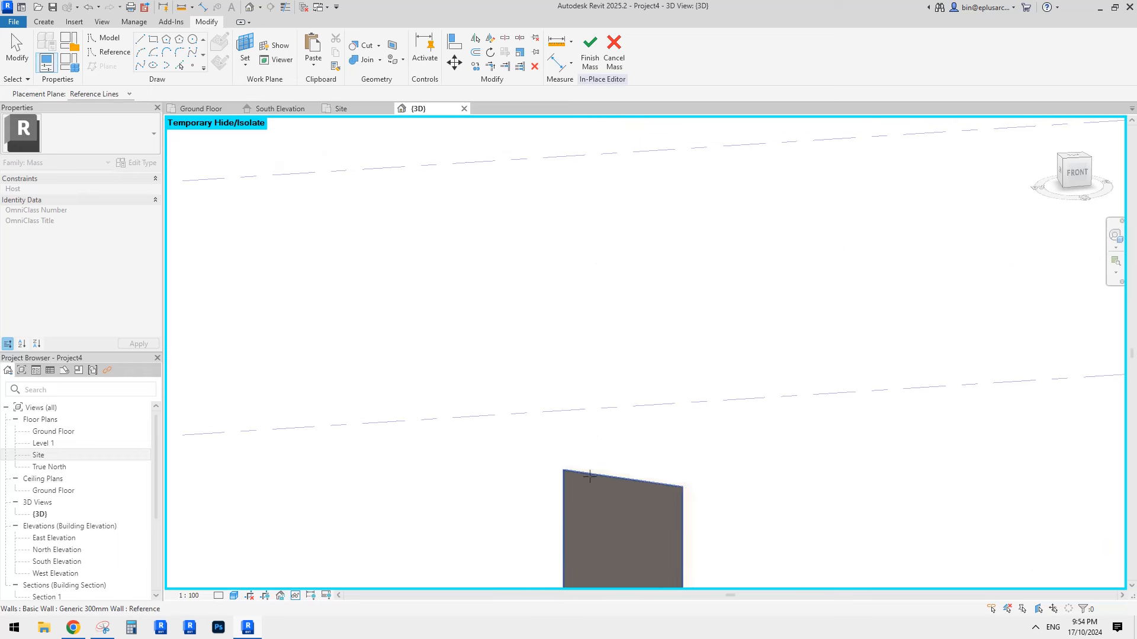
pyautogui.click(568, 466)
pyautogui.scroll(3, 567, 463)
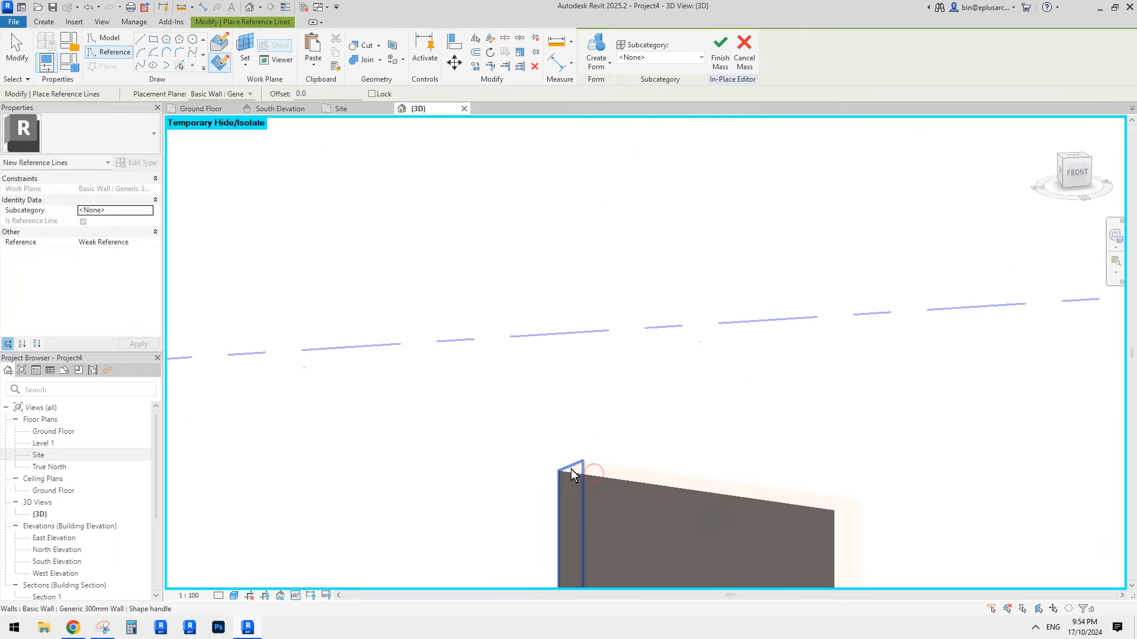
# Set the upper wall as work plane and add a reference line by picking a long edge of its bottom face.
pyautogui.scroll(-5, 571, 468)
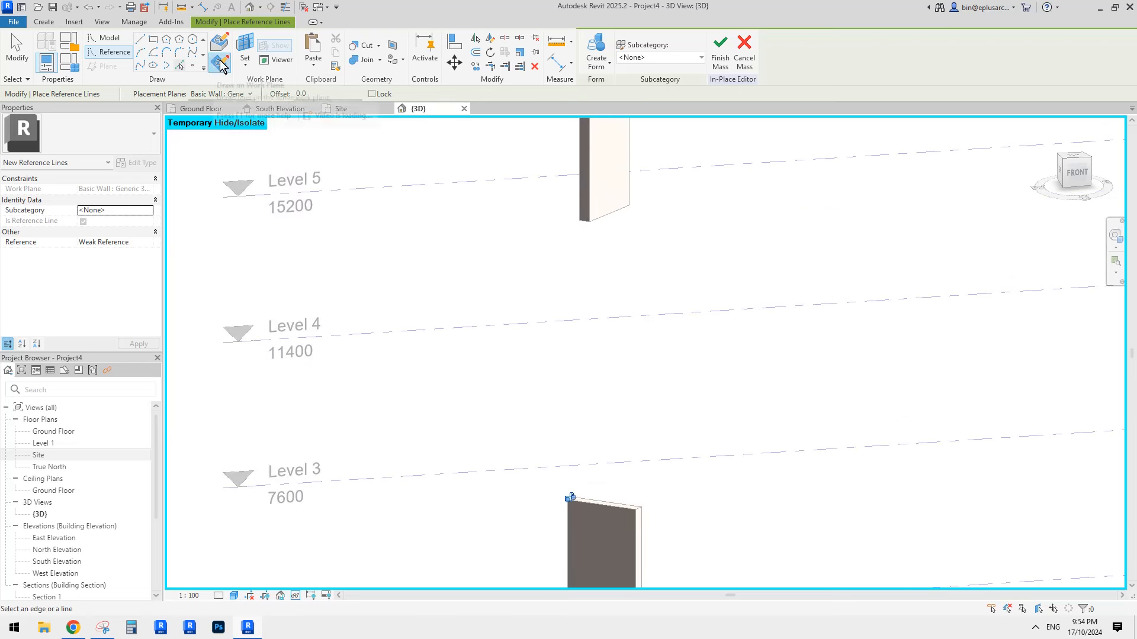
pyautogui.click(246, 50)
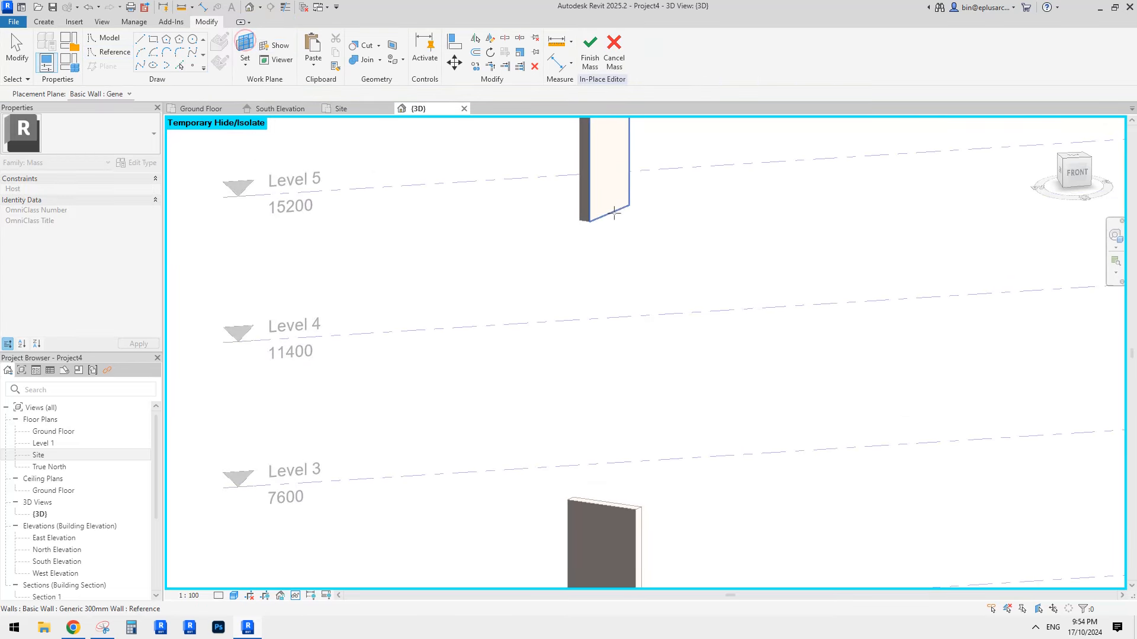
pyautogui.click(613, 211)
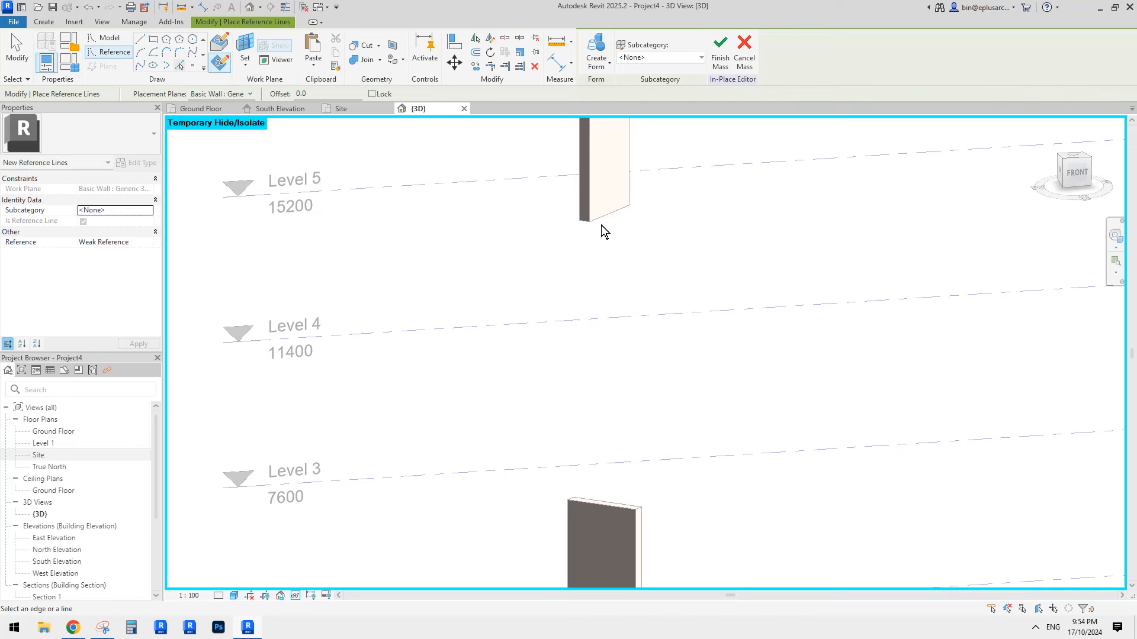
pyautogui.keyDown('shift'); pyautogui.moveTo(545, 252); pyautogui.dragTo(527, 268, button='middle'); pyautogui.keyUp('shift')
pyautogui.press('Escape')
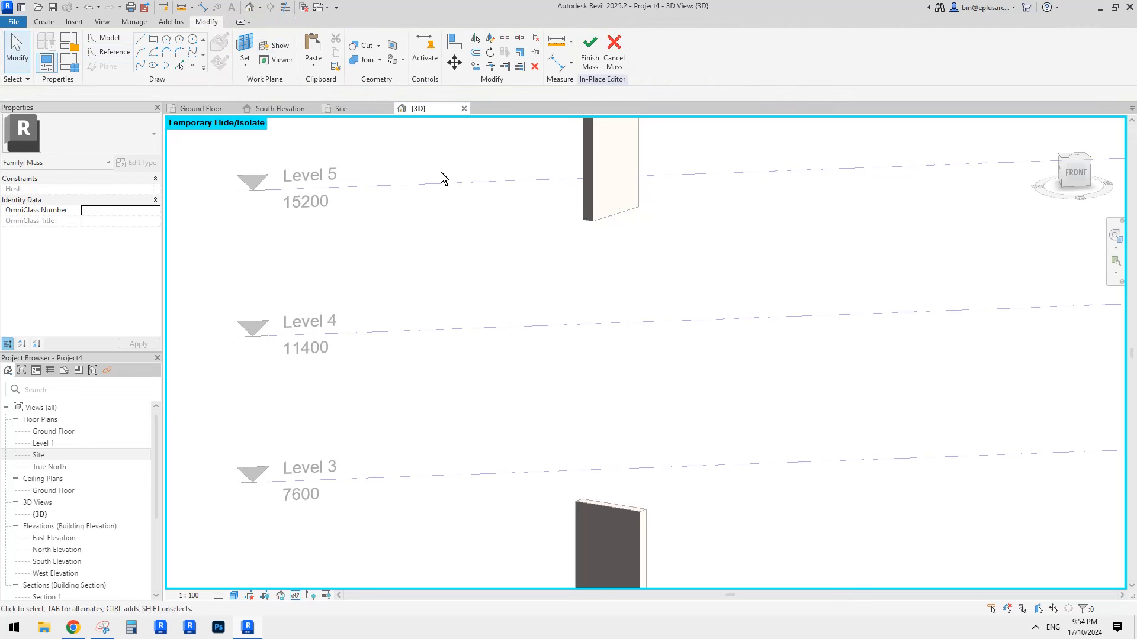
# Create a form from the two new reference lines, choosing the straight spanning surface rather than the revolved option.
pyautogui.moveTo(441, 172); pyautogui.dragTo(737, 521)
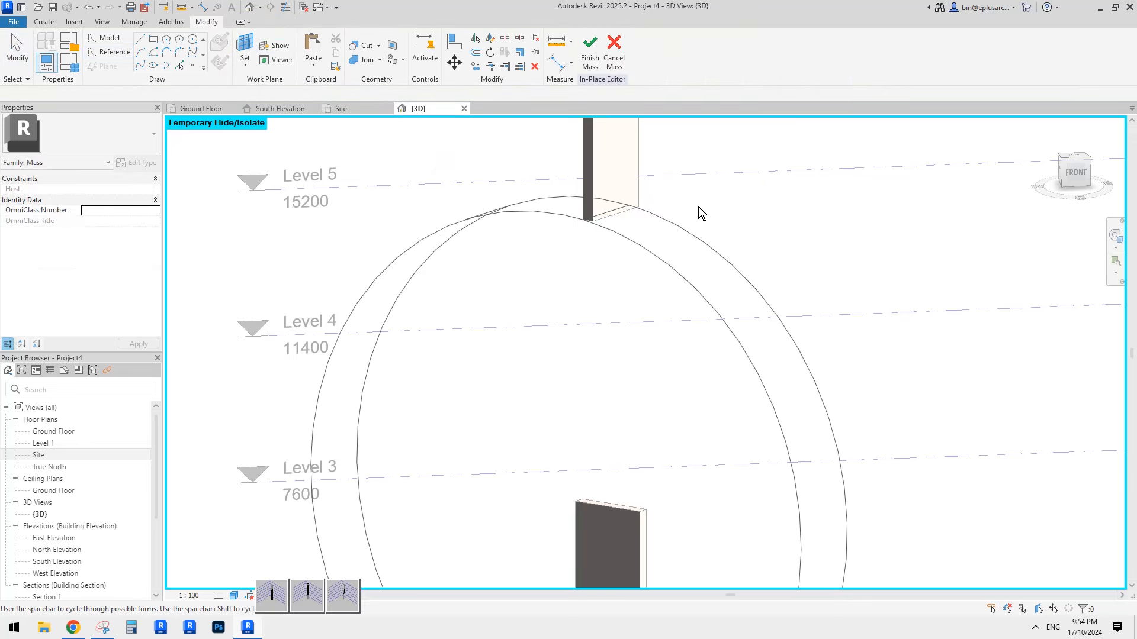
pyautogui.click(348, 588)
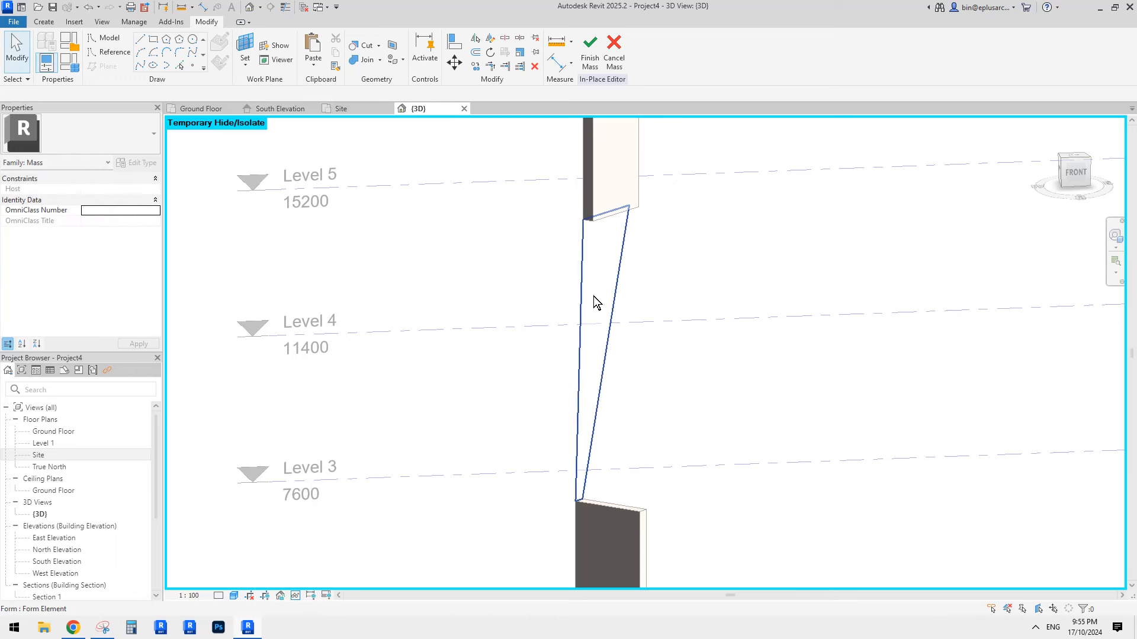
# Finish the mass and place a Generic 300mm wall on its new surface with Pick Faces, then reset the temporary isolation.
pyautogui.click(592, 59)
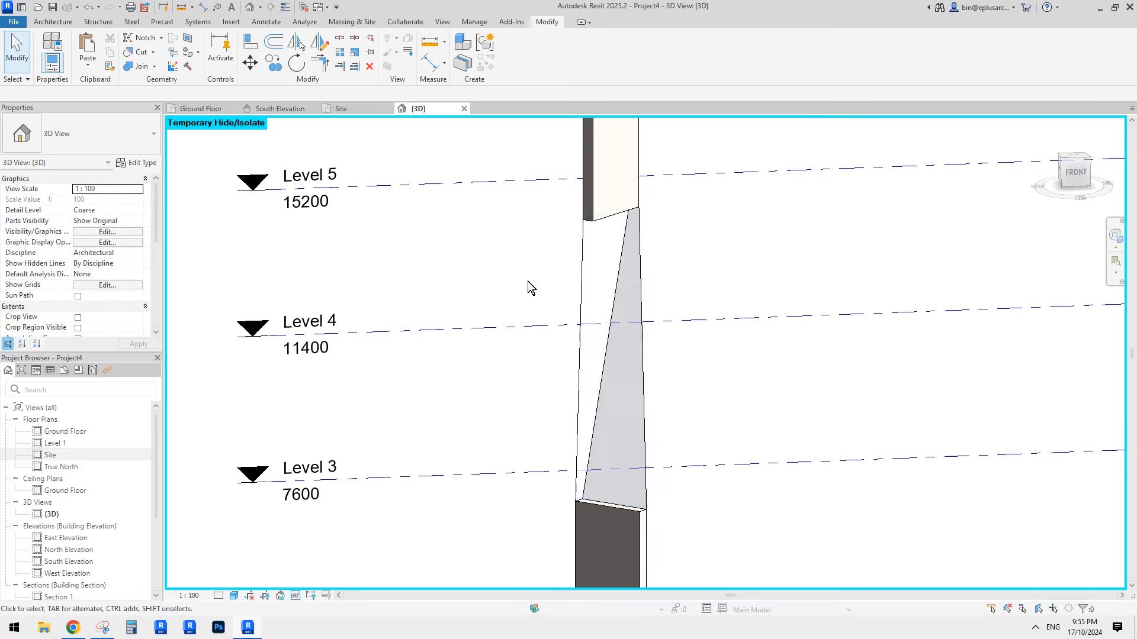
pyautogui.click(606, 532)
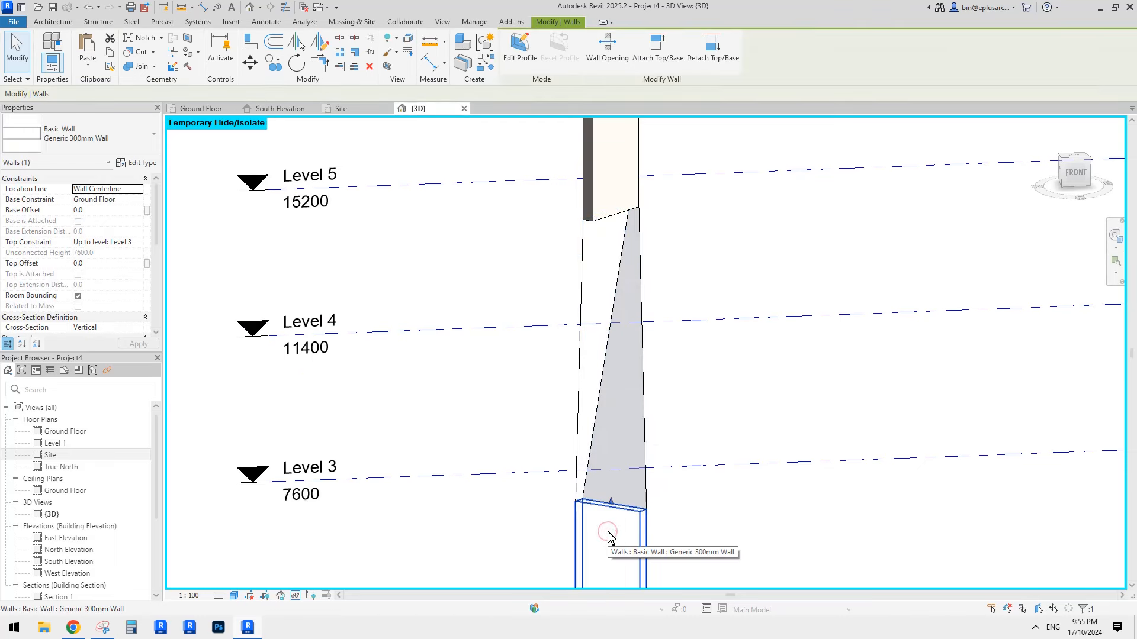
pyautogui.press('c')
pyautogui.press('s')
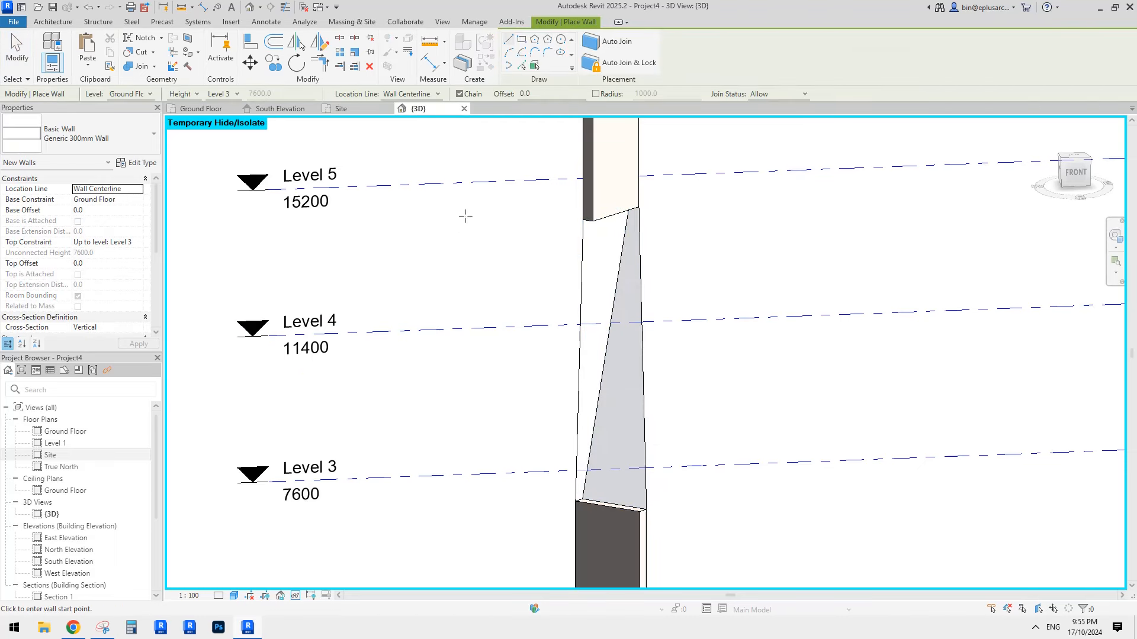
pyautogui.click(534, 65)
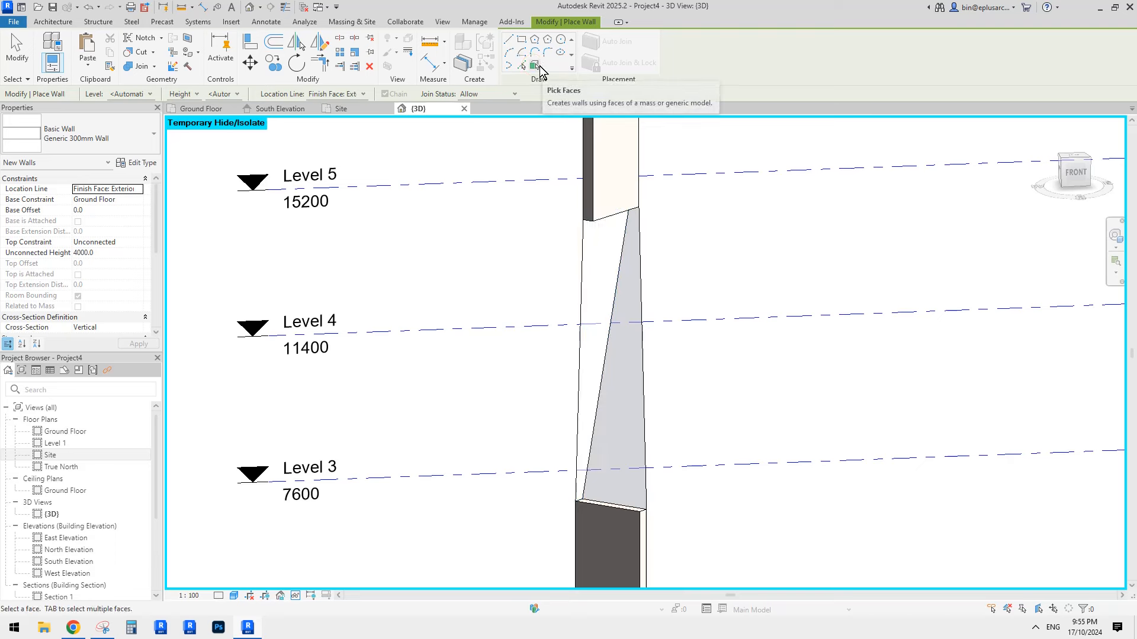
pyautogui.click(600, 280)
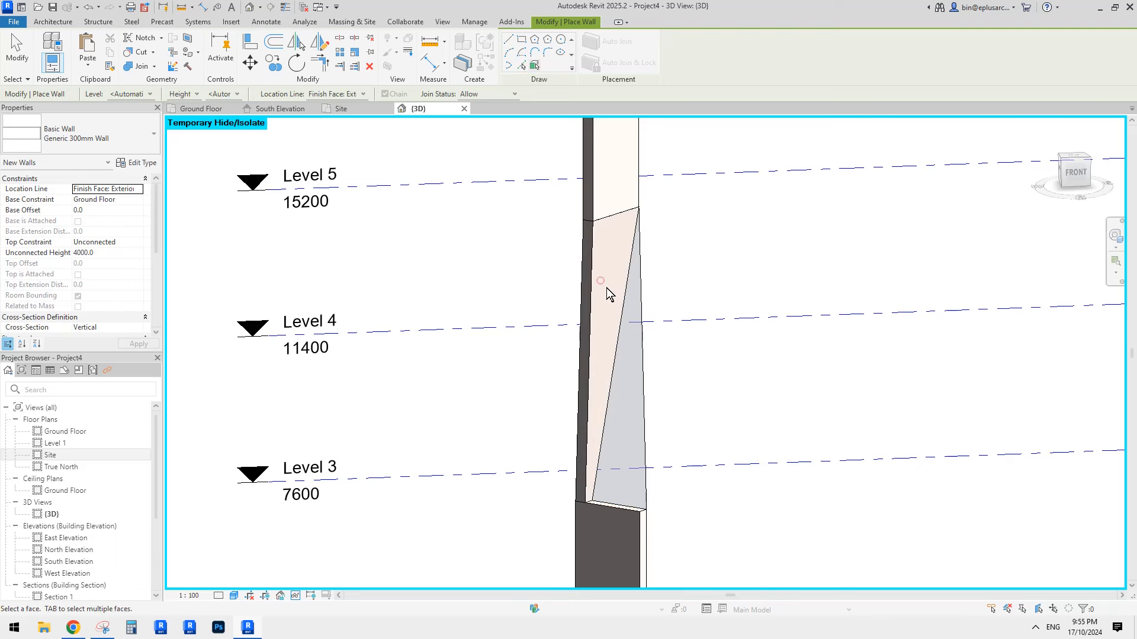
pyautogui.press('Escape')
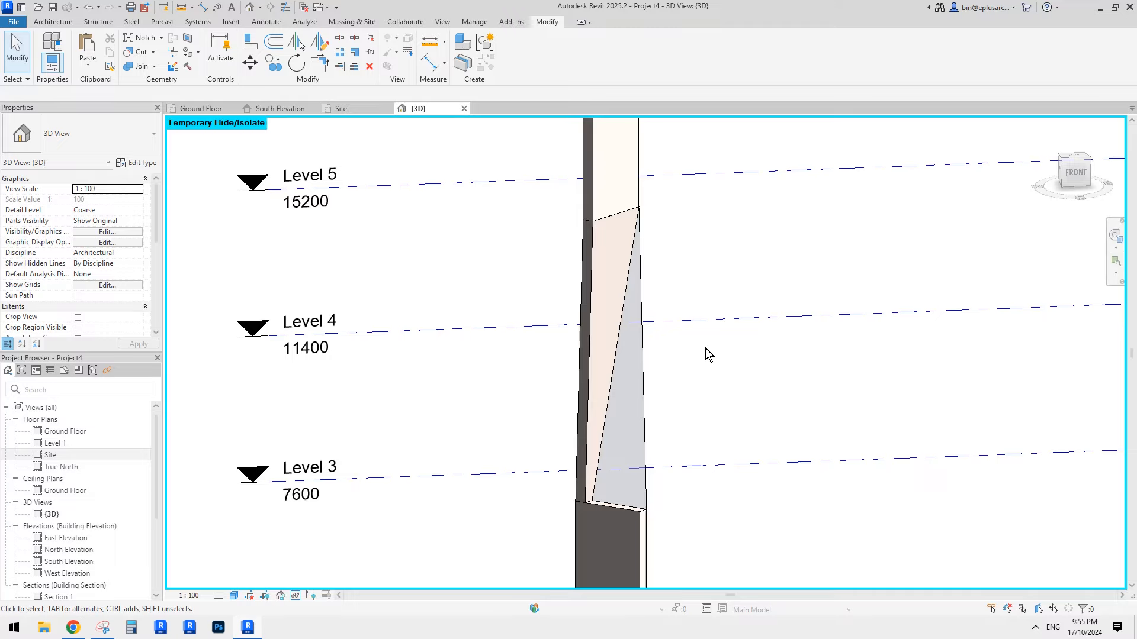
pyautogui.keyDown('shift'); pyautogui.moveTo(702, 347); pyautogui.dragTo(751, 446, button='middle'); pyautogui.keyUp('shift')
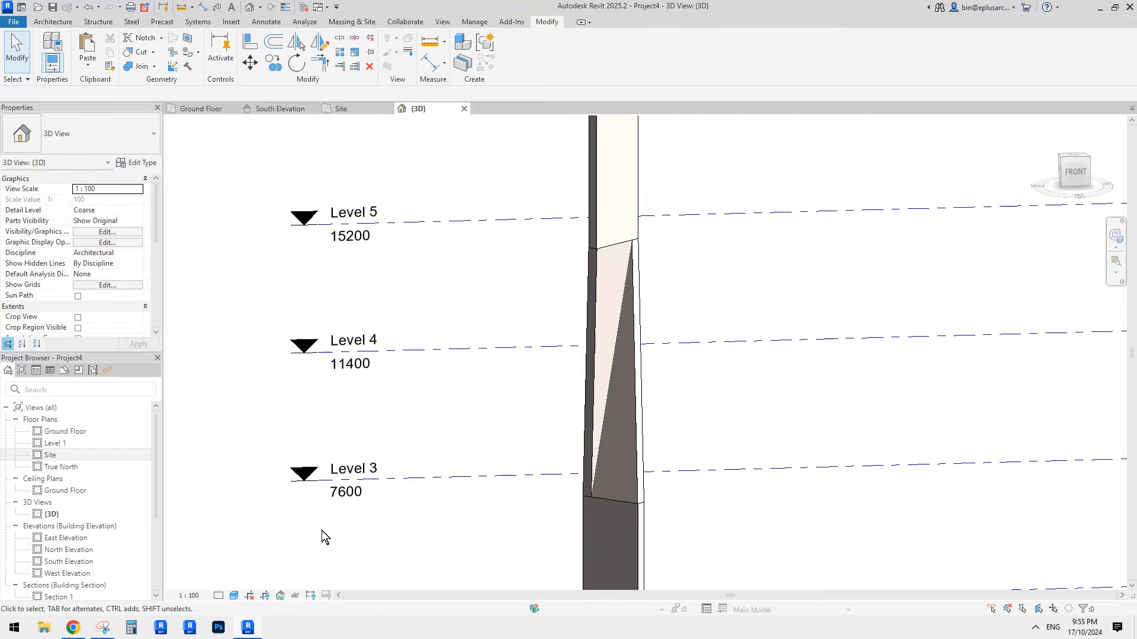
# Compare the twisted wall with the Reddit facade photo, examining the lower wall's position relative to the upper wall from above and several sides.
pyautogui.click(85, 627)
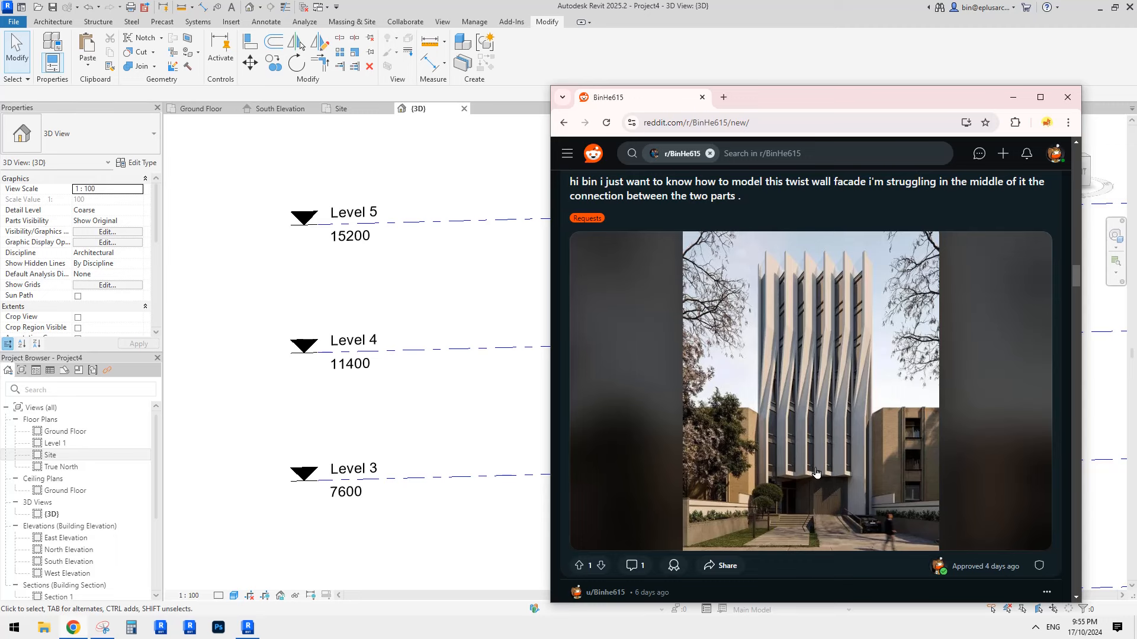
pyautogui.click(249, 629)
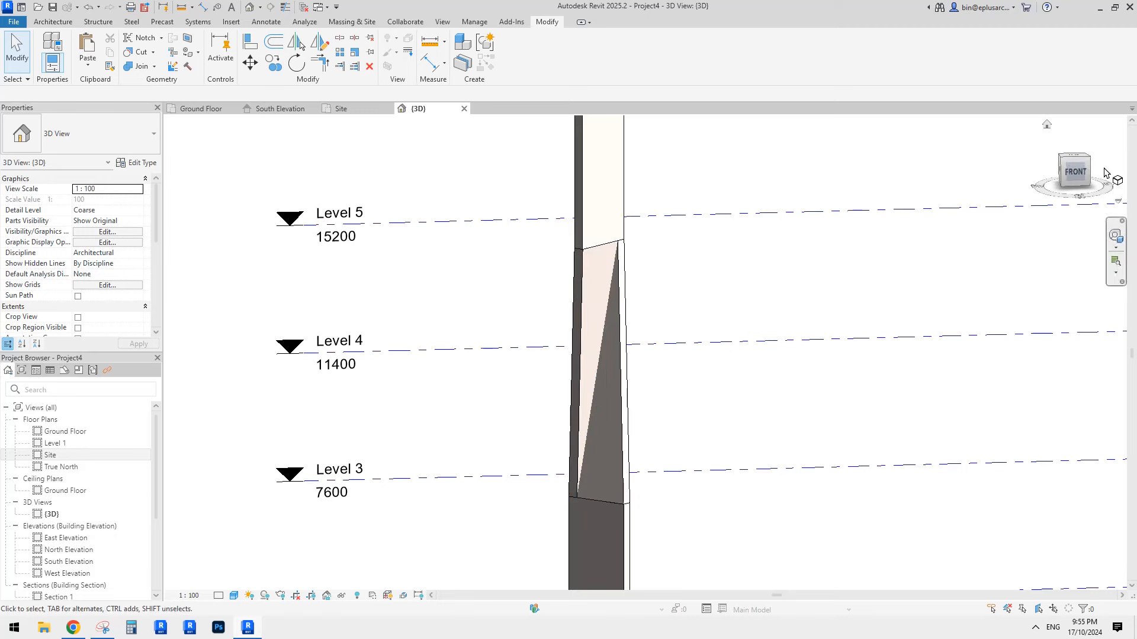
pyautogui.click(1077, 158)
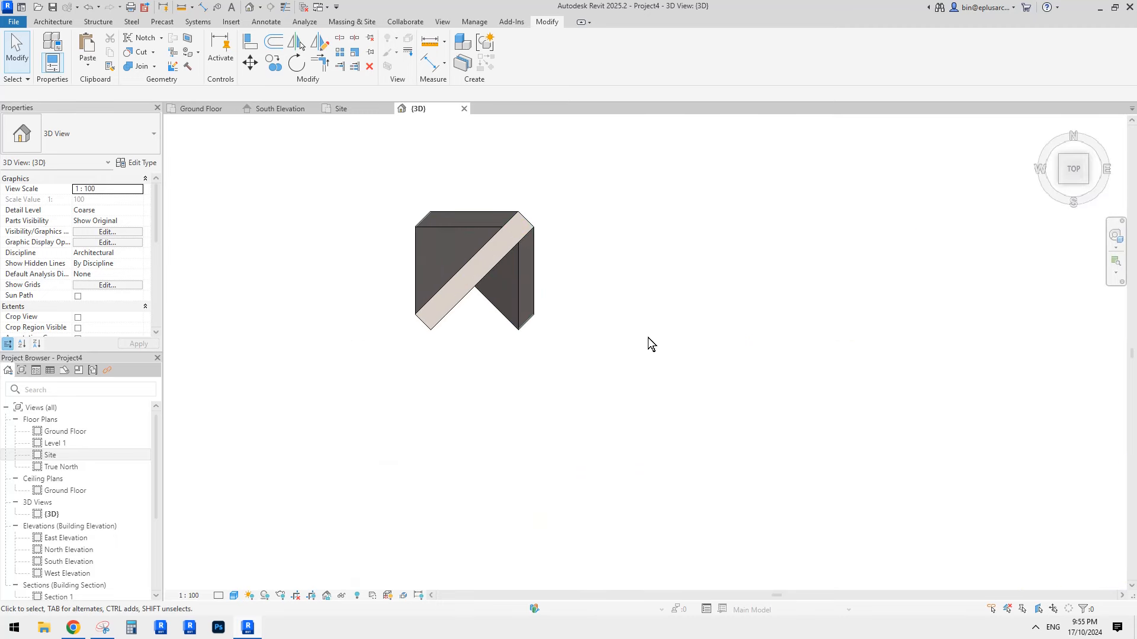
pyautogui.keyDown('shift'); pyautogui.moveTo(652, 343); pyautogui.dragTo(658, 303, button='middle'); pyautogui.keyUp('shift')
pyautogui.keyDown('shift'); pyautogui.moveTo(568, 312); pyautogui.dragTo(599, 297, button='middle'); pyautogui.keyUp('shift')
pyautogui.click(598, 353)
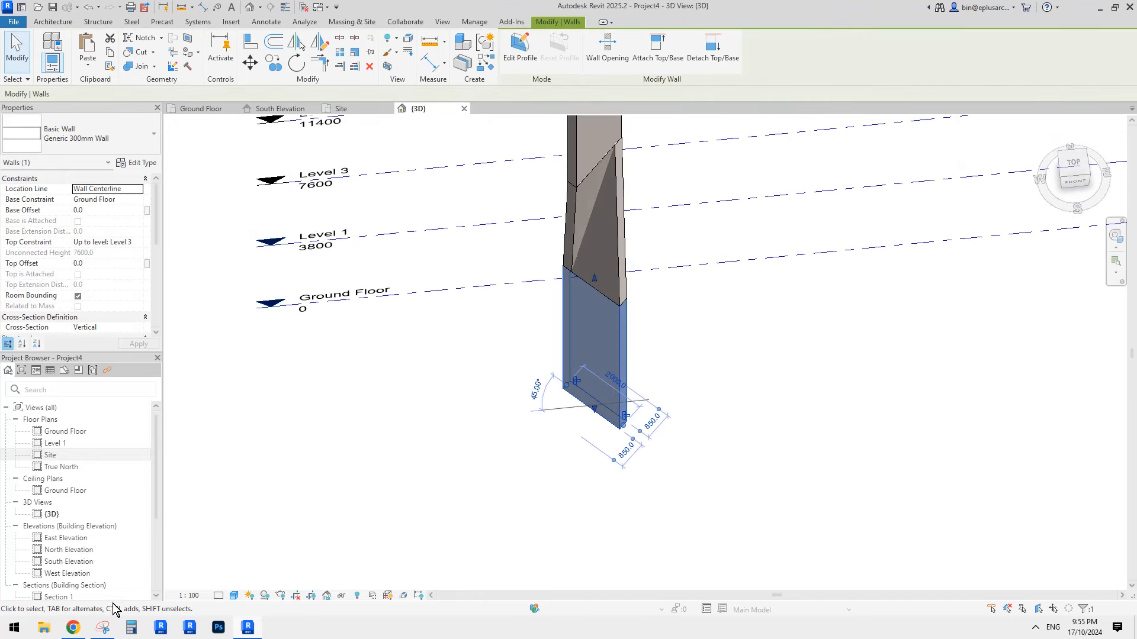
pyautogui.click(74, 628)
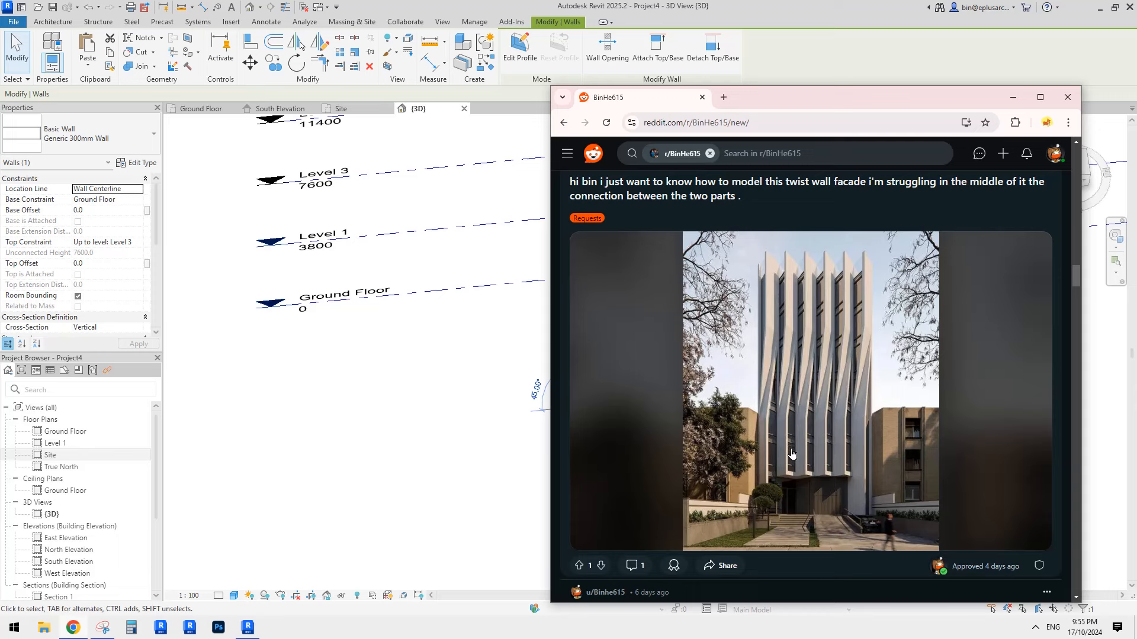
pyautogui.click(249, 633)
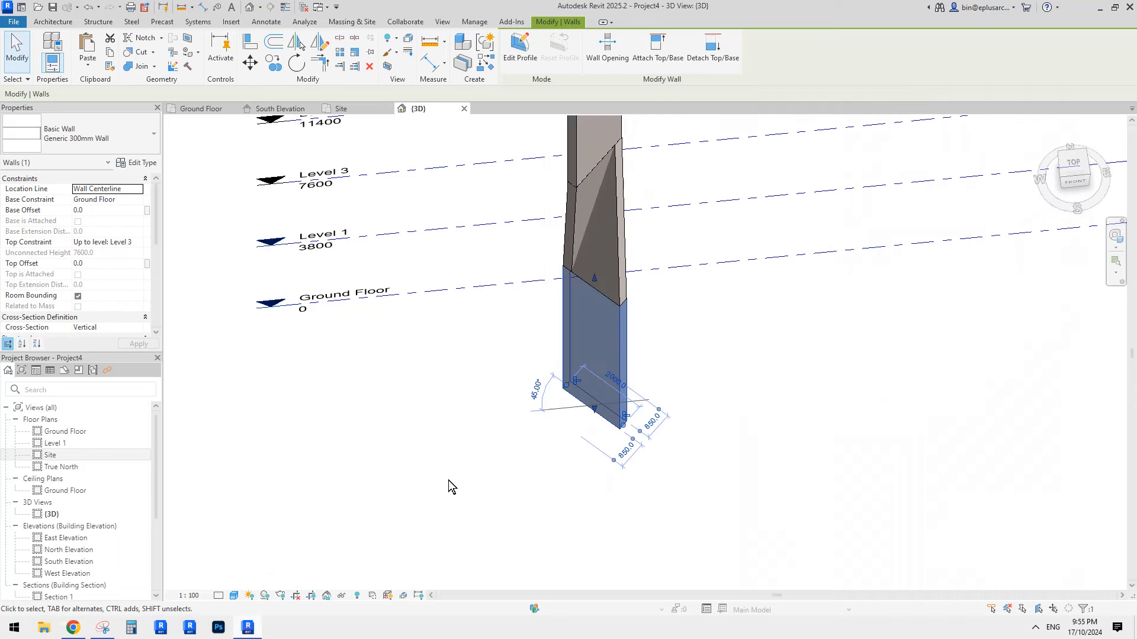
pyautogui.keyDown('shift'); pyautogui.moveTo(449, 485); pyautogui.dragTo(646, 358, button='middle'); pyautogui.keyUp('shift')
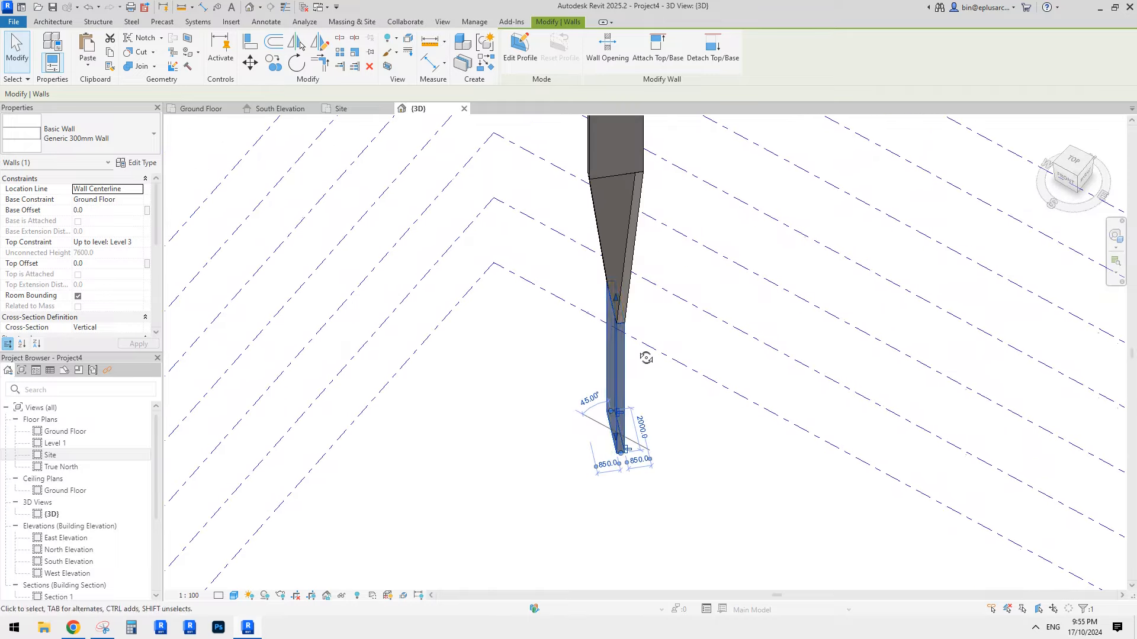
pyautogui.keyDown('shift'); pyautogui.moveTo(580, 310); pyautogui.dragTo(585, 141, button='middle'); pyautogui.keyUp('shift')
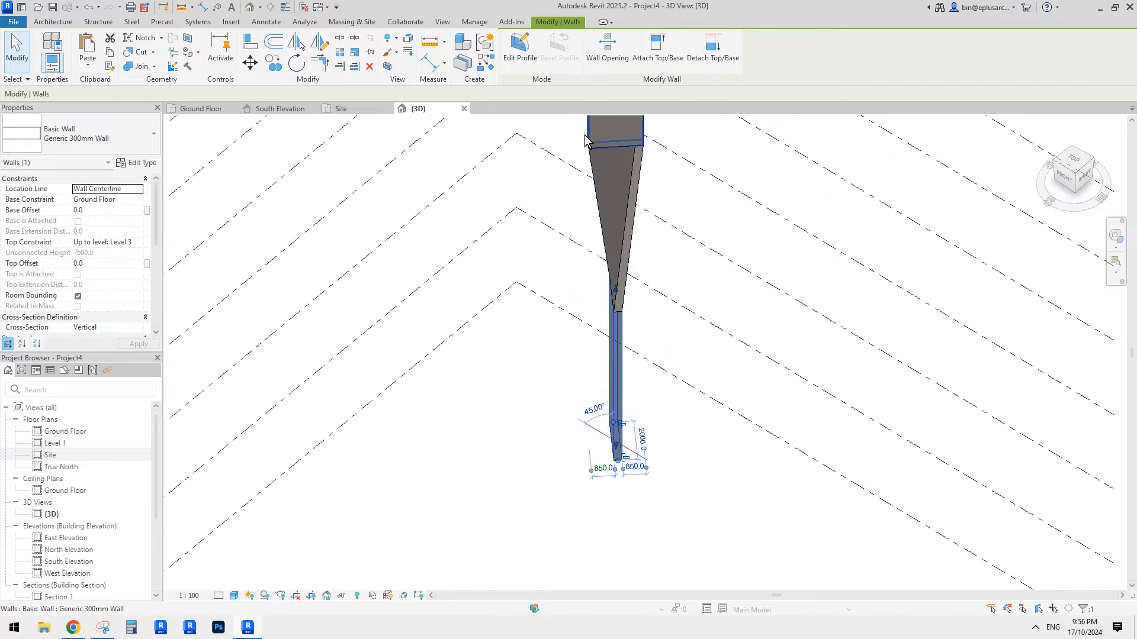
pyautogui.keyDown('shift'); pyautogui.moveTo(632, 238); pyautogui.dragTo(626, 237, button='middle'); pyautogui.keyUp('shift')
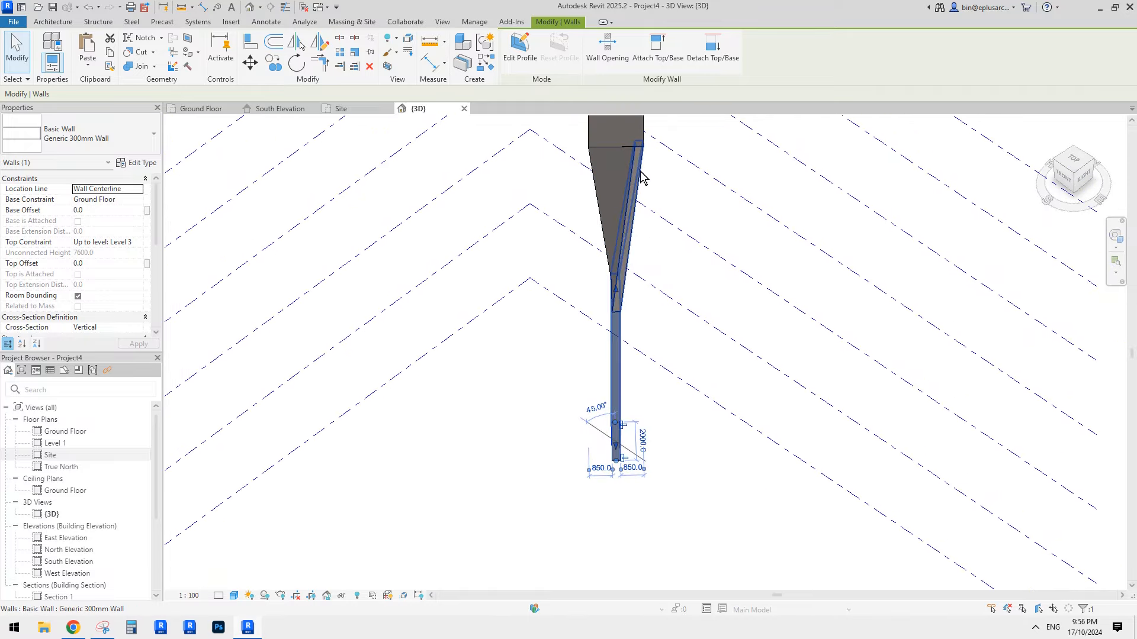
pyautogui.keyDown('shift'); pyautogui.moveTo(602, 464); pyautogui.dragTo(614, 310, button='middle'); pyautogui.keyUp('shift')
pyautogui.press('Escape')
# Align the large face of the lower wall with the narrow end face of the upper wall.
pyautogui.moveTo(603, 242); pyautogui.dragTo(591, 188, button='middle')
pyautogui.press('a')
pyautogui.press('l')
pyautogui.click(591, 188)
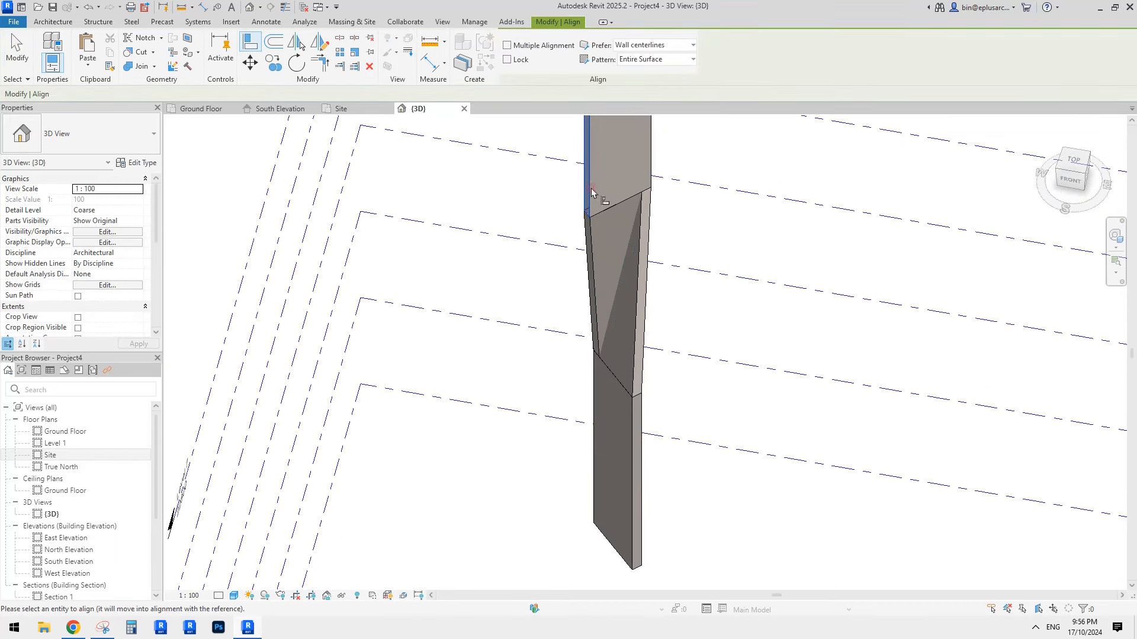
pyautogui.click(611, 450)
pyautogui.scroll(-3, 660, 444)
pyautogui.moveTo(660, 444); pyautogui.dragTo(614, 414, button='middle')
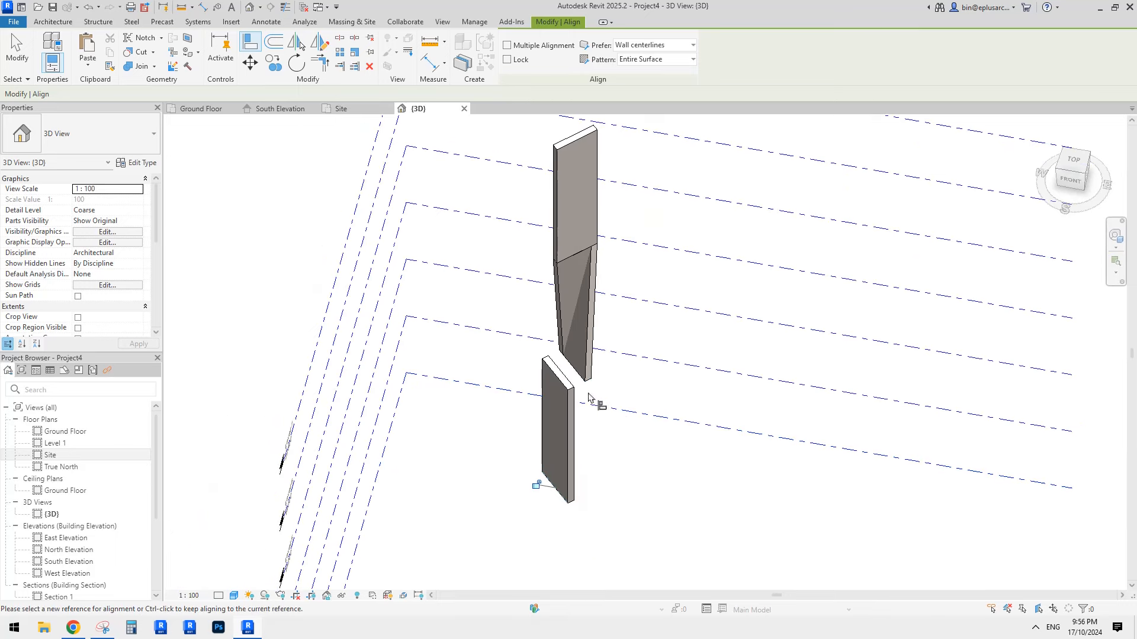
pyautogui.scroll(2, 582, 392)
pyautogui.press('Escape')
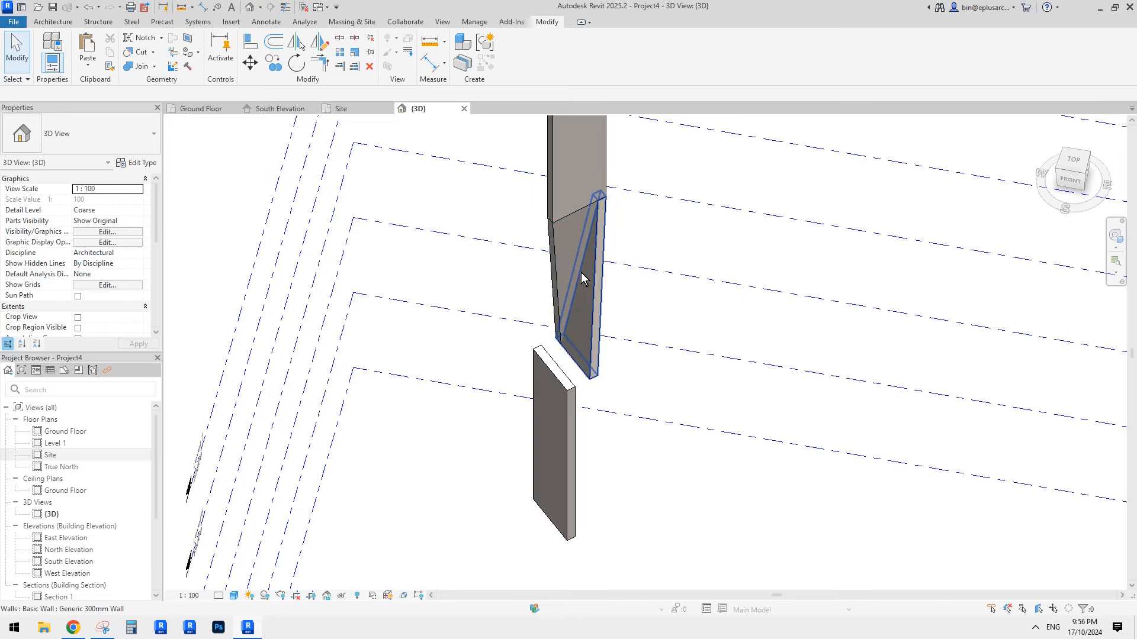
# Inspect the offset between the twisted piece and the moved lower wall, and temporarily hide the face-based wall covering the mass.
pyautogui.moveTo(603, 405); pyautogui.dragTo(629, 379, button='middle')
pyautogui.scroll(2, 603, 357)
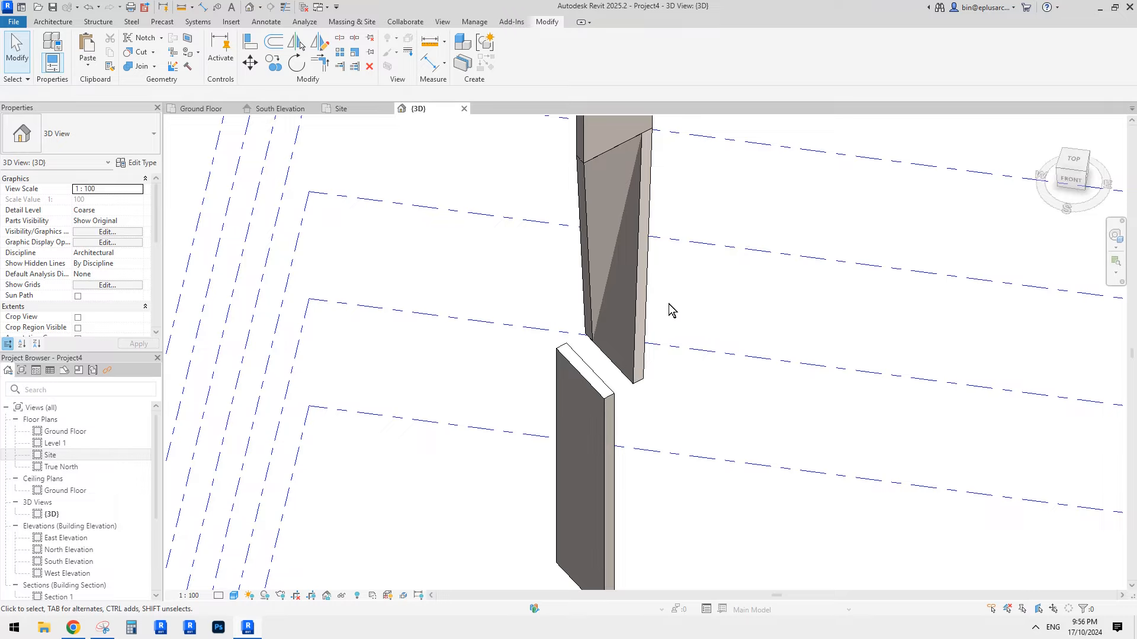
pyautogui.keyDown('shift'); pyautogui.moveTo(693, 314); pyautogui.dragTo(509, 301, button='middle'); pyautogui.keyUp('shift')
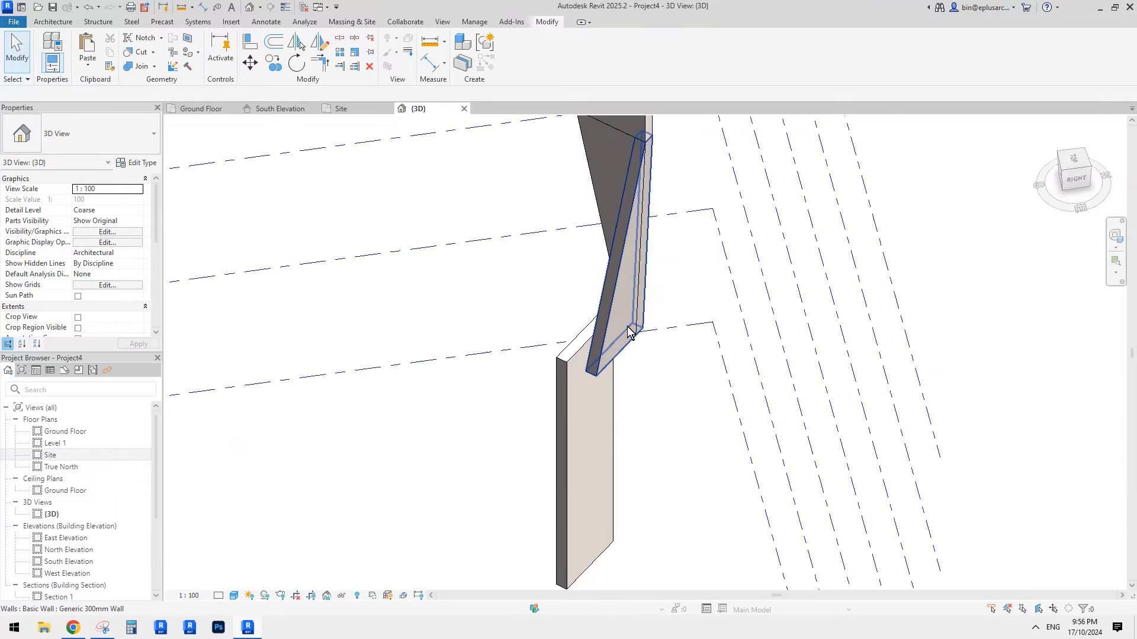
pyautogui.keyDown('shift'); pyautogui.moveTo(619, 400); pyautogui.dragTo(975, 333, button='middle'); pyautogui.keyUp('shift')
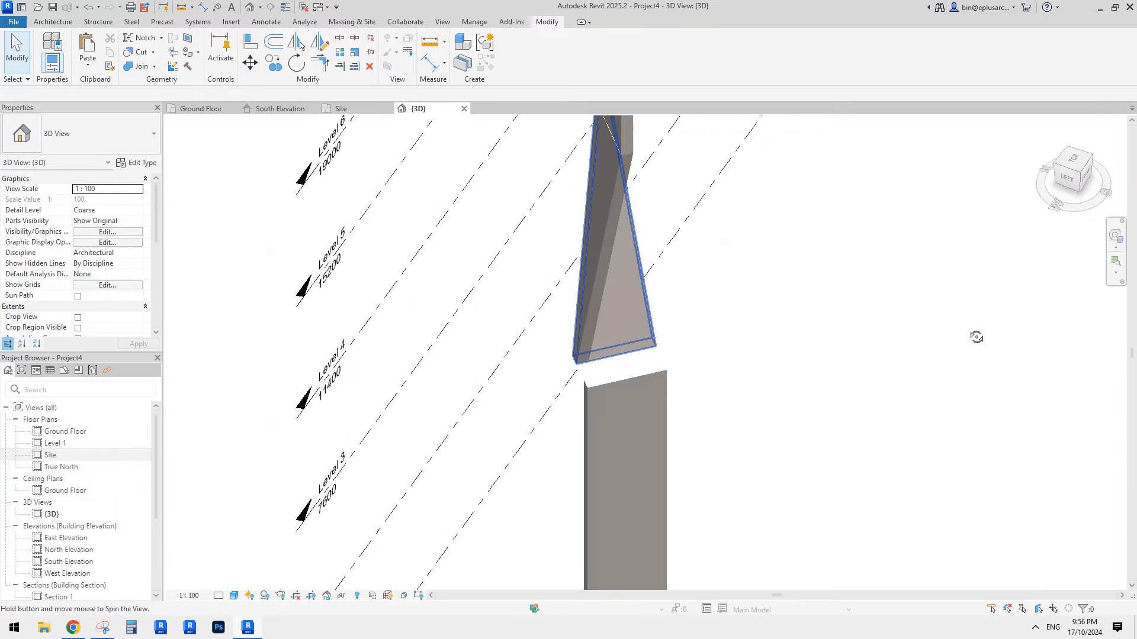
pyautogui.click(602, 198)
pyautogui.keyDown('shift'); pyautogui.moveTo(602, 197); pyautogui.dragTo(517, 284, button='middle'); pyautogui.keyUp('shift')
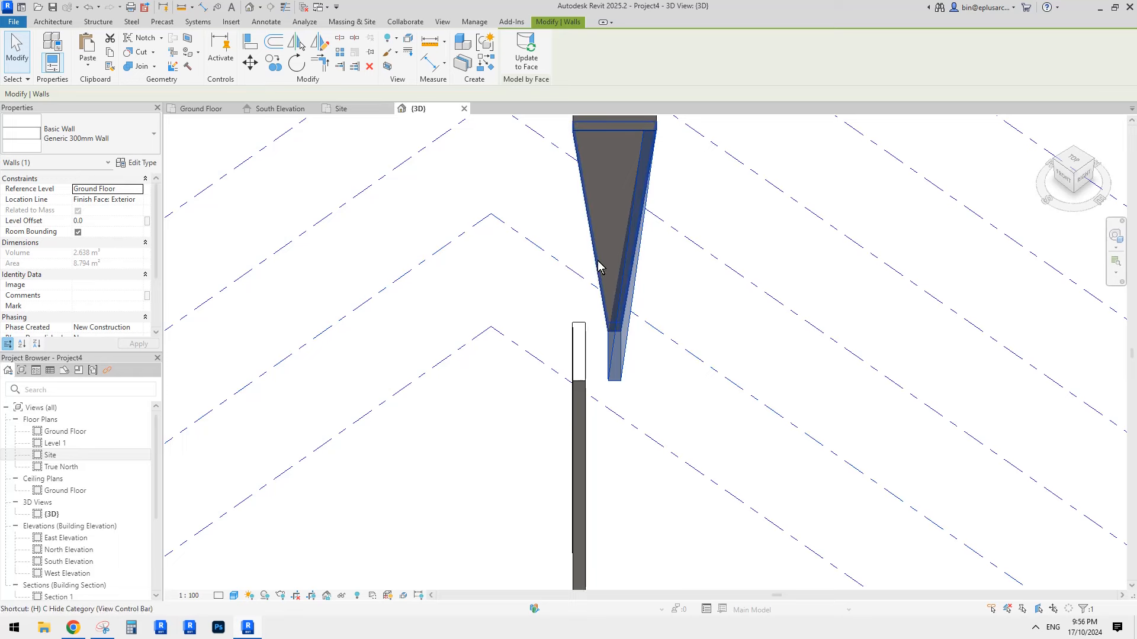
pyautogui.press('c')
pyautogui.click(634, 323)
pyautogui.keyDown('shift'); pyautogui.moveTo(634, 323); pyautogui.dragTo(746, 365, button='middle'); pyautogui.keyUp('shift')
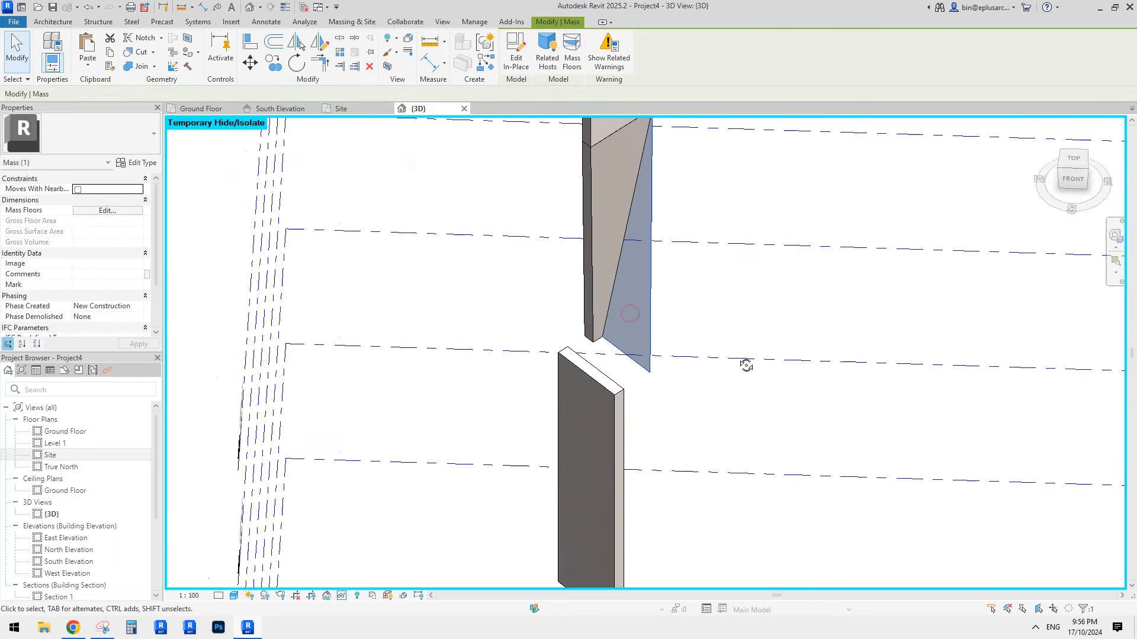
# Edit the mass in place so its forms follow the moved lower wall, and finish the mass.
pyautogui.press('Escape')
pyautogui.click(649, 346)
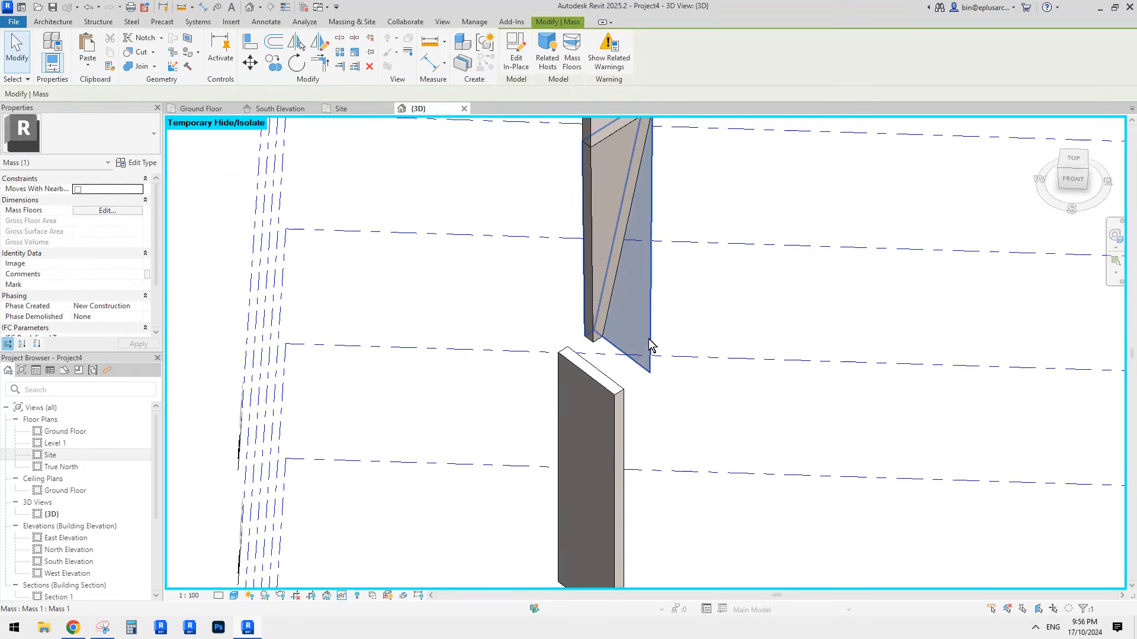
pyautogui.click(520, 61)
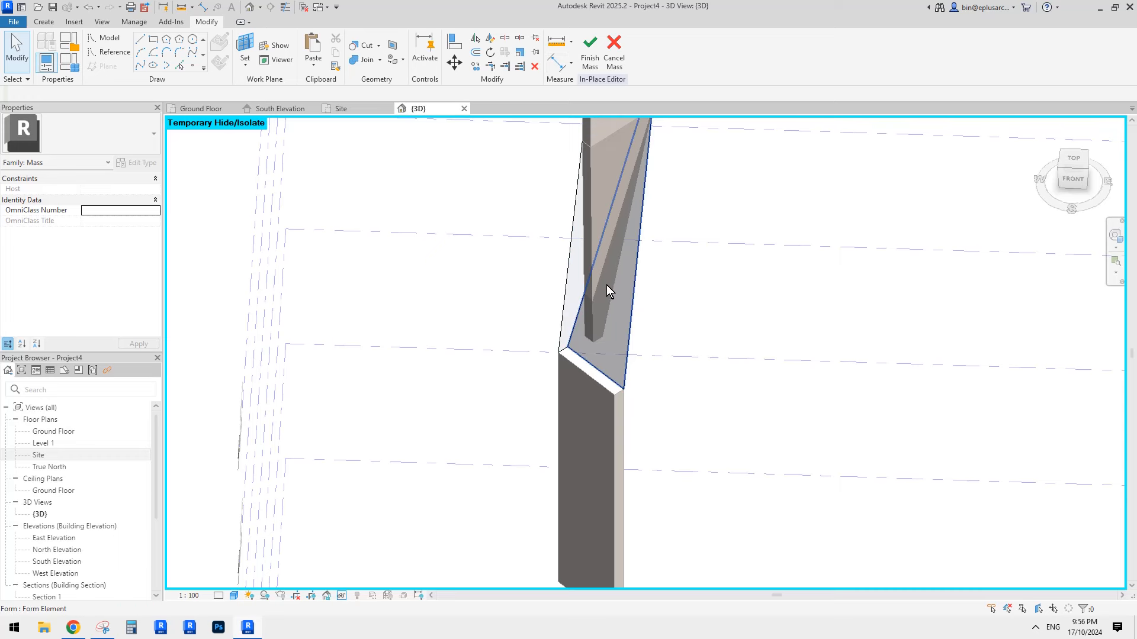
pyautogui.scroll(-1, 606, 285)
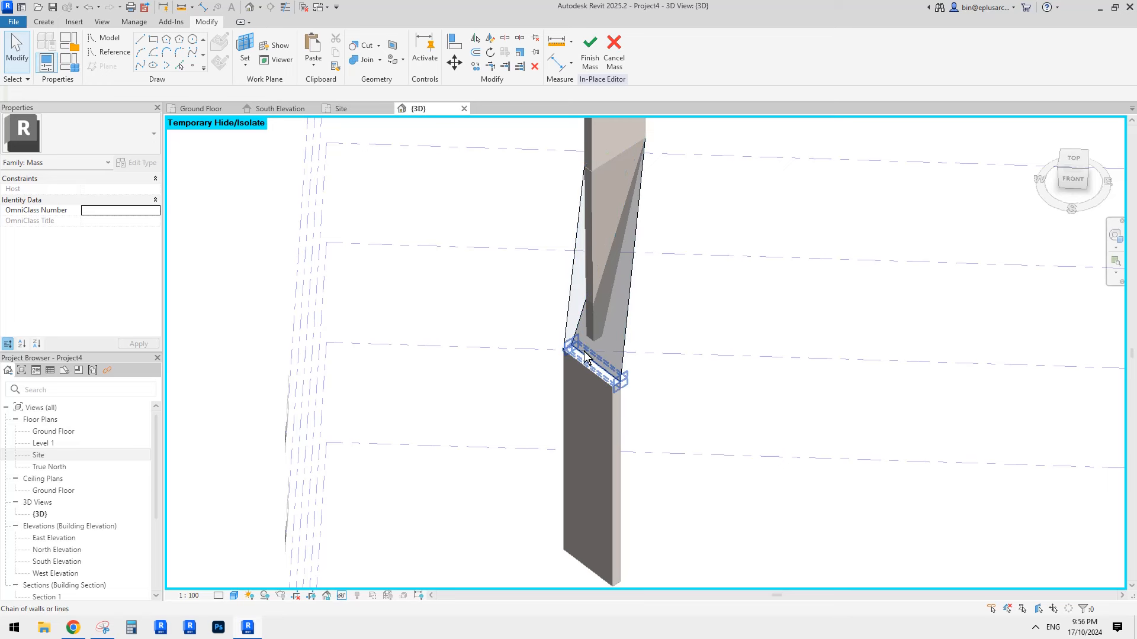
pyautogui.click(592, 62)
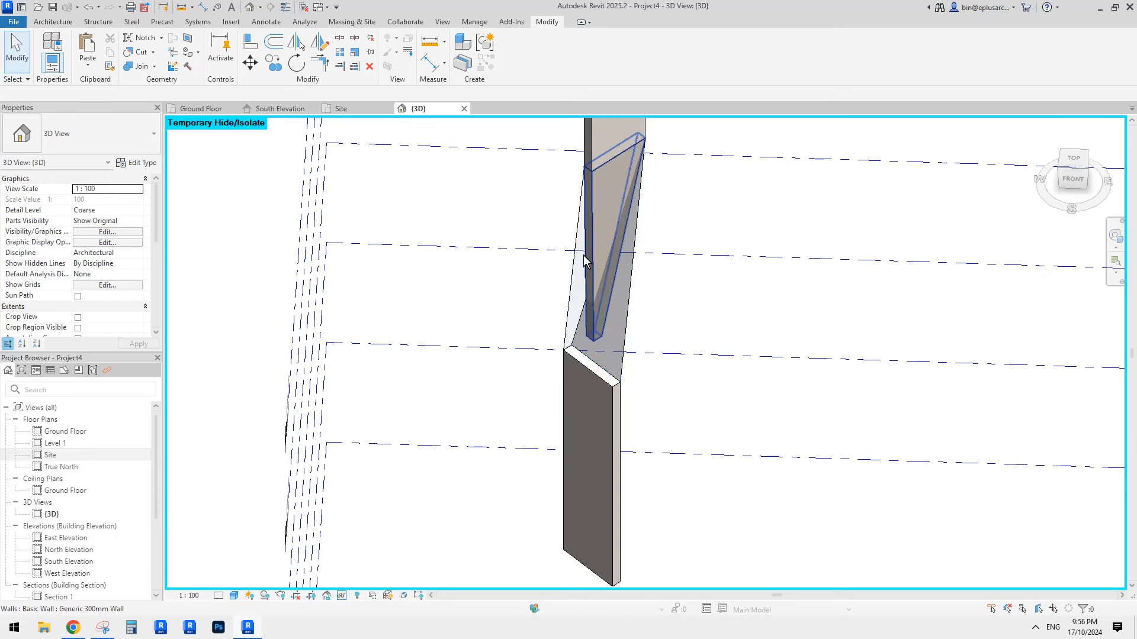
# Reset the temporary hide and update both face-based walls to the changed mass faces.
pyautogui.moveTo(655, 259); pyautogui.dragTo(642, 261, button='middle')
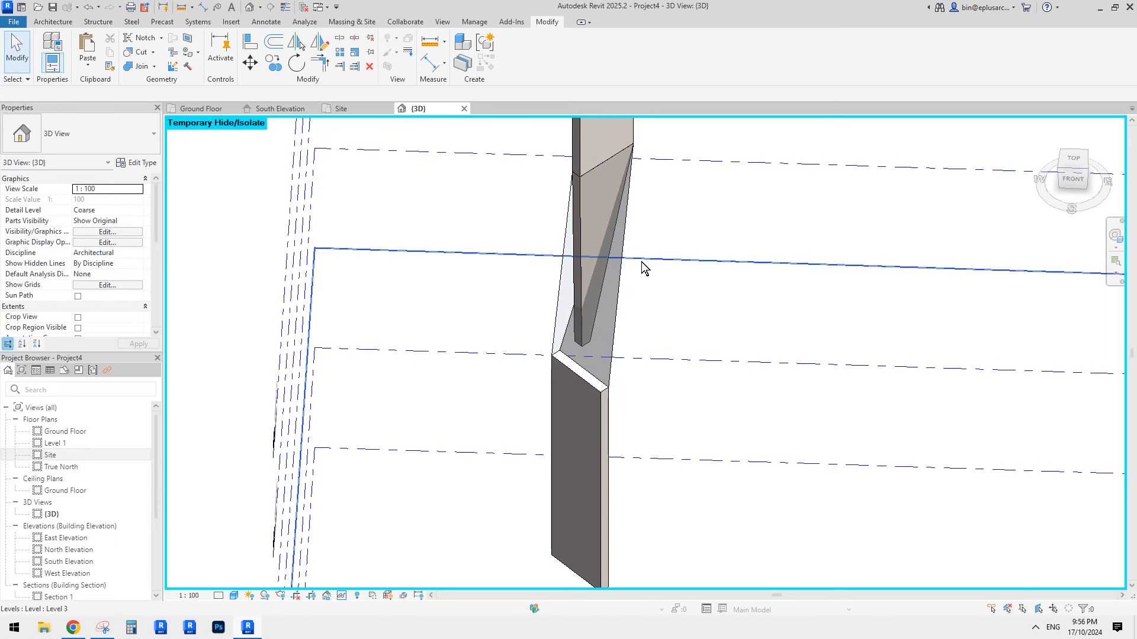
pyautogui.press('r')
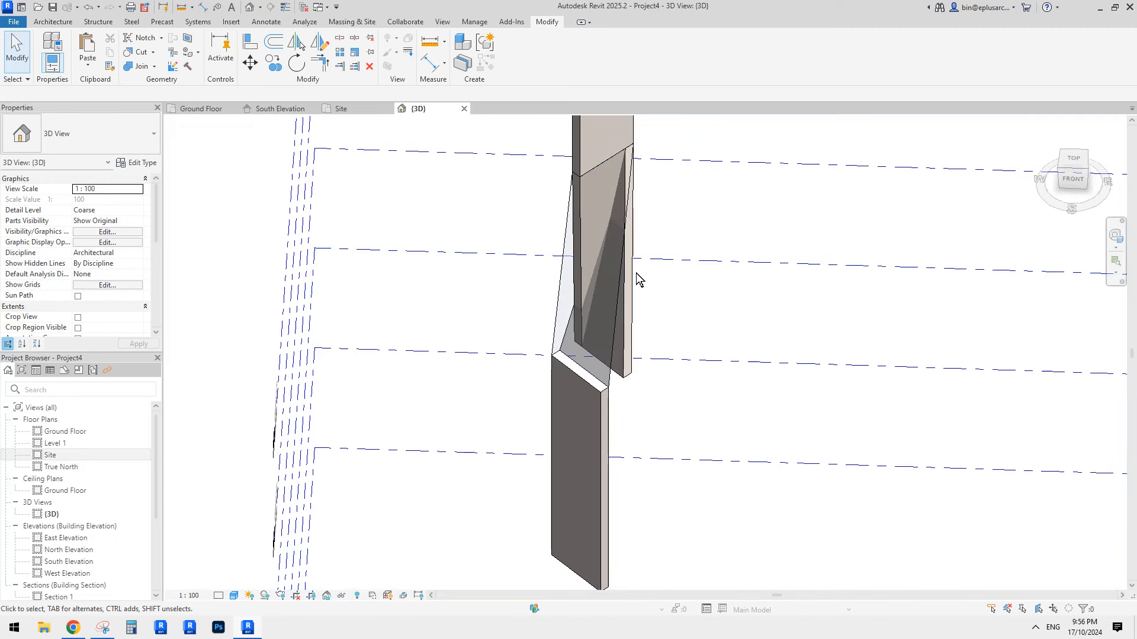
pyautogui.click(630, 333)
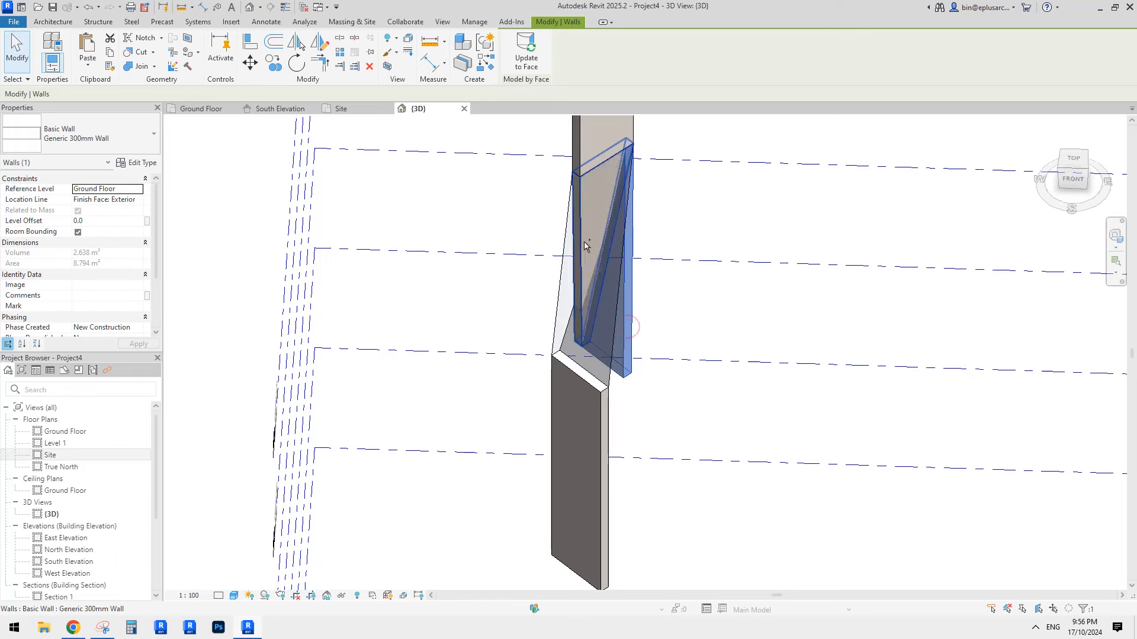
pyautogui.keyDown('ctrl'); pyautogui.click(586, 246); pyautogui.keyUp('ctrl')
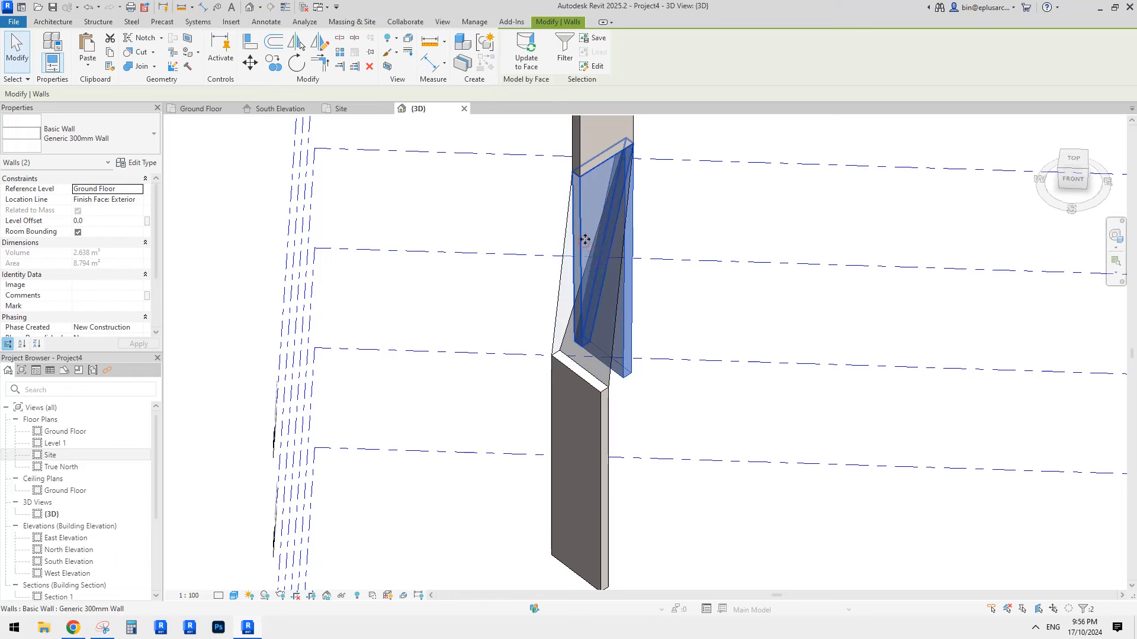
pyautogui.click(529, 53)
pyautogui.click(729, 206)
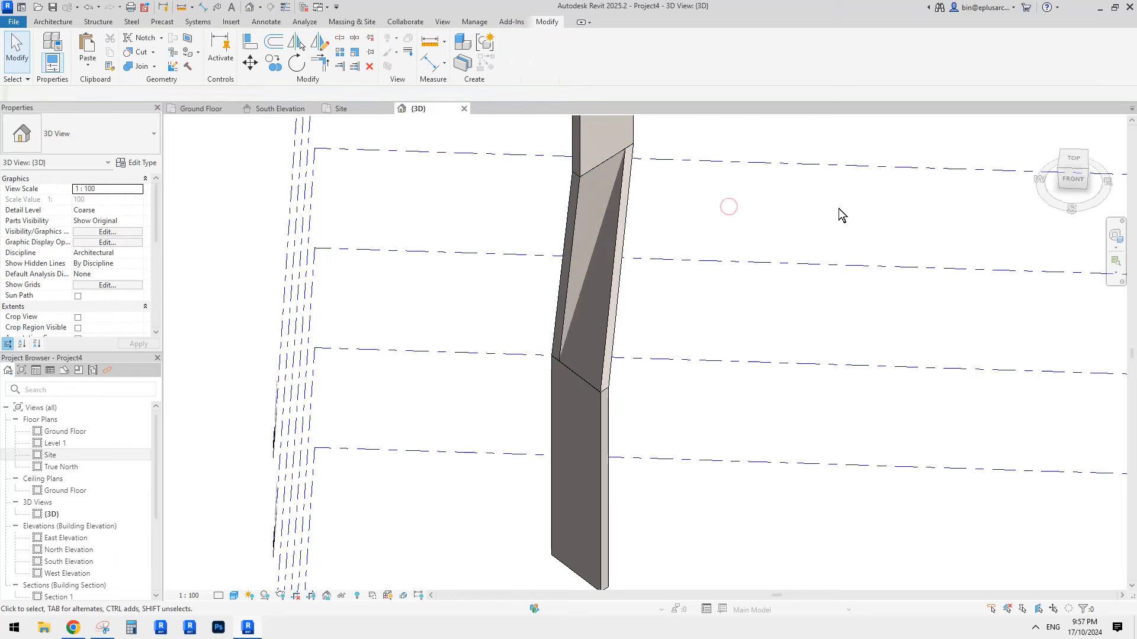
# Examine from above how the lower wall, the twisted piece and the upper wall line up.
pyautogui.keyDown('shift'); pyautogui.moveTo(838, 208); pyautogui.dragTo(809, 340, button='middle'); pyautogui.keyUp('shift')
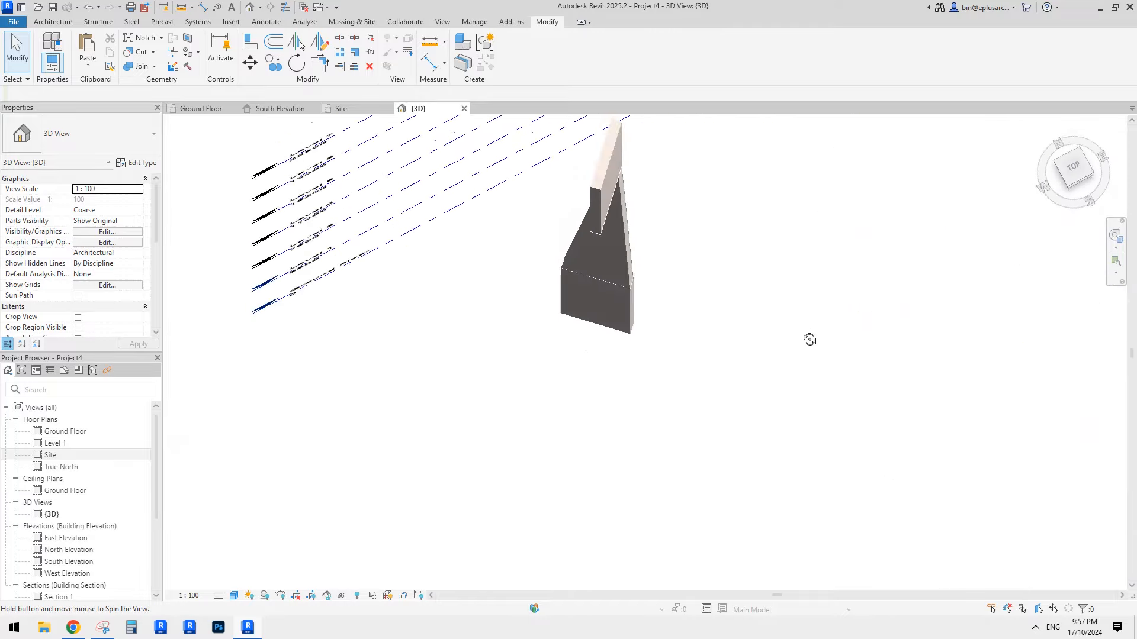
pyautogui.click(618, 294)
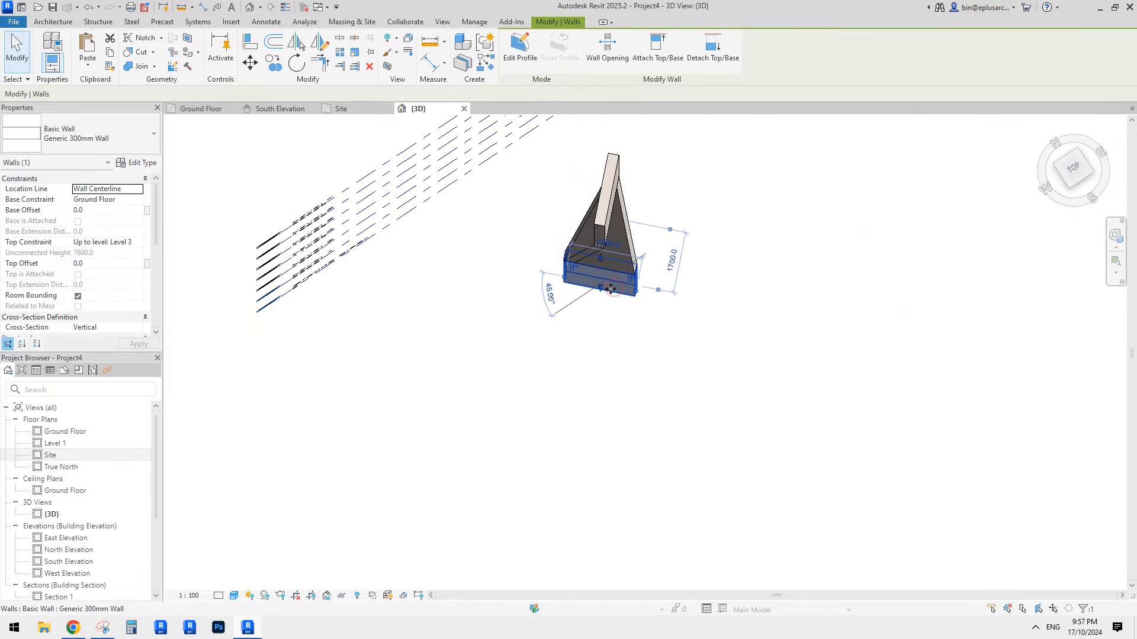
pyautogui.moveTo(601, 285)
pyautogui.keyDown('shift'); pyautogui.mouseDown(button='middle')
pyautogui.moveTo(622, 294)
pyautogui.moveTo(599, 251)
pyautogui.mouseUp(button='middle'); pyautogui.keyUp('shift')
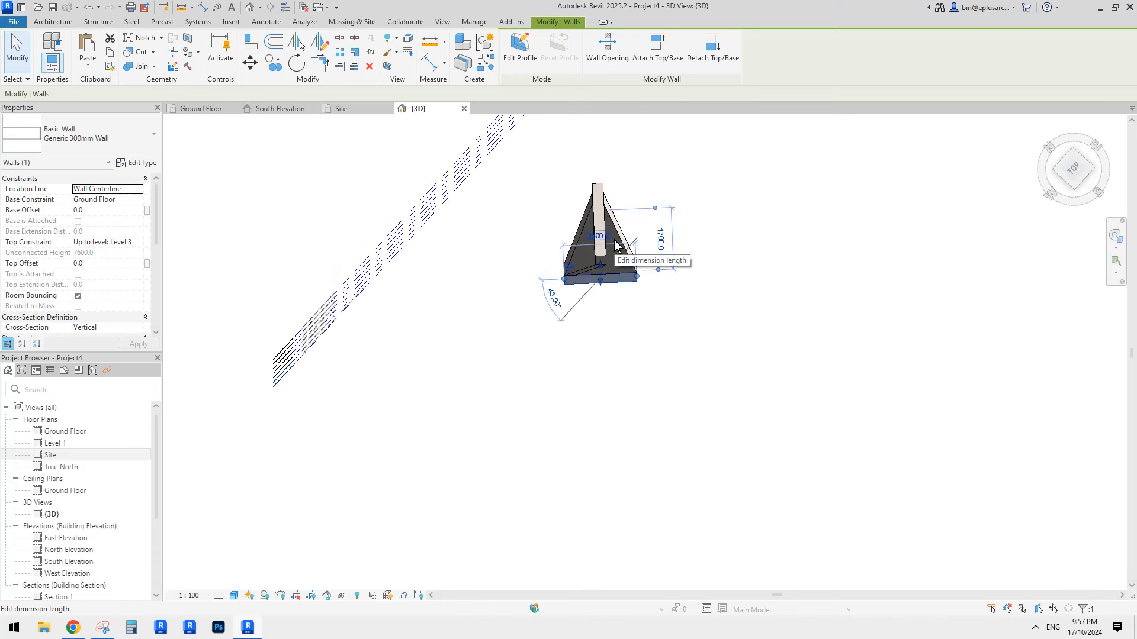
pyautogui.keyDown('shift'); pyautogui.moveTo(614, 240); pyautogui.dragTo(538, 192, button='middle'); pyautogui.keyUp('shift')
pyautogui.click(685, 215)
pyautogui.moveTo(686, 214); pyautogui.dragTo(769, 330, button='middle')
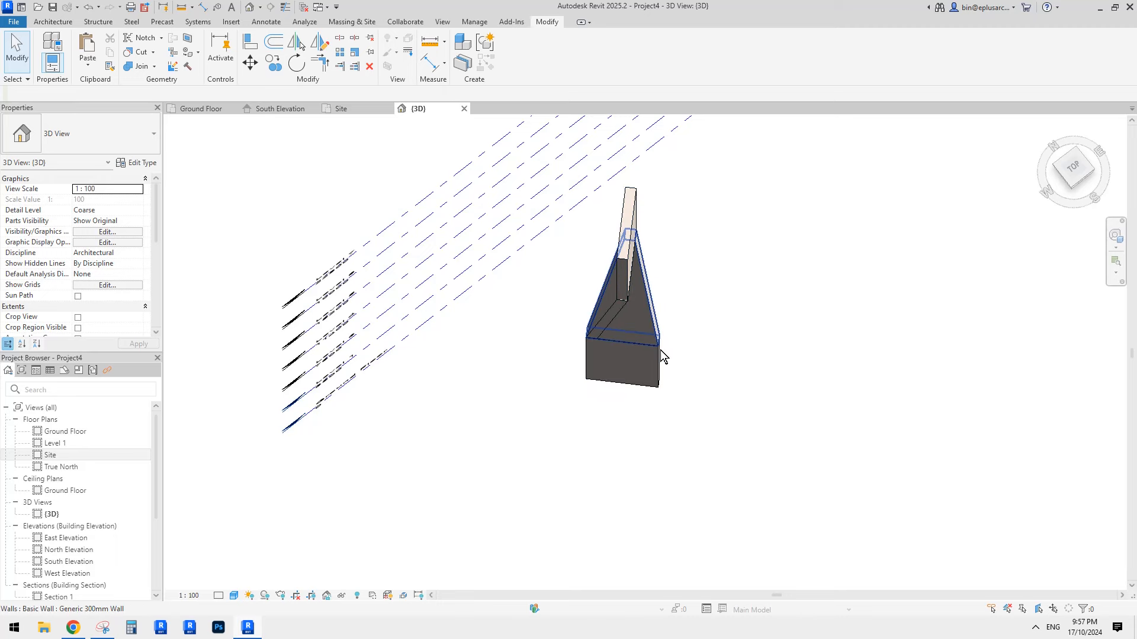
pyautogui.keyDown('shift'); pyautogui.moveTo(660, 352); pyautogui.dragTo(658, 393, button='middle'); pyautogui.keyUp('shift')
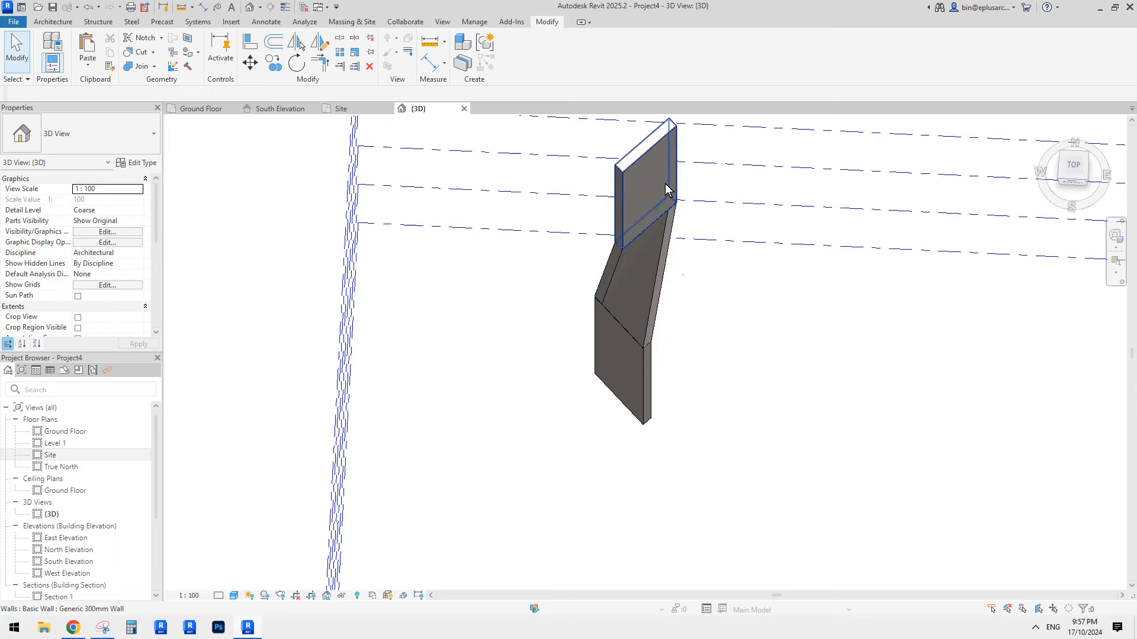
# Align the large face of the upper wall with the narrow end face of the lower wall.
pyautogui.scroll(2, 652, 324)
pyautogui.press('a')
pyautogui.press('l')
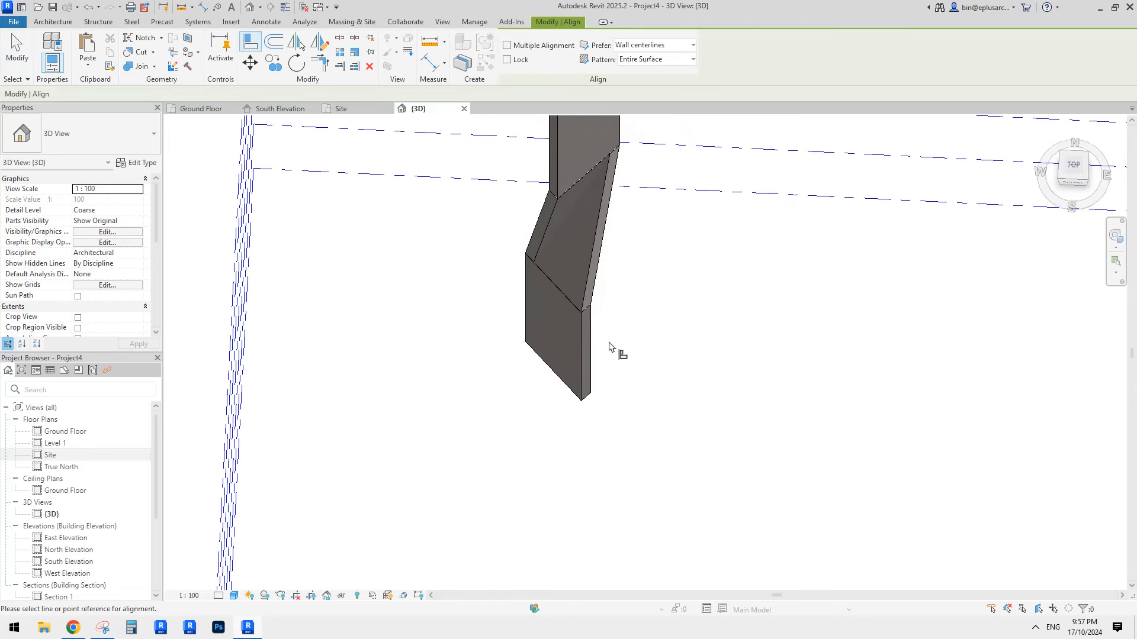
pyautogui.moveTo(581, 325); pyautogui.dragTo(581, 389, button='middle')
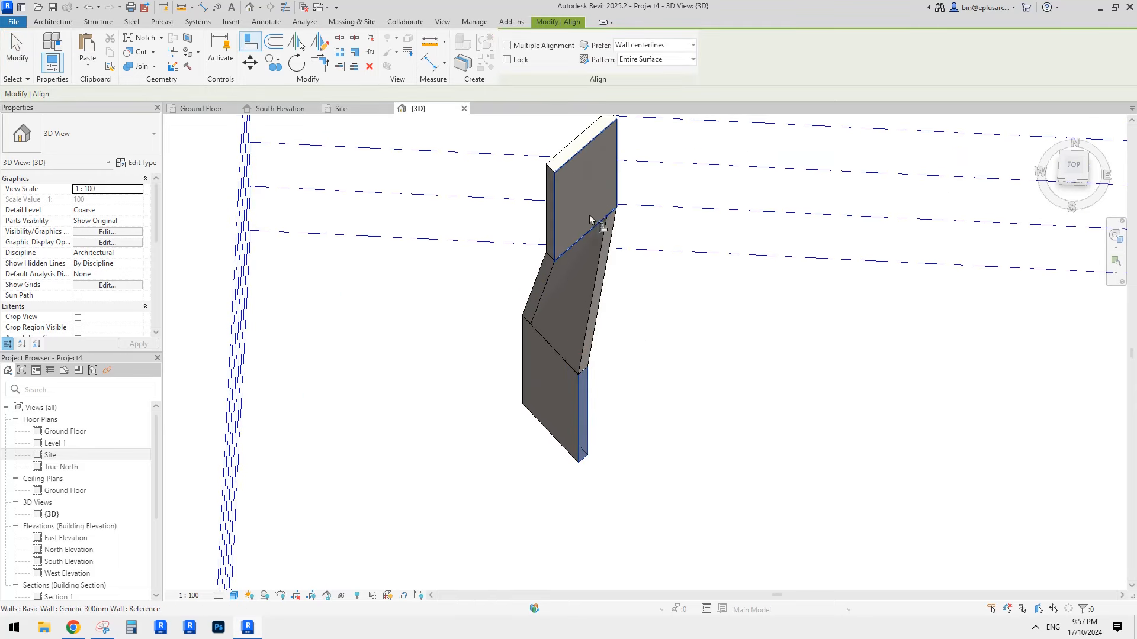
pyautogui.click(586, 201)
pyautogui.press('Escape')
pyautogui.press('Escape')
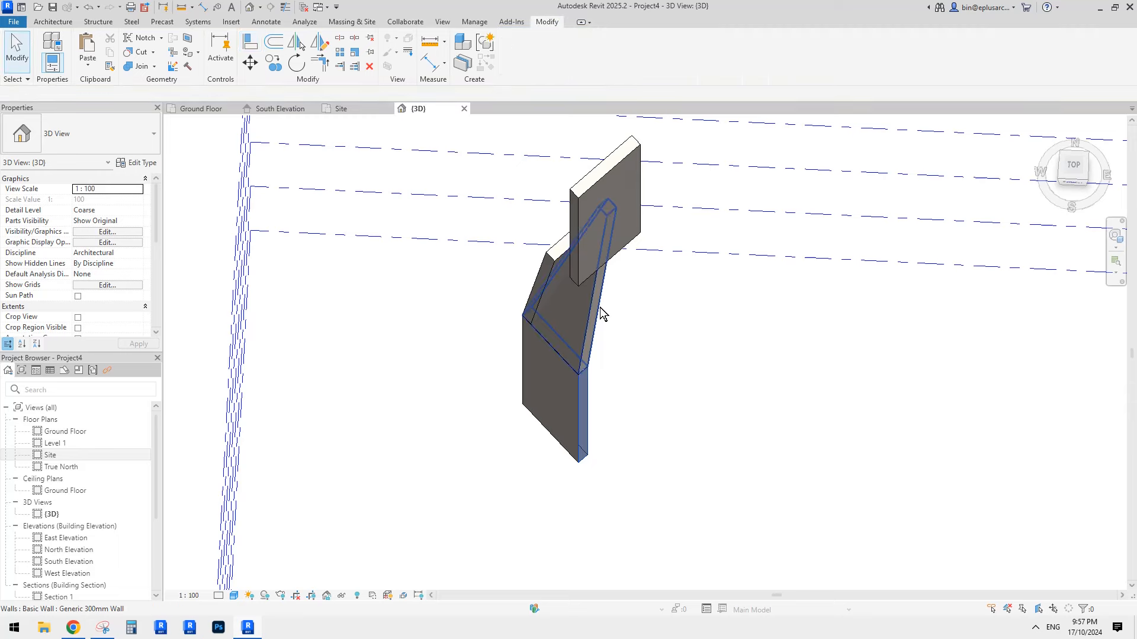
# Edit the mass in place so its forms follow the moved upper wall, and finish the mass.
pyautogui.moveTo(602, 315)
pyautogui.keyDown('shift'); pyautogui.mouseDown(button='middle')
pyautogui.moveTo(498, 215)
pyautogui.moveTo(577, 252)
pyautogui.moveTo(594, 312)
pyautogui.mouseUp(button='middle'); pyautogui.keyUp('shift')
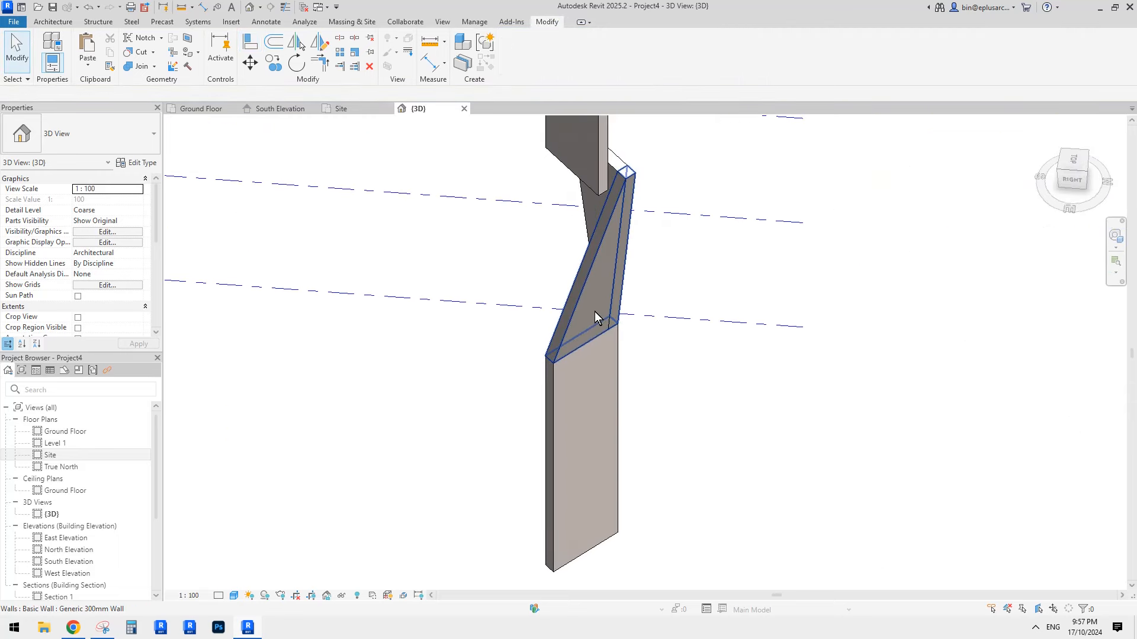
pyautogui.click(592, 310)
pyautogui.scroll(-2, 592, 310)
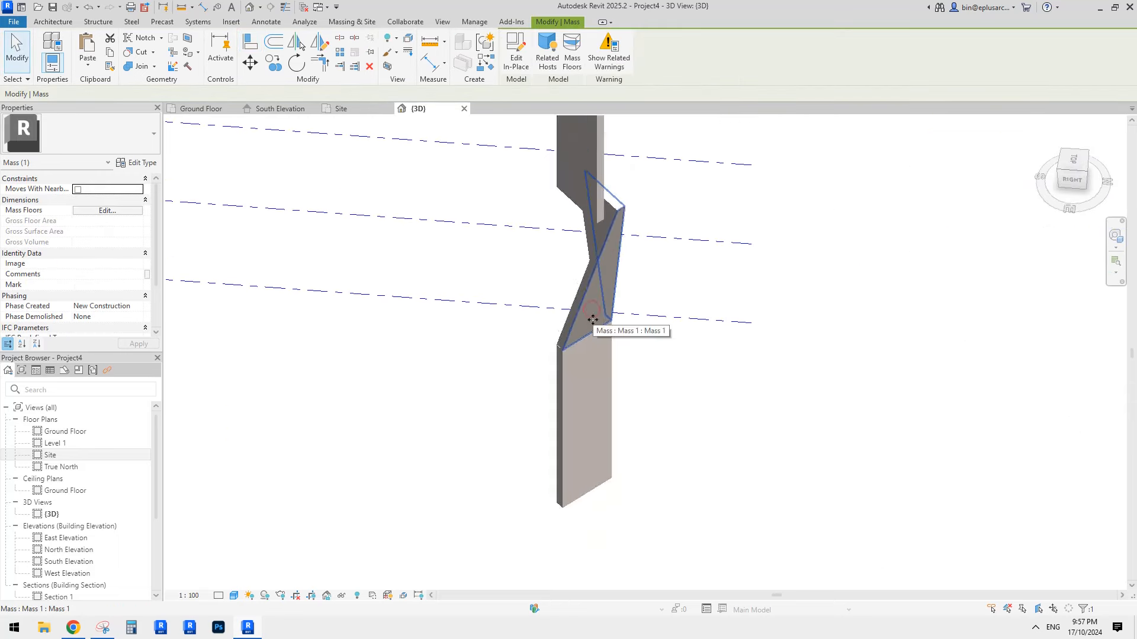
pyautogui.keyDown('shift'); pyautogui.moveTo(505, 300); pyautogui.dragTo(540, 194, button='middle'); pyautogui.keyUp('shift')
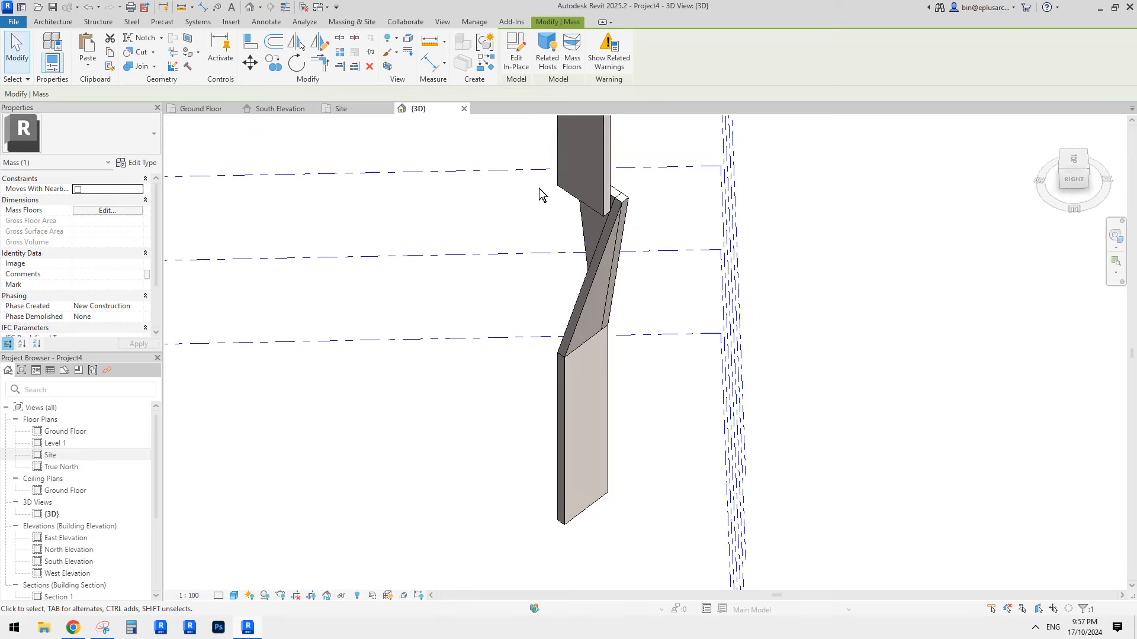
pyautogui.click(518, 47)
pyautogui.keyDown('shift'); pyautogui.moveTo(592, 141); pyautogui.dragTo(642, 245, button='middle'); pyautogui.keyUp('shift')
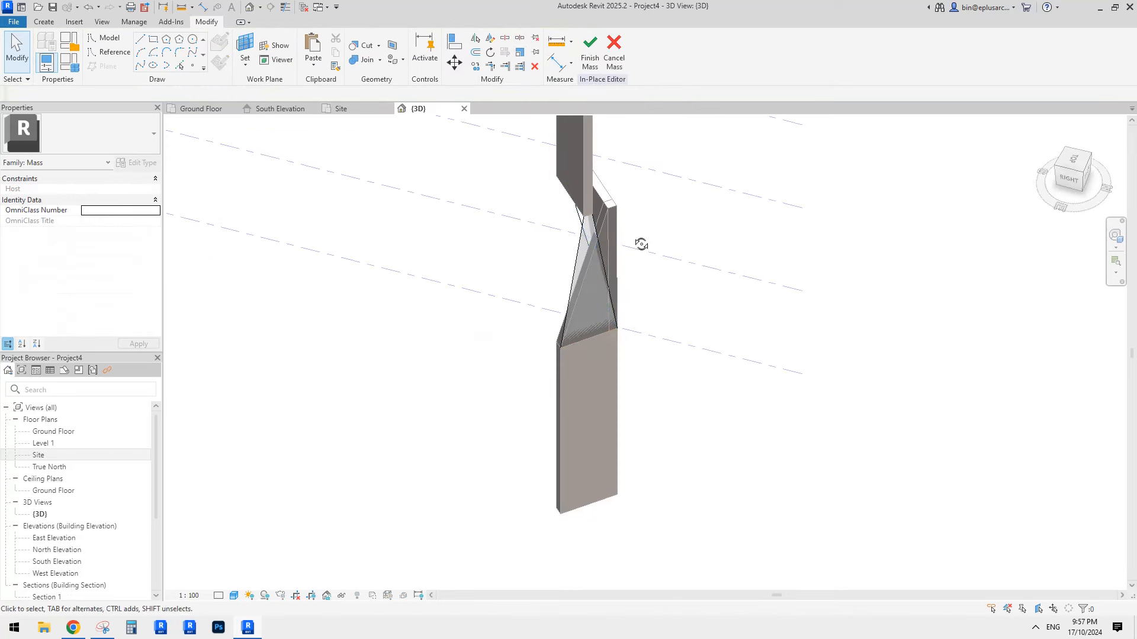
pyautogui.click(589, 56)
# Update both face-based walls of the twisted piece to the changed mass faces.
pyautogui.scroll(2, 623, 204)
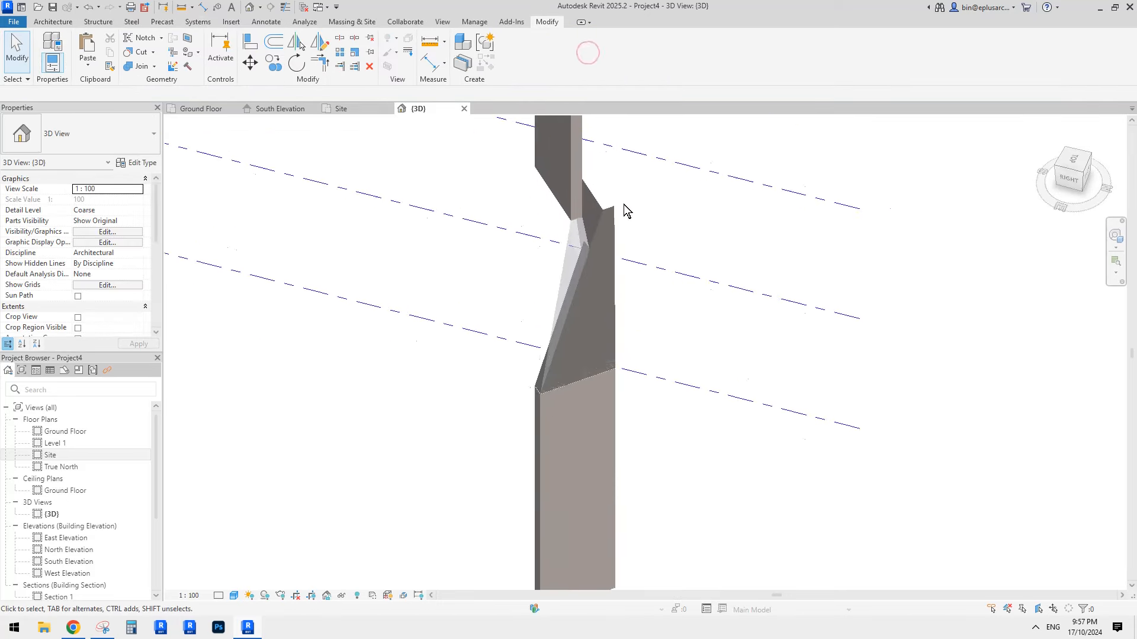
pyautogui.click(604, 229)
pyautogui.keyDown('ctrl'); pyautogui.click(573, 127); pyautogui.keyUp('ctrl')
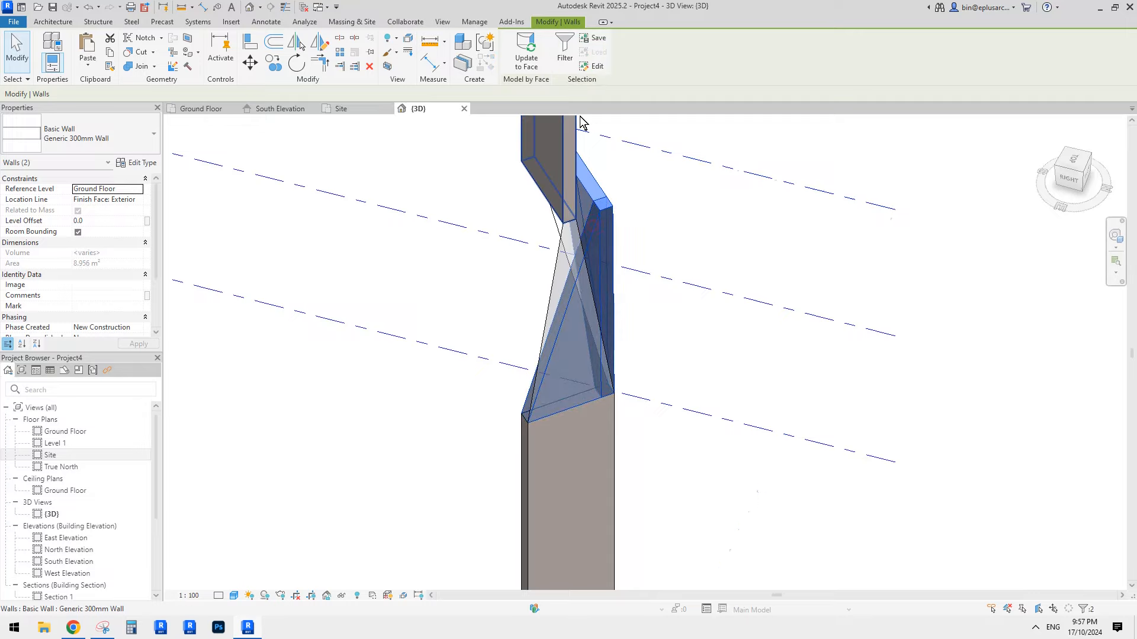
pyautogui.click(535, 52)
pyautogui.click(680, 209)
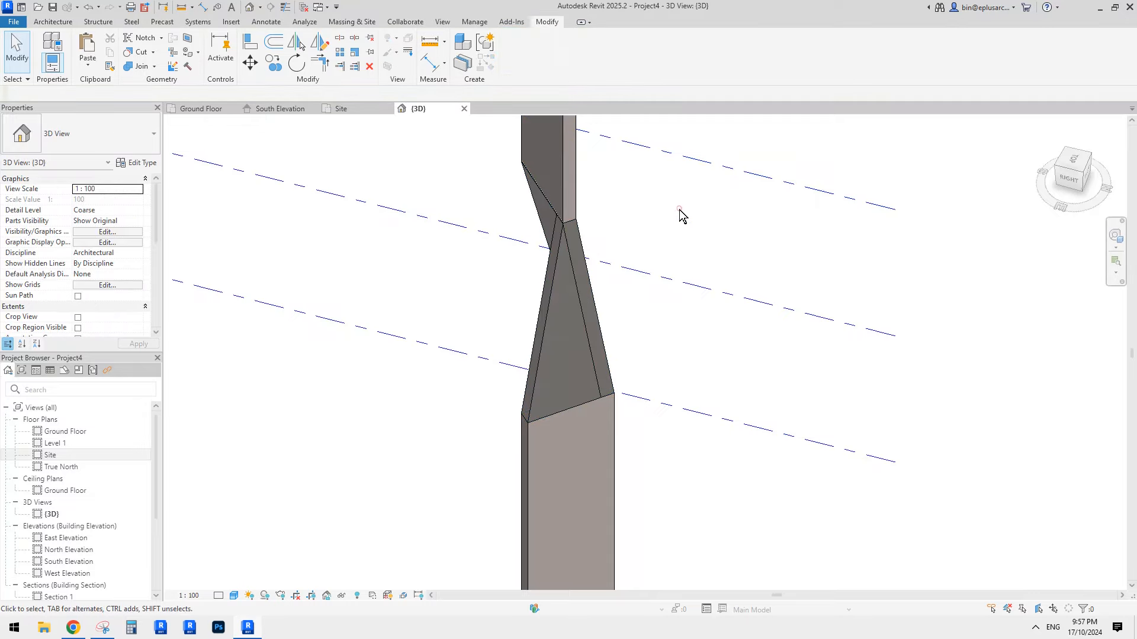
# Examine the rebuilt twist and the upper wall's position from the top and in perspective-like angled views.
pyautogui.keyDown('shift'); pyautogui.moveTo(679, 210); pyautogui.dragTo(585, 350, button='middle'); pyautogui.keyUp('shift')
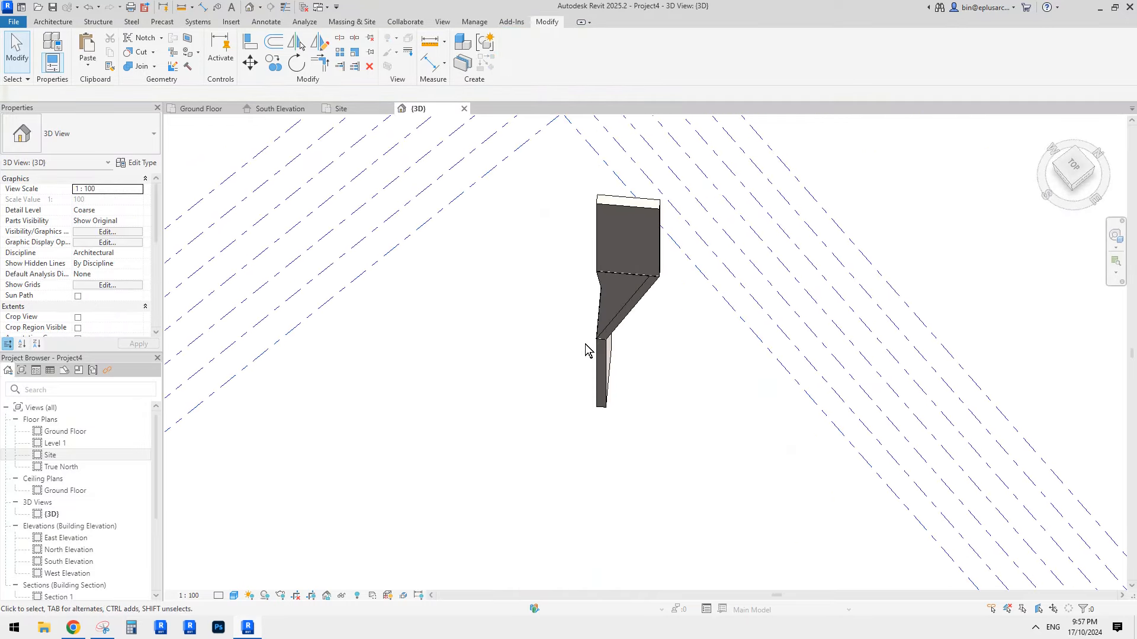
pyautogui.keyDown('shift'); pyautogui.moveTo(693, 391); pyautogui.dragTo(668, 391, button='middle'); pyautogui.keyUp('shift')
pyautogui.click(1079, 167)
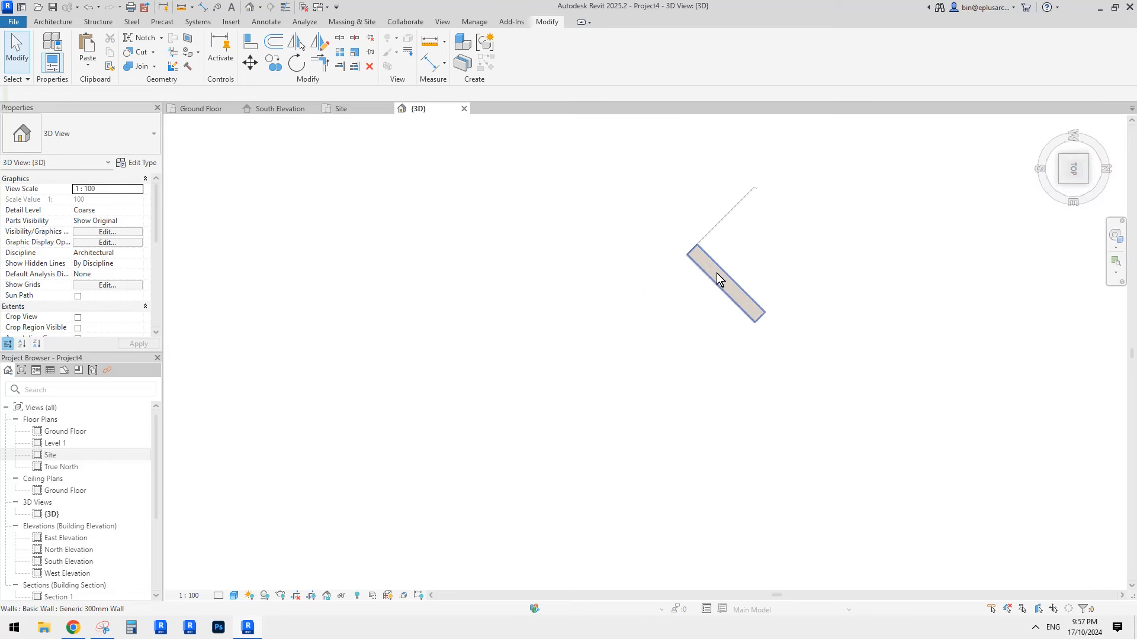
pyautogui.click(719, 280)
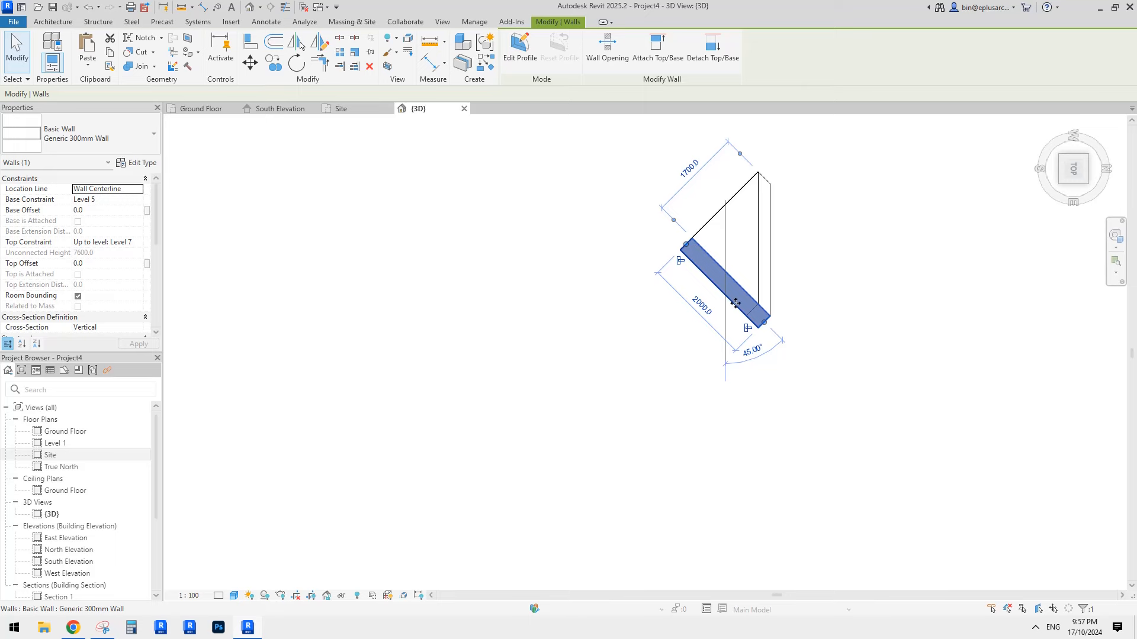
pyautogui.keyDown('shift'); pyautogui.moveTo(724, 343); pyautogui.dragTo(718, 324, button='middle'); pyautogui.keyUp('shift')
pyautogui.click(718, 324)
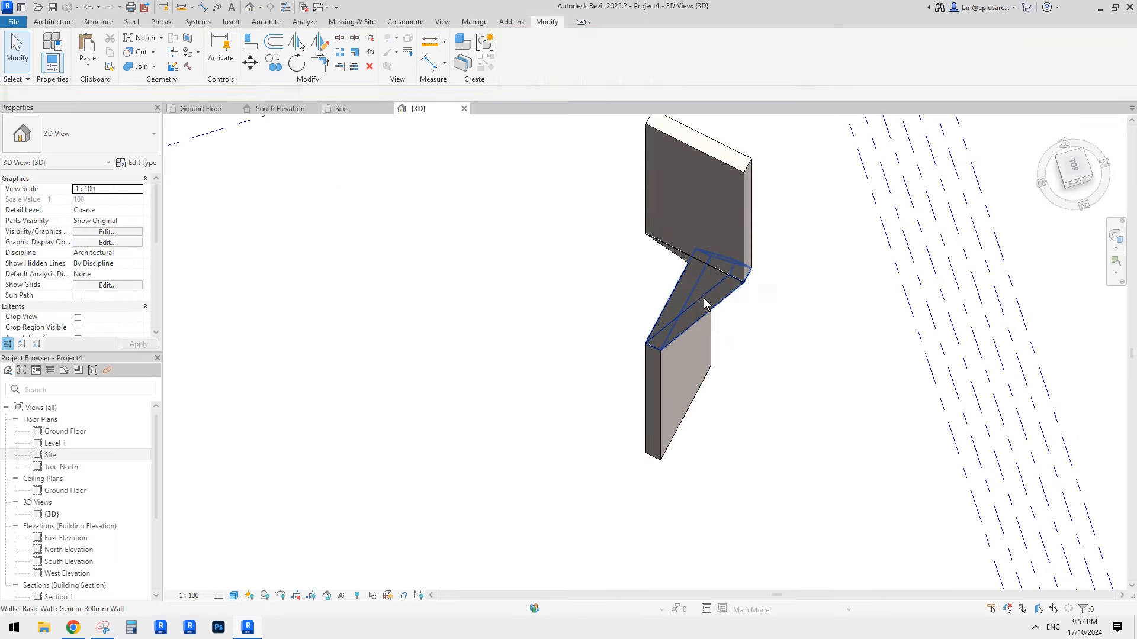
pyautogui.click(703, 299)
pyautogui.click(720, 392)
pyautogui.moveTo(721, 399); pyautogui.dragTo(670, 322, button='middle')
# Copy the lower wall to a spot just in front of the original.
pyautogui.click(674, 339)
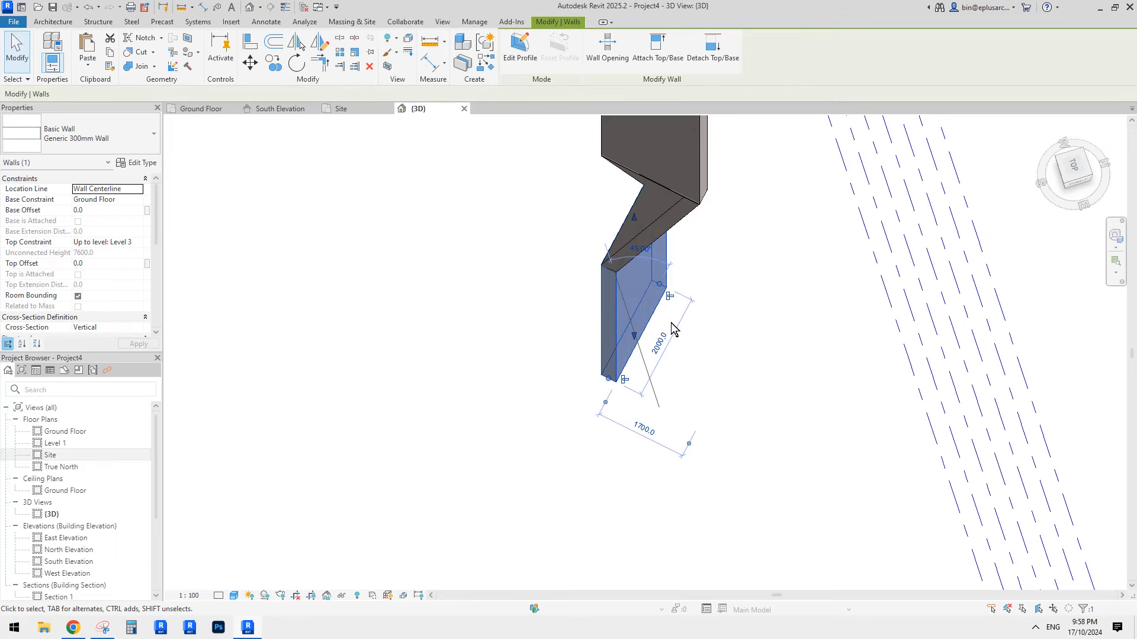
pyautogui.press('c')
pyautogui.press('o')
pyautogui.click(675, 362)
pyautogui.click(708, 441)
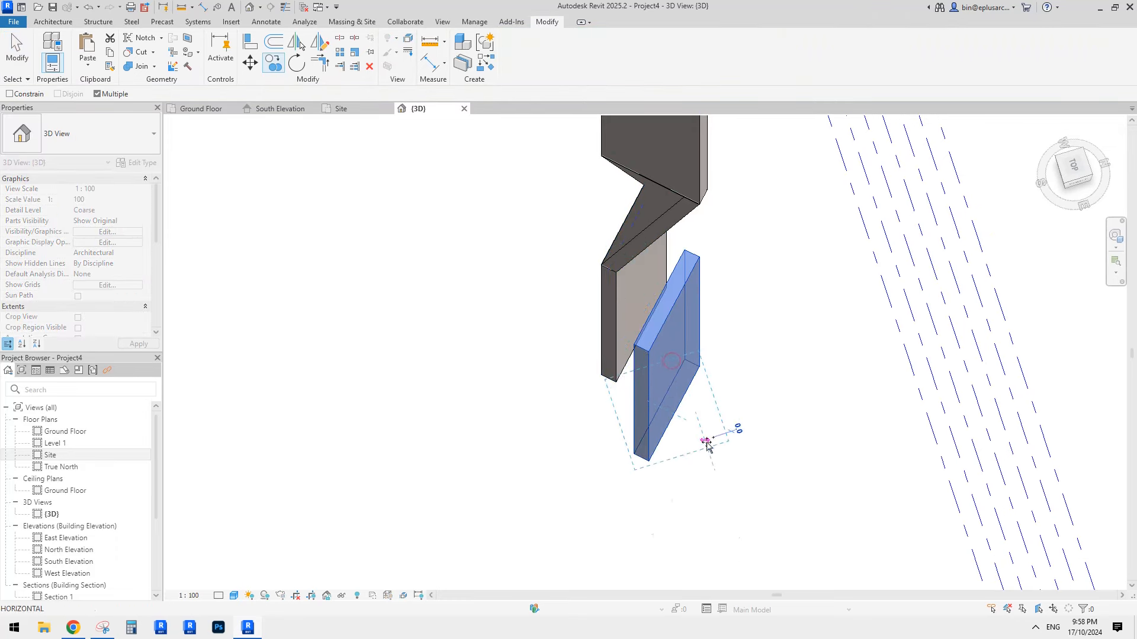
pyautogui.press('Escape')
# Try rotating the copied wall by 90° with the copy option on, and undo the rotation.
pyautogui.press('r')
pyautogui.press('o')
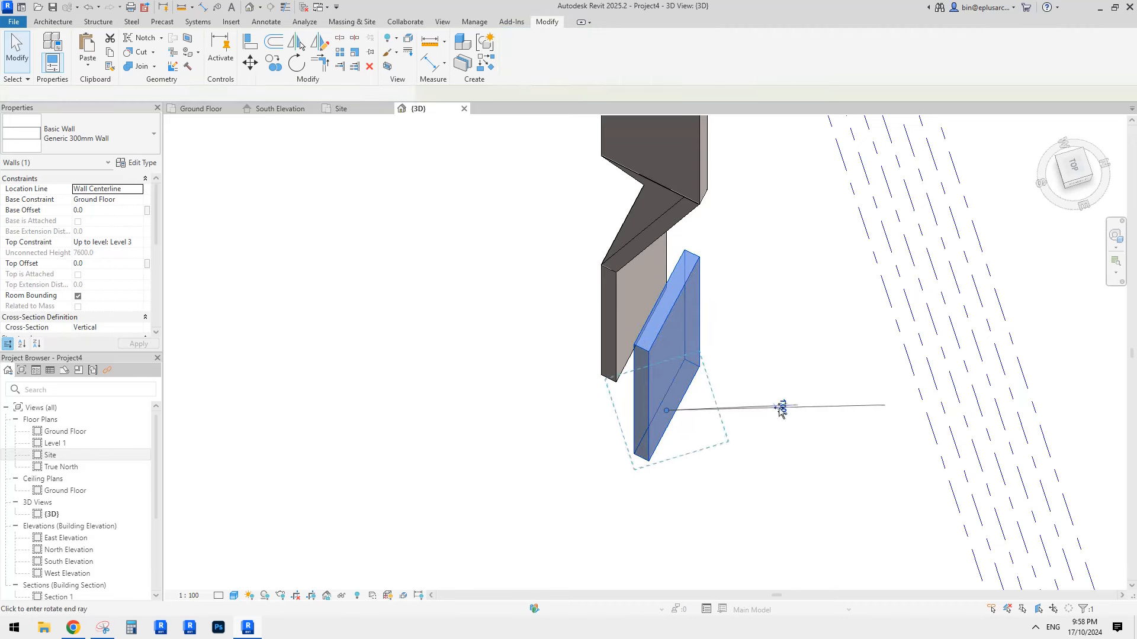
pyautogui.click(766, 404)
pyautogui.write('90')
pyautogui.press('Return')
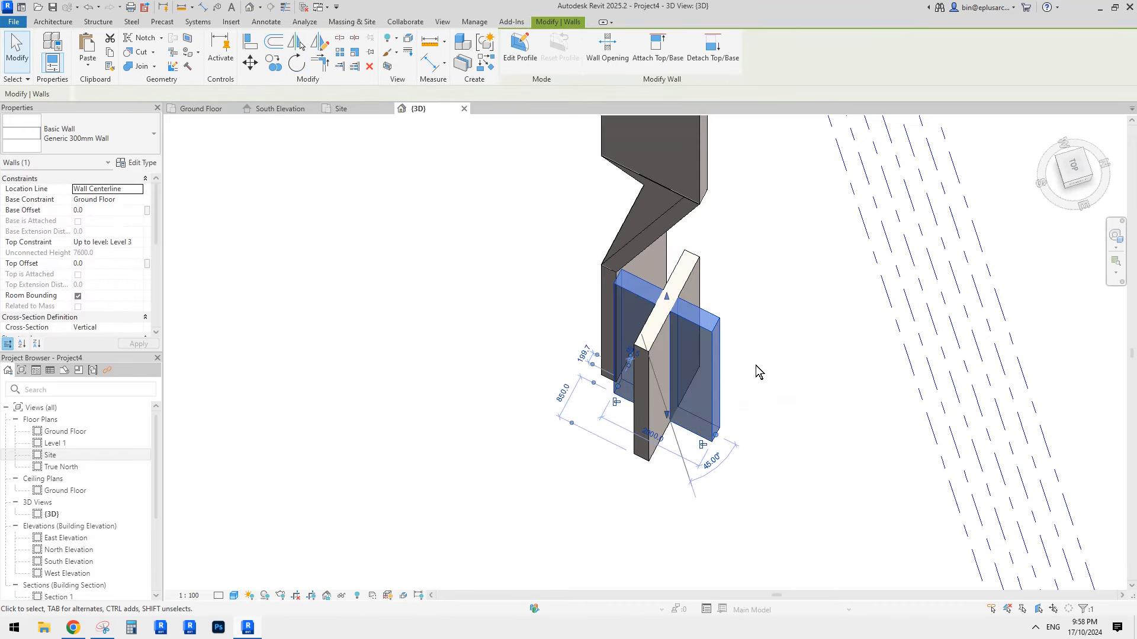
pyautogui.hotkey('ctrl', 'z')
# Rotate the copied wall by 90° with the copy option off.
pyautogui.click(691, 350)
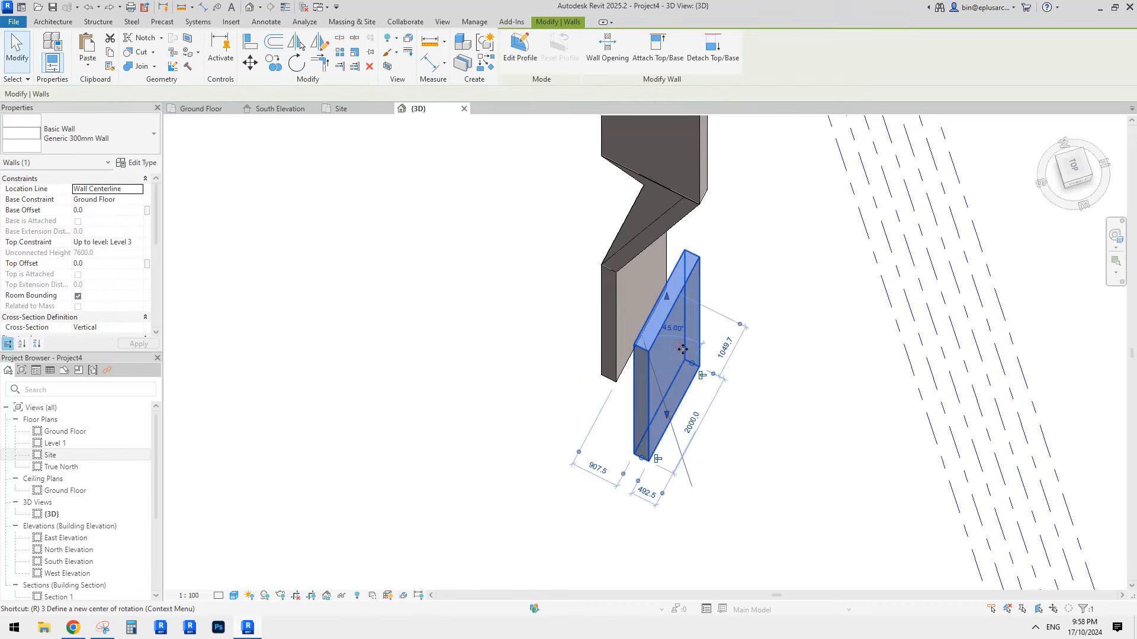
pyautogui.press('r')
pyautogui.press('o')
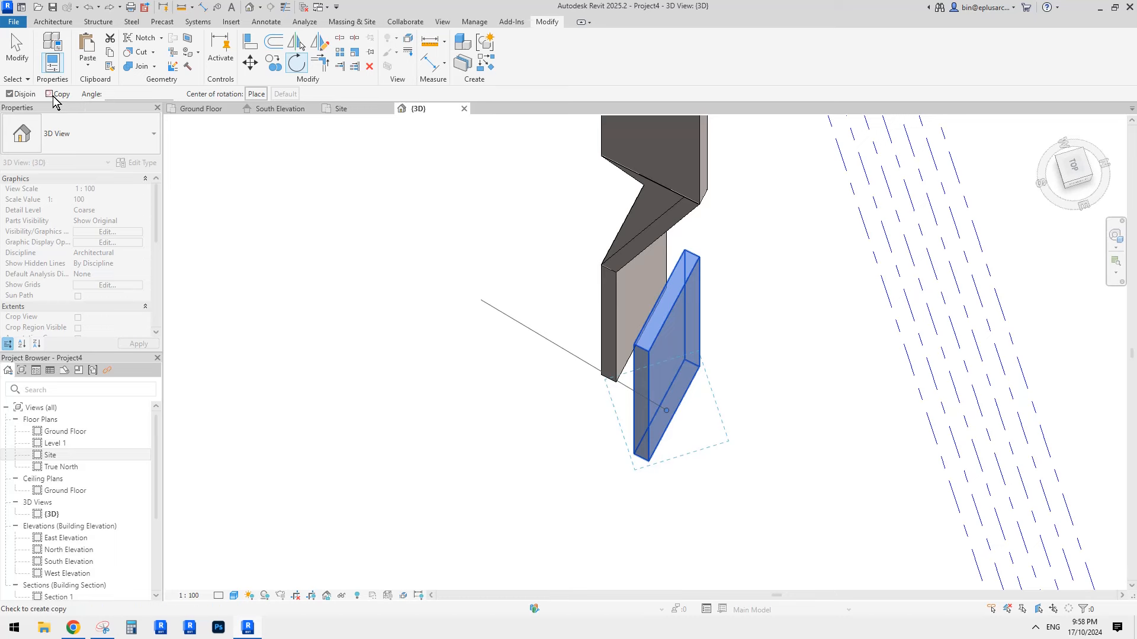
pyautogui.click(762, 329)
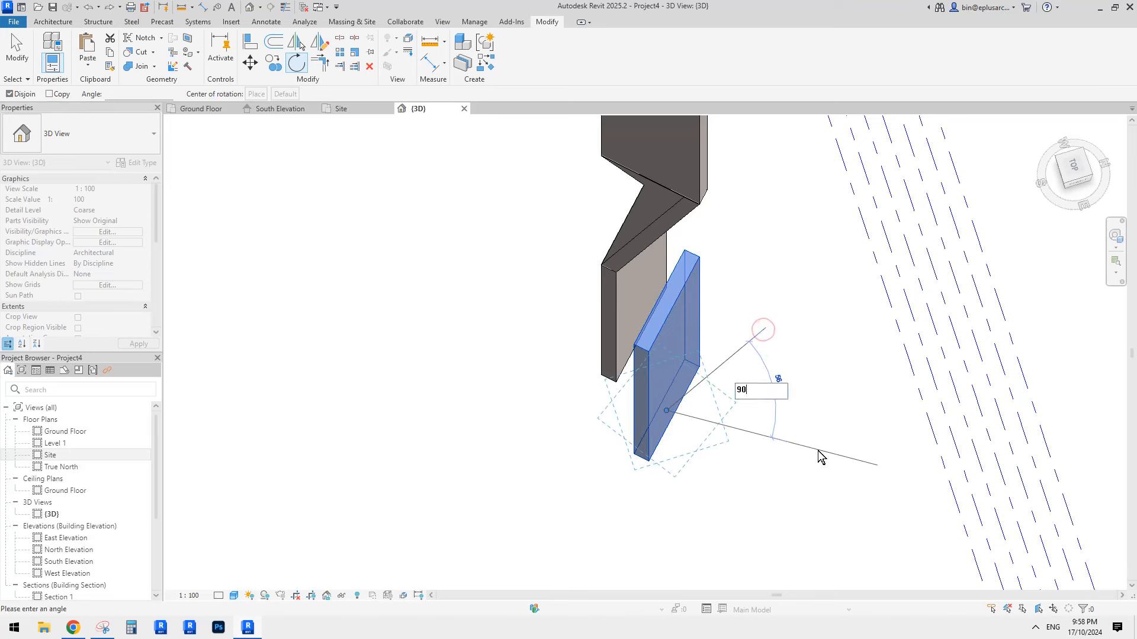
pyautogui.write('90')
pyautogui.press('Return')
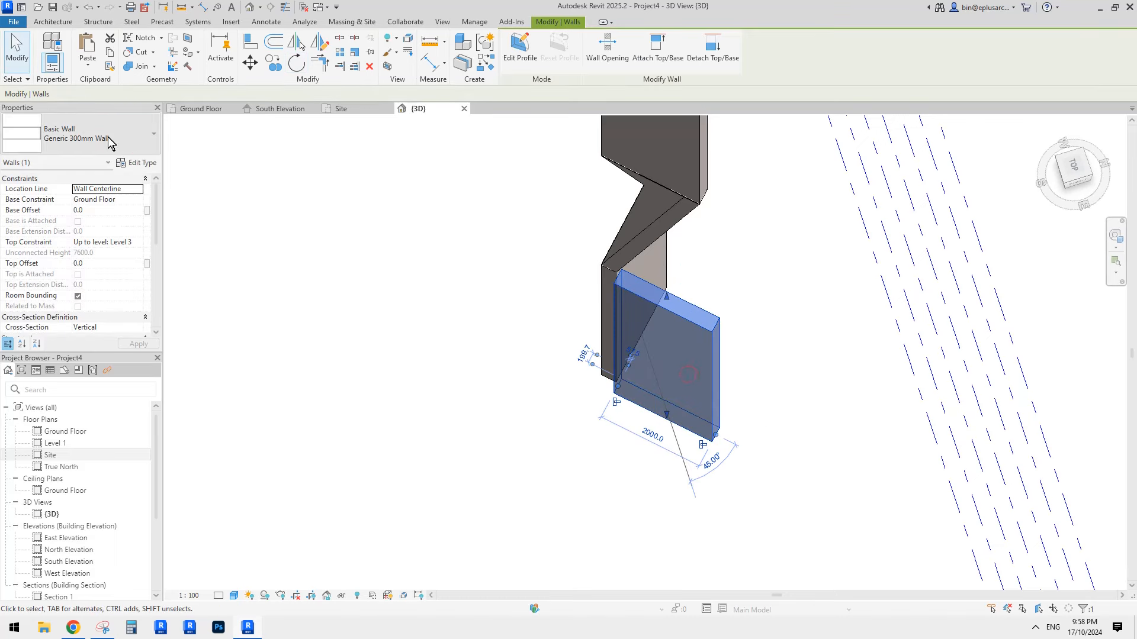
# Change the rotated wall's type to the Storefront curtain wall.
pyautogui.click(108, 139)
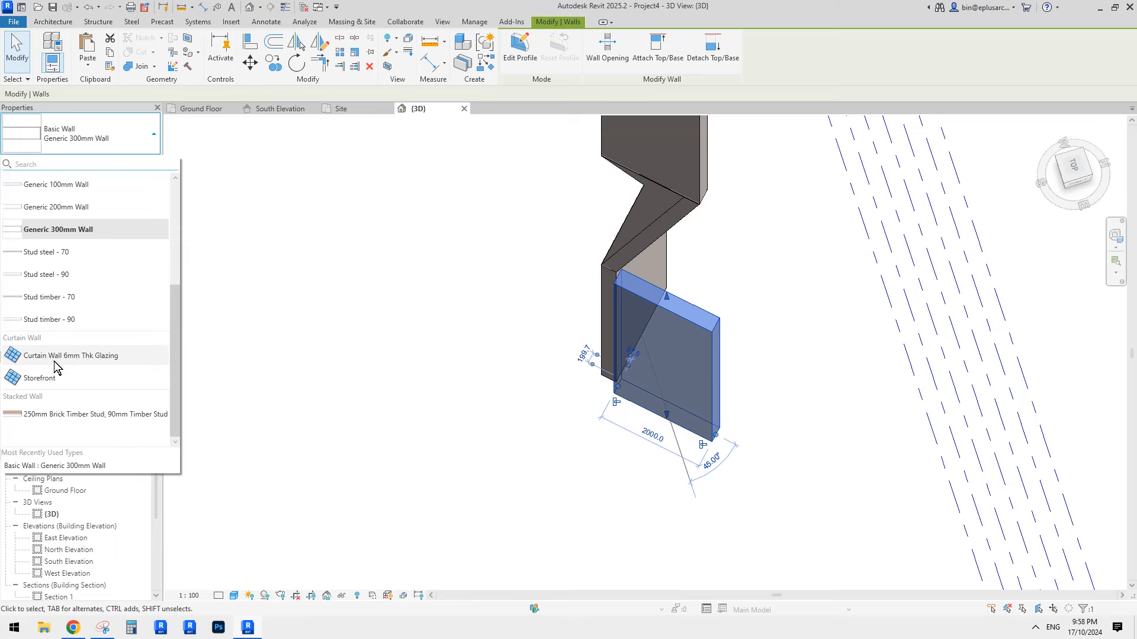
pyautogui.click(50, 378)
pyautogui.click(804, 370)
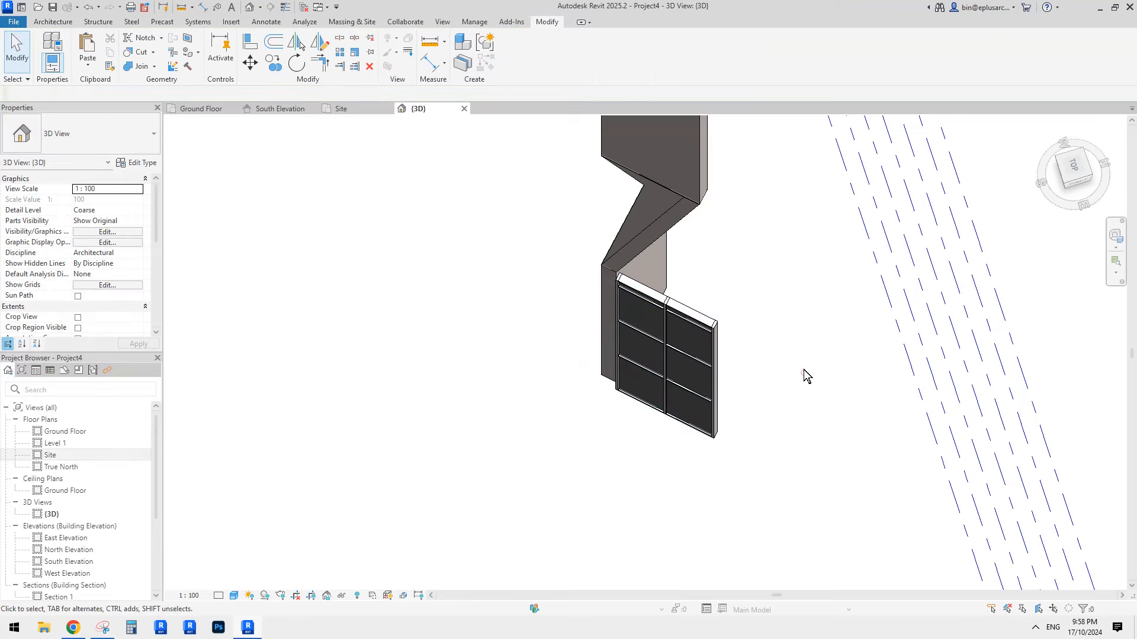
# Show the storefront curtain wall and the walls beside it from the top in wireframe.
pyautogui.click(651, 318)
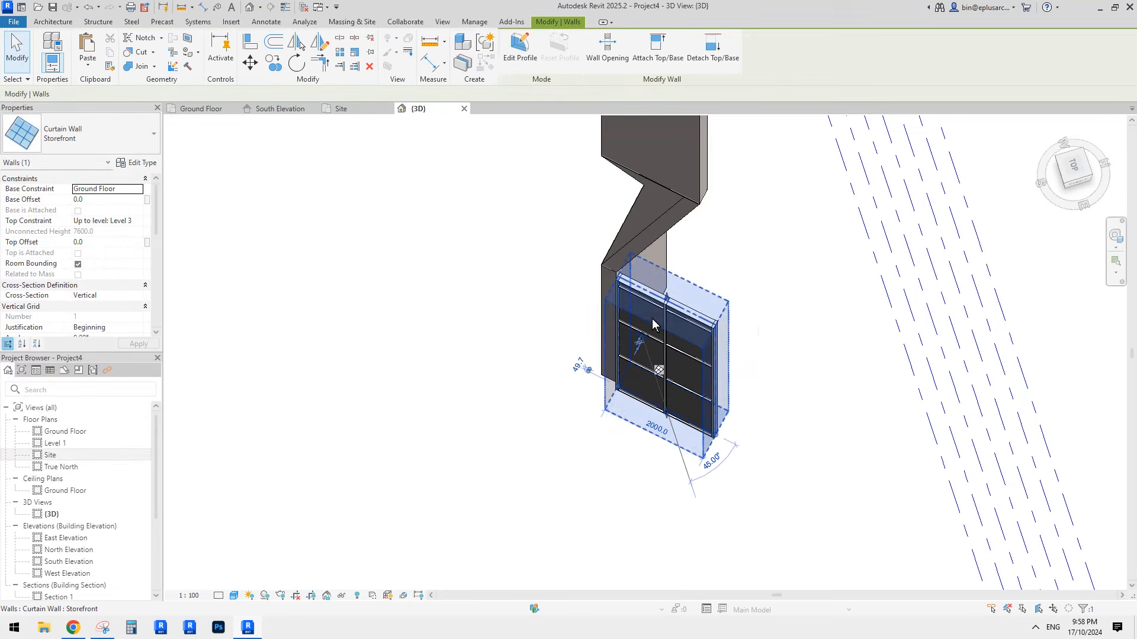
pyautogui.click(1073, 166)
pyautogui.scroll(3, 594, 318)
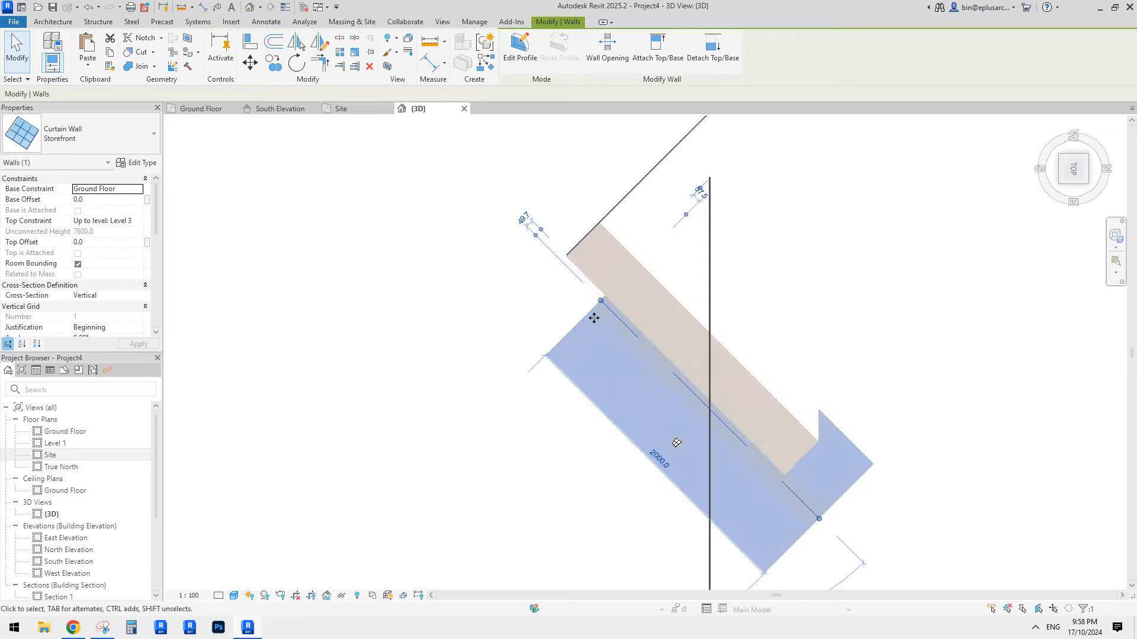
pyautogui.press('m')
pyautogui.press('v')
pyautogui.scroll(1, 594, 318)
pyautogui.click(594, 314)
pyautogui.scroll(-1, 600, 326)
pyautogui.moveTo(614, 337); pyautogui.dragTo(566, 344, button='middle')
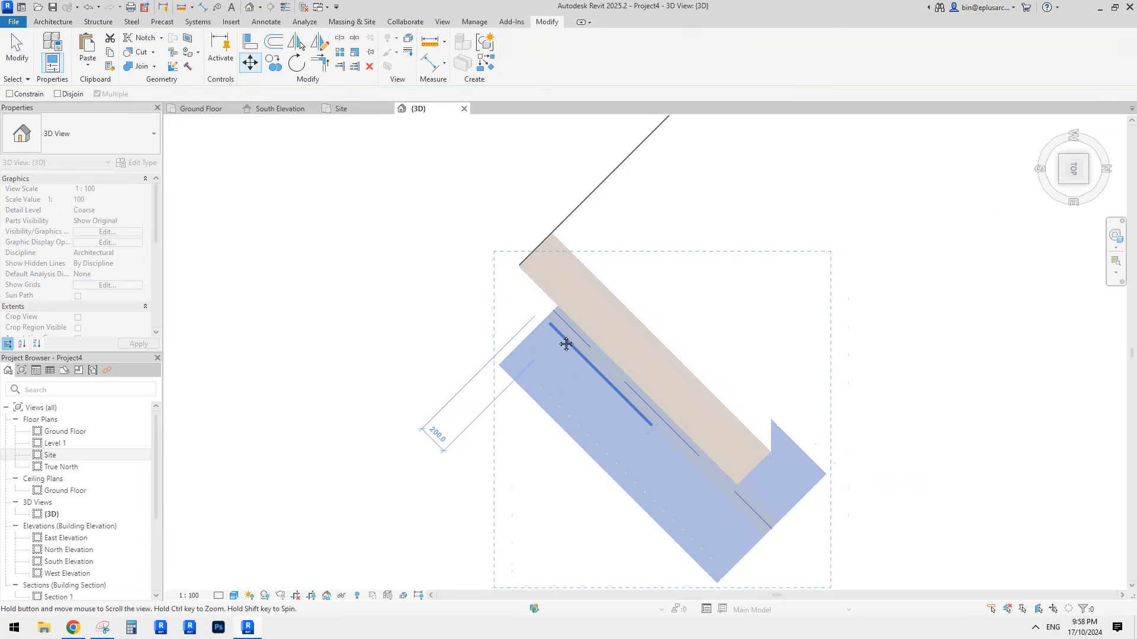
pyautogui.press('w')
pyautogui.press('f')
pyautogui.scroll(1, 557, 329)
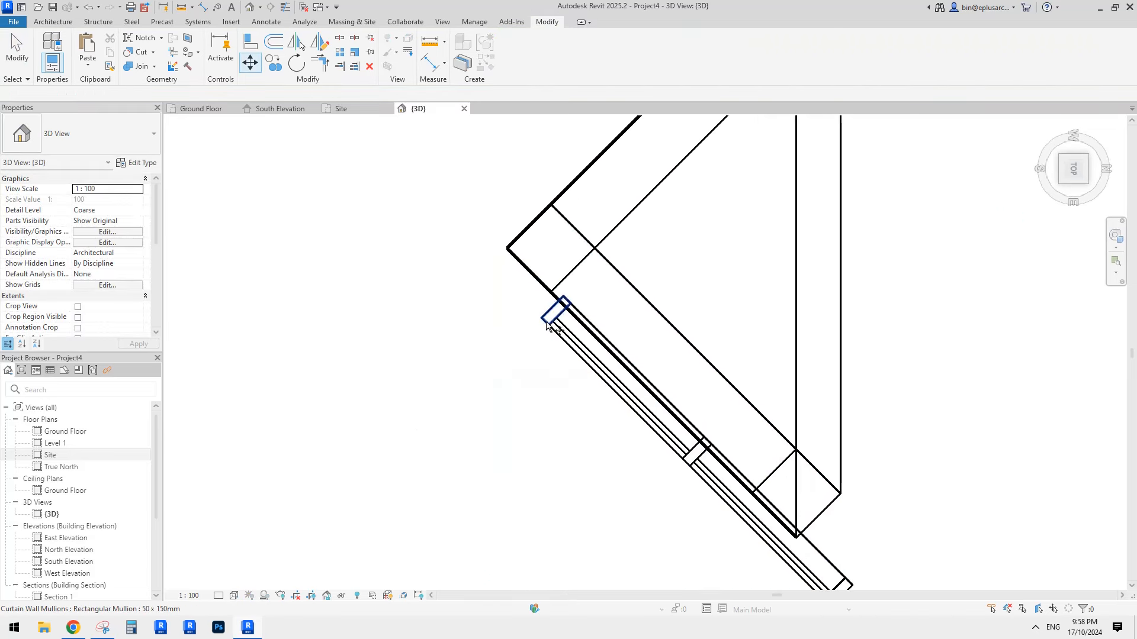
pyautogui.press('Escape')
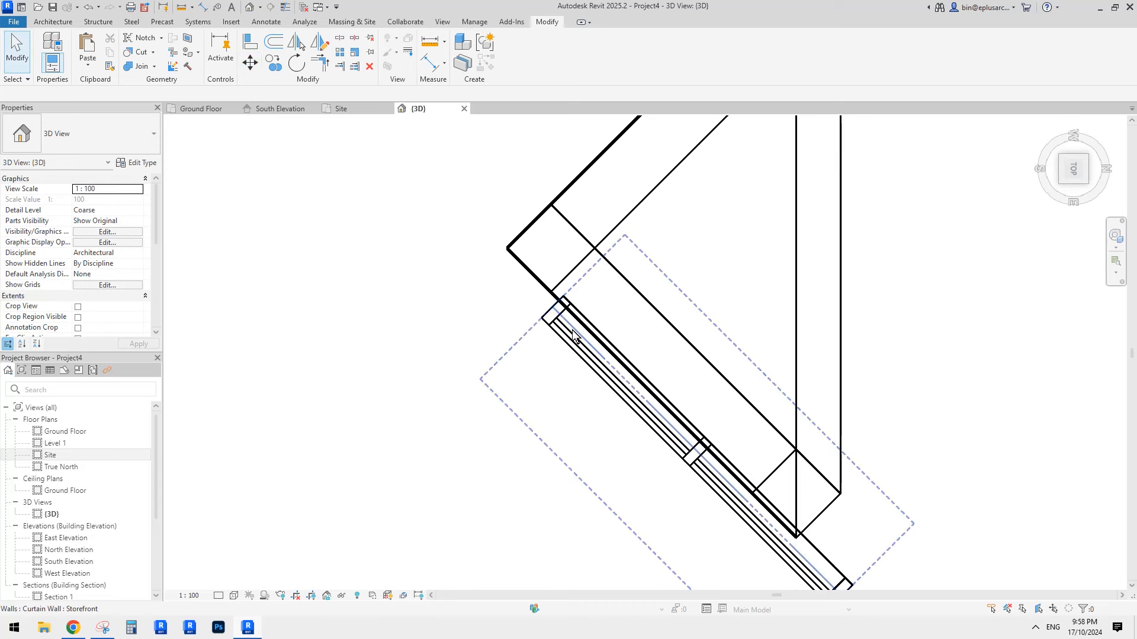
# Move the storefront curtain wall from its outer corner to the inner corner of the adjoining wall's end.
pyautogui.click(574, 329)
pyautogui.moveTo(604, 286); pyautogui.dragTo(594, 297, button='middle')
pyautogui.press('v')
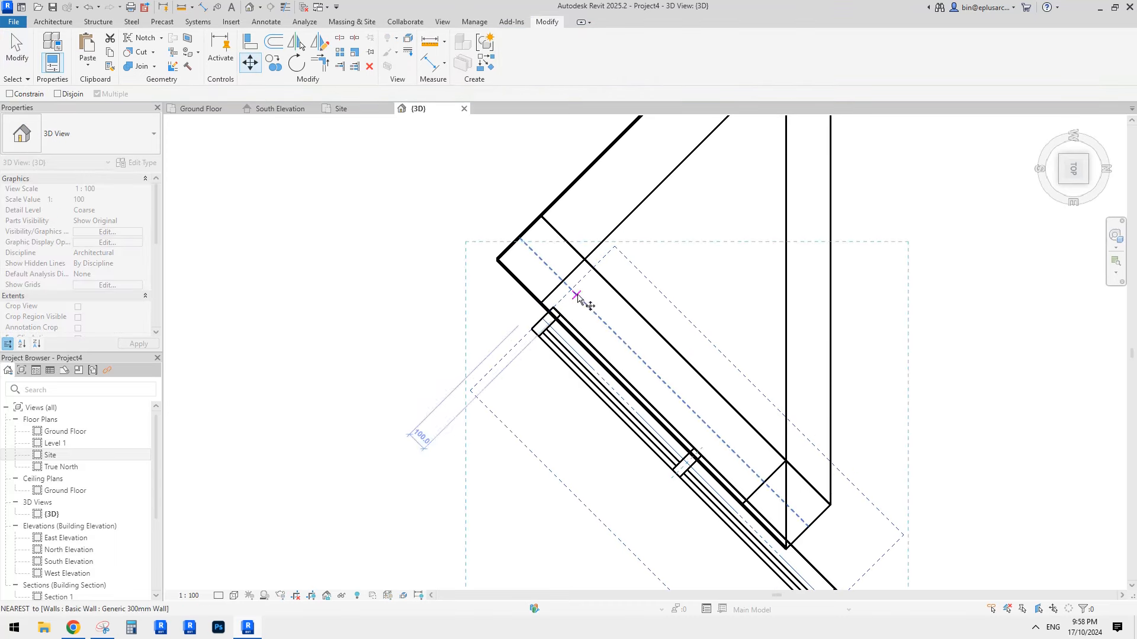
pyautogui.click(531, 330)
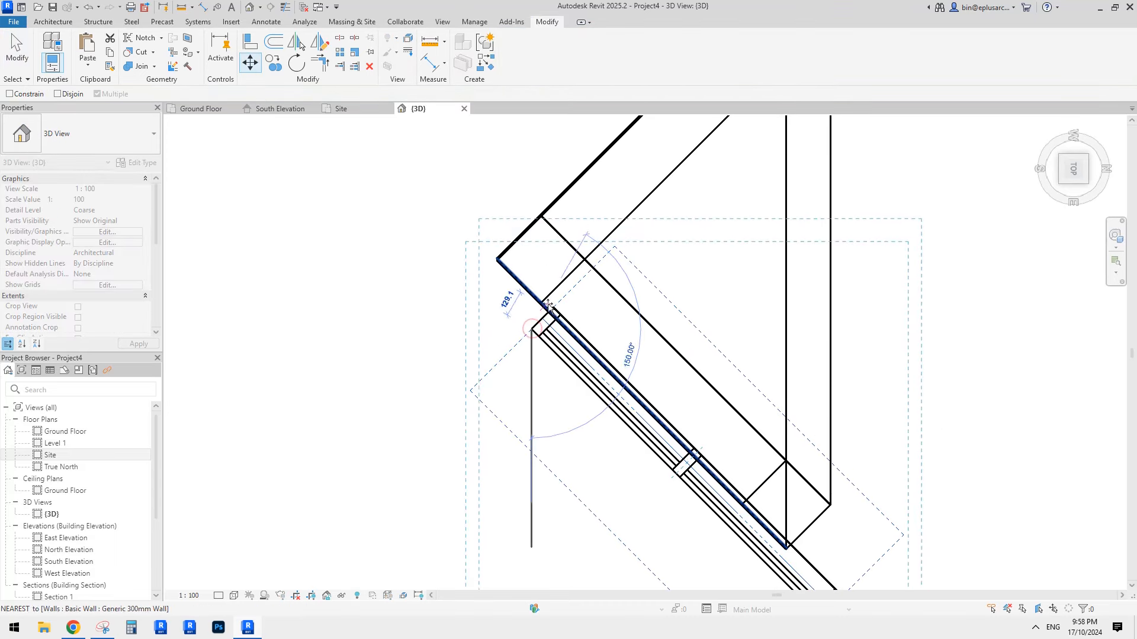
pyautogui.click(542, 303)
pyautogui.scroll(-2, 556, 341)
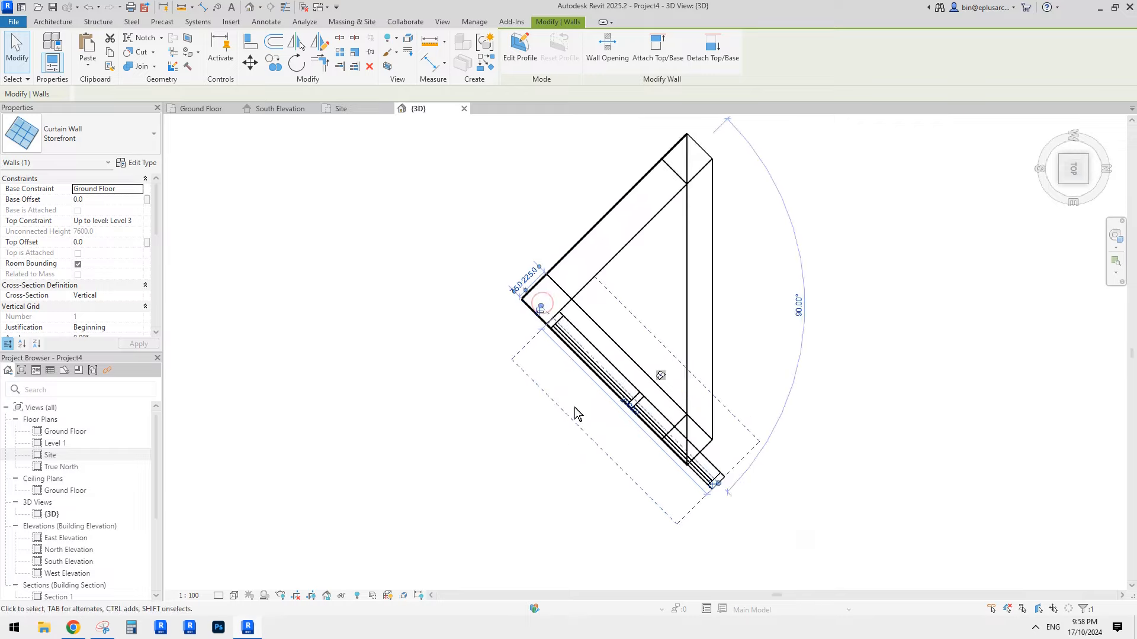
# Show the model in shaded display and orbit to see the curtain wall below the twisted walls.
pyautogui.keyDown('shift'); pyautogui.moveTo(575, 408); pyautogui.dragTo(665, 265, button='middle'); pyautogui.keyUp('shift')
pyautogui.click(686, 318)
pyautogui.scroll(-3, 687, 323)
pyautogui.moveTo(687, 323)
pyautogui.keyDown('shift'); pyautogui.mouseDown(button='middle')
pyautogui.moveTo(705, 292)
pyautogui.moveTo(680, 370)
pyautogui.moveTo(702, 330)
pyautogui.moveTo(670, 303)
pyautogui.moveTo(707, 314)
pyautogui.moveTo(685, 317)
pyautogui.moveTo(669, 385)
pyautogui.moveTo(615, 267)
pyautogui.mouseUp(button='middle'); pyautogui.keyUp('shift')
pyautogui.press('d')
# Trim the length of the storefront curtain wall to the outer edge of the upper wall with Trim/Extend.
pyautogui.click(661, 422)
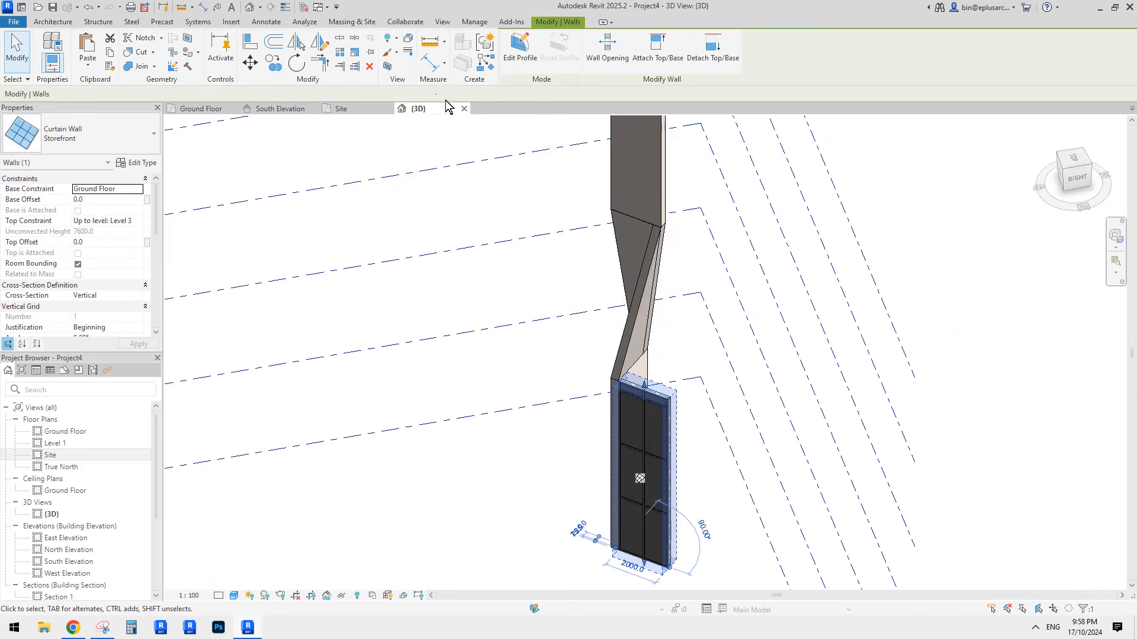
pyautogui.click(341, 66)
pyautogui.click(655, 198)
pyautogui.scroll(1, 673, 241)
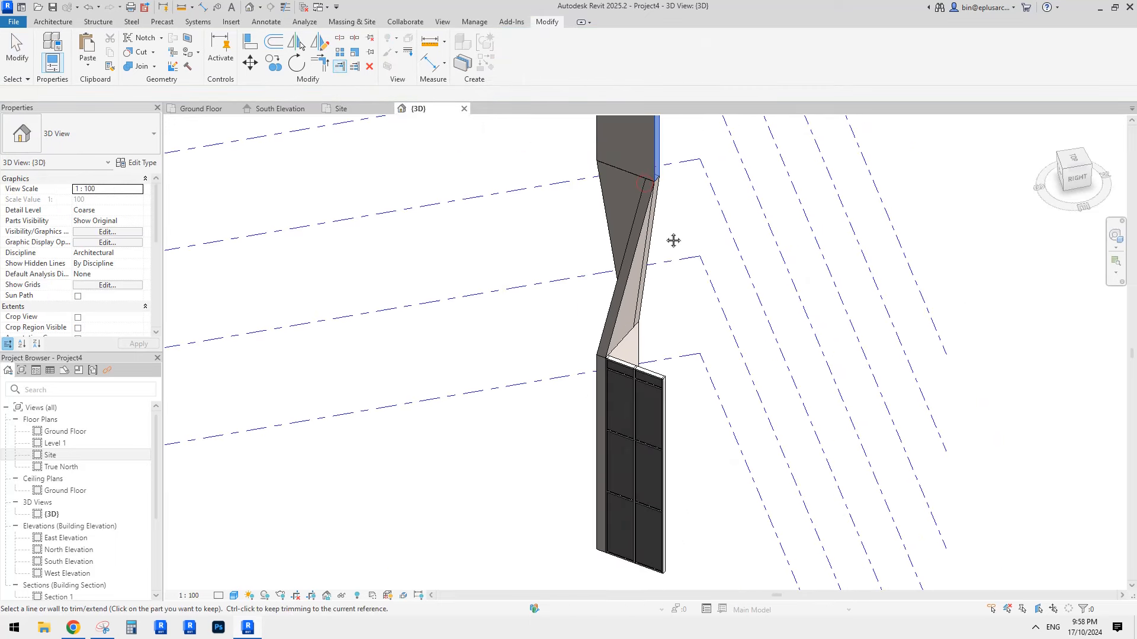
pyautogui.click(625, 367)
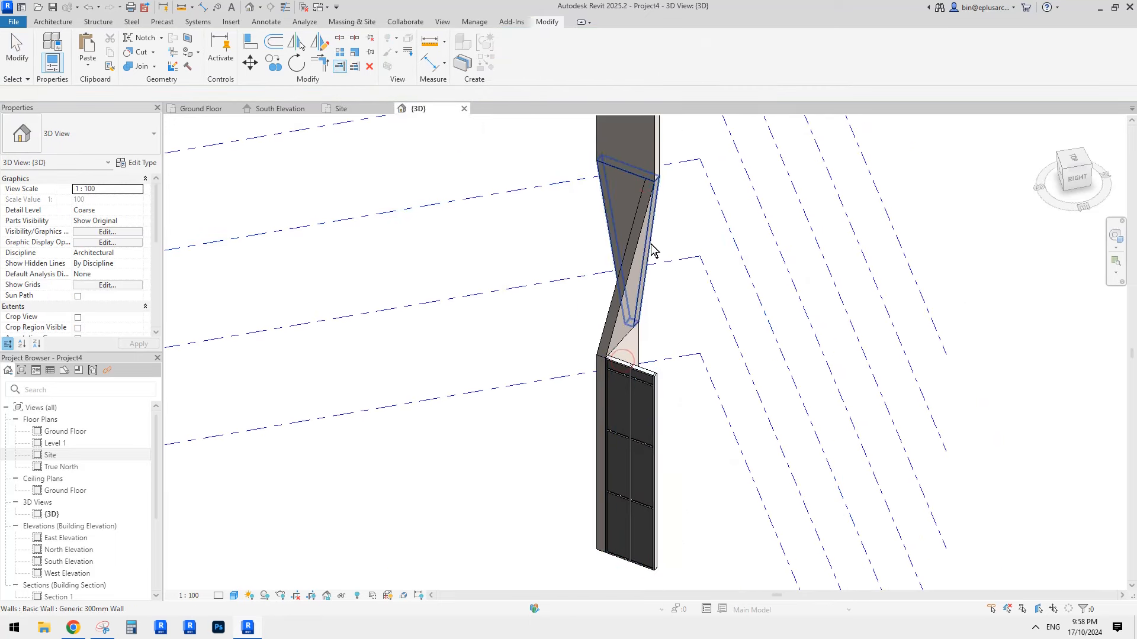
pyautogui.press('Escape')
pyautogui.click(624, 367)
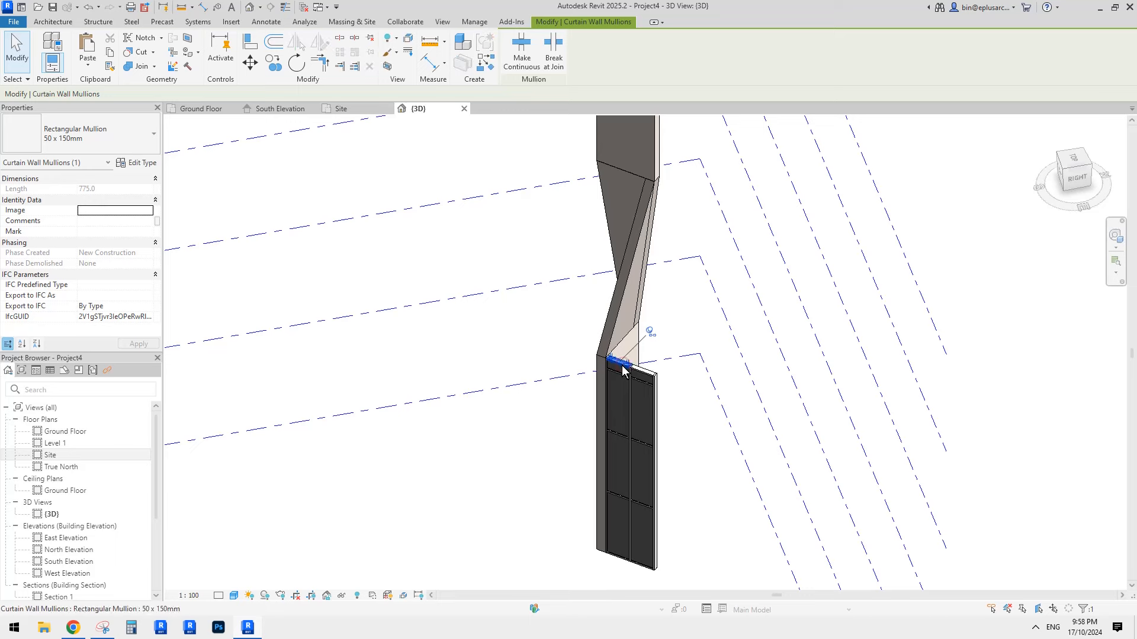
pyautogui.press('Tab')
pyautogui.click(620, 382)
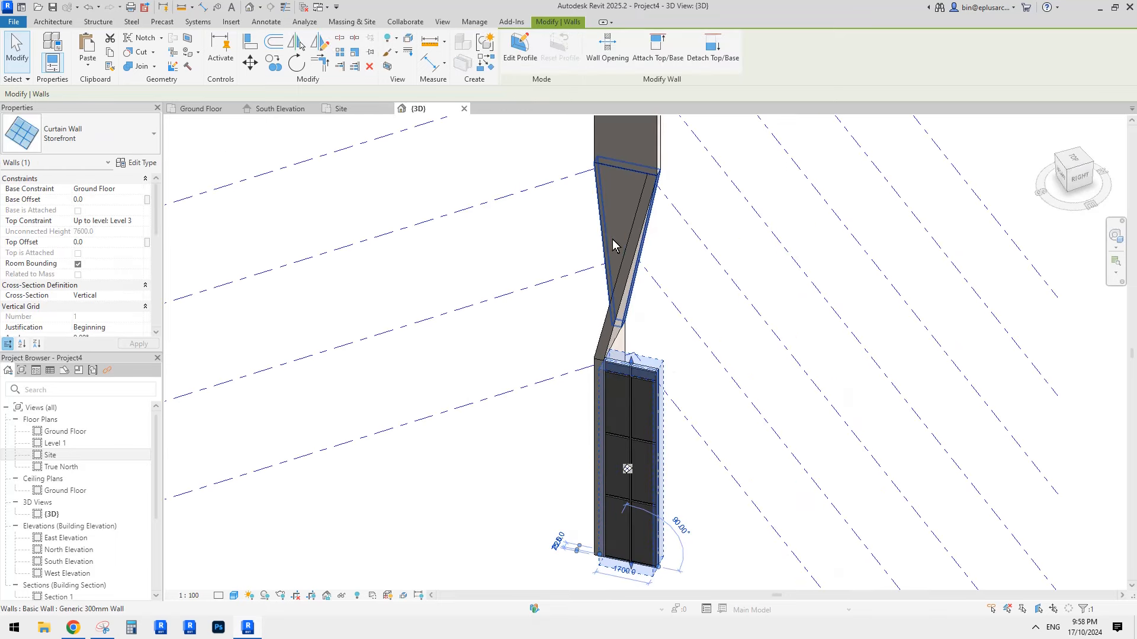
pyautogui.click(664, 68)
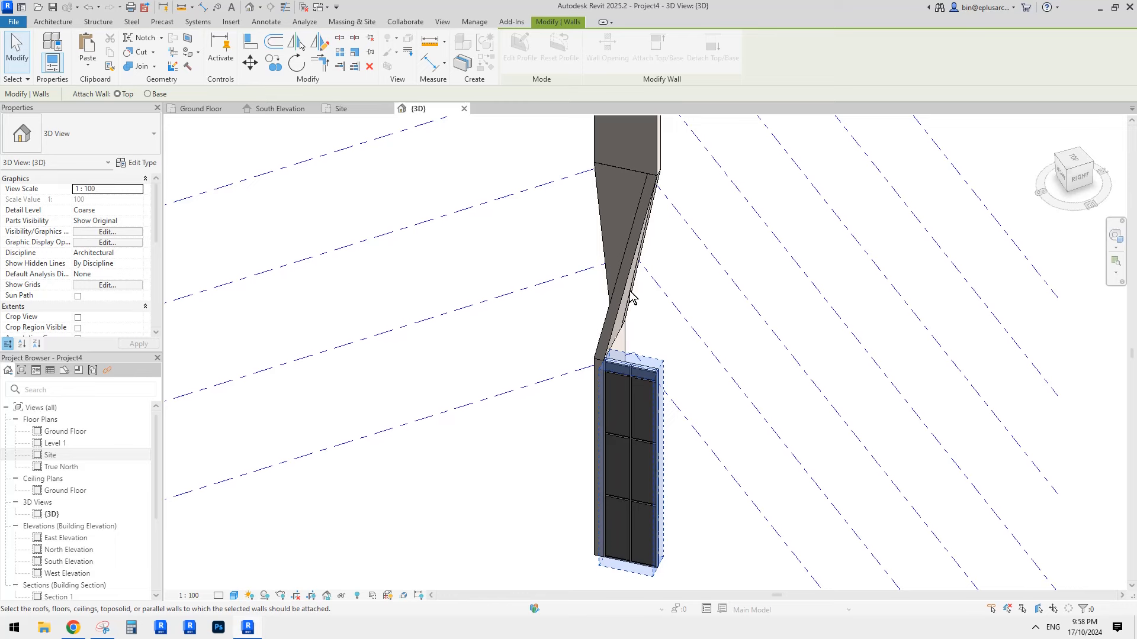
pyautogui.press('Escape')
# Edit the curtain wall's profile, adding the twisted wall's sloping edge as a line and extending the outer side line up to it.
pyautogui.moveTo(621, 400); pyautogui.dragTo(602, 370, button='middle')
pyautogui.press('Tab')
pyautogui.click(601, 371)
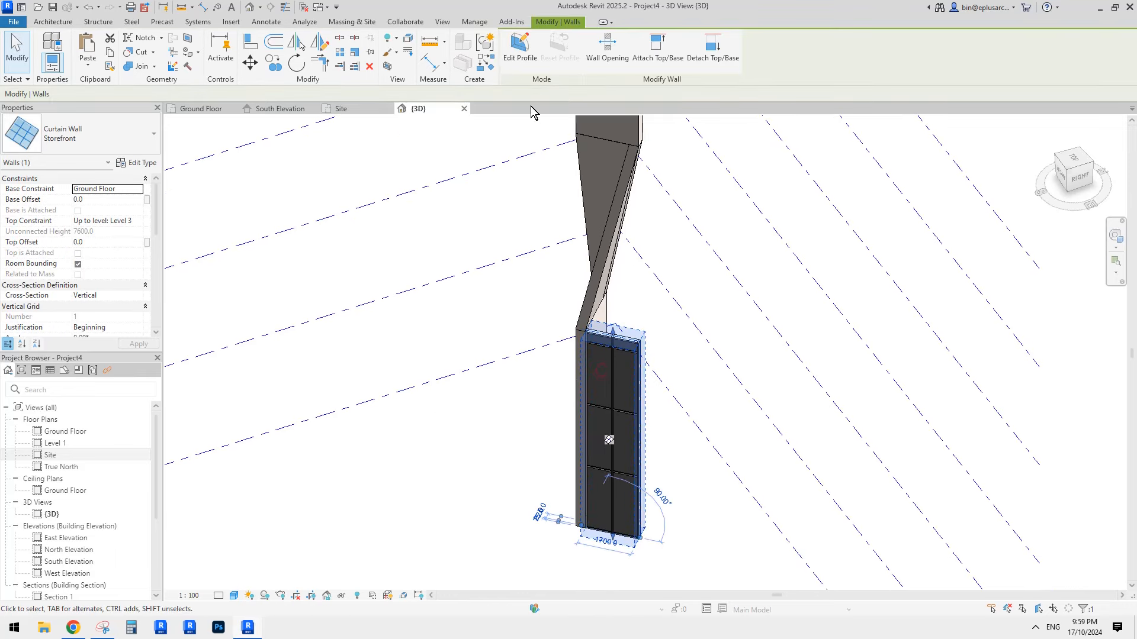
pyautogui.click(520, 58)
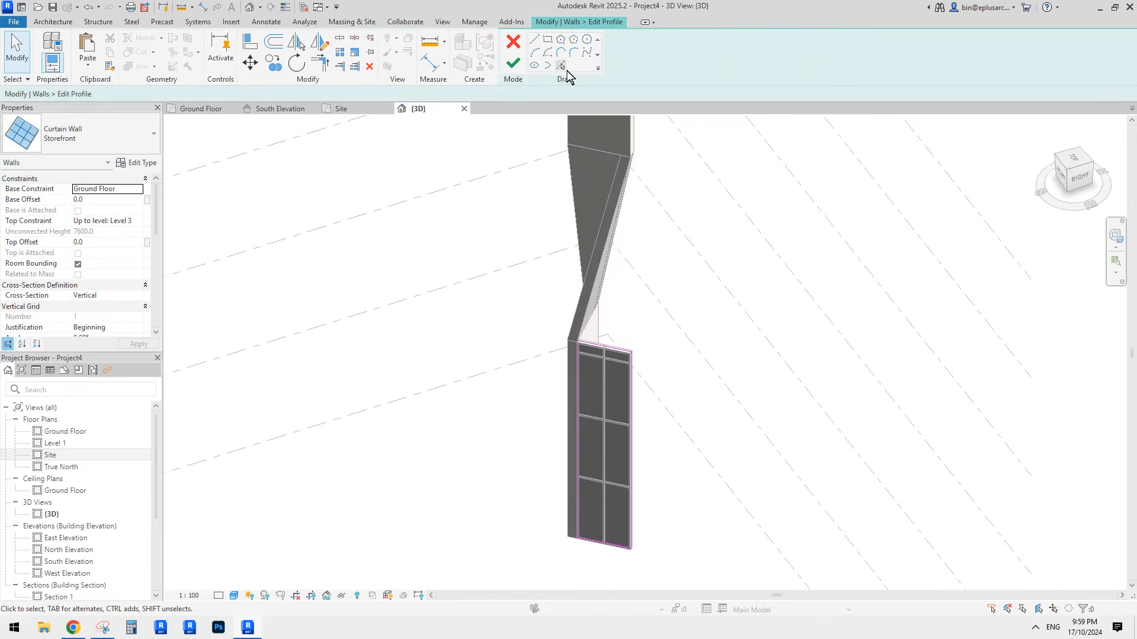
pyautogui.click(609, 266)
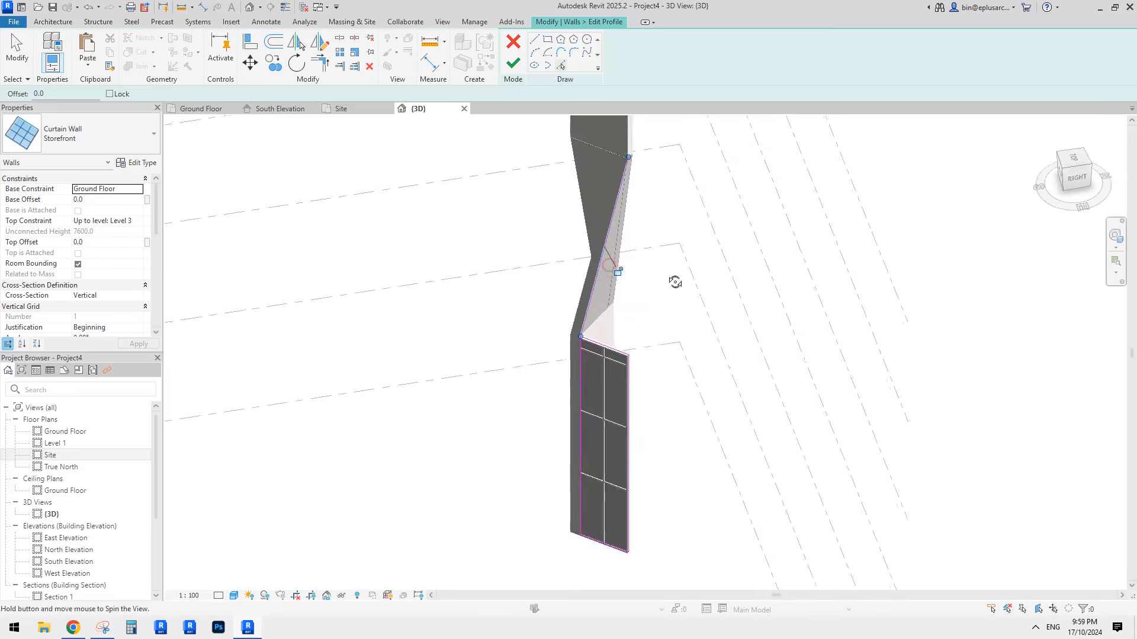
pyautogui.click(628, 204)
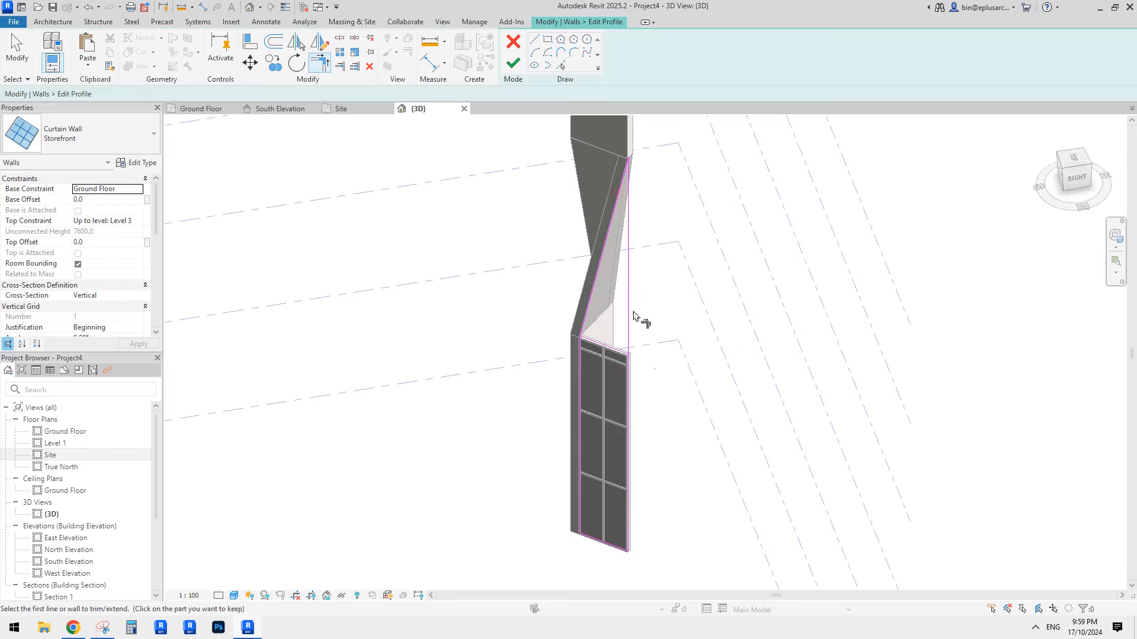
# Remove the original top line, finish the curtain wall's profile and delete the mullions that can no longer be placed.
pyautogui.press('Escape')
pyautogui.click(616, 354)
pyautogui.press('Delete')
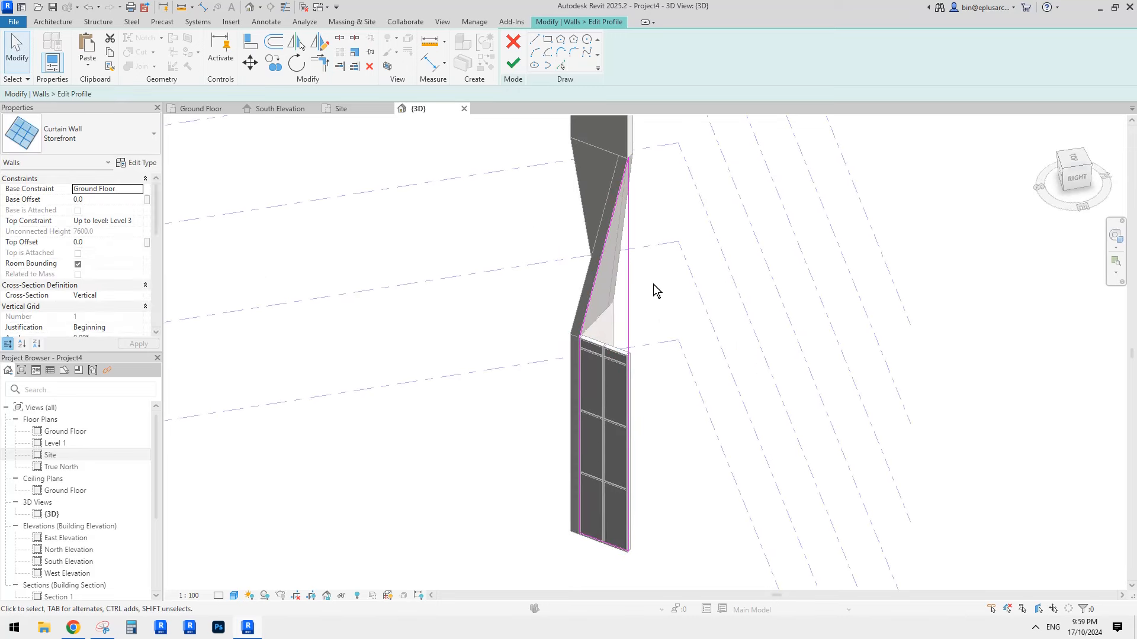
pyautogui.click(513, 61)
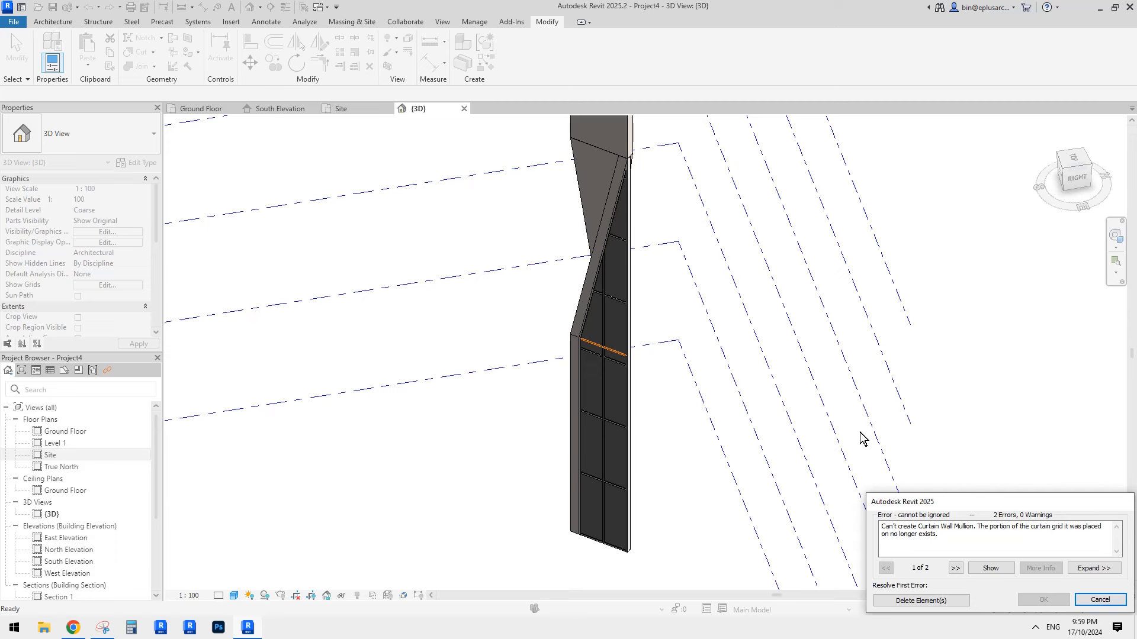
pyautogui.moveTo(958, 505); pyautogui.dragTo(795, 337)
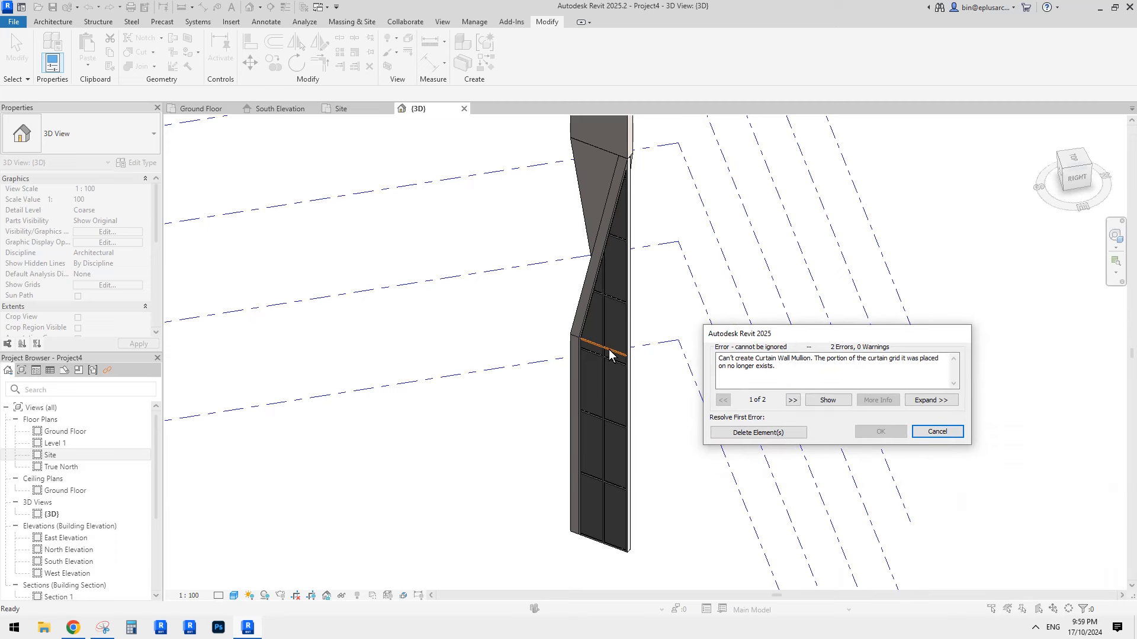
pyautogui.click(782, 433)
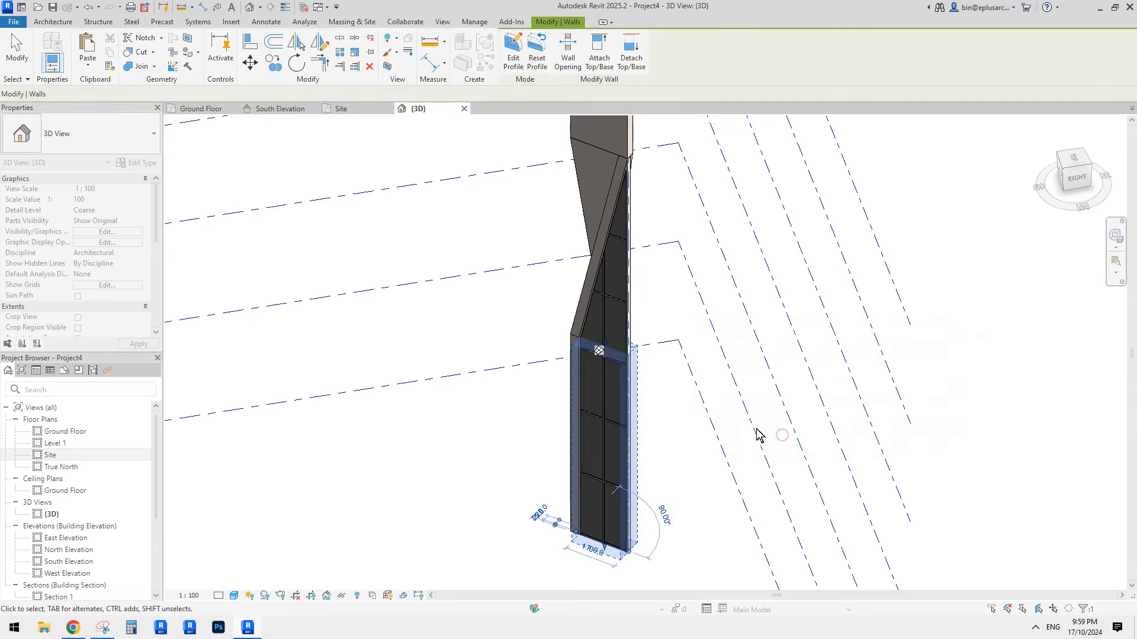
# Compare the reshaped curtain wall and twisted walls with the facade photo on Reddit, viewing the model from several sides.
pyautogui.click(673, 406)
pyautogui.keyDown('shift'); pyautogui.moveTo(673, 407); pyautogui.dragTo(860, 366, button='middle'); pyautogui.keyUp('shift')
pyautogui.click(73, 627)
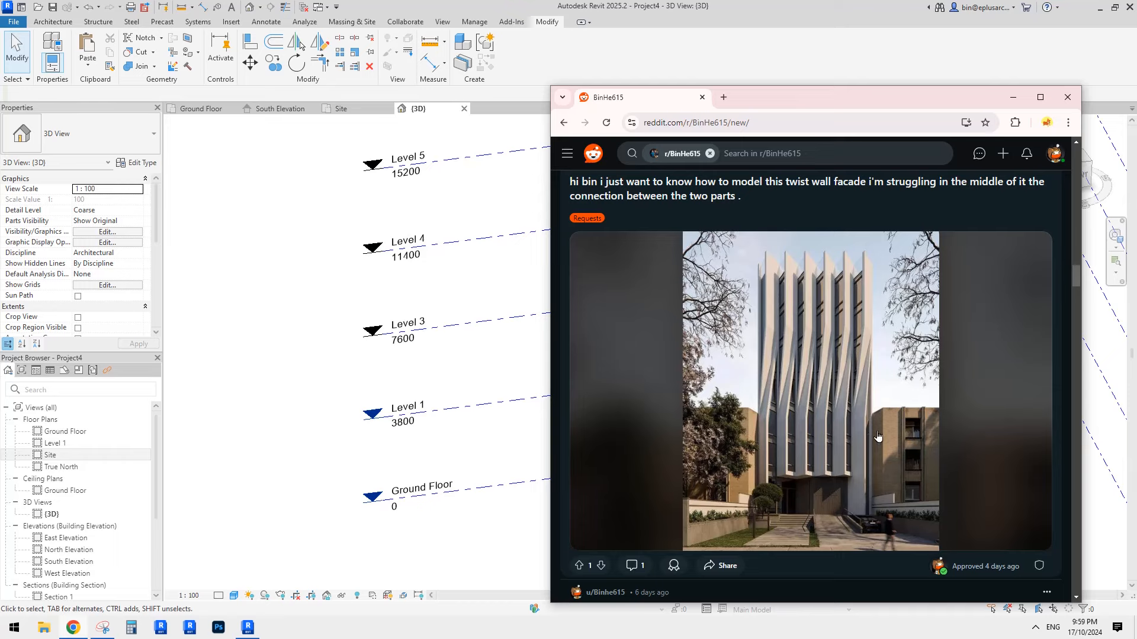
pyautogui.click(239, 634)
pyautogui.keyDown('shift'); pyautogui.moveTo(439, 508); pyautogui.dragTo(624, 475, button='middle'); pyautogui.keyUp('shift')
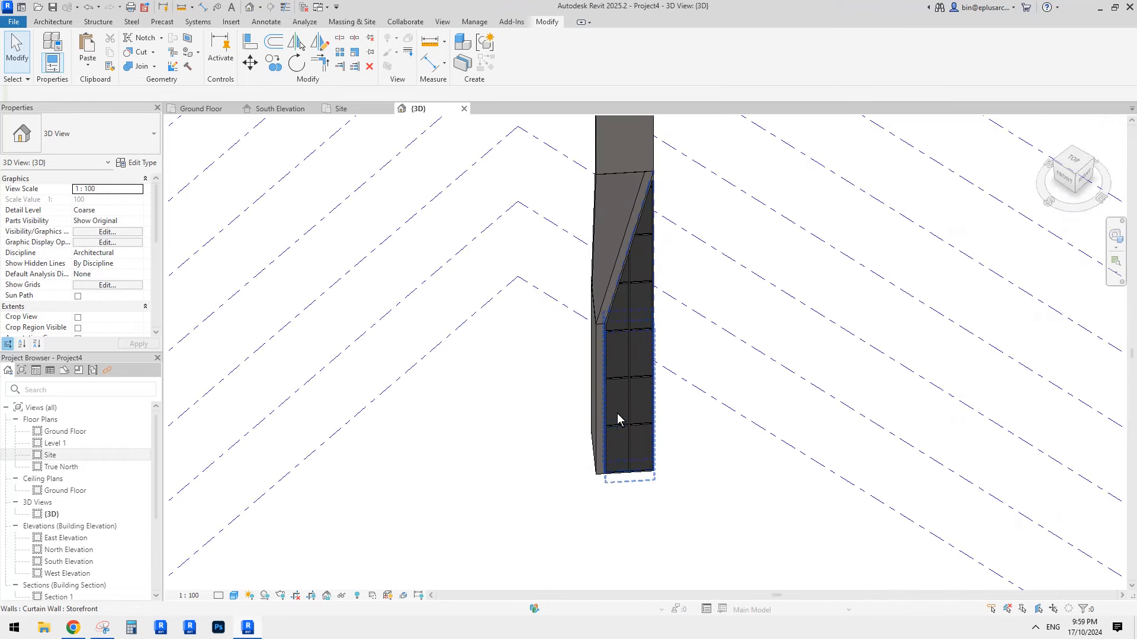
pyautogui.keyDown('shift'); pyautogui.moveTo(644, 409); pyautogui.dragTo(632, 342, button='middle'); pyautogui.keyUp('shift')
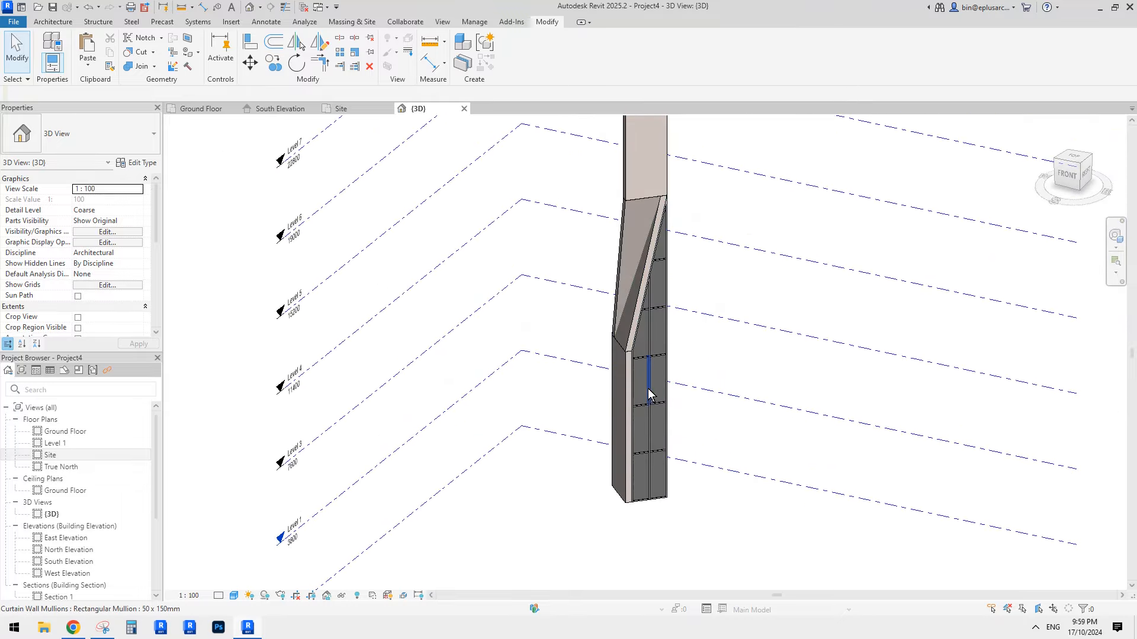
pyautogui.keyDown('shift'); pyautogui.moveTo(648, 396); pyautogui.dragTo(631, 181, button='middle'); pyautogui.keyUp('shift')
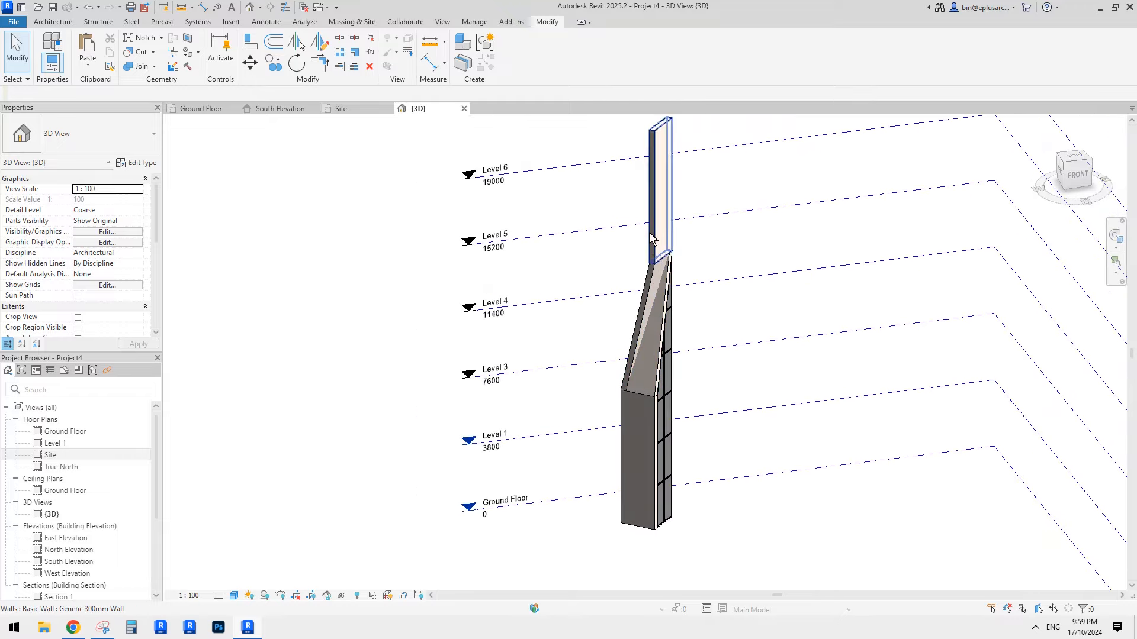
pyautogui.scroll(5, 643, 364)
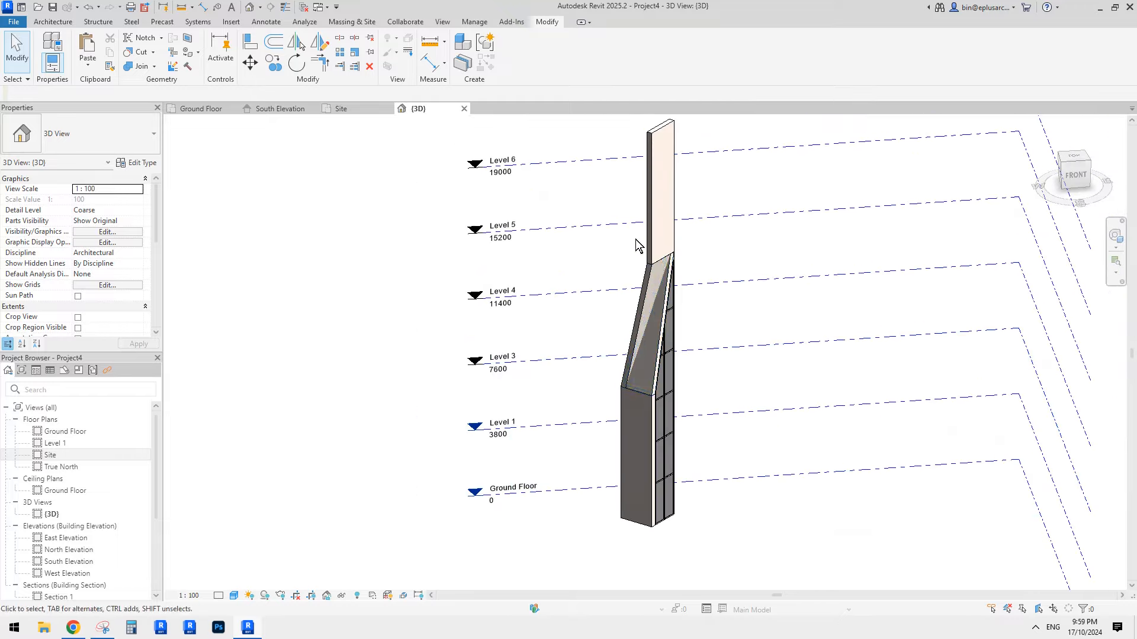
# Join the geometry of the two sloping wall pieces that form the twist.
pyautogui.keyDown('shift'); pyautogui.moveTo(645, 361); pyautogui.dragTo(733, 348, button='middle'); pyautogui.keyUp('shift')
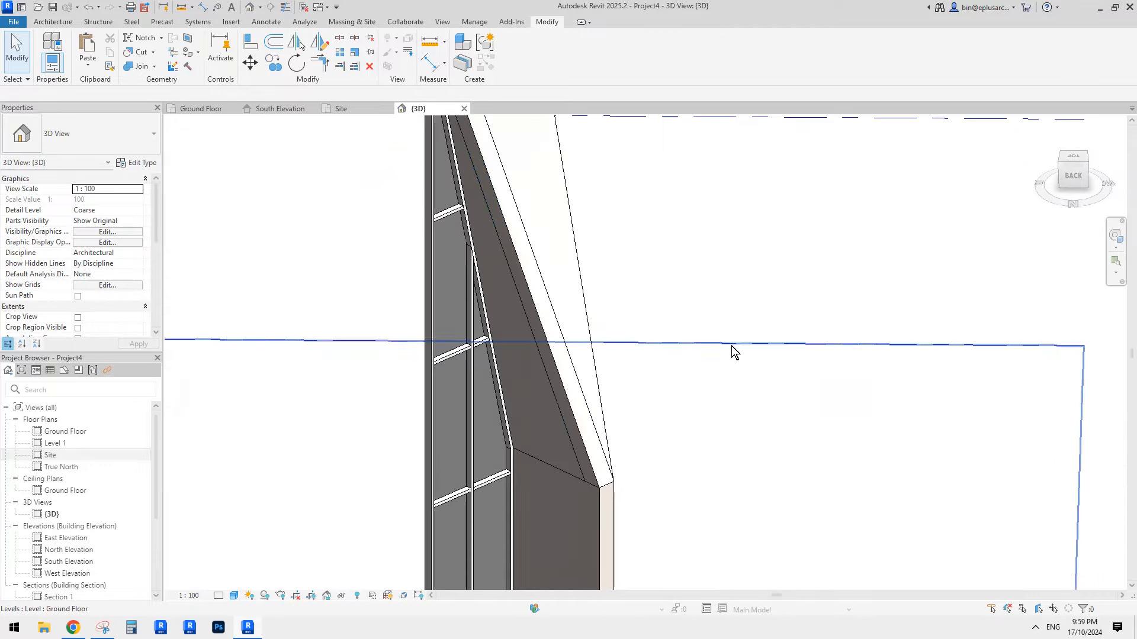
pyautogui.click(135, 66)
pyautogui.click(533, 231)
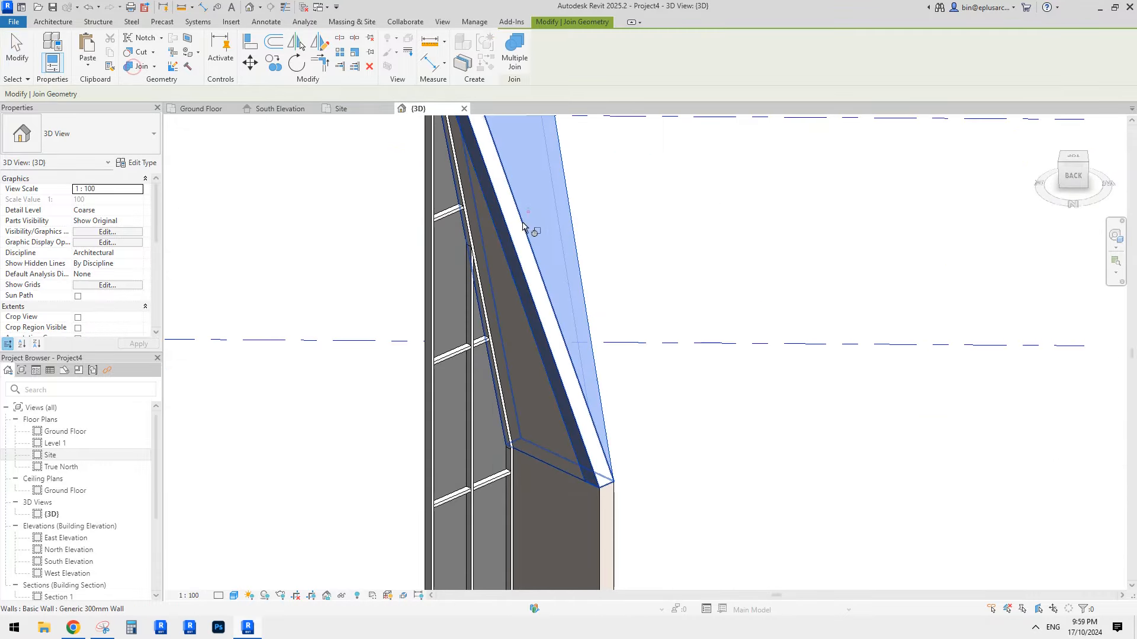
pyautogui.click(495, 267)
pyautogui.press('Escape')
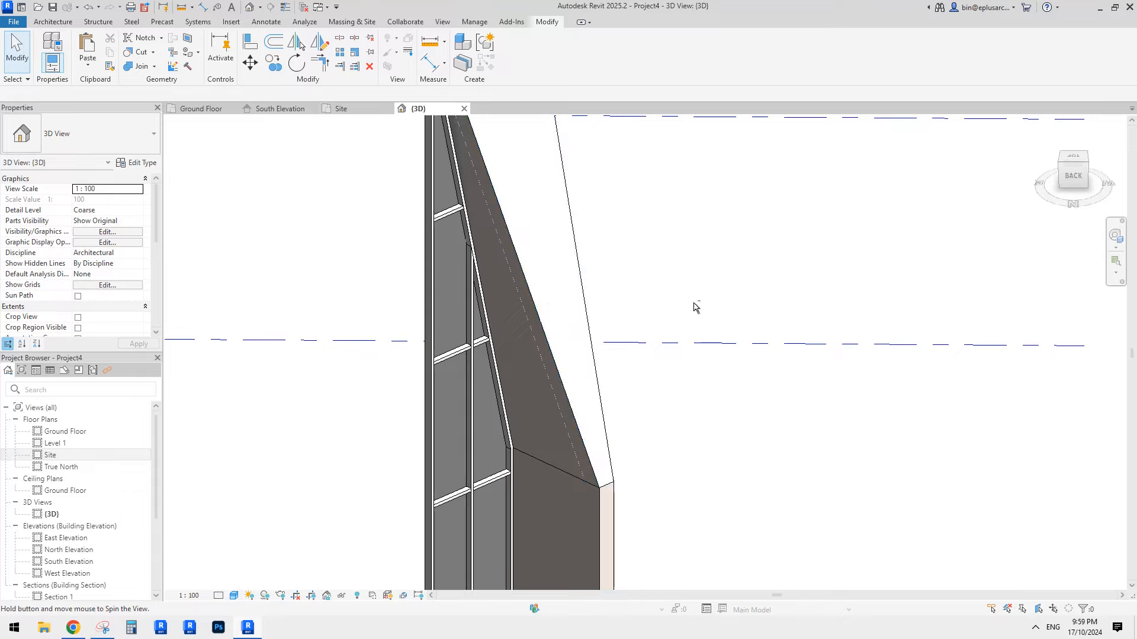
# Copy the upper wall above the twist to a free spot beside it.
pyautogui.keyDown('shift'); pyautogui.moveTo(692, 305); pyautogui.dragTo(556, 265, button='middle'); pyautogui.keyUp('shift')
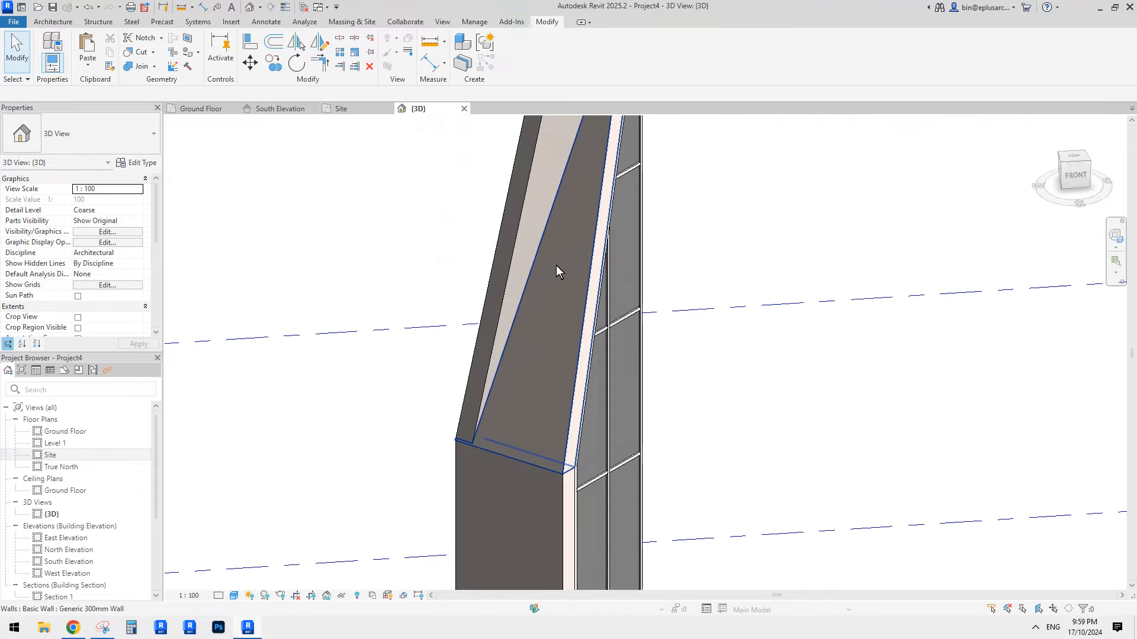
pyautogui.scroll(-3, 776, 291)
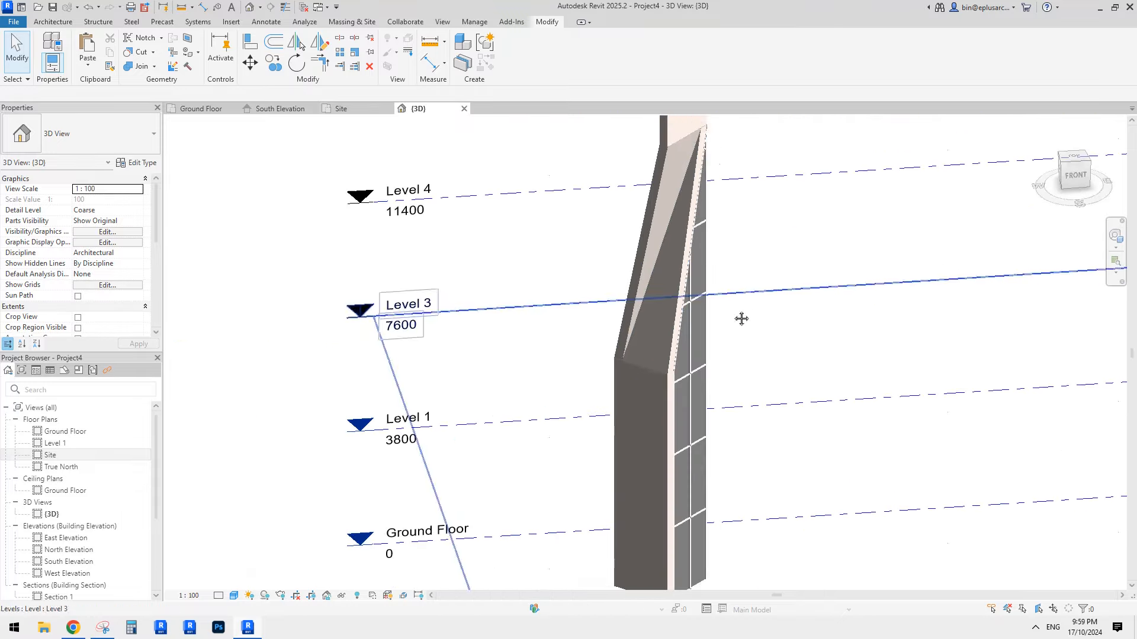
pyautogui.keyDown('shift'); pyautogui.moveTo(740, 318); pyautogui.dragTo(688, 364, button='middle'); pyautogui.keyUp('shift')
pyautogui.scroll(-2, 711, 354)
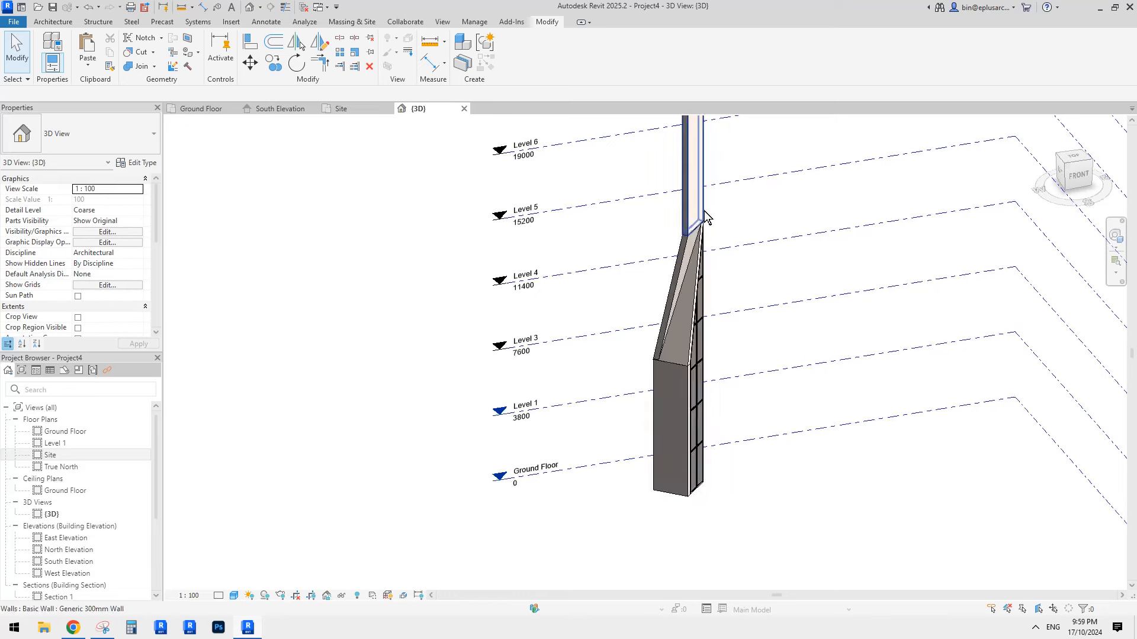
pyautogui.keyDown('shift'); pyautogui.moveTo(708, 218); pyautogui.dragTo(713, 257, button='middle'); pyautogui.keyUp('shift')
pyautogui.click(694, 238)
pyautogui.press('c')
pyautogui.press('o')
pyautogui.click(702, 245)
pyautogui.click(641, 246)
# Rotate the copied upper wall by 90°.
pyautogui.press('r')
pyautogui.press('o')
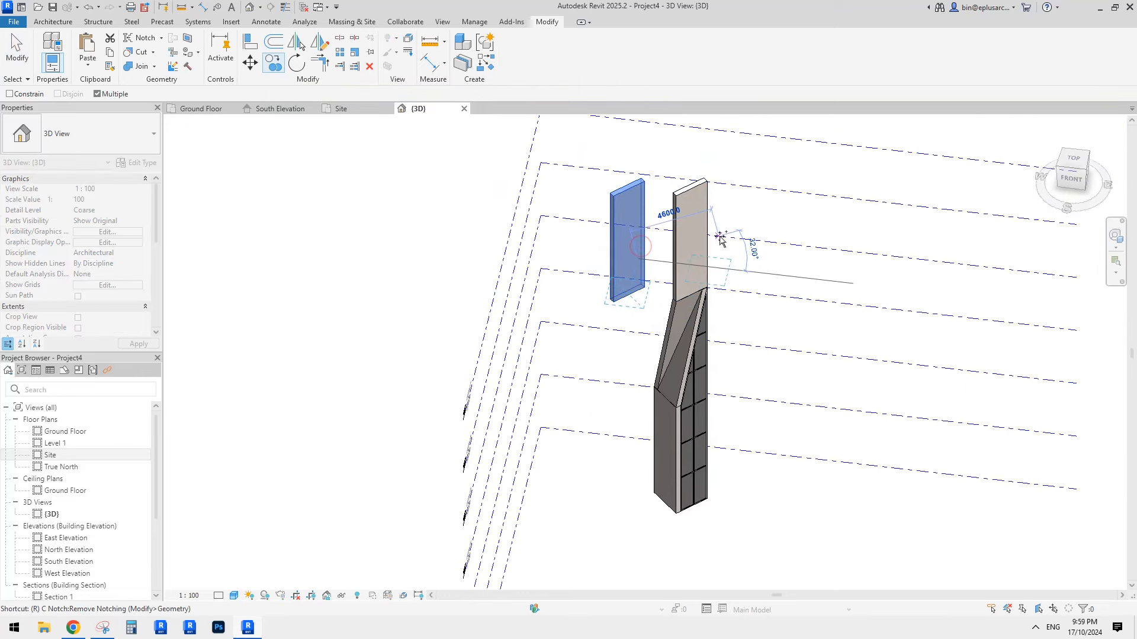
pyautogui.click(795, 279)
pyautogui.write('90')
pyautogui.press('Return')
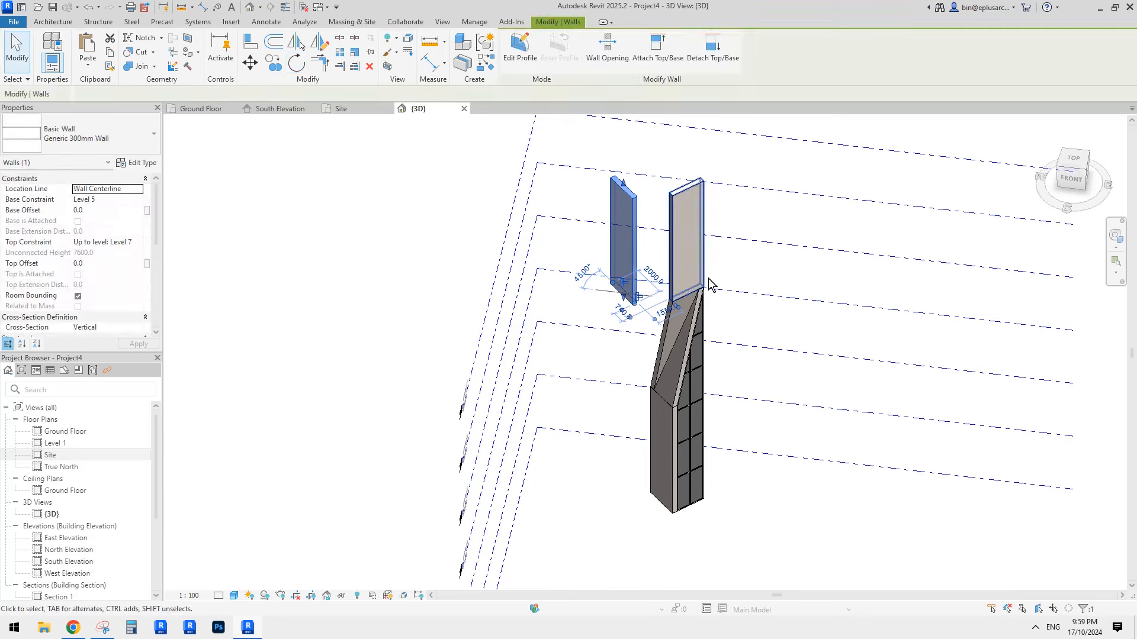
pyautogui.press('Escape')
# Examine the rotated copy beside the original upper wall from the front.
pyautogui.click(630, 258)
pyautogui.keyDown('shift'); pyautogui.moveTo(630, 258); pyautogui.dragTo(688, 297, button='middle'); pyautogui.keyUp('shift')
pyautogui.scroll(1, 688, 297)
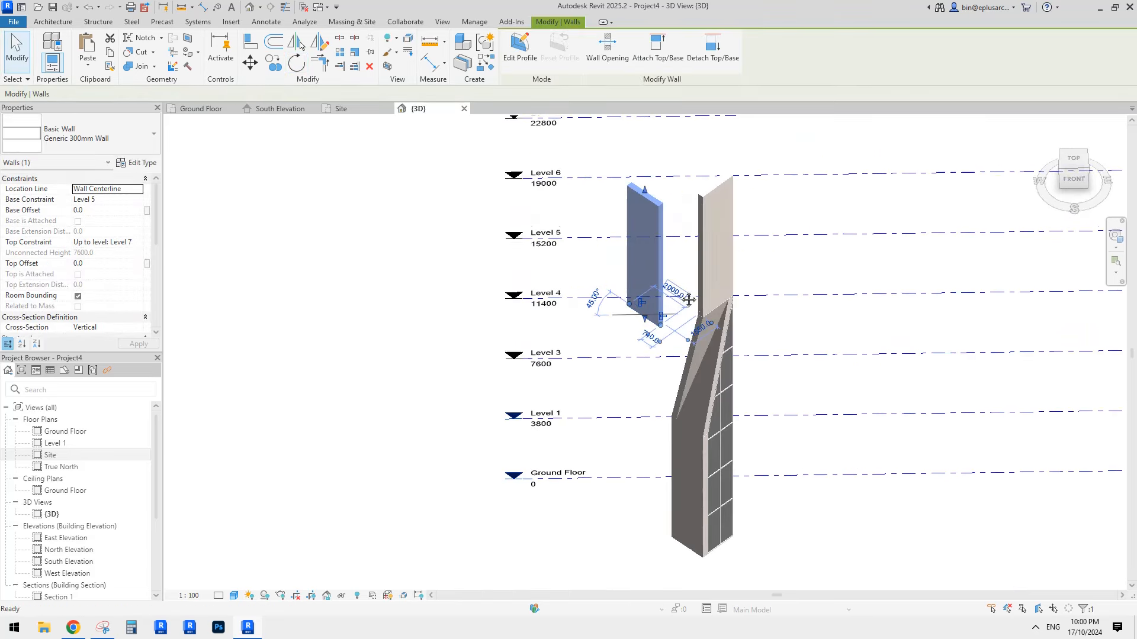
pyautogui.press('Escape')
pyautogui.click(699, 267)
pyautogui.moveTo(735, 267); pyautogui.dragTo(681, 273, button='middle')
pyautogui.press('Escape')
pyautogui.scroll(-1, 669, 261)
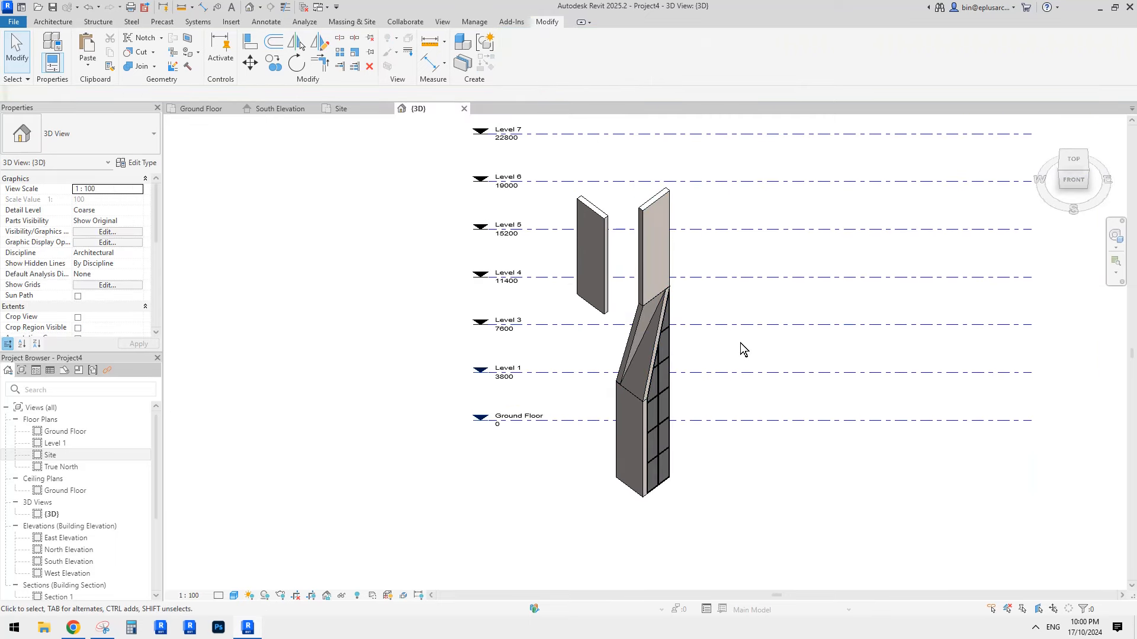
pyautogui.moveTo(737, 341); pyautogui.dragTo(673, 335, button='middle')
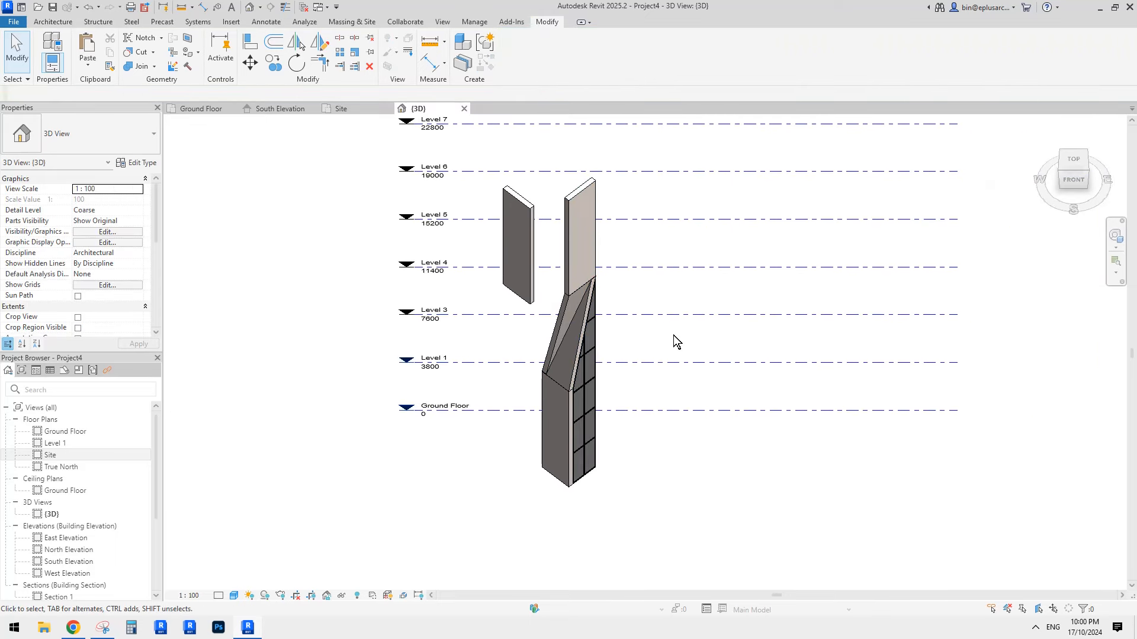
# Draw a short Generic 300mm wall from Ground Floor up to Level 1 beside the tower, and delete it.
pyautogui.click(597, 254)
pyautogui.press('w')
pyautogui.press('a')
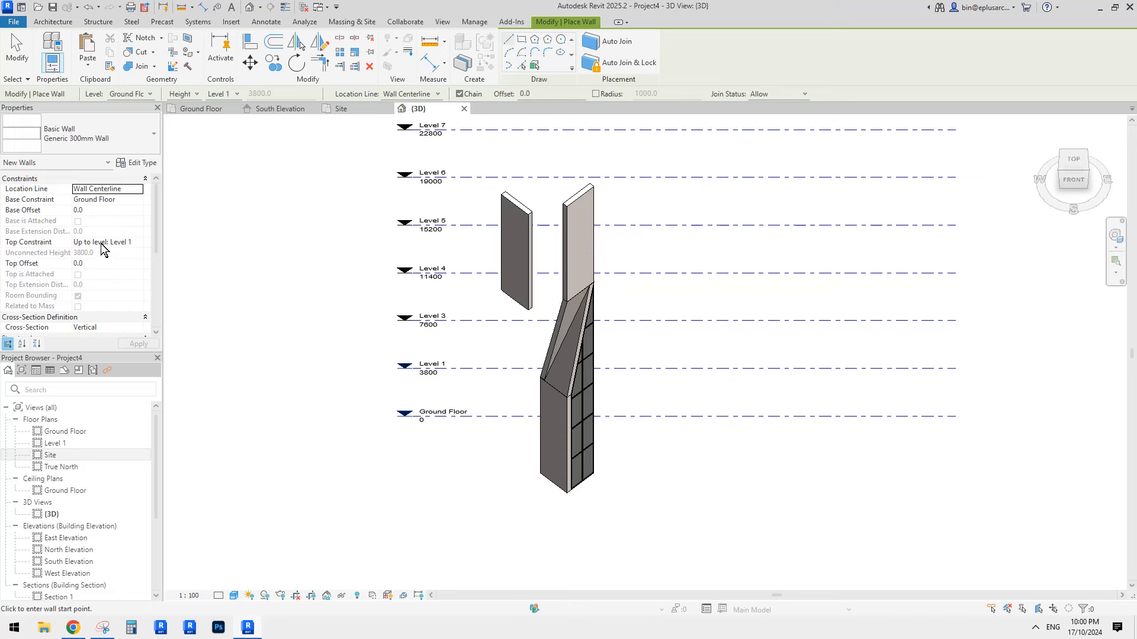
pyautogui.keyDown('shift'); pyautogui.moveTo(731, 350); pyautogui.dragTo(695, 400, button='middle'); pyautogui.keyUp('shift')
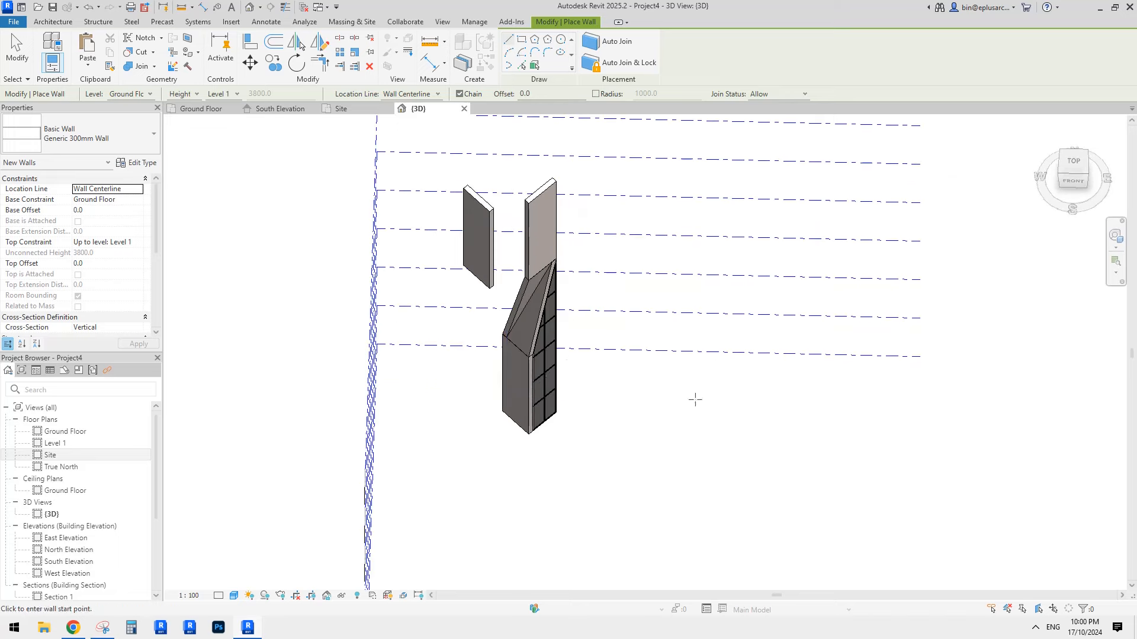
pyautogui.click(620, 296)
pyautogui.click(668, 294)
pyautogui.press('Escape')
pyautogui.press('Escape')
pyautogui.moveTo(703, 355)
pyautogui.keyDown('shift'); pyautogui.mouseDown(button='middle')
pyautogui.moveTo(660, 213)
pyautogui.moveTo(699, 396)
pyautogui.mouseUp(button='middle'); pyautogui.keyUp('shift')
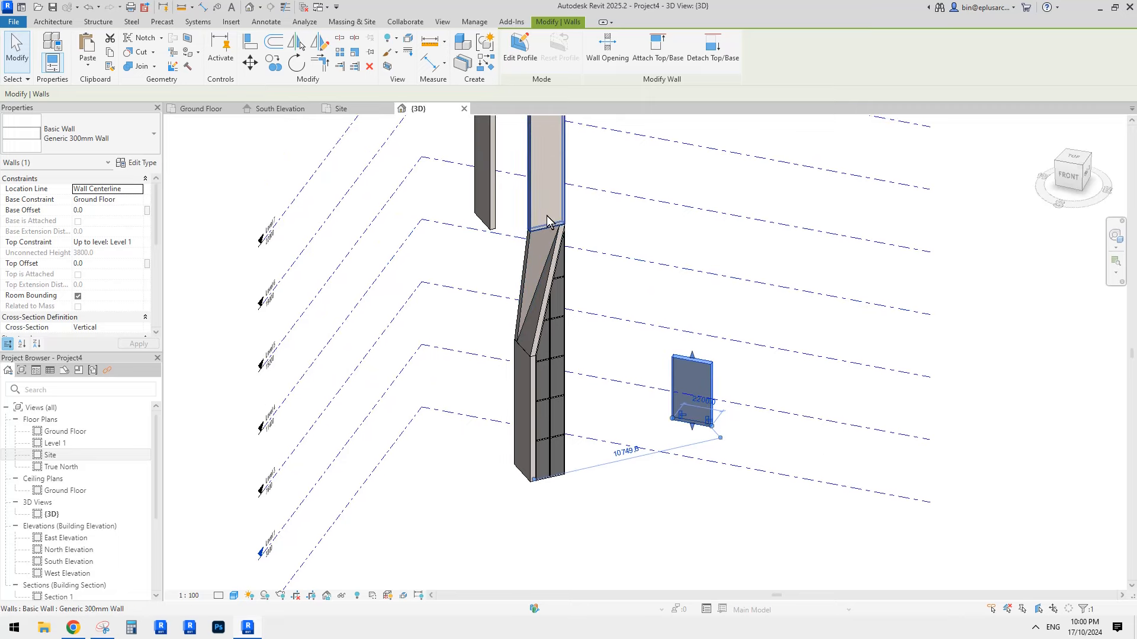
pyautogui.keyDown('shift'); pyautogui.moveTo(589, 257); pyautogui.dragTo(646, 359, button='middle'); pyautogui.keyUp('shift')
pyautogui.press('Delete')
# Copy the upper wall above the twist to the free space opposite the rotated copy, and delete this new copy.
pyautogui.moveTo(657, 301)
pyautogui.keyDown('shift'); pyautogui.mouseDown(button='middle')
pyautogui.moveTo(660, 317)
pyautogui.moveTo(638, 296)
pyautogui.mouseUp(button='middle'); pyautogui.keyUp('shift')
pyautogui.click(580, 263)
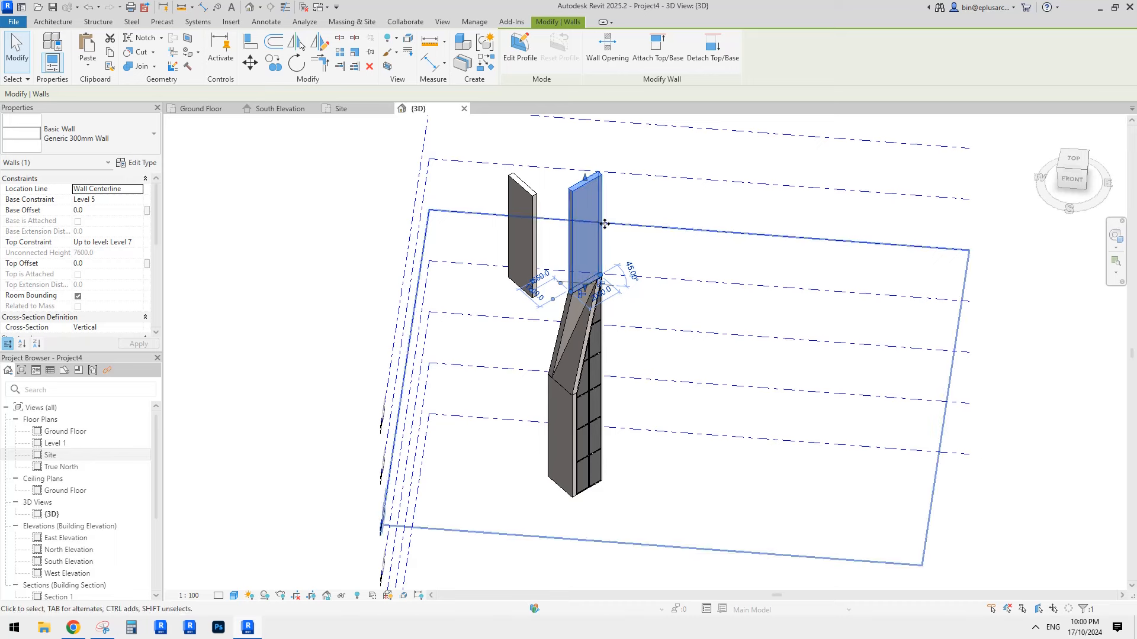
pyautogui.keyDown('shift'); pyautogui.moveTo(589, 201); pyautogui.dragTo(591, 232, button='middle'); pyautogui.keyUp('shift')
pyautogui.click(584, 244)
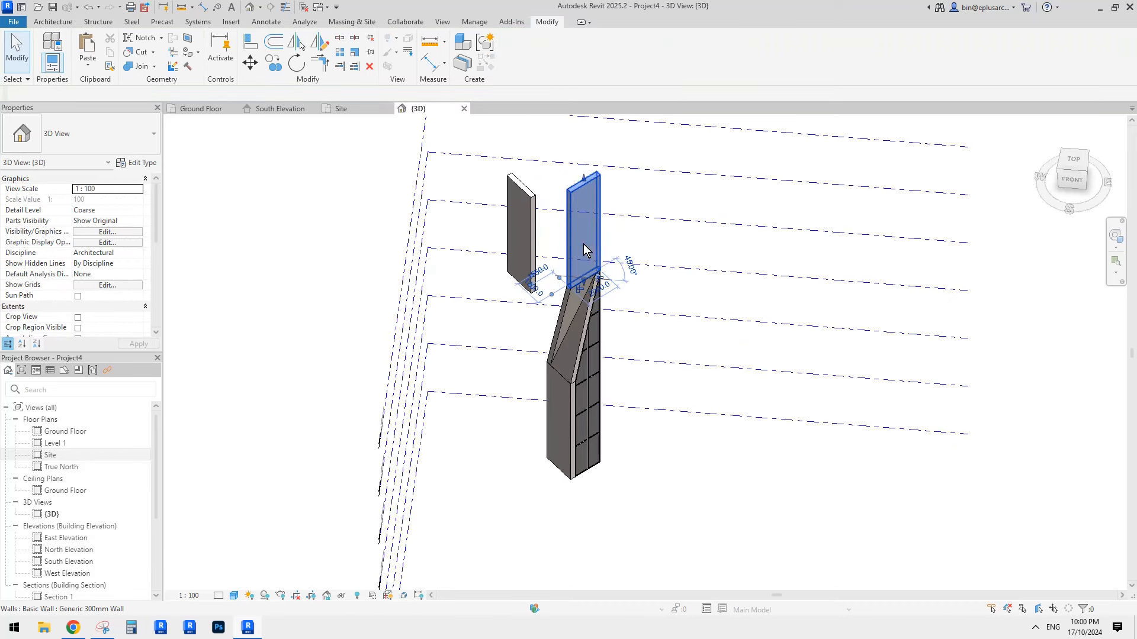
pyautogui.press('o')
pyautogui.click(636, 283)
pyautogui.click(667, 270)
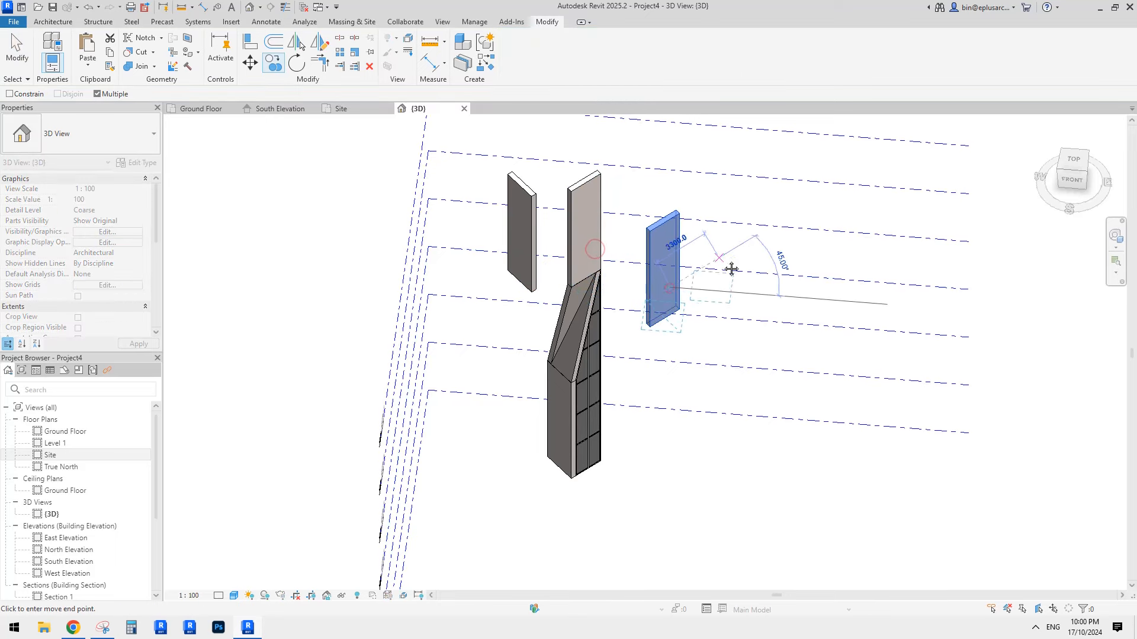
pyautogui.click(660, 264)
pyautogui.keyDown('shift'); pyautogui.moveTo(616, 237); pyautogui.dragTo(584, 212, button='middle'); pyautogui.keyUp('shift')
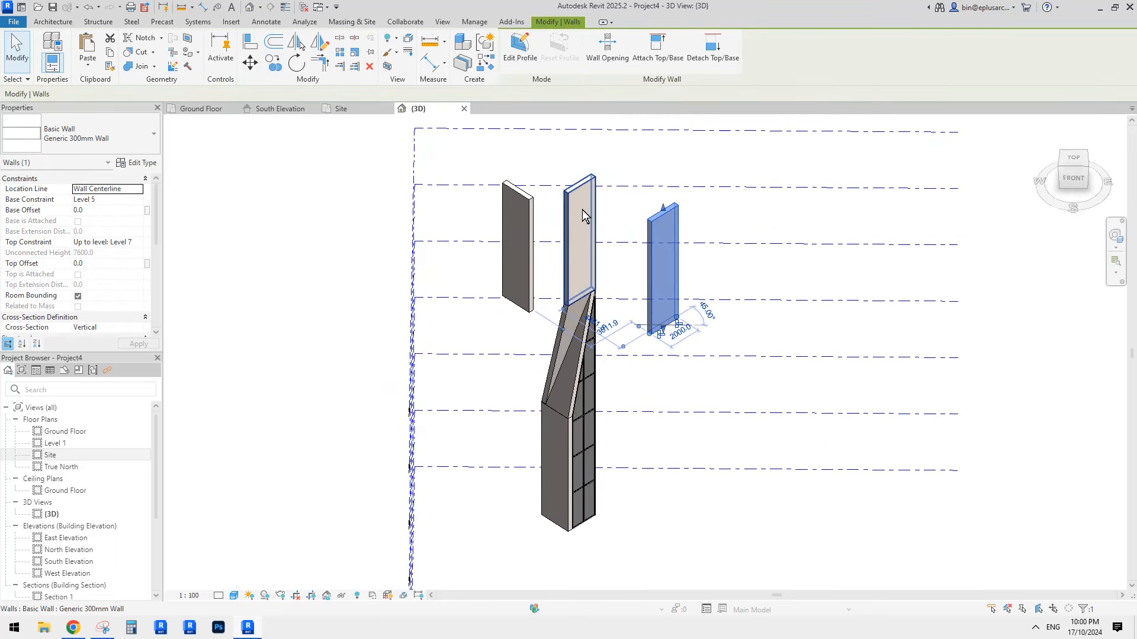
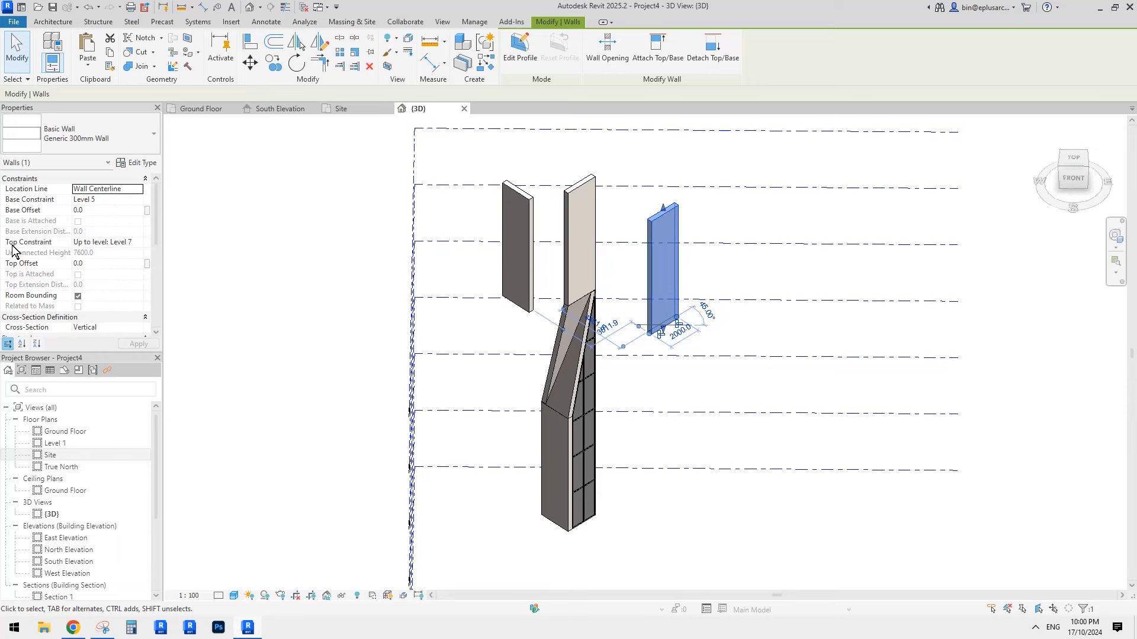
pyautogui.moveTo(835, 310); pyautogui.dragTo(832, 314, button='middle')
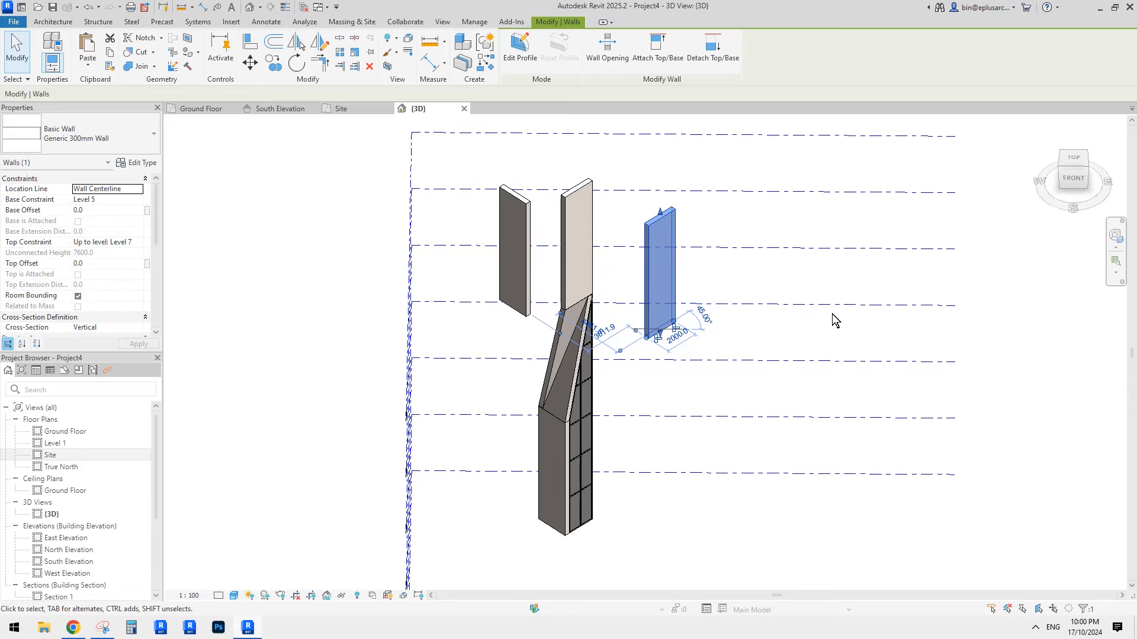
pyautogui.click(686, 299)
pyautogui.click(662, 274)
pyautogui.press('Delete')
pyautogui.scroll(2, 552, 225)
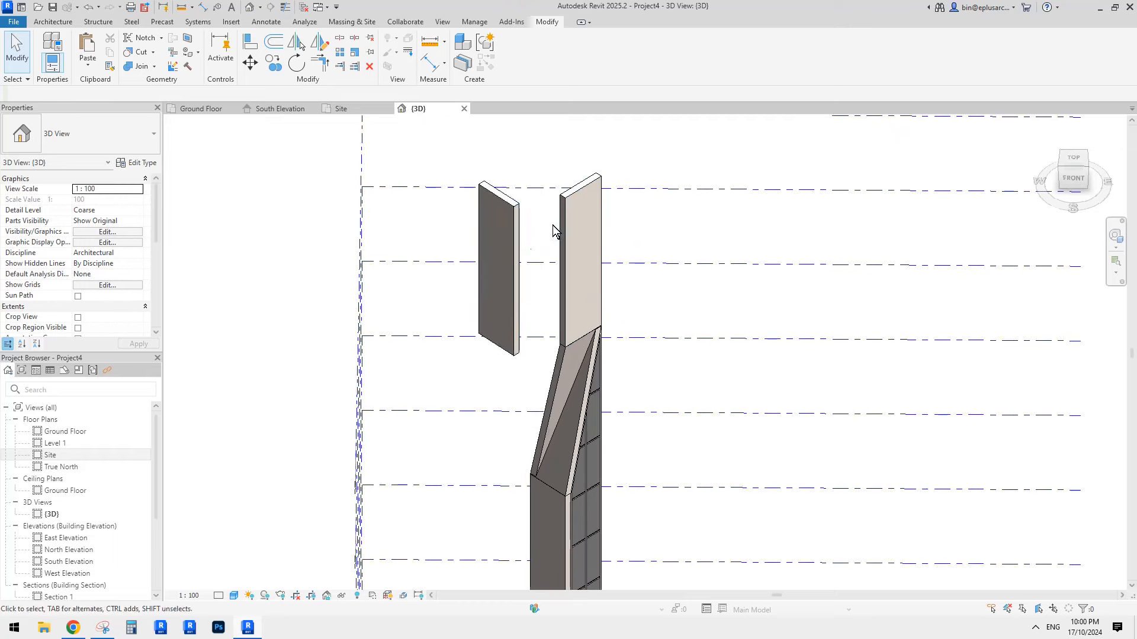
# Change the type of the rotated upper wall copy to the Storefront curtain wall.
pyautogui.click(511, 237)
pyautogui.scroll(-1, 567, 269)
pyautogui.click(539, 276)
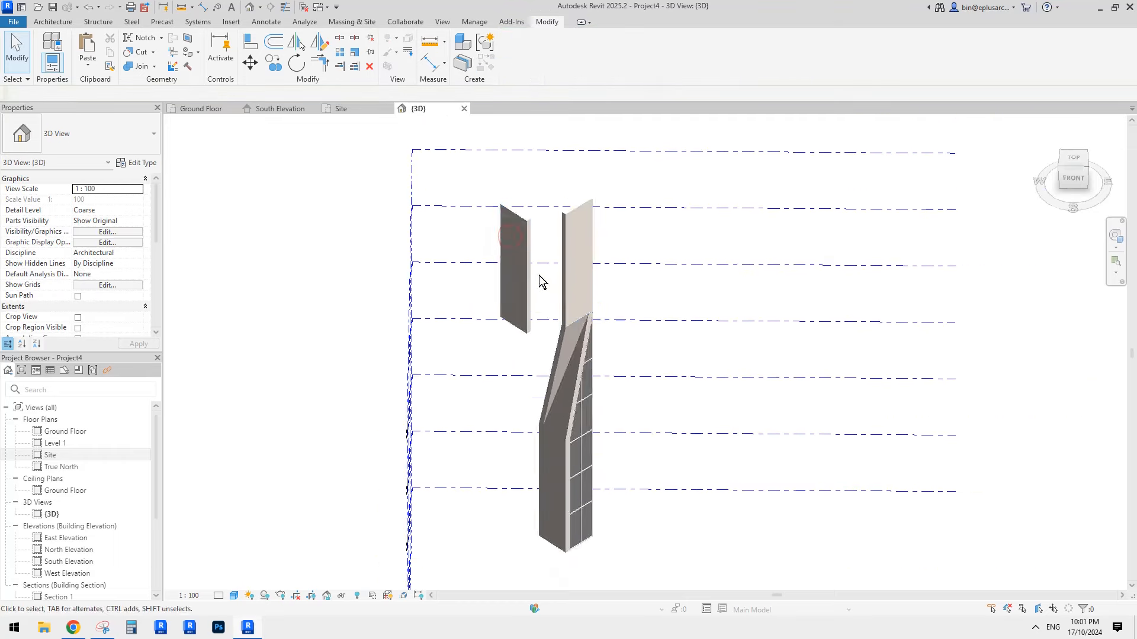
pyautogui.click(519, 257)
pyautogui.keyDown('shift'); pyautogui.moveTo(541, 335); pyautogui.dragTo(597, 313, button='middle'); pyautogui.keyUp('shift')
pyautogui.scroll(-2, 601, 312)
pyautogui.scroll(3, 595, 311)
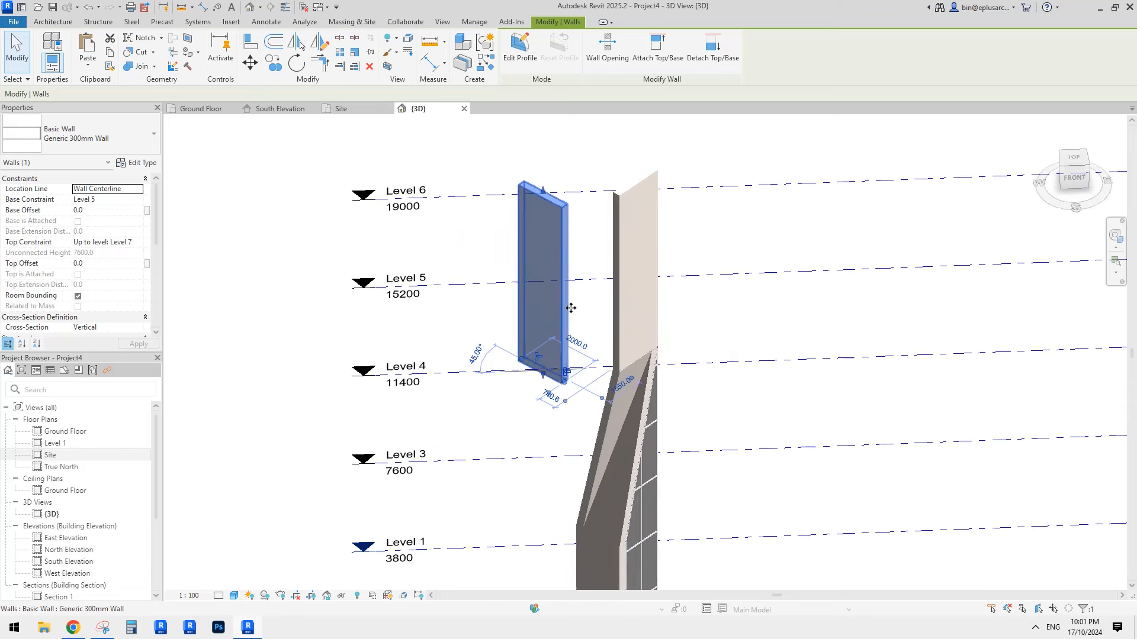
pyautogui.click(116, 136)
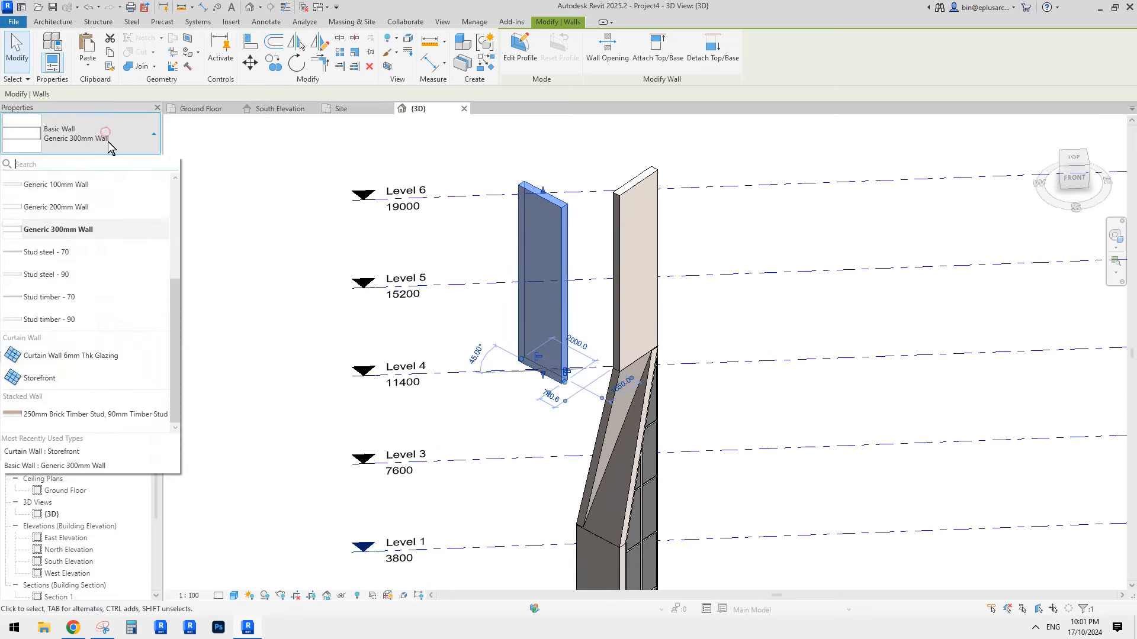
pyautogui.click(80, 357)
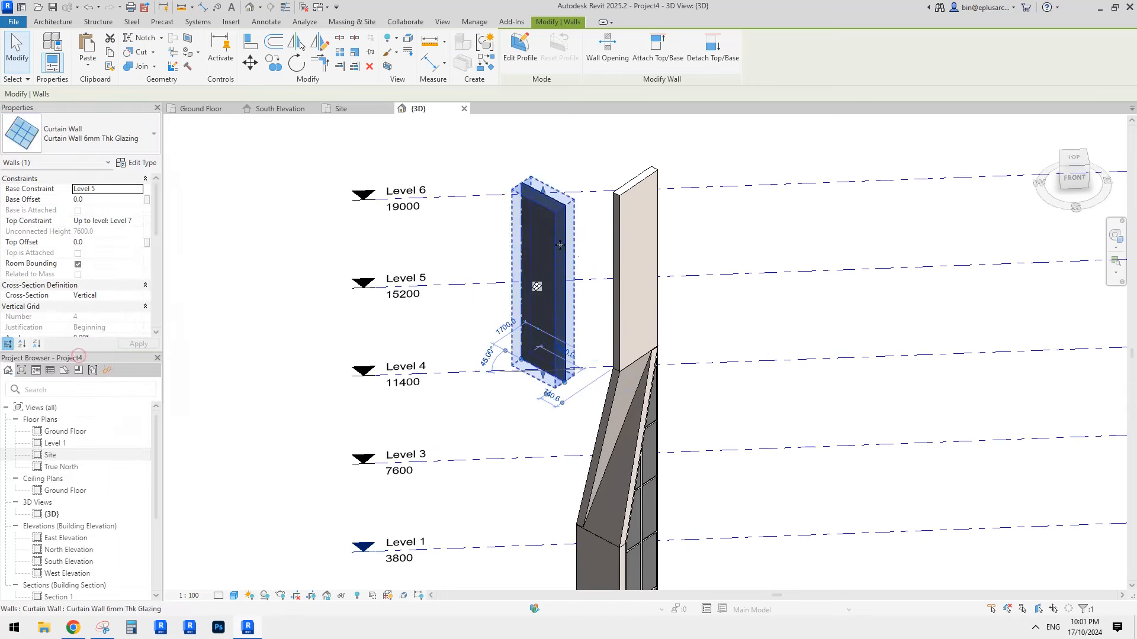
pyautogui.click(99, 133)
pyautogui.click(61, 355)
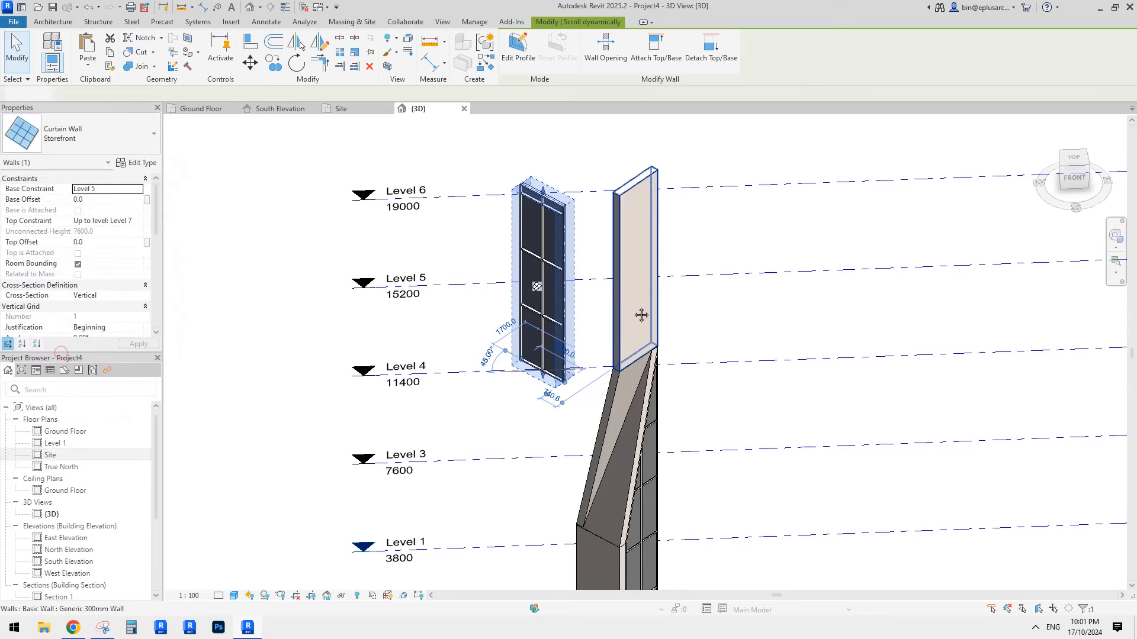
# Move the Storefront curtain wall in plan so its end corner meets the inner corner of the upper wall above the twist.
pyautogui.click(595, 291)
pyautogui.keyDown('shift'); pyautogui.moveTo(596, 291); pyautogui.dragTo(615, 392, button='middle'); pyautogui.keyUp('shift')
pyautogui.click(567, 256)
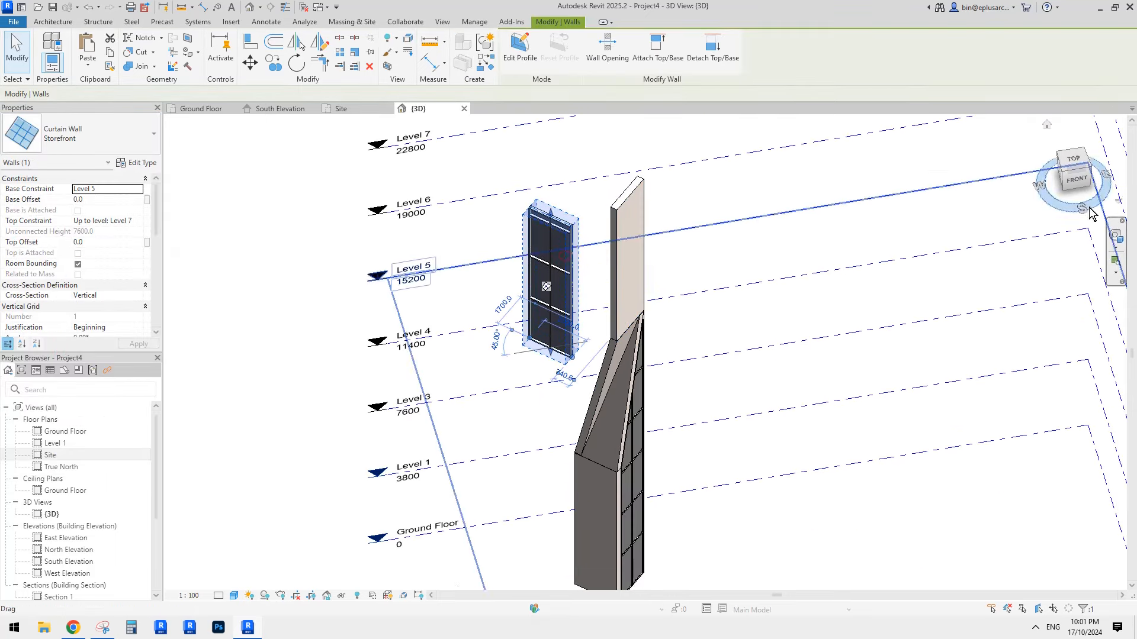
pyautogui.click(1077, 161)
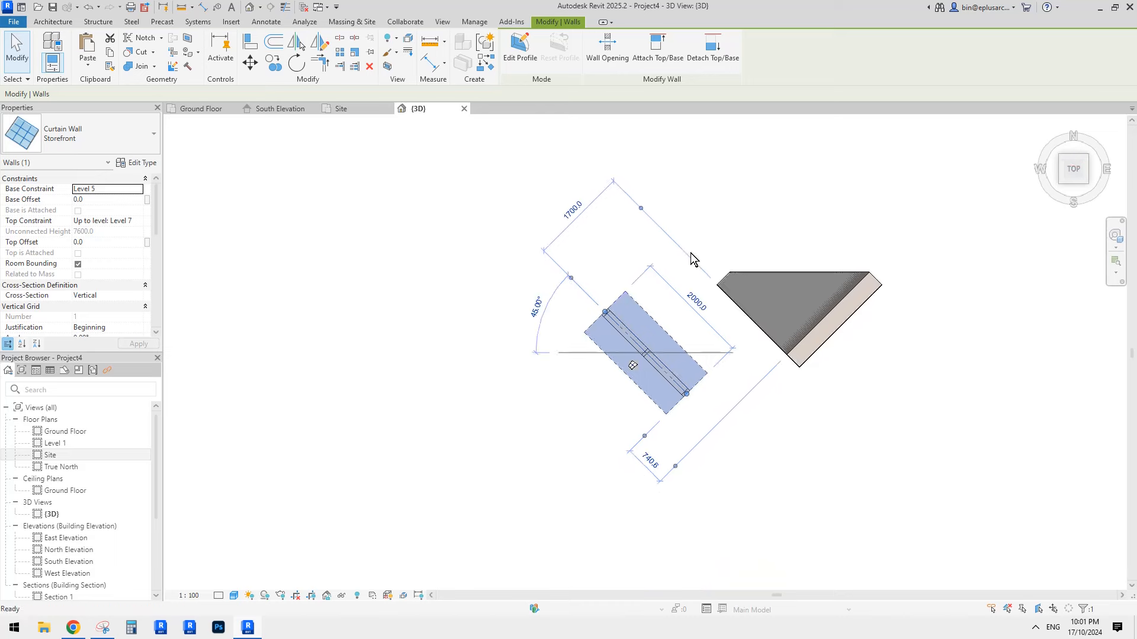
pyautogui.press('m')
pyautogui.press('v')
pyautogui.click(672, 387)
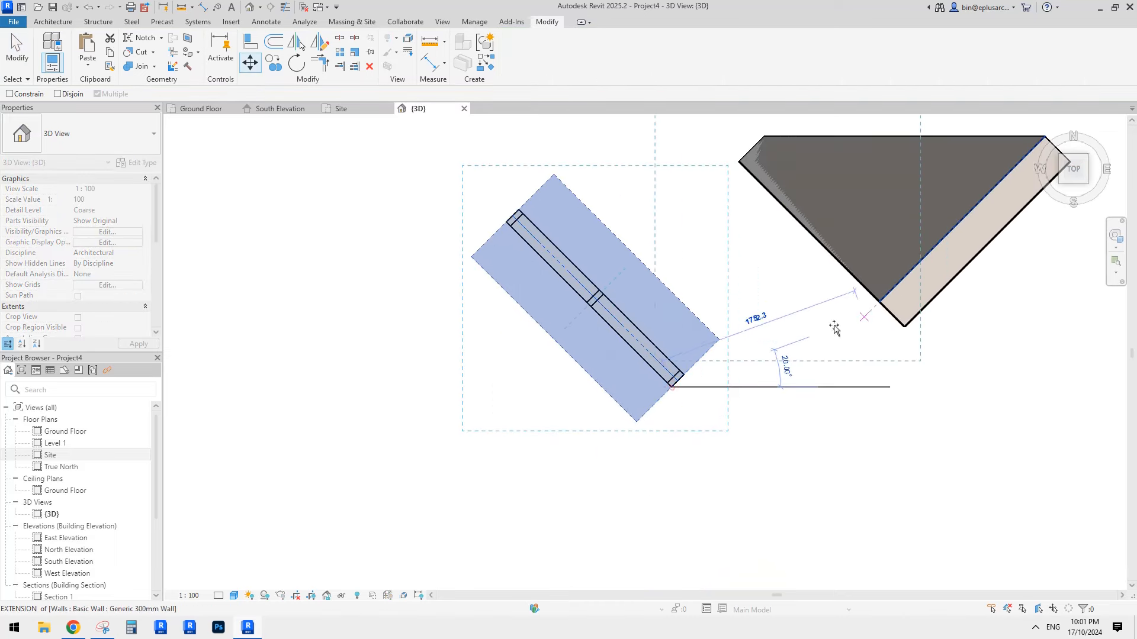
pyautogui.click(880, 303)
pyautogui.scroll(-1, 767, 254)
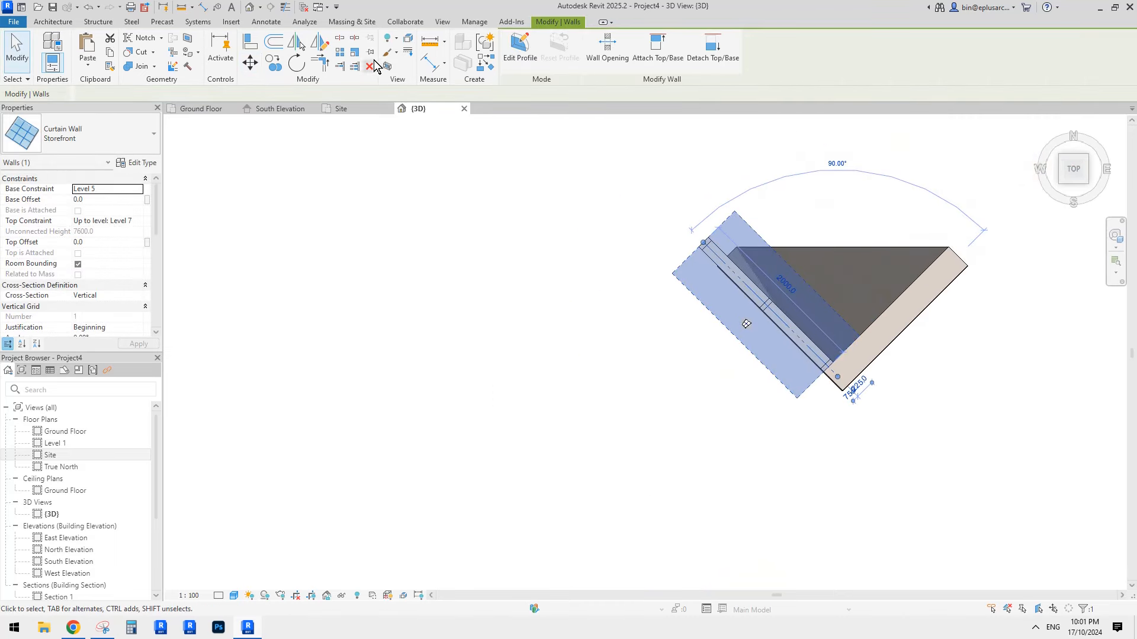
# Trim the overhanging end of the upper Storefront curtain wall to the end face of the lower wall.
pyautogui.click(340, 66)
pyautogui.scroll(3, 863, 230)
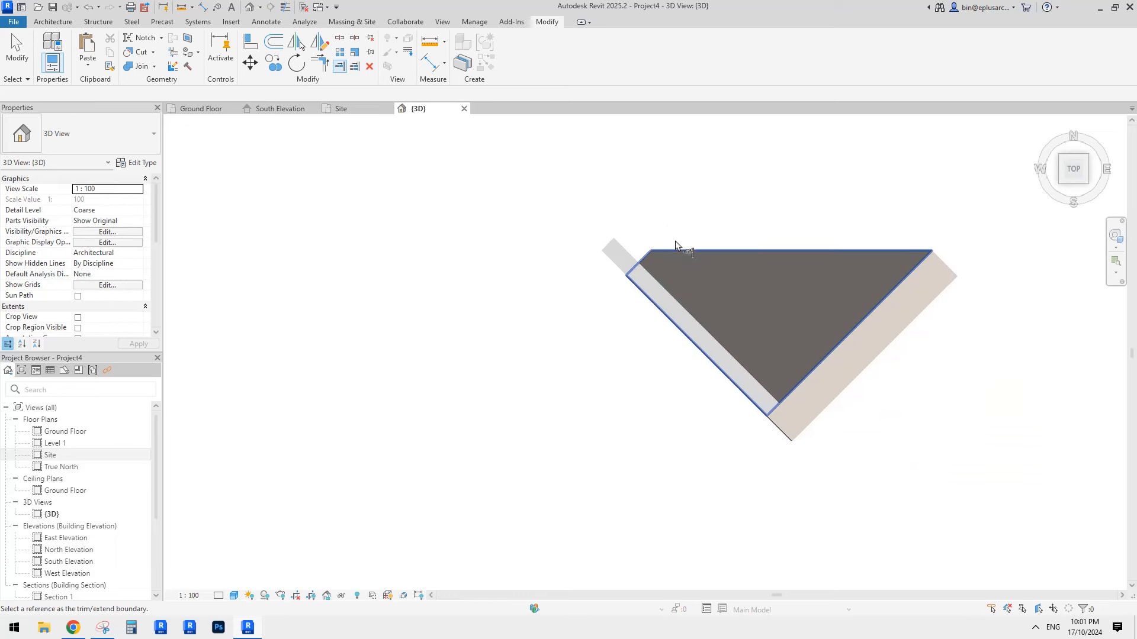
pyautogui.keyDown('shift'); pyautogui.moveTo(651, 254); pyautogui.dragTo(752, 314, button='middle'); pyautogui.keyUp('shift')
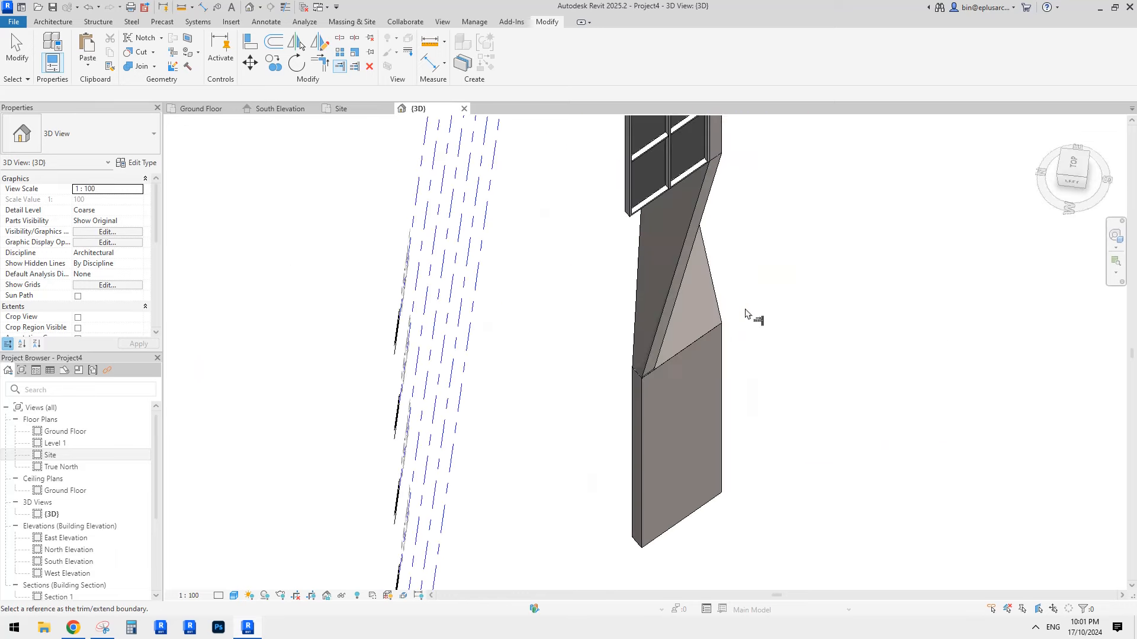
pyautogui.scroll(3, 655, 388)
pyautogui.scroll(-4, 602, 392)
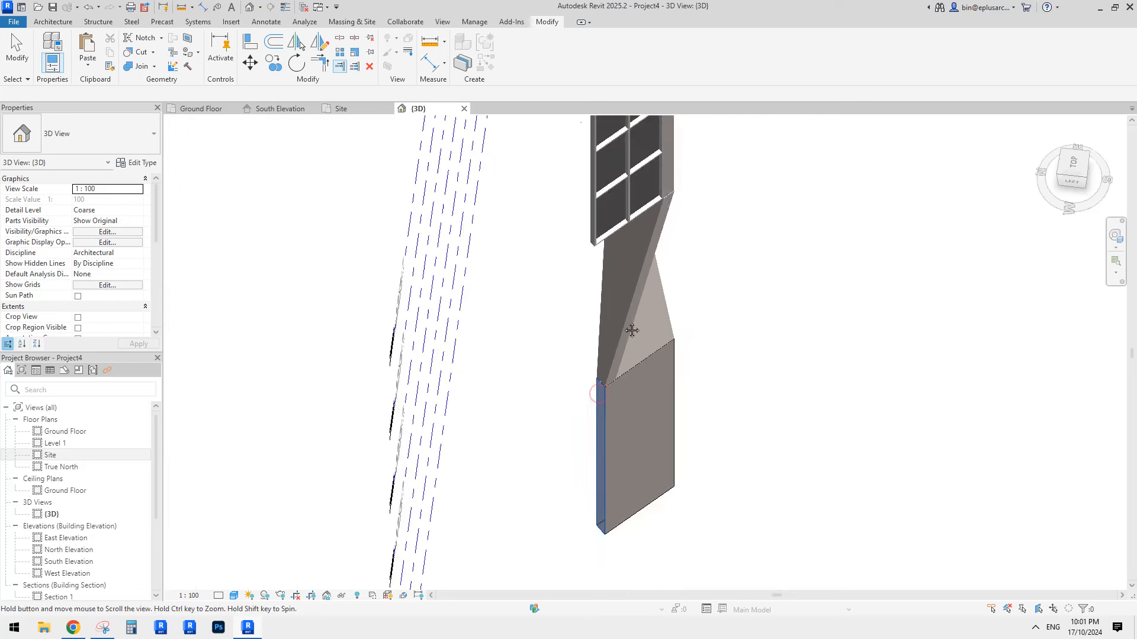
pyautogui.click(619, 167)
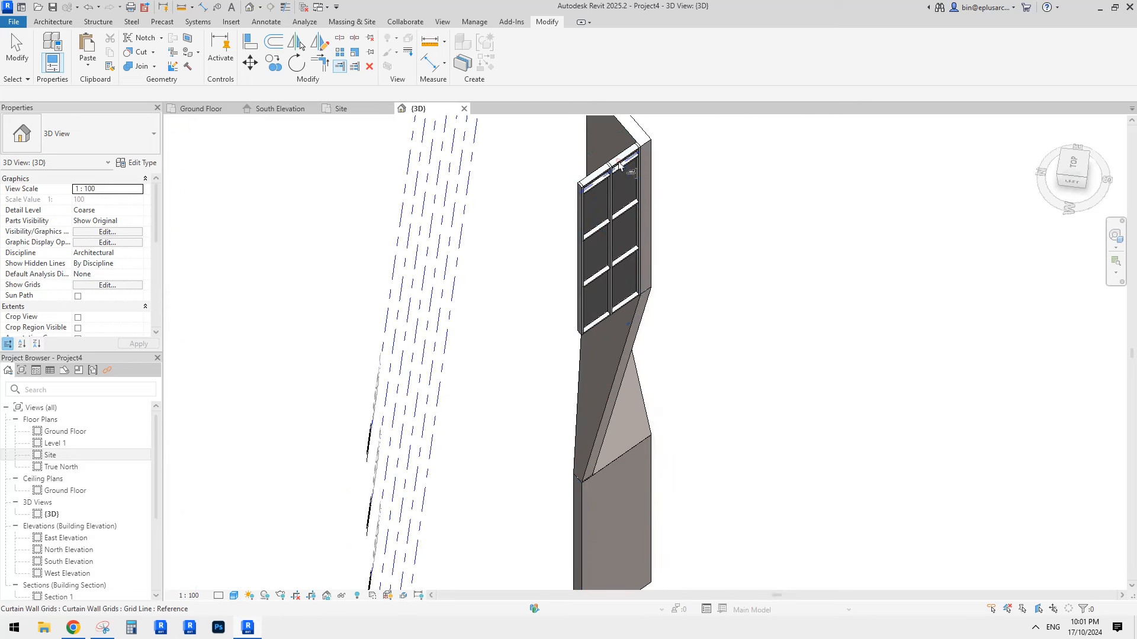
pyautogui.scroll(-1, 653, 321)
pyautogui.keyDown('shift'); pyautogui.moveTo(653, 321); pyautogui.dragTo(647, 311, button='middle'); pyautogui.keyUp('shift')
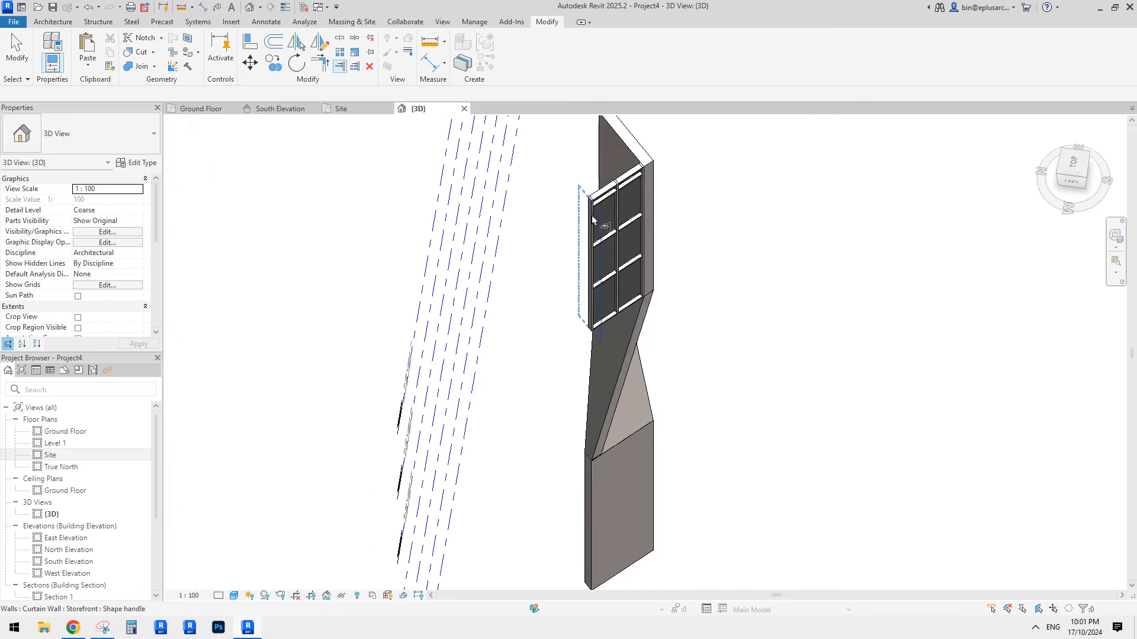
pyautogui.press('Escape')
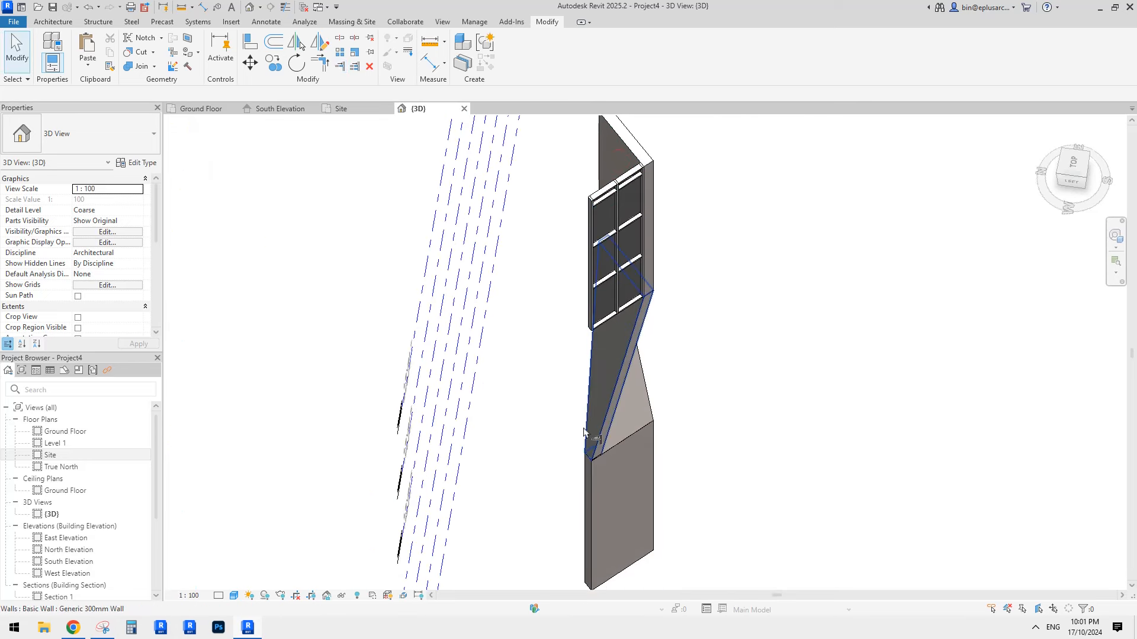
pyautogui.click(589, 492)
pyautogui.press('Escape')
# Edit the upper Storefront curtain wall's profile so it extends down in a triangle along the edges of the sloping twist wall.
pyautogui.click(604, 303)
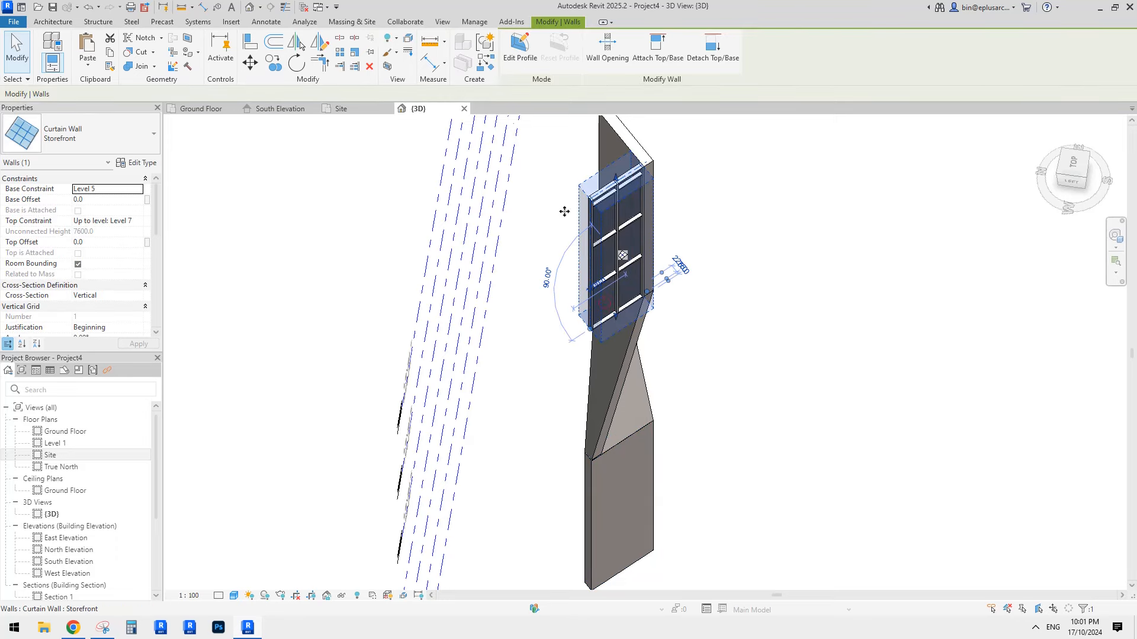
pyautogui.click(510, 49)
pyautogui.click(561, 65)
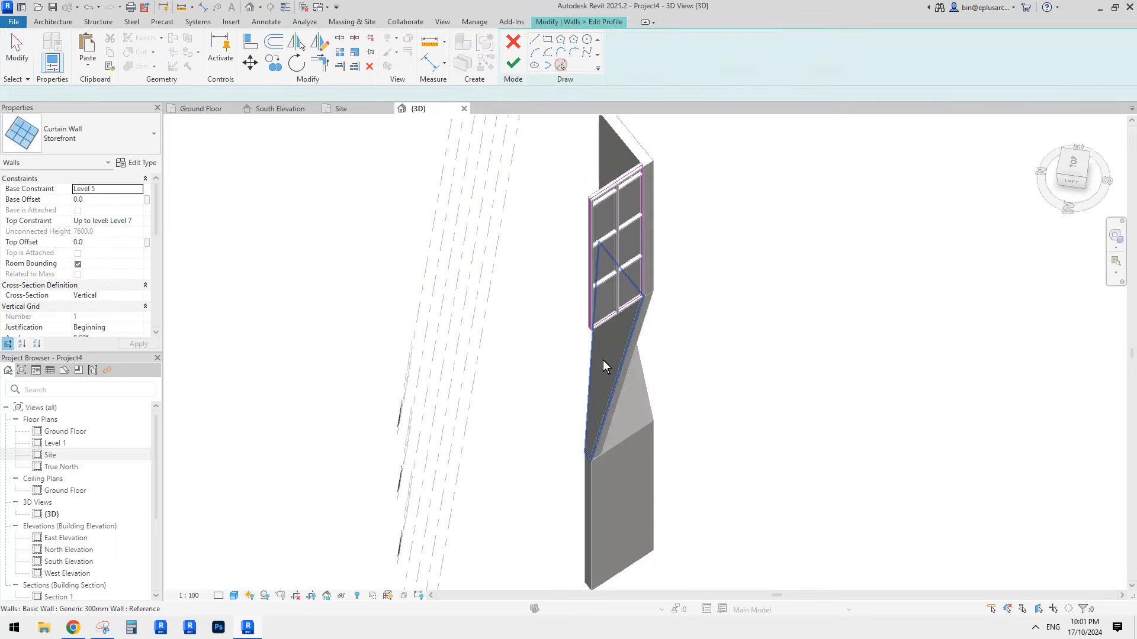
pyautogui.click(622, 363)
pyautogui.press('Escape')
pyautogui.click(616, 312)
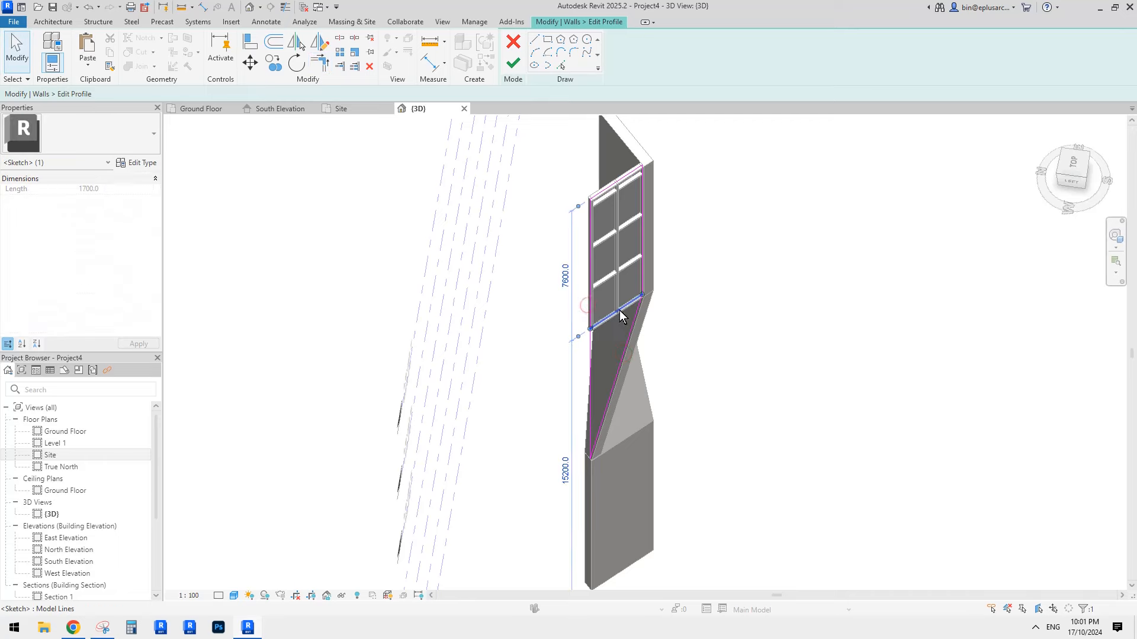
pyautogui.click(688, 211)
pyautogui.click(513, 63)
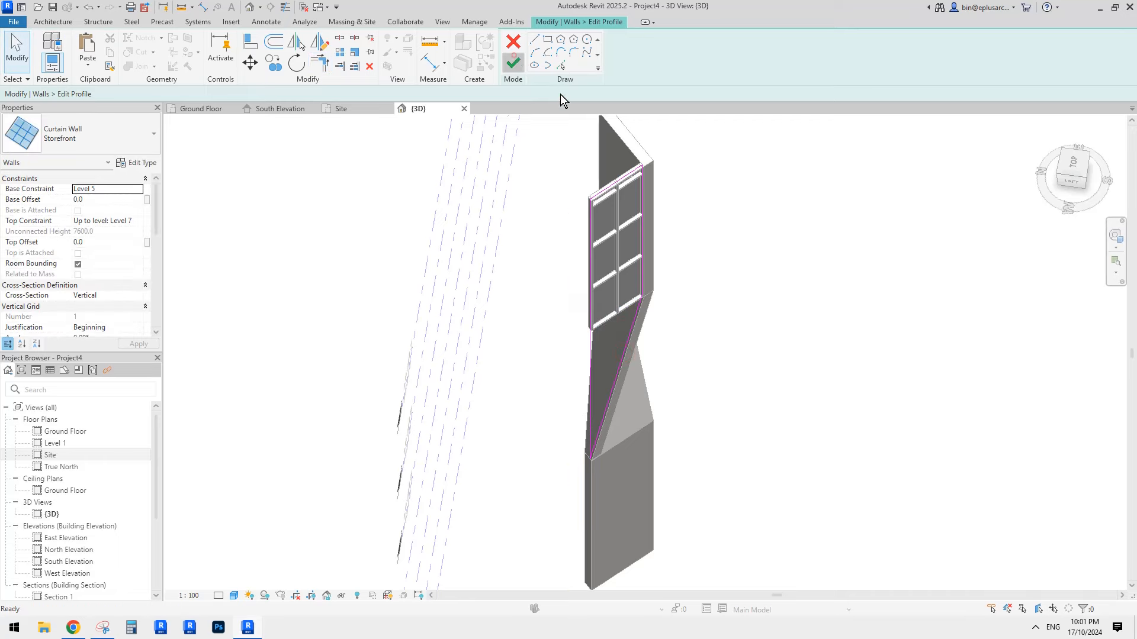
pyautogui.click(770, 432)
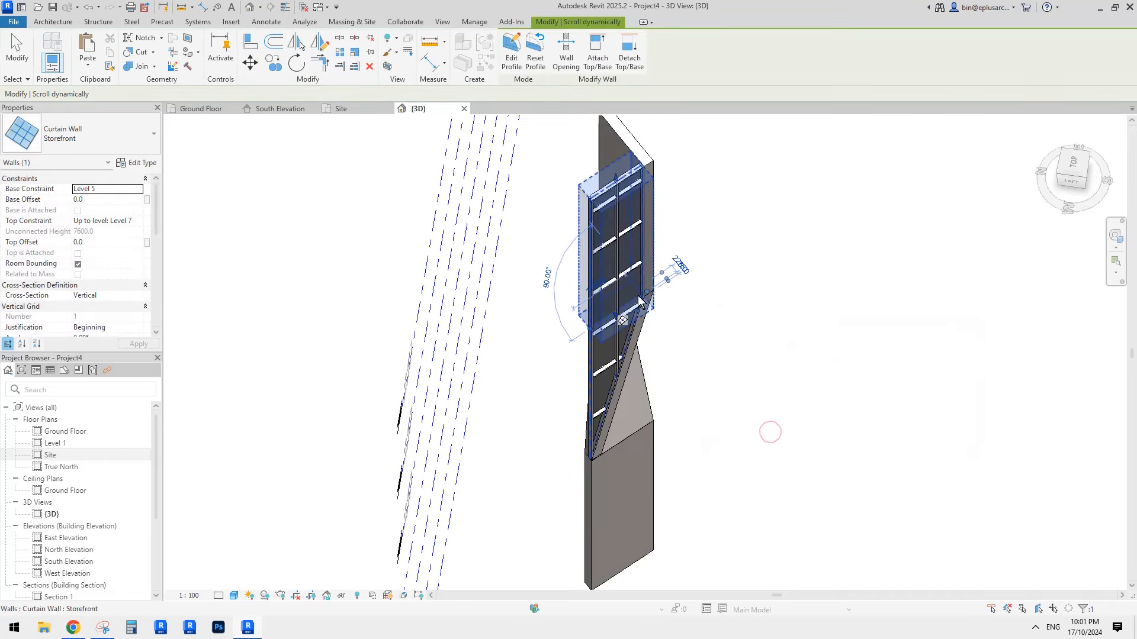
# Examine the completed twisted tower from the front and compare it with the facade photo in the Reddit post.
pyautogui.click(719, 304)
pyautogui.scroll(-1, 710, 314)
pyautogui.scroll(1, 631, 328)
pyautogui.keyDown('shift'); pyautogui.moveTo(762, 355); pyautogui.dragTo(542, 220, button='middle'); pyautogui.keyUp('shift')
pyautogui.keyDown('shift'); pyautogui.moveTo(819, 396); pyautogui.dragTo(816, 368, button='middle'); pyautogui.keyUp('shift')
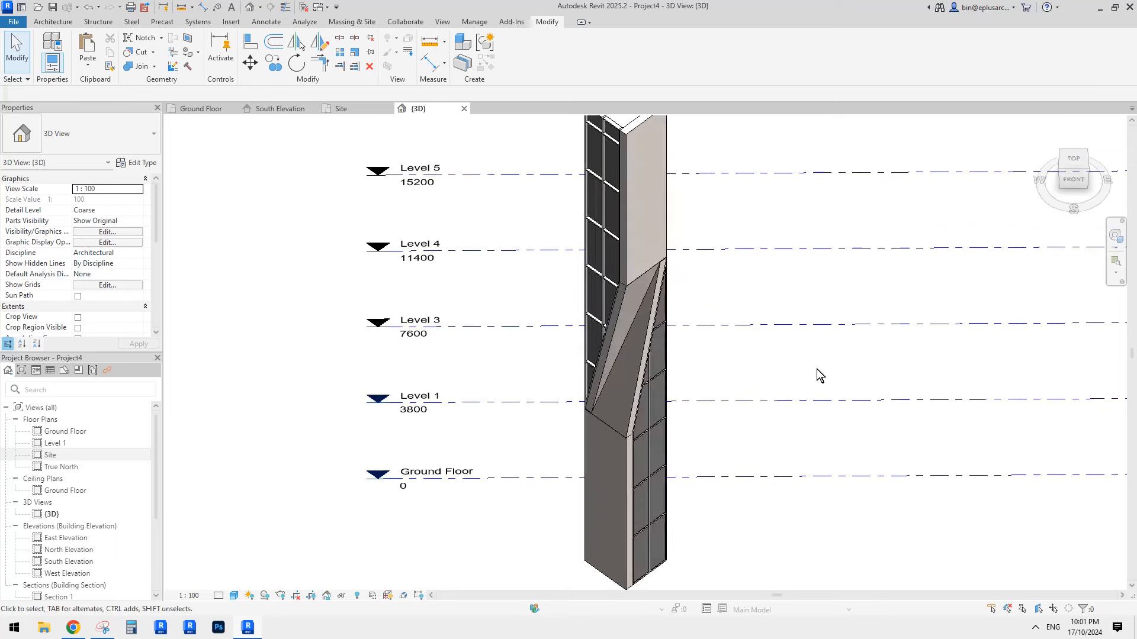
pyautogui.scroll(-1, 816, 368)
pyautogui.click(77, 628)
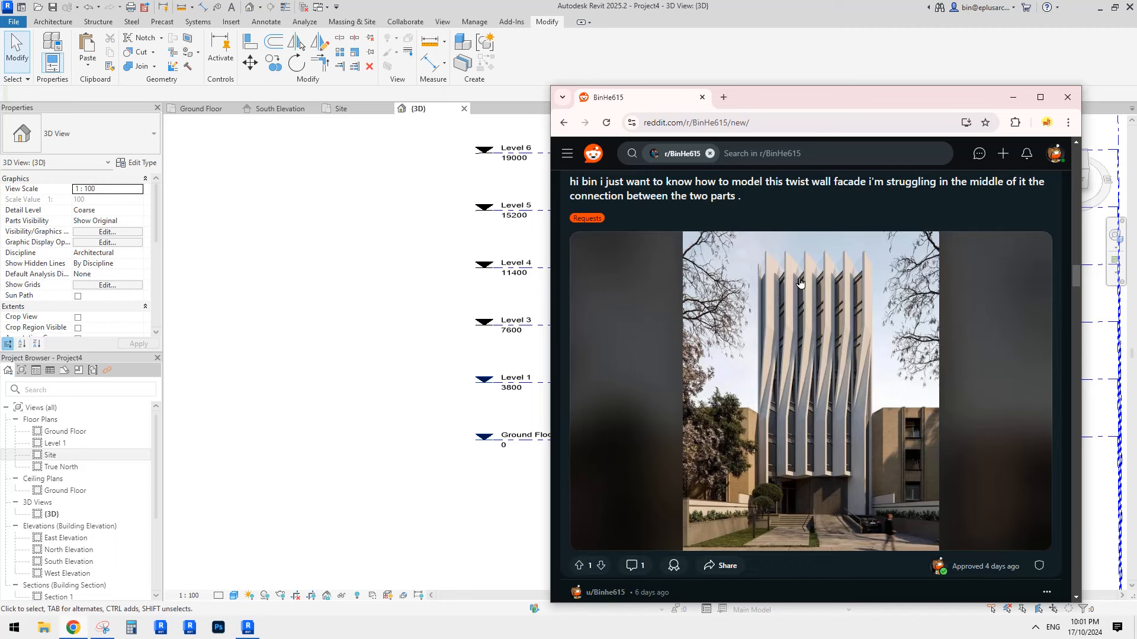
pyautogui.click(259, 630)
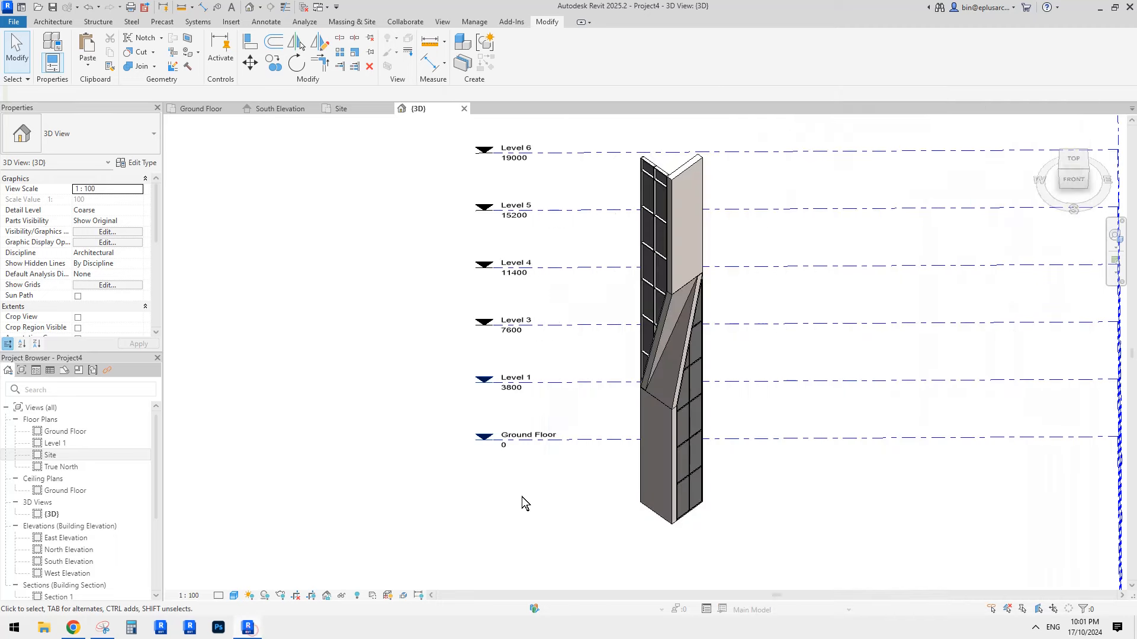
# Stretch the upper solid wall upward to a top offset of about 2624 mm above Level 7.
pyautogui.click(680, 197)
pyautogui.moveTo(684, 189); pyautogui.dragTo(667, 314, button='middle')
pyautogui.keyDown('shift'); pyautogui.moveTo(667, 314); pyautogui.dragTo(686, 264, button='middle'); pyautogui.keyUp('shift')
pyautogui.moveTo(662, 293); pyautogui.dragTo(669, 245)
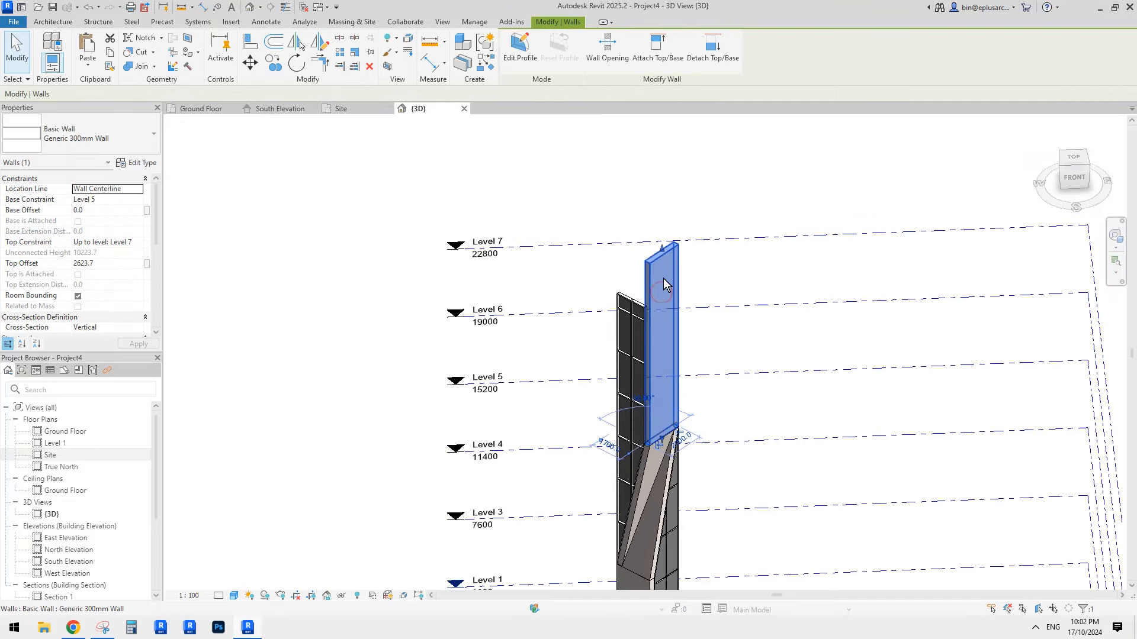
# Inspect the base of the lower solid wall and compare it with the facade photo in the Reddit post.
pyautogui.keyDown('shift'); pyautogui.moveTo(663, 284); pyautogui.dragTo(613, 495, button='middle'); pyautogui.keyUp('shift')
pyautogui.click(614, 526)
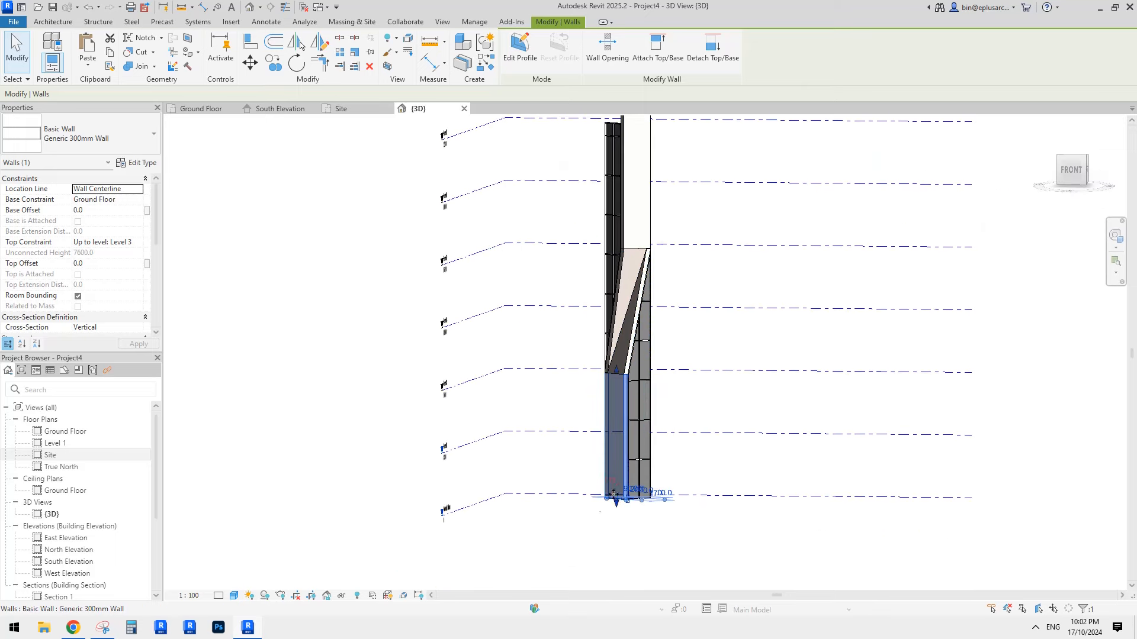
pyautogui.click(73, 629)
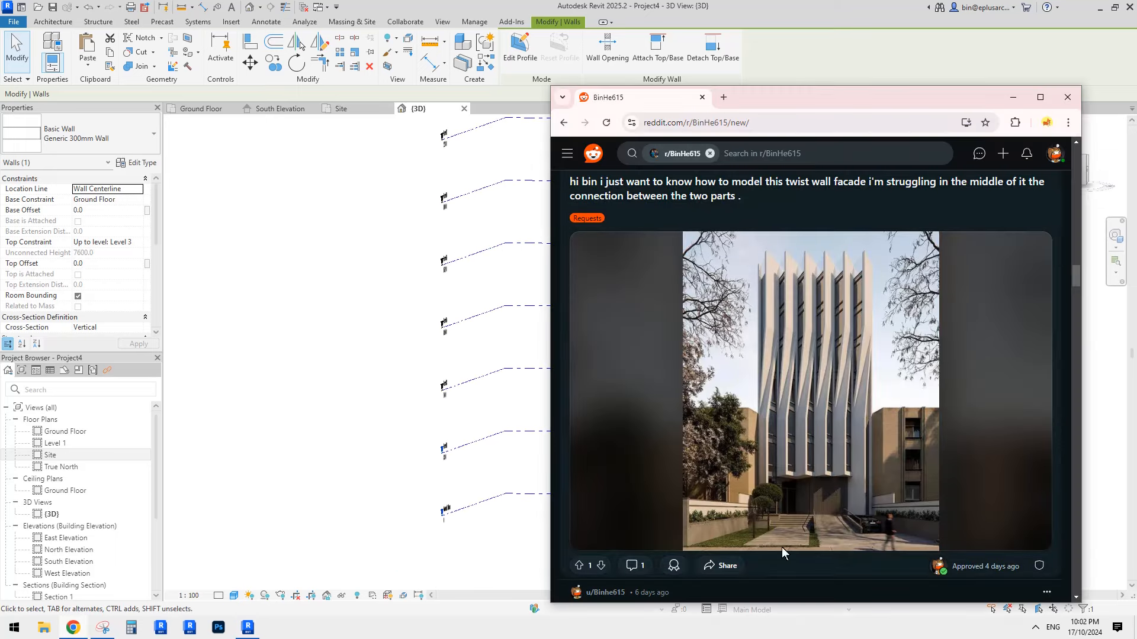
pyautogui.click(247, 629)
pyautogui.scroll(5, 630, 503)
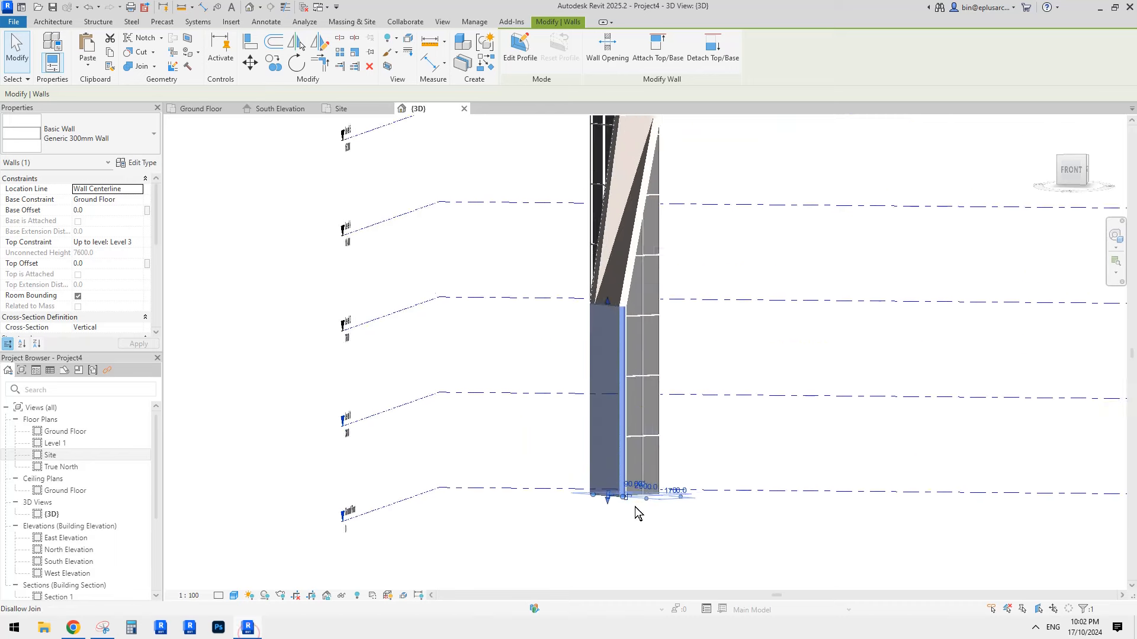
# Start a Generic 150mm floor on the Ground Floor and sketch its boundary from the solid and Storefront walls at the tower's base.
pyautogui.click(53, 21)
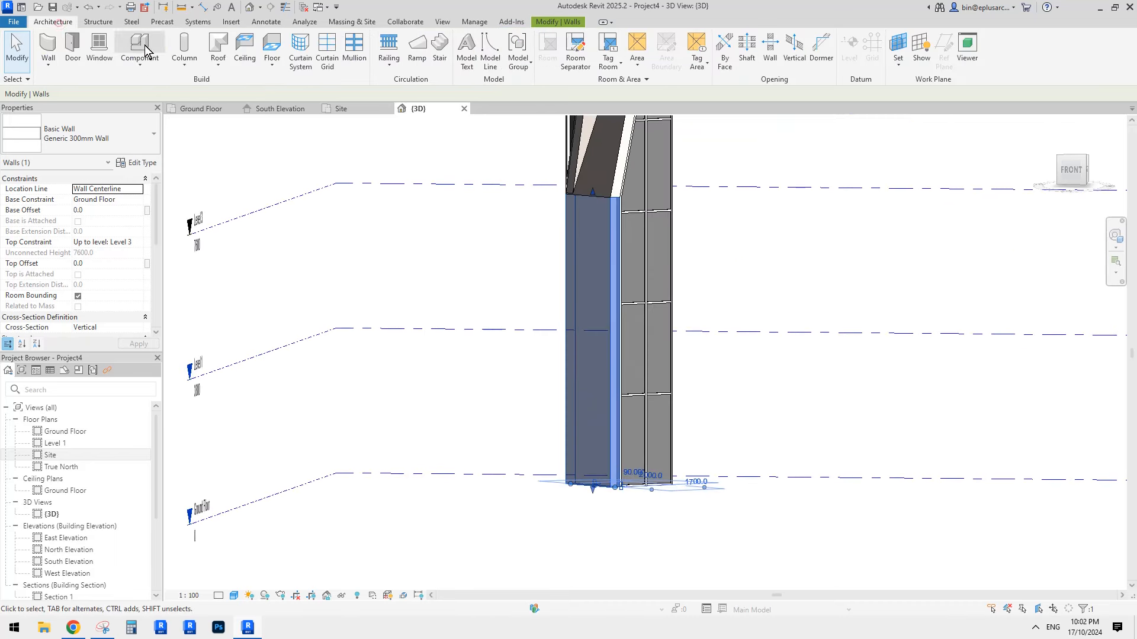
pyautogui.click(276, 54)
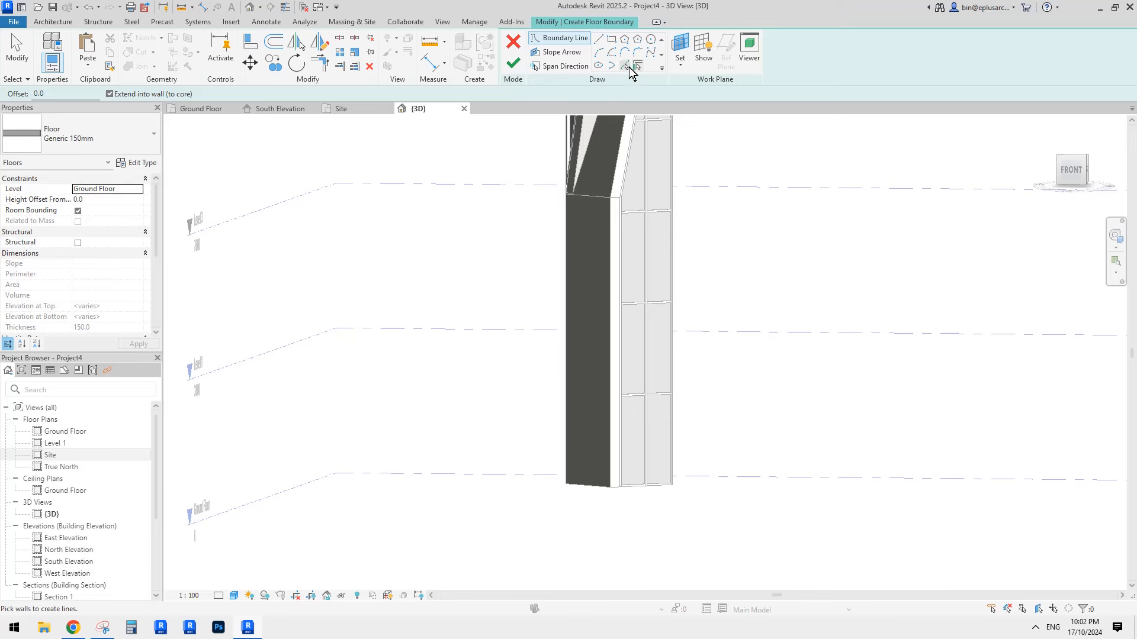
pyautogui.click(627, 66)
pyautogui.scroll(-1, 695, 349)
pyautogui.keyDown('shift'); pyautogui.moveTo(681, 341); pyautogui.dragTo(668, 413, button='middle'); pyautogui.keyUp('shift')
pyautogui.scroll(4, 642, 362)
pyautogui.click(619, 386)
pyautogui.scroll(3, 659, 387)
pyautogui.scroll(1, 717, 355)
pyautogui.click(717, 350)
pyautogui.scroll(-1, 716, 367)
# Trim the overhanging boundary lines into a closed square and finish the ground floor slab.
pyautogui.press('t')
pyautogui.press('r')
pyautogui.click(714, 370)
pyautogui.click(558, 376)
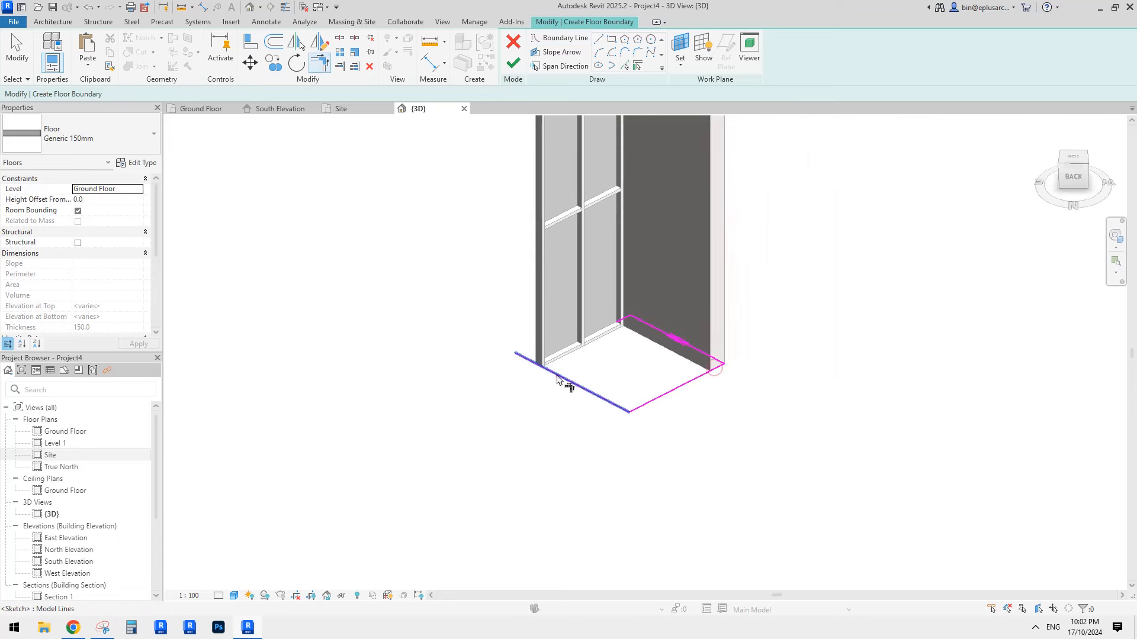
pyautogui.click(558, 377)
pyautogui.click(511, 61)
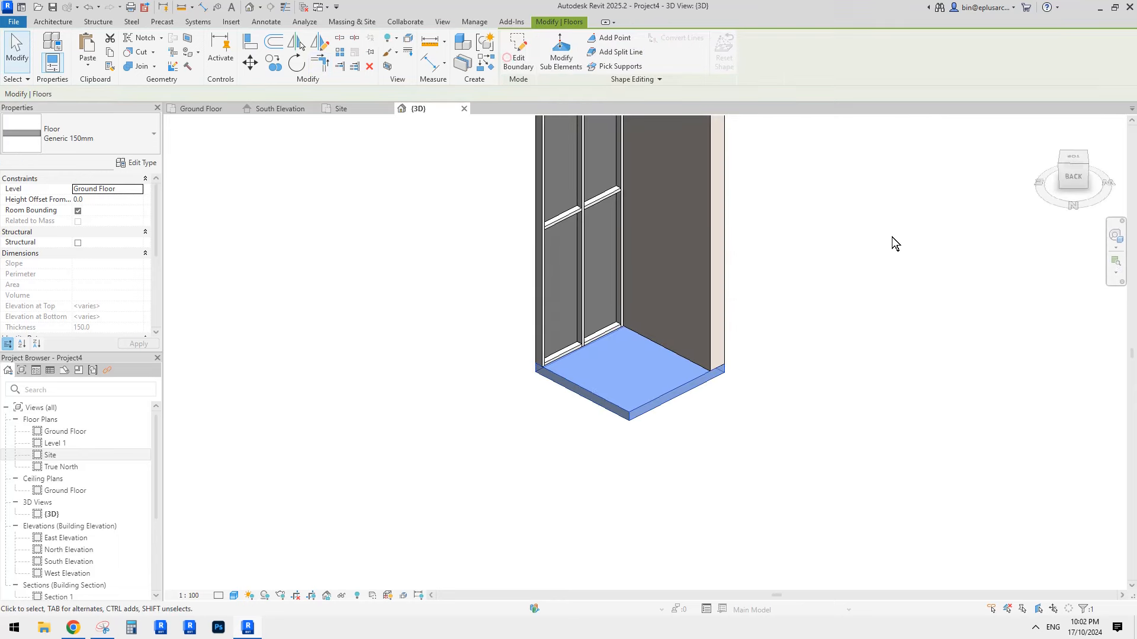
pyautogui.click(812, 293)
# Examine how the new ground floor slab meets the lower solid wall and compare the base with the Reddit photo.
pyautogui.keyDown('shift'); pyautogui.moveTo(812, 293); pyautogui.dragTo(529, 361, button='middle'); pyautogui.keyUp('shift')
pyautogui.click(610, 346)
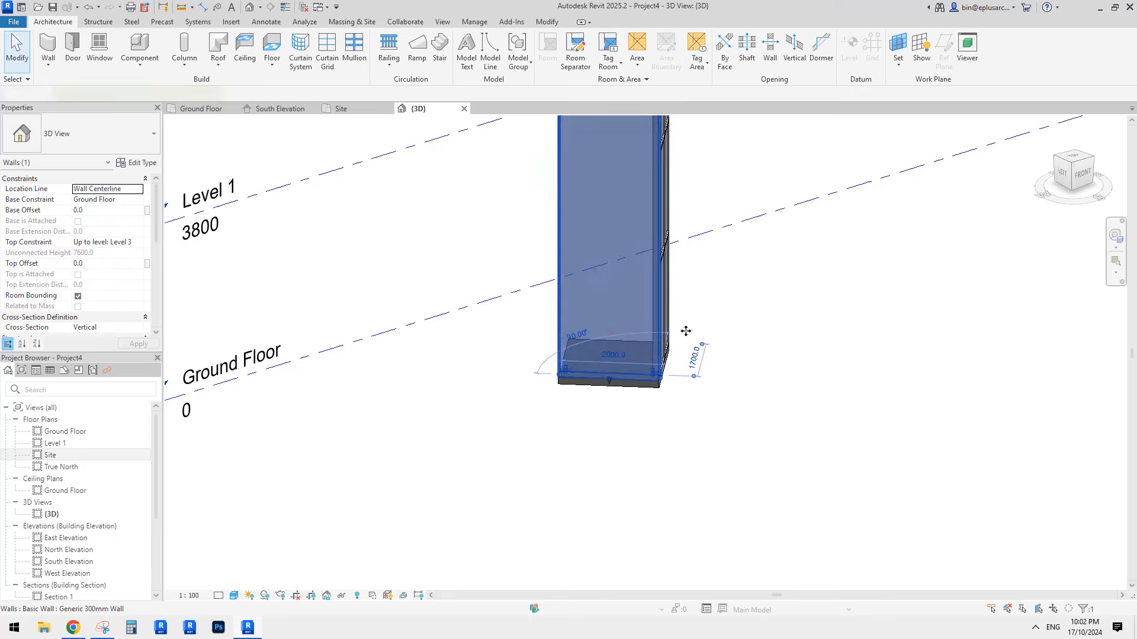
pyautogui.keyDown('shift'); pyautogui.moveTo(685, 330); pyautogui.dragTo(503, 429, button='middle'); pyautogui.keyUp('shift')
pyautogui.click(503, 428)
pyautogui.click(83, 625)
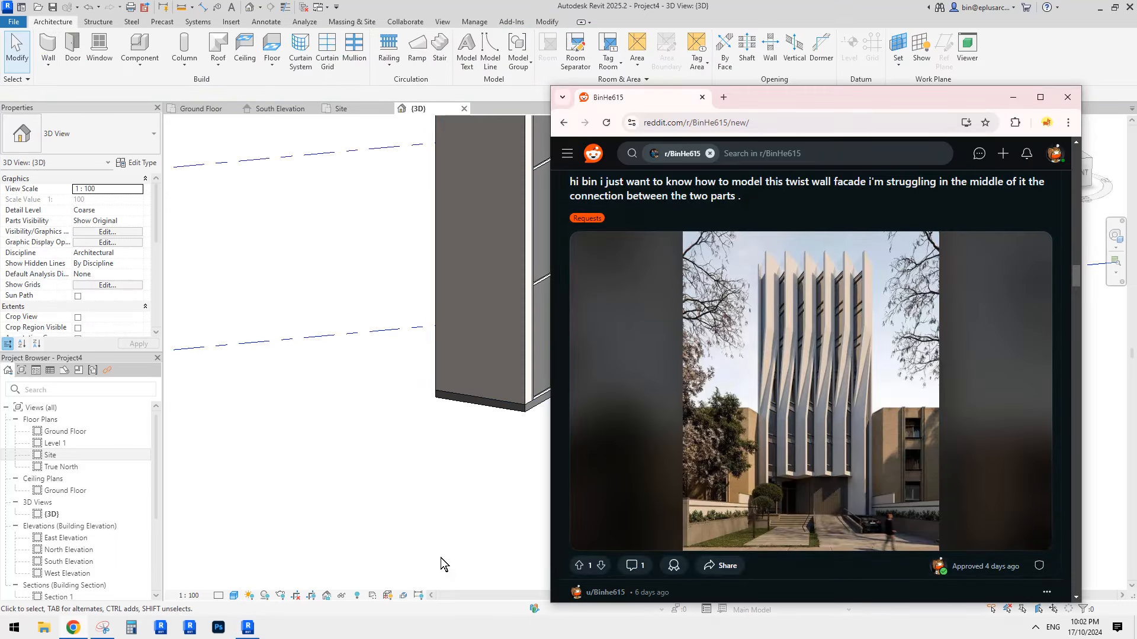
pyautogui.click(255, 631)
pyautogui.keyDown('shift'); pyautogui.moveTo(545, 472); pyautogui.dragTo(488, 356, button='middle'); pyautogui.keyUp('shift')
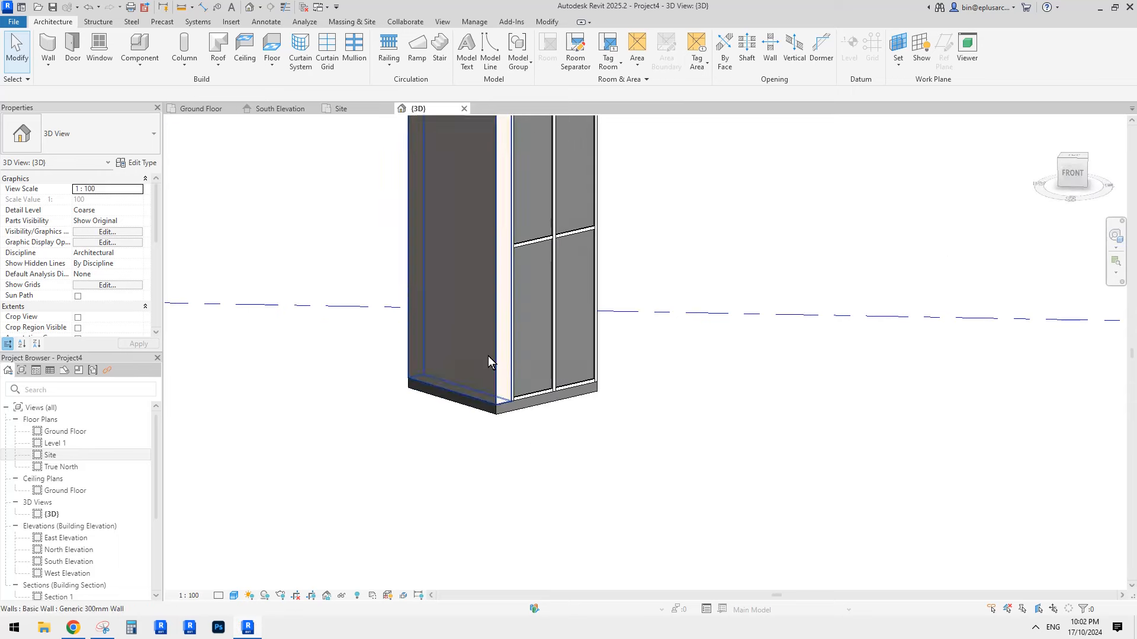
pyautogui.click(488, 357)
pyautogui.click(481, 413)
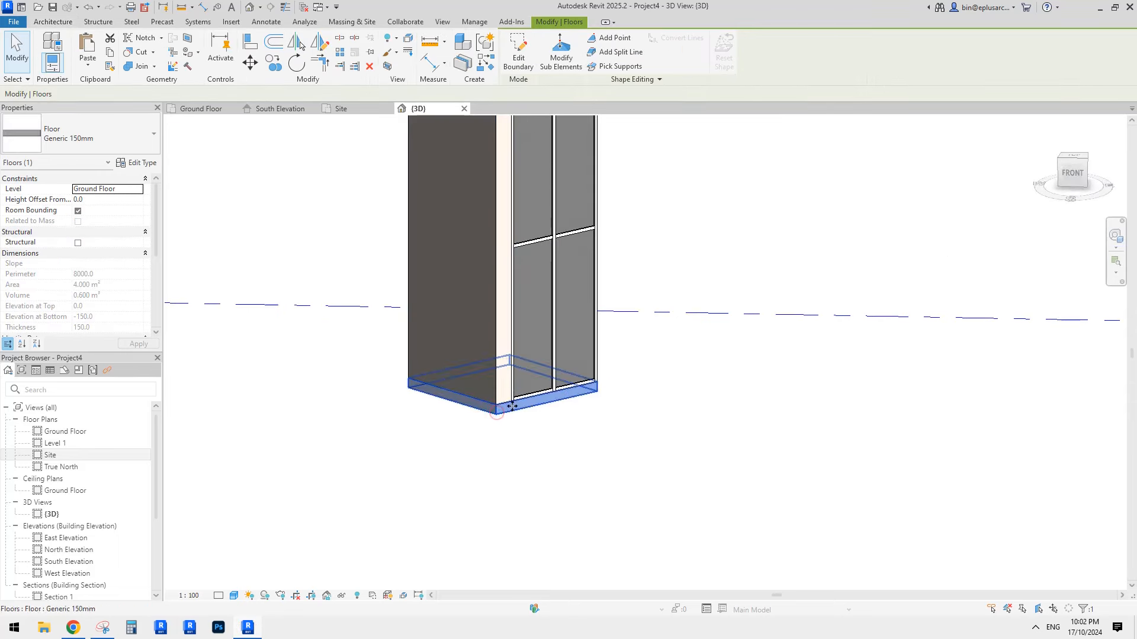
# Check the structure layer's material in the lower solid wall's type, leaving the assembly without changes.
pyautogui.click(468, 383)
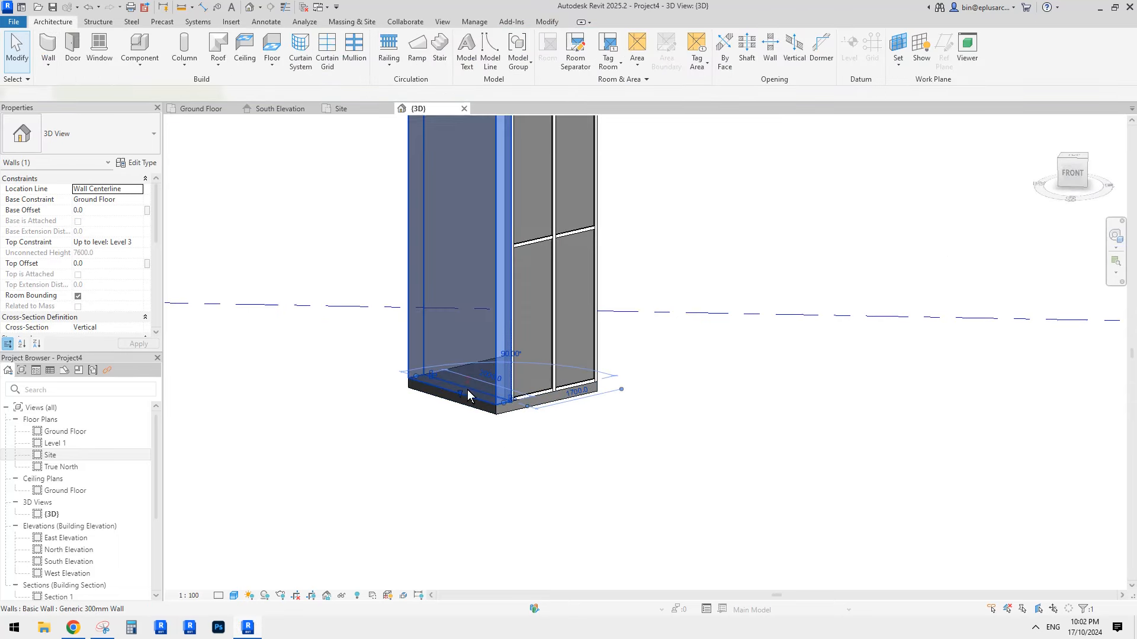
pyautogui.click(141, 163)
pyautogui.click(885, 296)
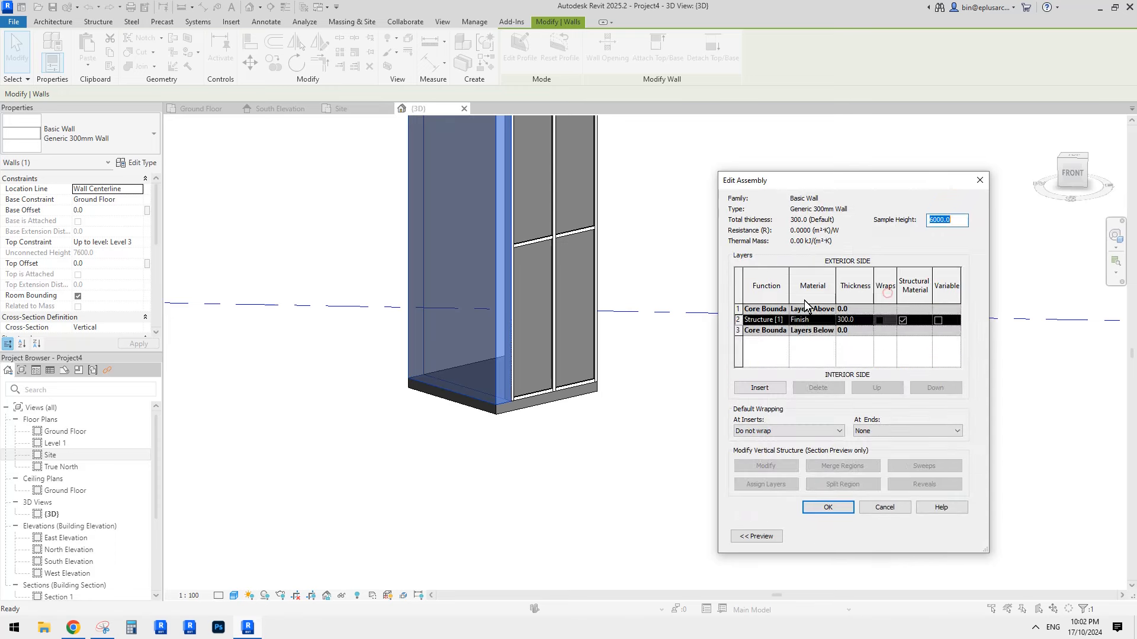
pyautogui.click(815, 319)
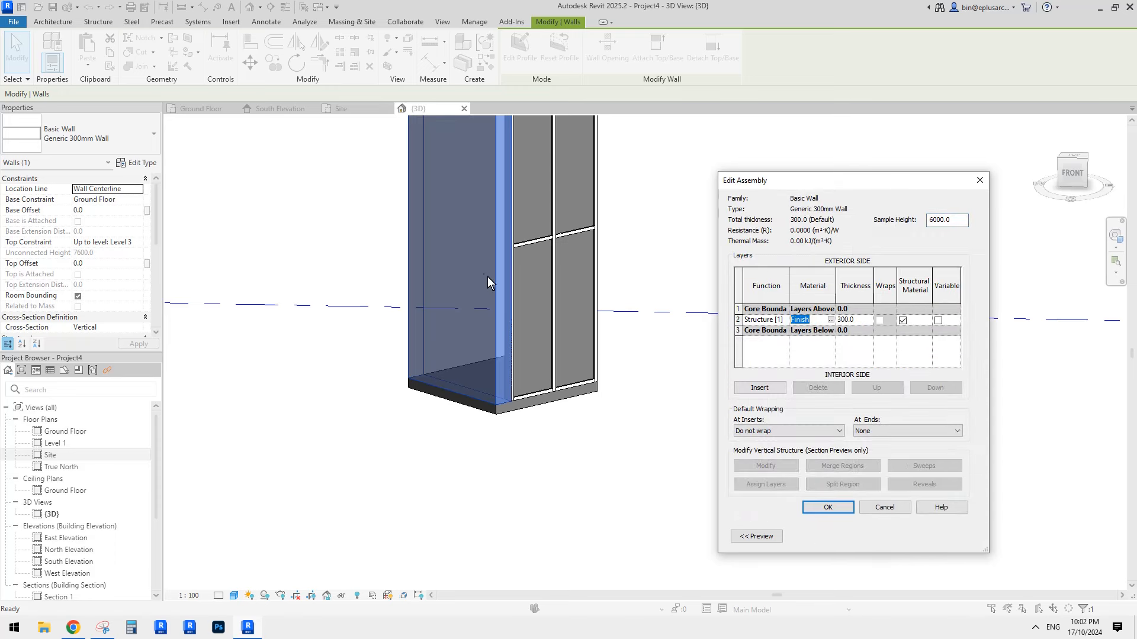
pyautogui.press('Escape')
pyautogui.press('Escape')
# Duplicate the ground floor slab's type under the name Generic 300.
pyautogui.click(520, 402)
pyautogui.click(506, 410)
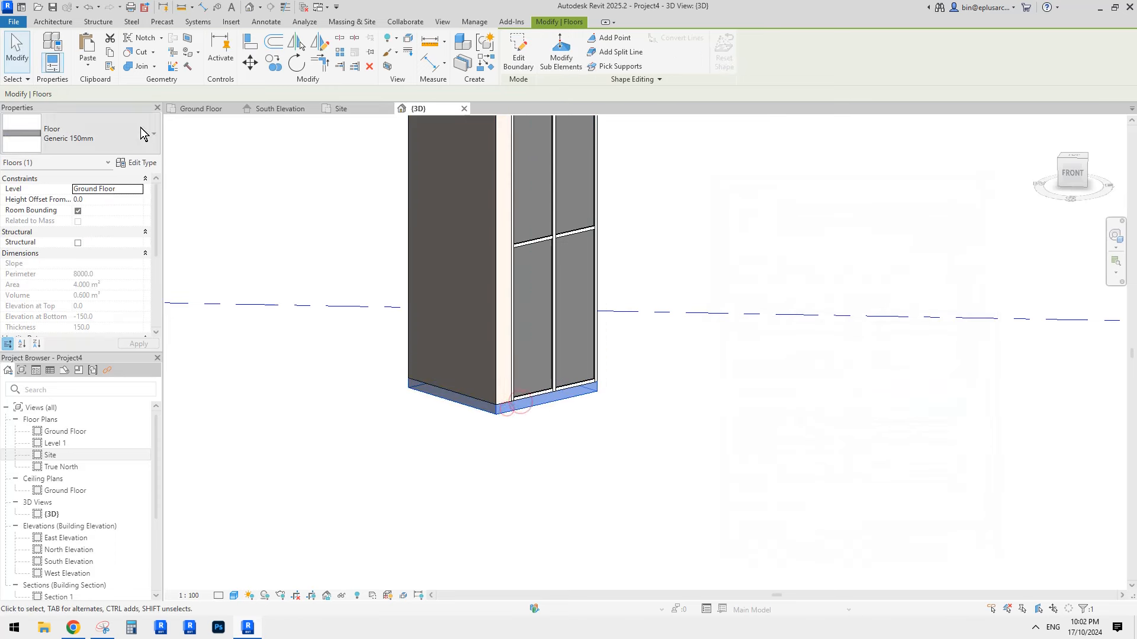
pyautogui.click(133, 164)
pyautogui.click(936, 220)
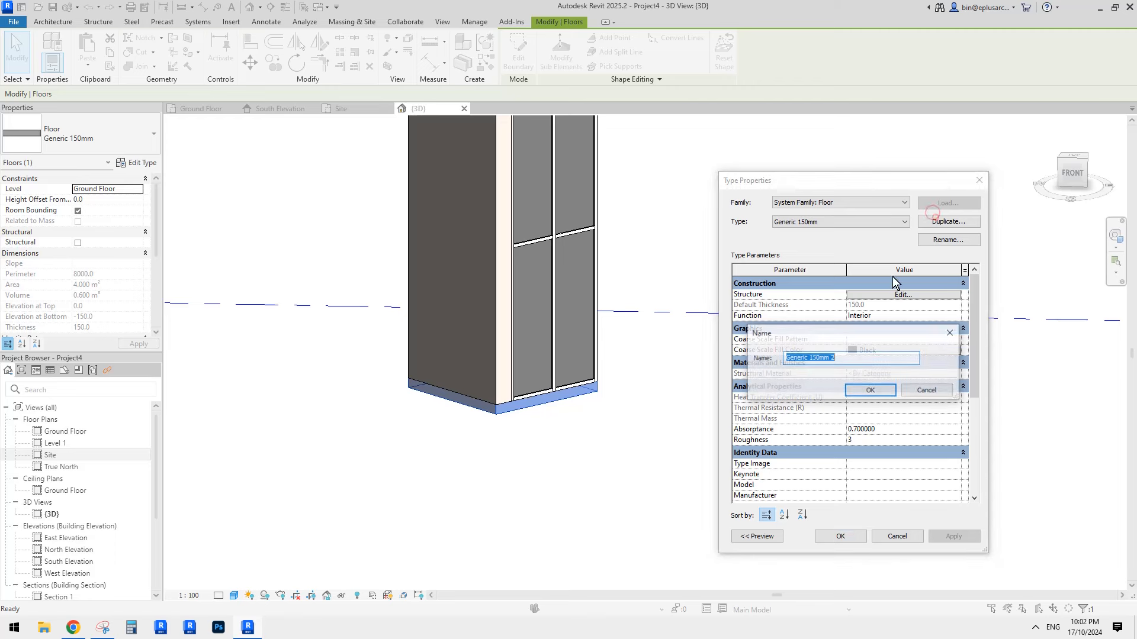
pyautogui.click(814, 359)
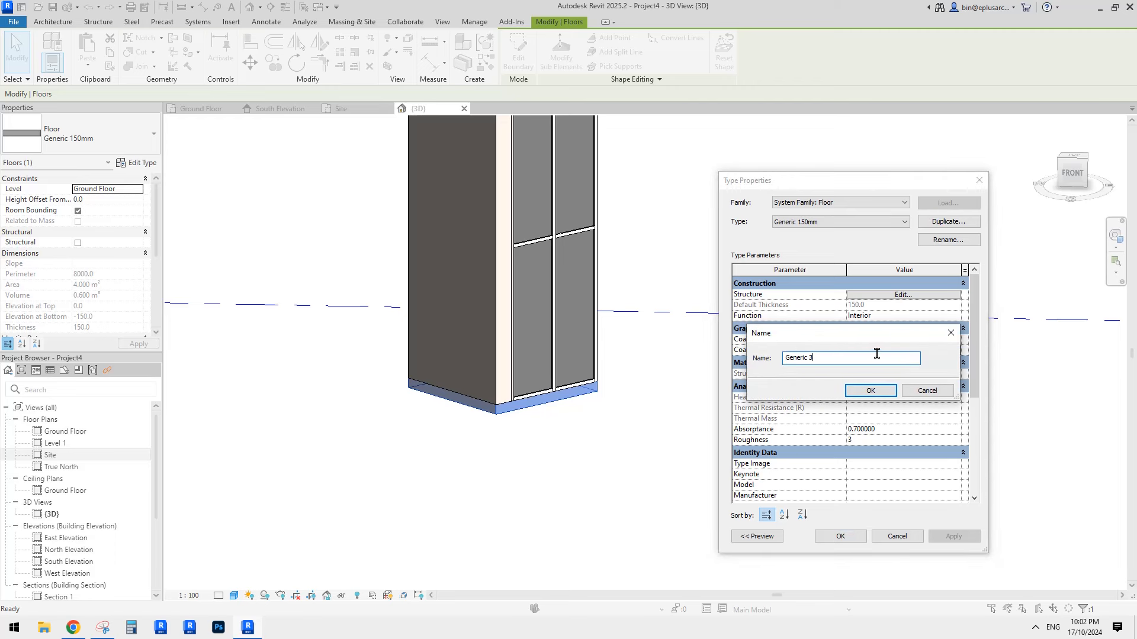
pyautogui.click(868, 390)
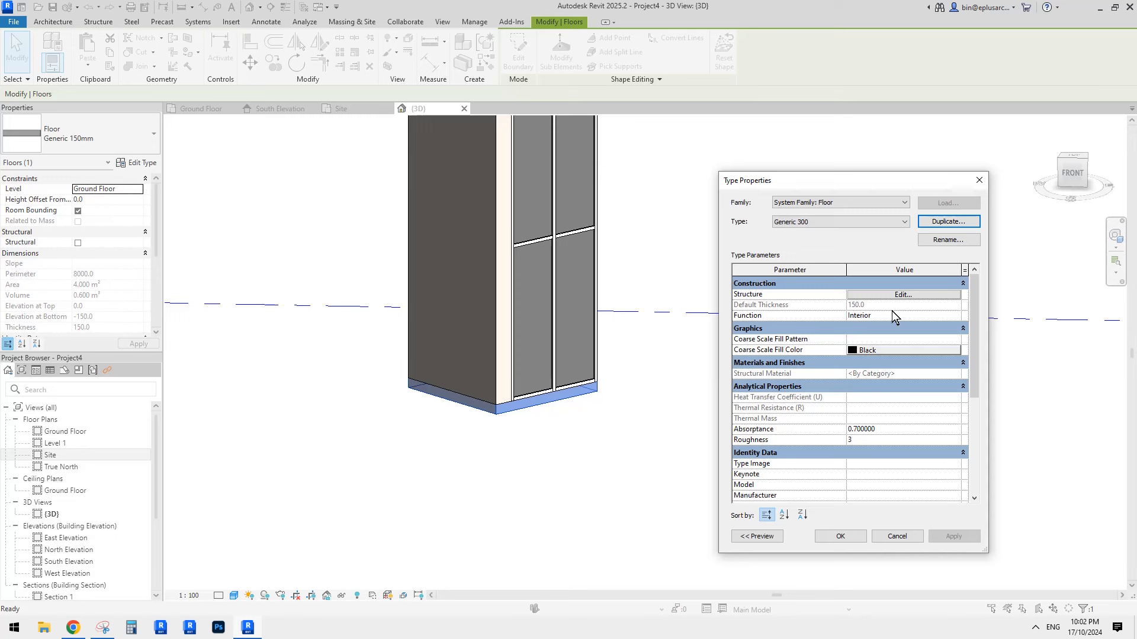
# Set the Generic 300 floor's structure layer to 300 mm thick with the Finish material.
pyautogui.click(892, 295)
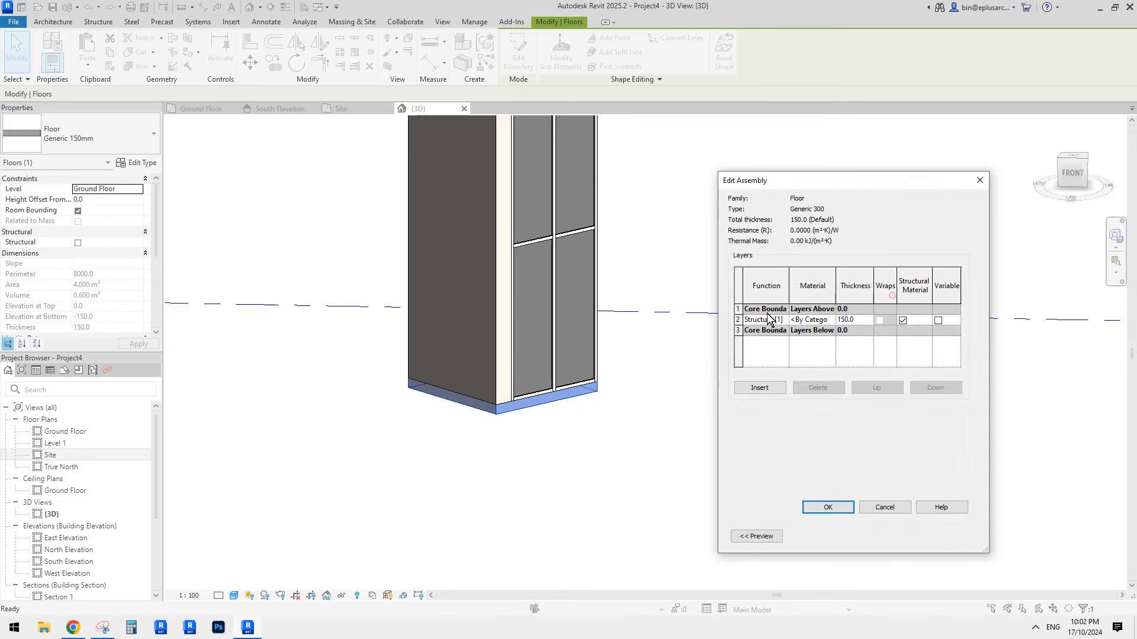
pyautogui.click(853, 321)
pyautogui.write('300')
pyautogui.click(828, 508)
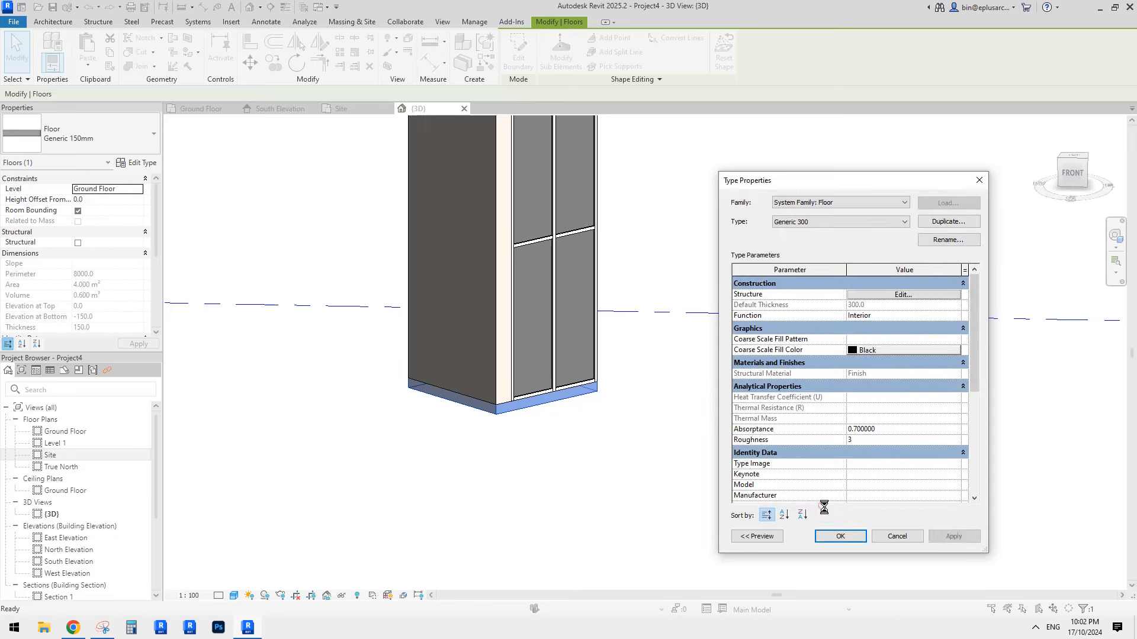
pyautogui.click(850, 538)
# Join the lower solid wall's geometry with the ground floor slab.
pyautogui.click(147, 67)
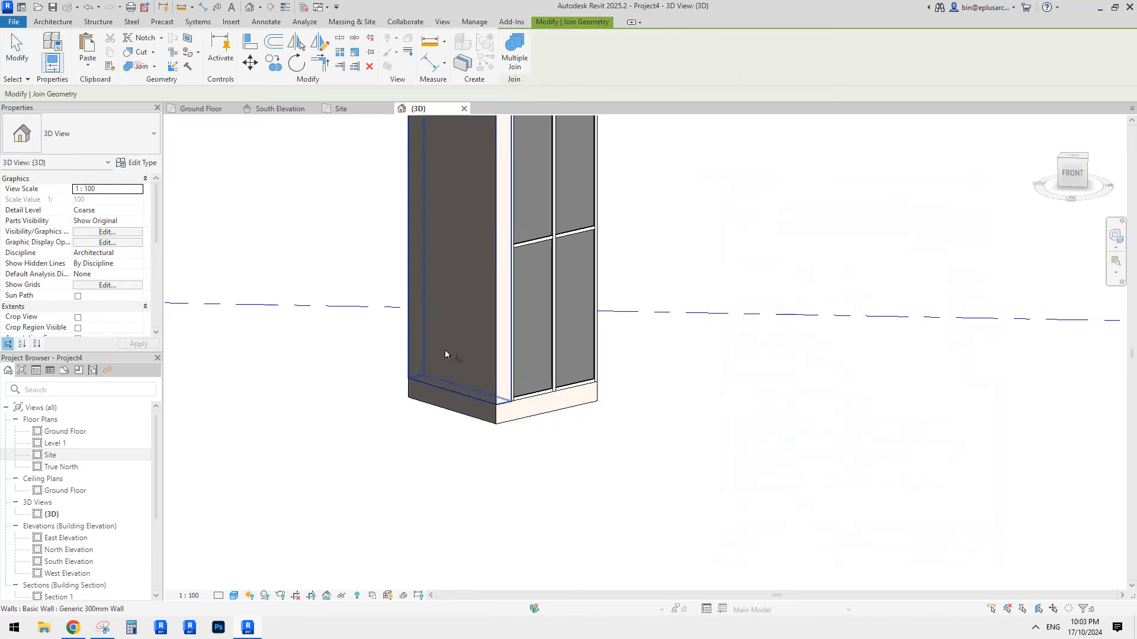
pyautogui.click(447, 350)
pyautogui.click(471, 404)
pyautogui.press('Escape')
# Copy the ground floor slab and paste it aligned to Level 7.
pyautogui.keyDown('shift'); pyautogui.moveTo(759, 297); pyautogui.dragTo(628, 330, button='middle'); pyautogui.keyUp('shift')
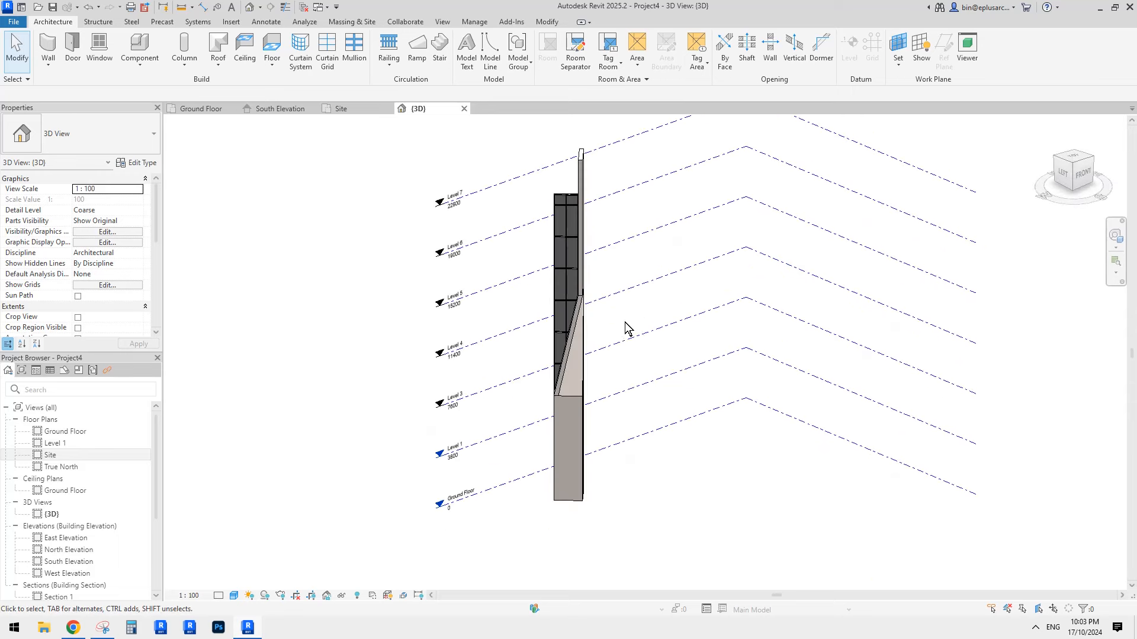
pyautogui.keyDown('shift'); pyautogui.moveTo(611, 381); pyautogui.dragTo(579, 436, button='middle'); pyautogui.keyUp('shift')
pyautogui.click(554, 496)
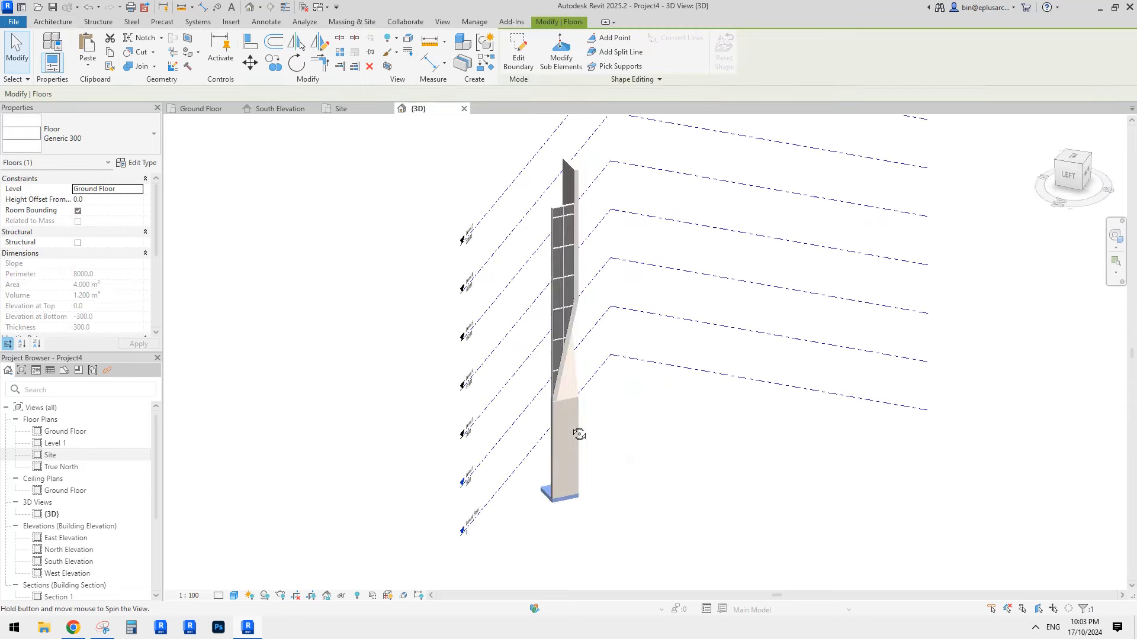
pyautogui.click(89, 67)
pyautogui.click(128, 112)
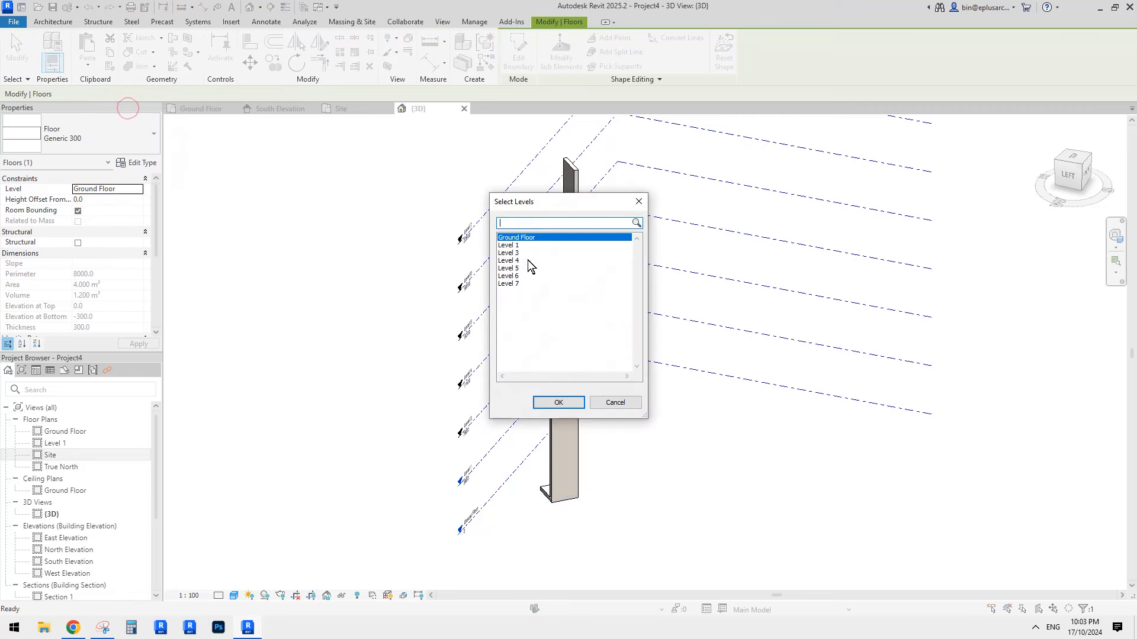
pyautogui.click(517, 284)
pyautogui.click(558, 402)
# Set the Level 7 slab's height offset from level to 300 mm.
pyautogui.scroll(5, 581, 229)
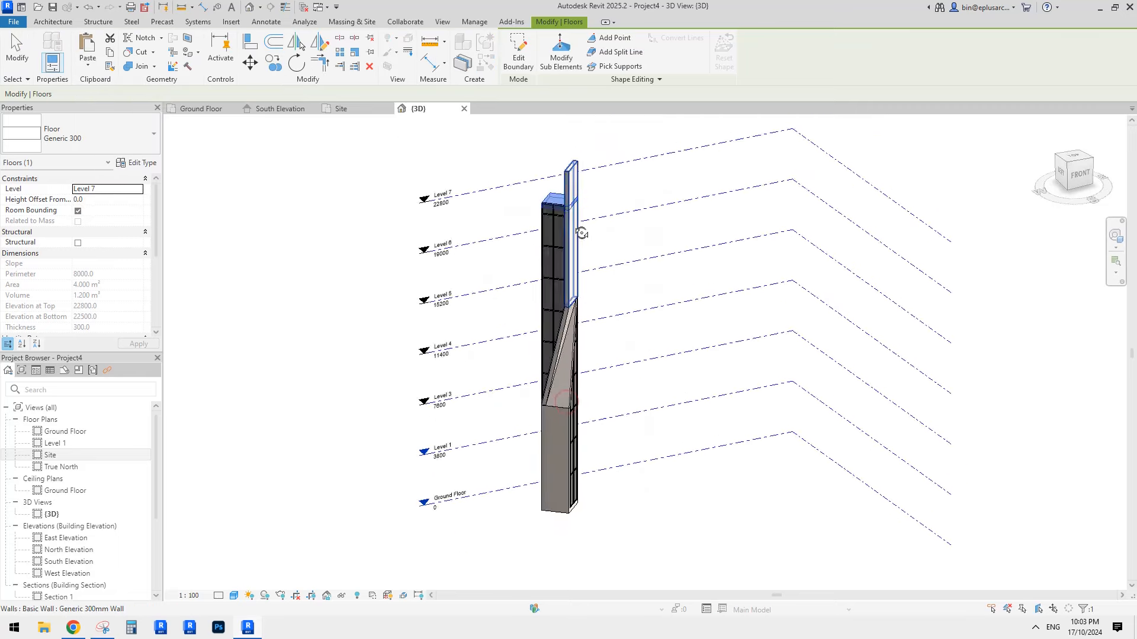
pyautogui.scroll(3, 542, 199)
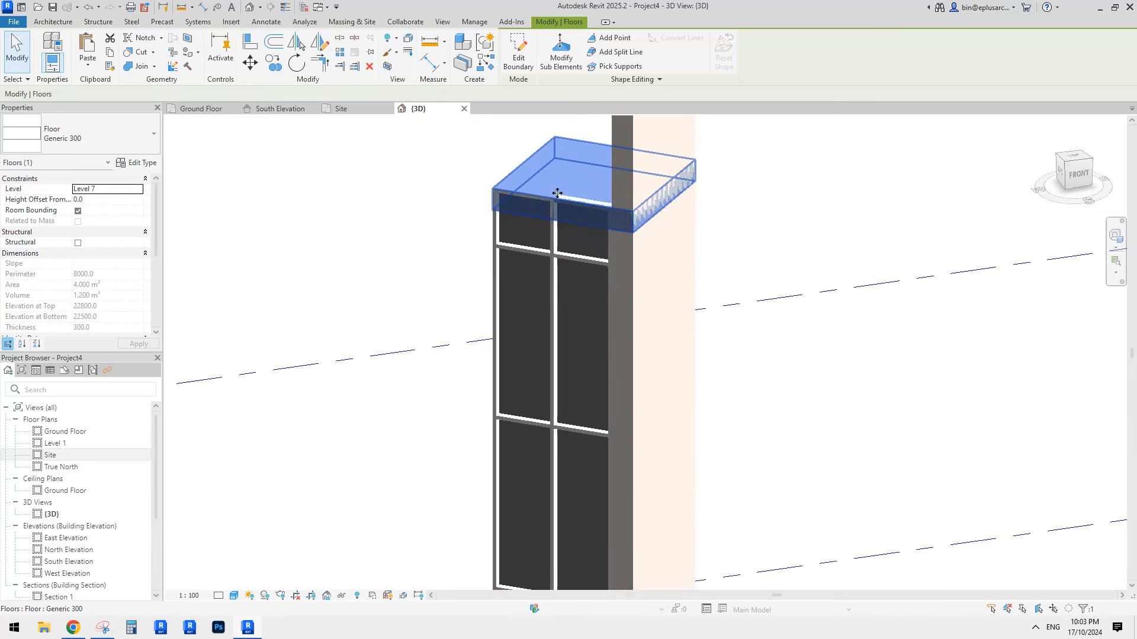
pyautogui.keyDown('shift'); pyautogui.moveTo(573, 228); pyautogui.dragTo(575, 221, button='middle'); pyautogui.keyUp('shift')
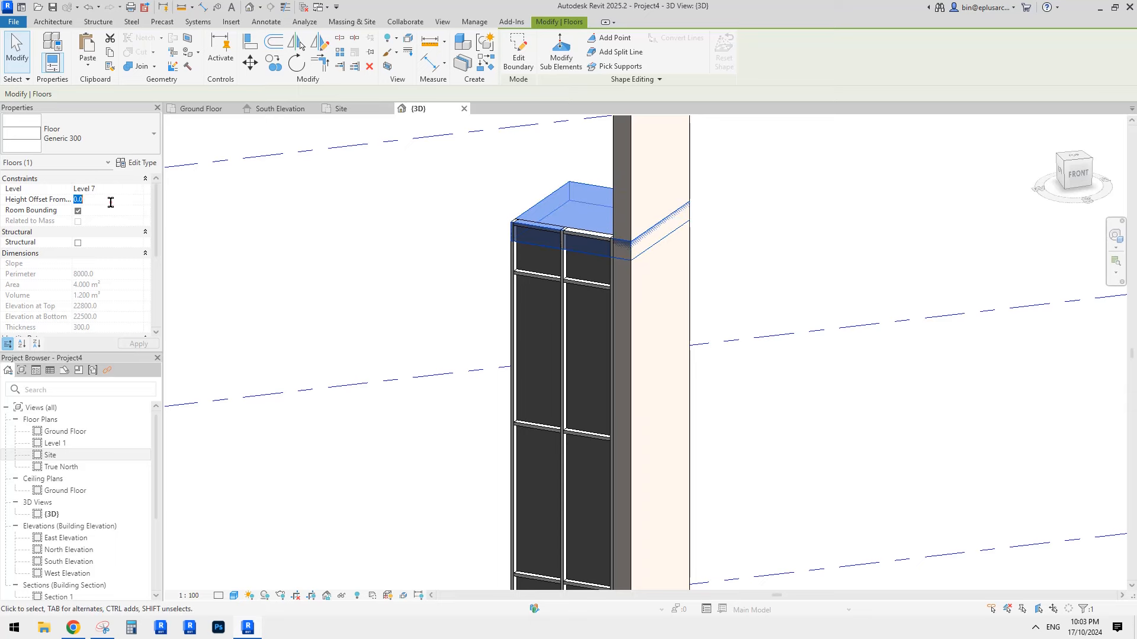
pyautogui.press('Escape')
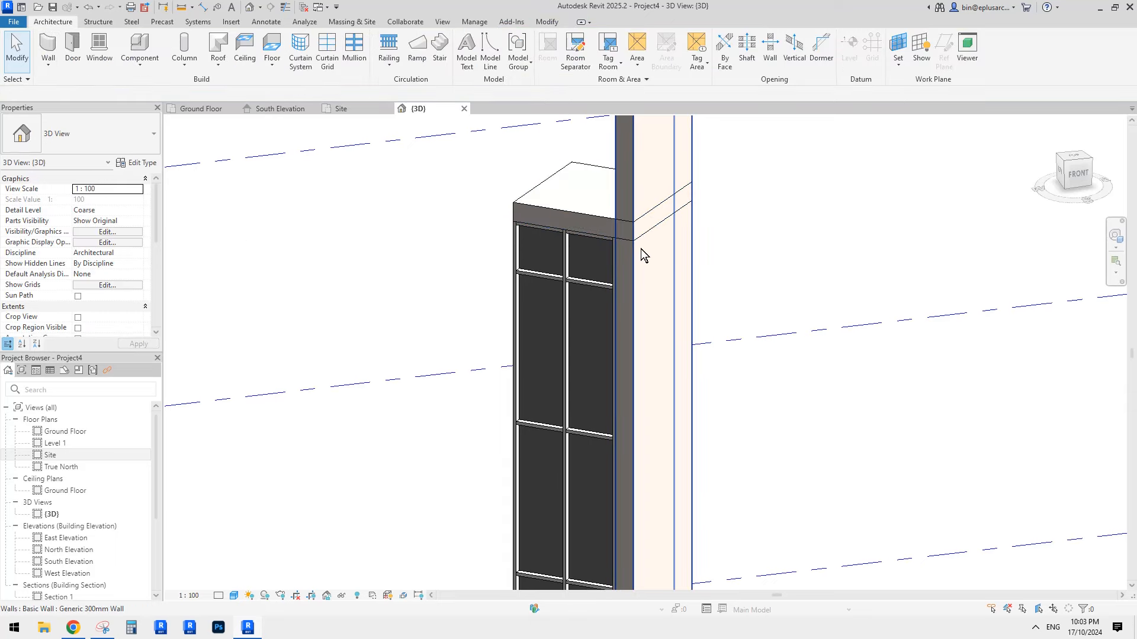
# Join the Level 7 slab's geometry with the upper solid wall.
pyautogui.scroll(-2, 644, 243)
pyautogui.keyDown('shift'); pyautogui.moveTo(616, 247); pyautogui.dragTo(680, 233, button='middle'); pyautogui.keyUp('shift')
pyautogui.doubleClick(610, 220)
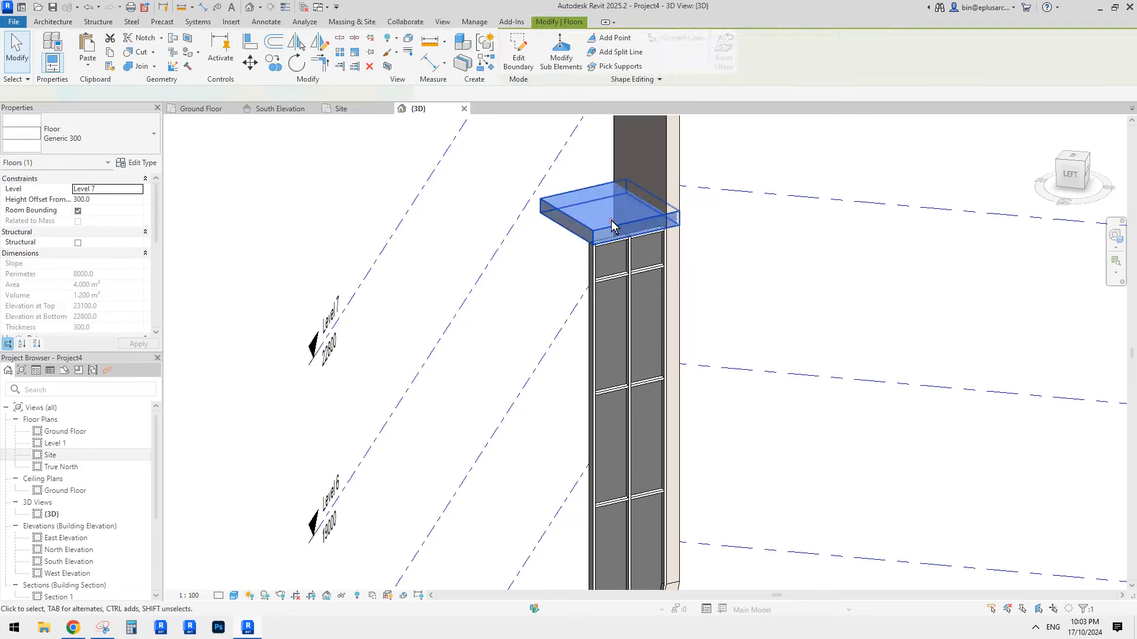
pyautogui.click(513, 42)
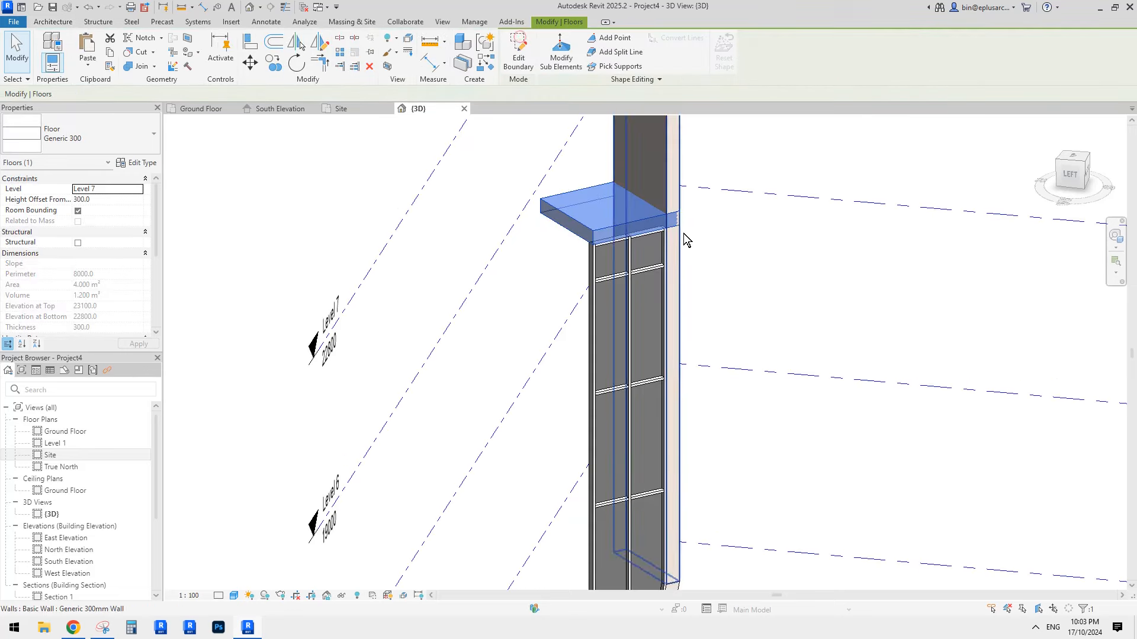
pyautogui.click(141, 68)
pyautogui.keyDown('shift'); pyautogui.moveTo(672, 246); pyautogui.dragTo(597, 229, button='middle'); pyautogui.keyUp('shift')
pyautogui.click(649, 216)
pyautogui.click(623, 207)
pyautogui.press('Escape')
pyautogui.click(580, 221)
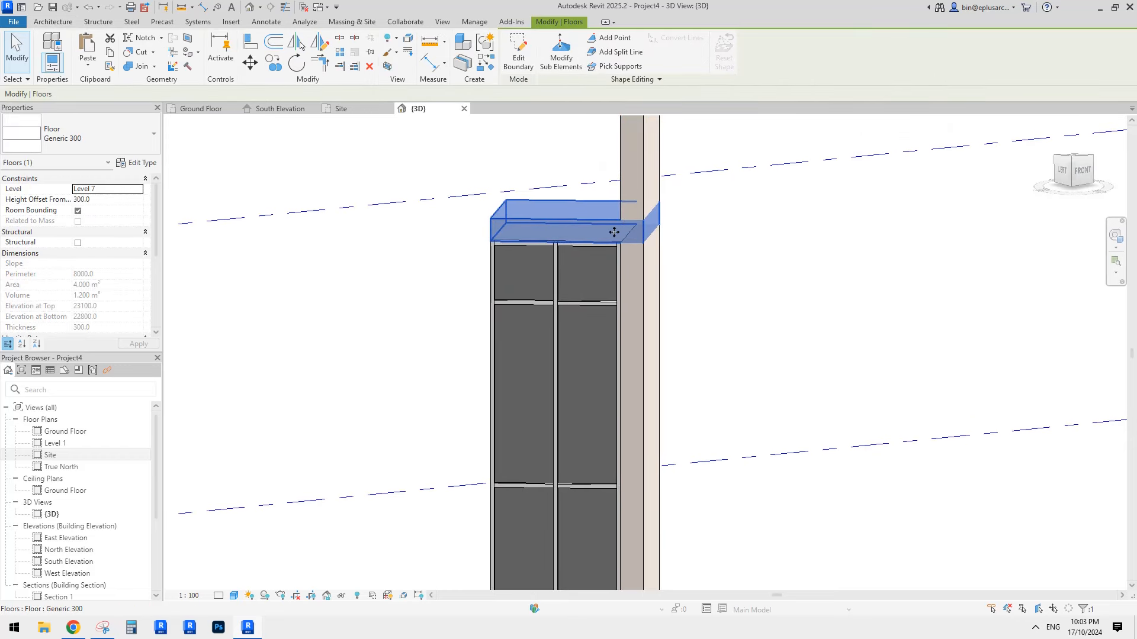
pyautogui.click(566, 220)
pyautogui.press('Escape')
# Switch the join order of the Level 7 slab and the upper solid wall so the wall cuts the slab.
pyautogui.moveTo(585, 224)
pyautogui.keyDown('shift'); pyautogui.mouseDown(button='middle')
pyautogui.moveTo(603, 253)
pyautogui.moveTo(595, 226)
pyautogui.moveTo(594, 243)
pyautogui.moveTo(581, 237)
pyautogui.mouseUp(button='middle'); pyautogui.keyUp('shift')
pyautogui.click(581, 237)
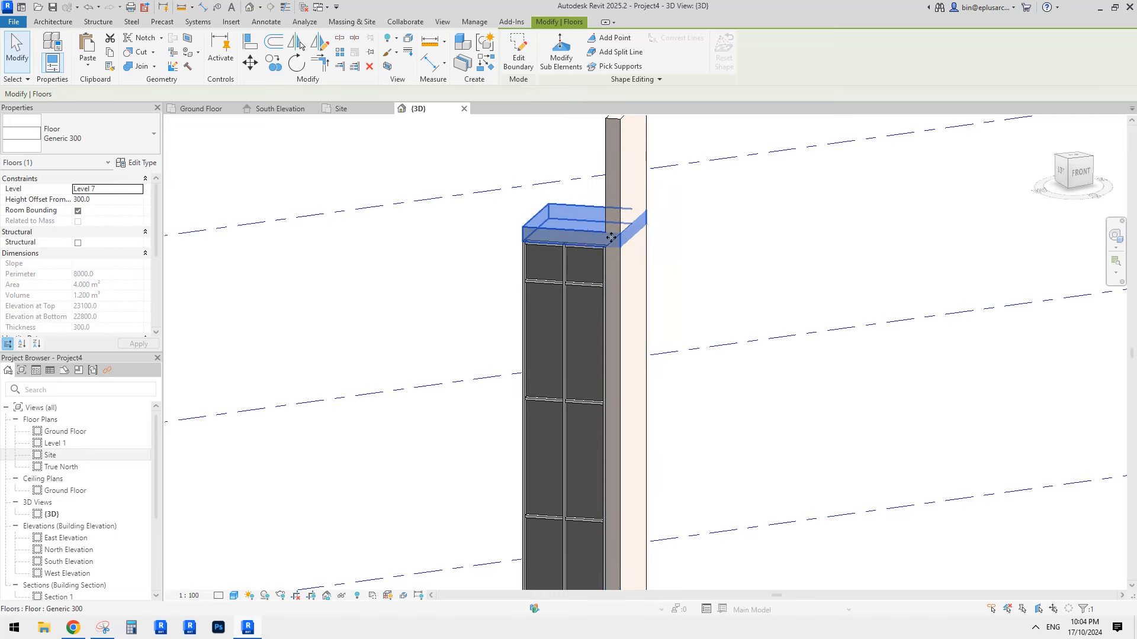
pyautogui.click(155, 66)
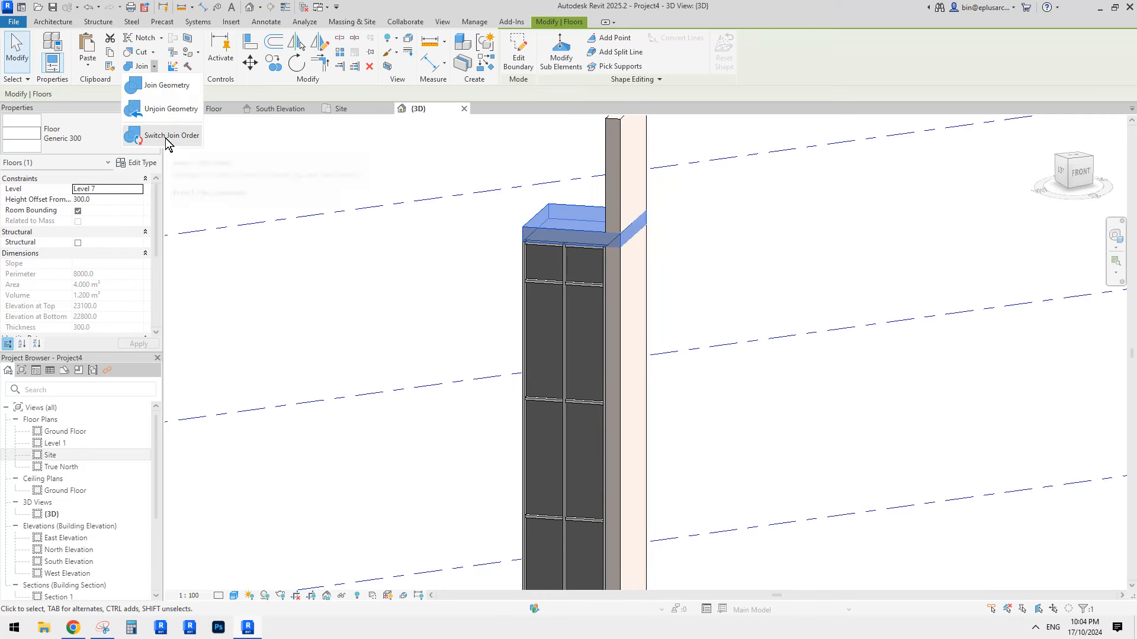
pyautogui.click(165, 136)
pyautogui.click(575, 233)
pyautogui.click(629, 221)
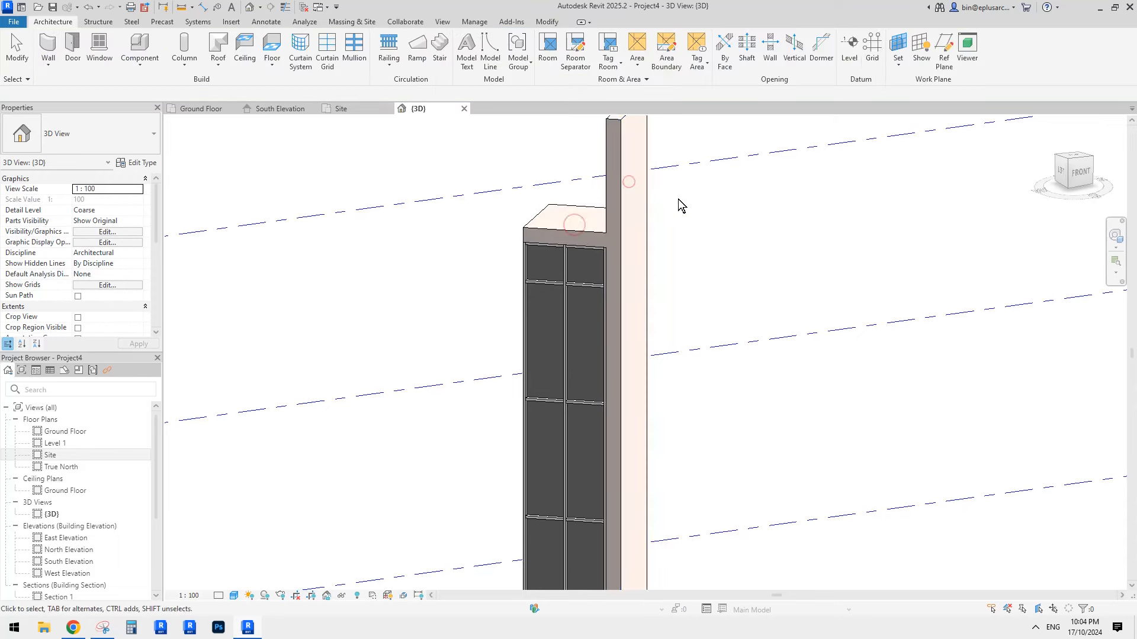
pyautogui.click(630, 214)
pyautogui.moveTo(656, 236); pyautogui.dragTo(655, 266, button='middle')
pyautogui.press('Escape')
pyautogui.click(580, 263)
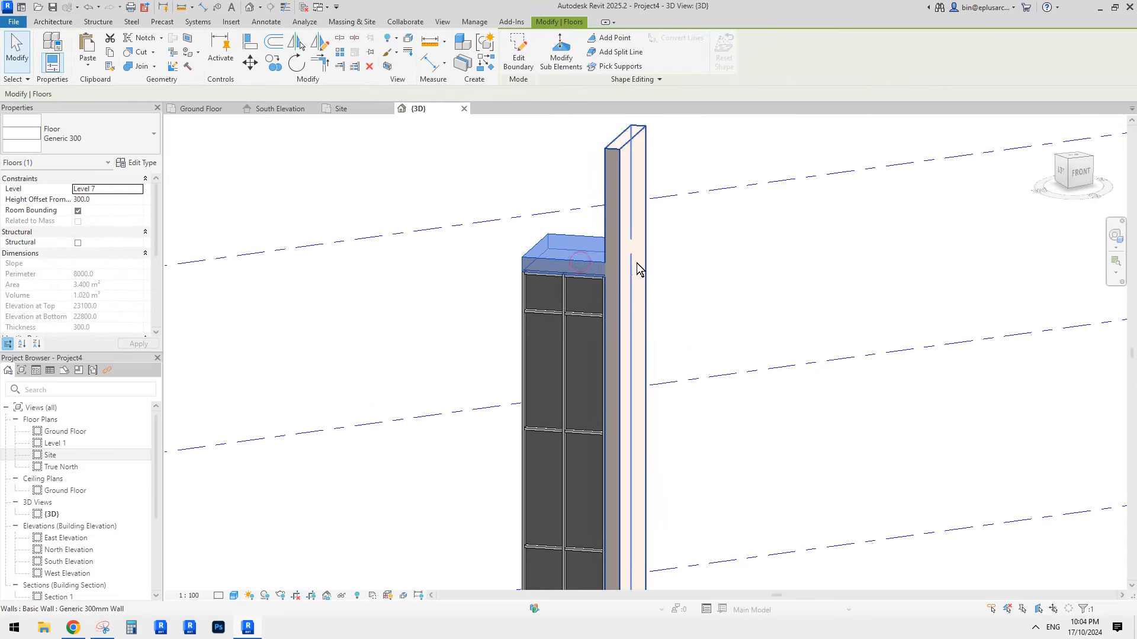
# Check the junction between the Level 7 slab and the upper solid wall.
pyautogui.press('Escape')
pyautogui.click(582, 264)
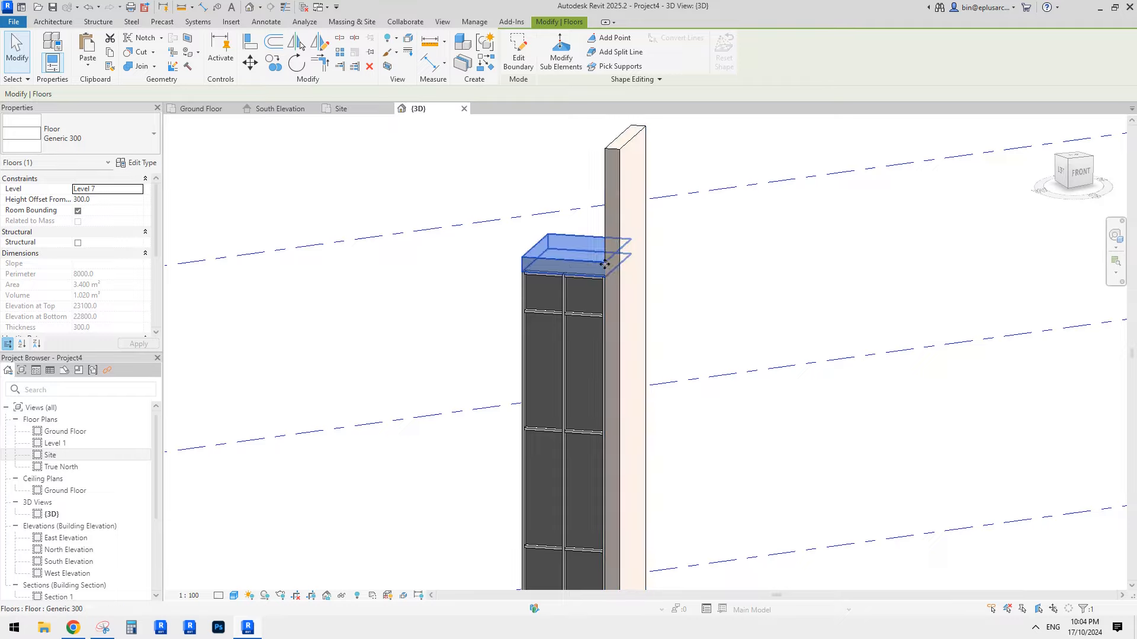
pyautogui.keyDown('shift'); pyautogui.moveTo(604, 264); pyautogui.dragTo(583, 243, button='middle'); pyautogui.keyUp('shift')
pyautogui.press('Escape')
pyautogui.scroll(-1, 609, 338)
pyautogui.scroll(-1, 608, 336)
pyautogui.moveTo(547, 186); pyautogui.dragTo(690, 495)
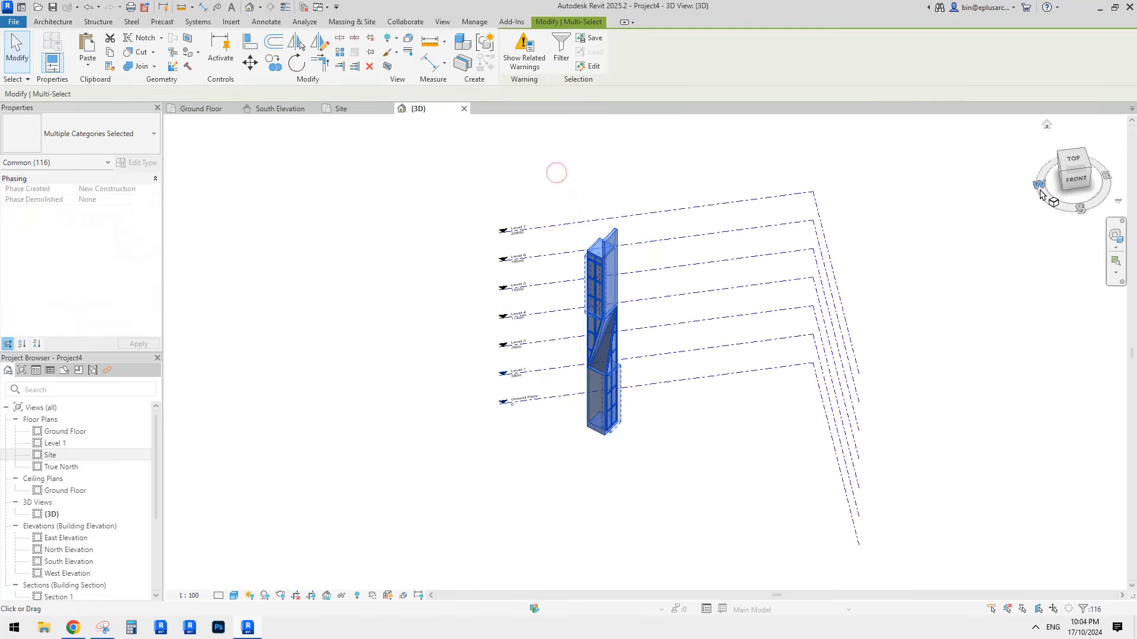
pyautogui.click(1075, 161)
pyautogui.click(73, 628)
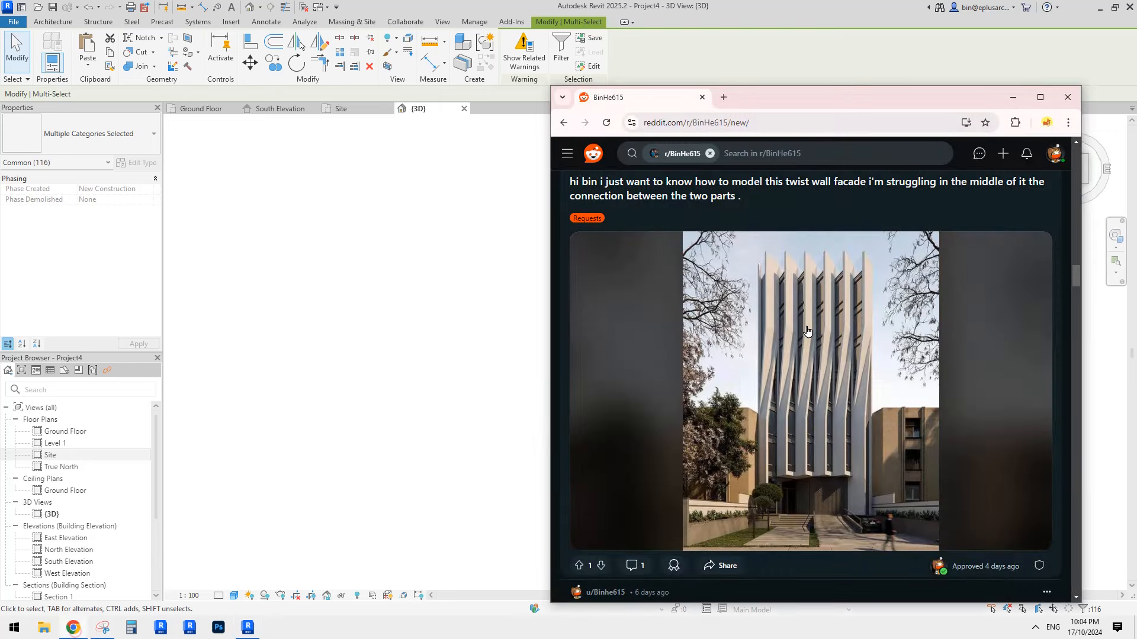
pyautogui.click(258, 633)
pyautogui.scroll(4, 599, 313)
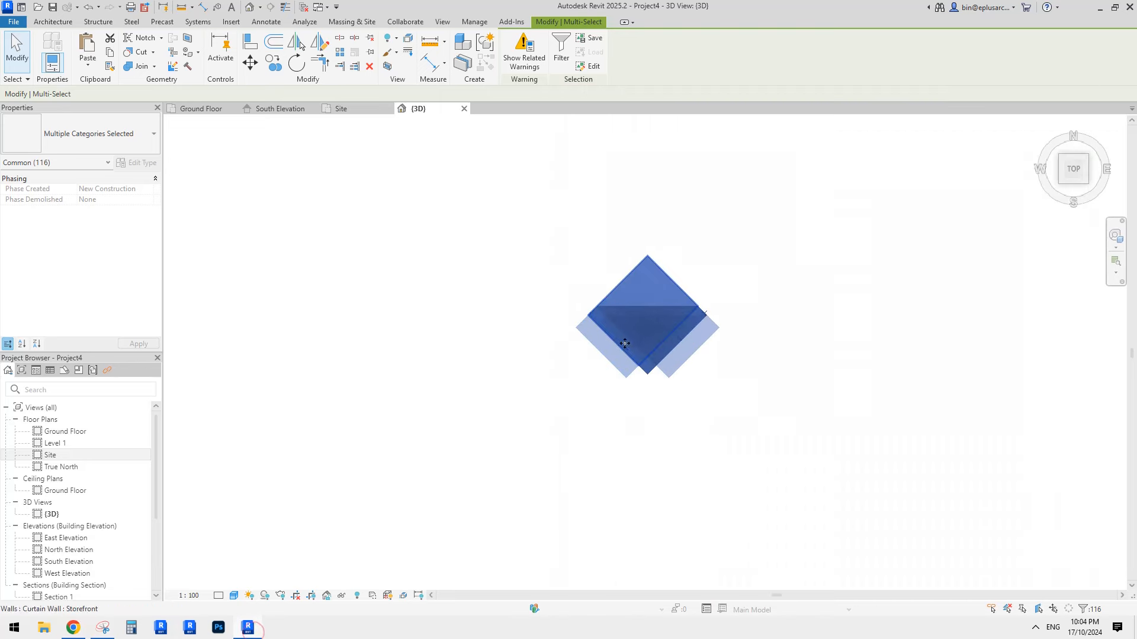
pyautogui.press('a')
pyautogui.press('r')
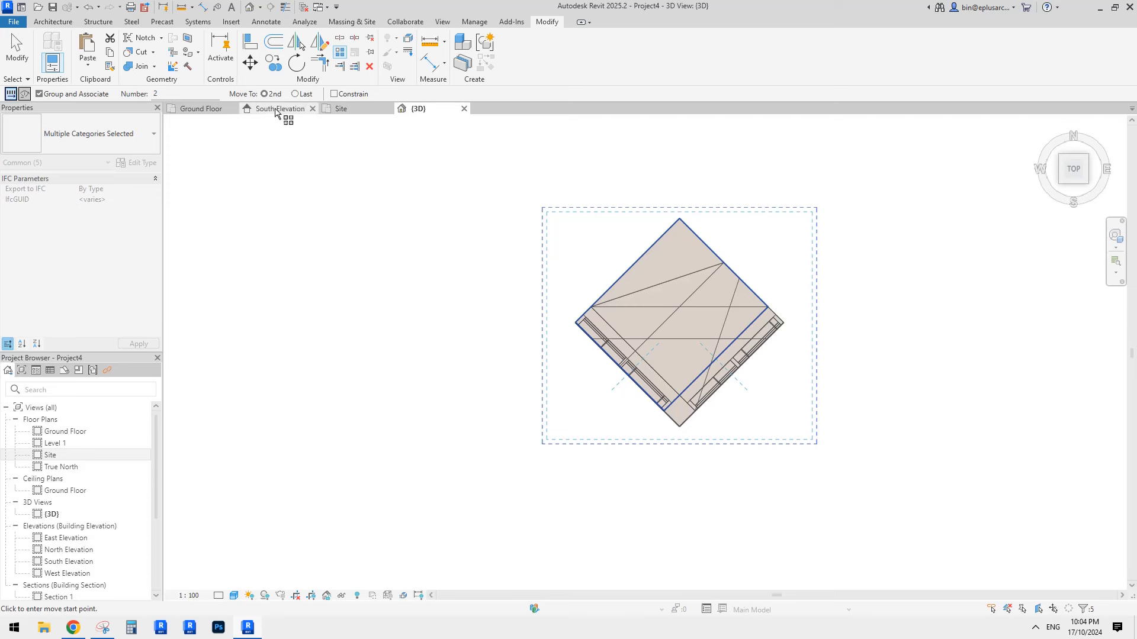
pyautogui.click(574, 324)
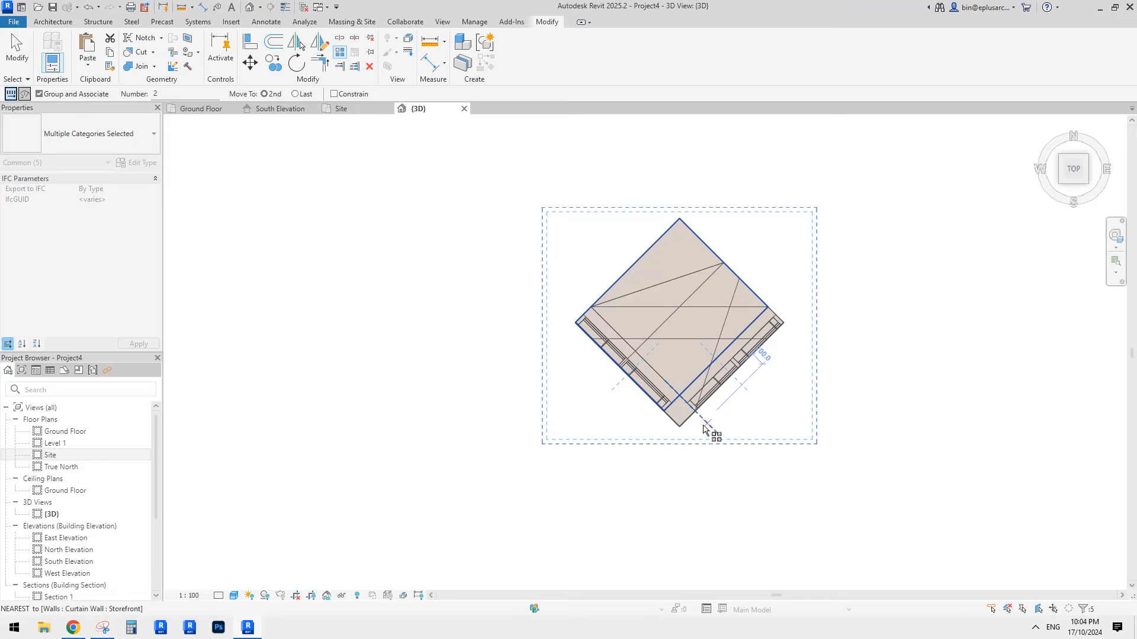
pyautogui.keyDown('shift'); pyautogui.moveTo(704, 424); pyautogui.dragTo(778, 349, button='middle'); pyautogui.keyUp('shift')
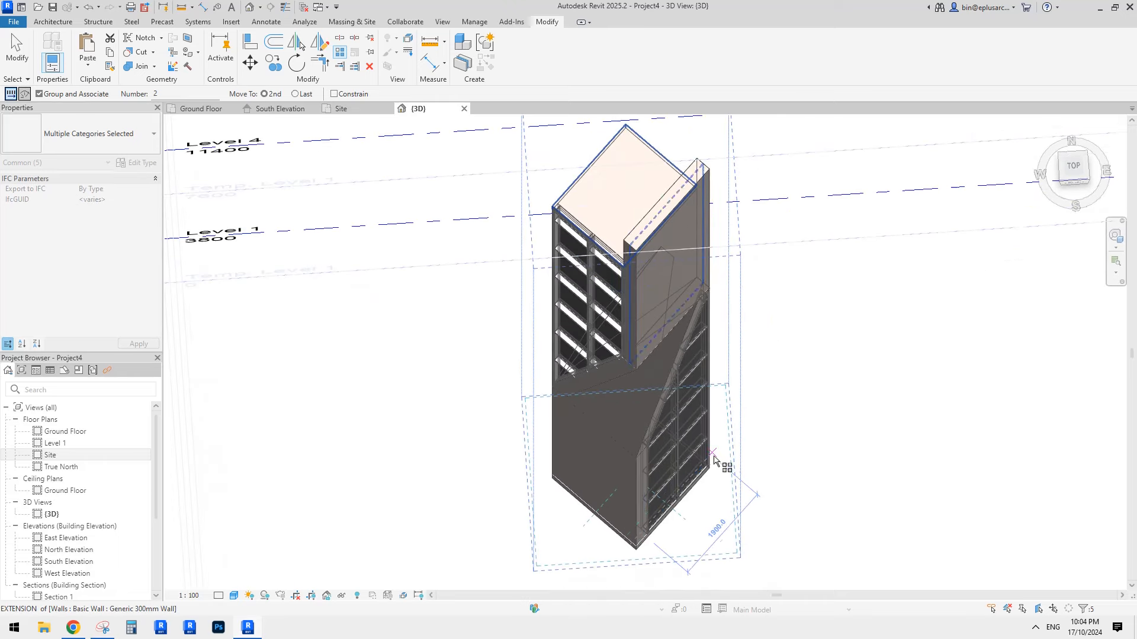
pyautogui.click(1069, 171)
pyautogui.press('Escape')
pyautogui.press('Escape')
# Check how the facade modules repeat in the Reddit reference photo in the browser and return to Revit.
pyautogui.scroll(-1, 595, 385)
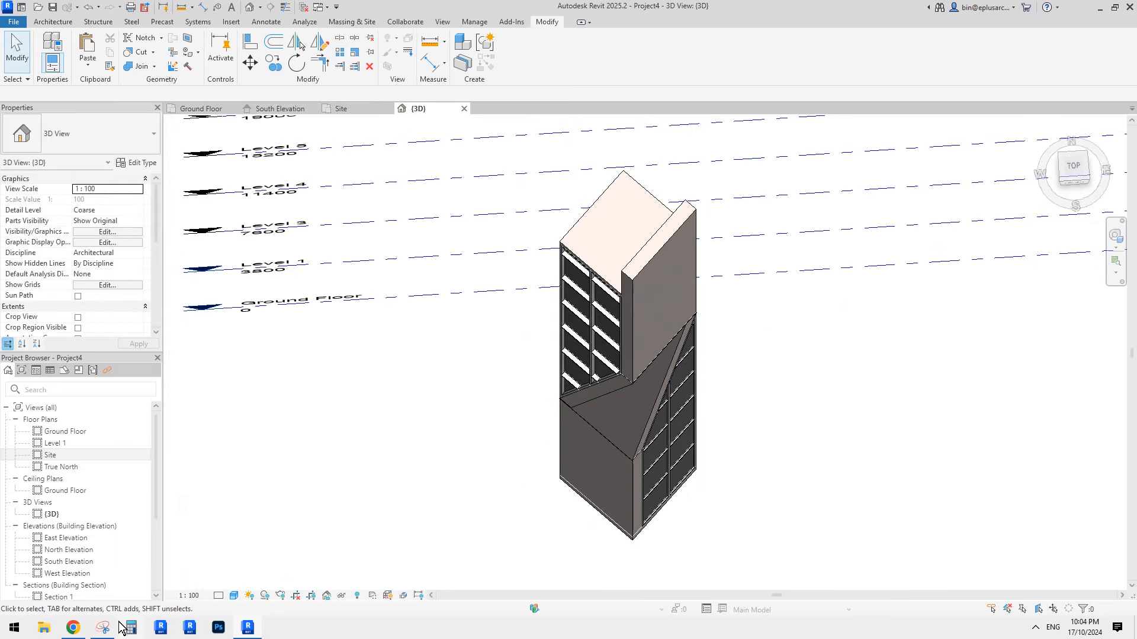
pyautogui.click(73, 628)
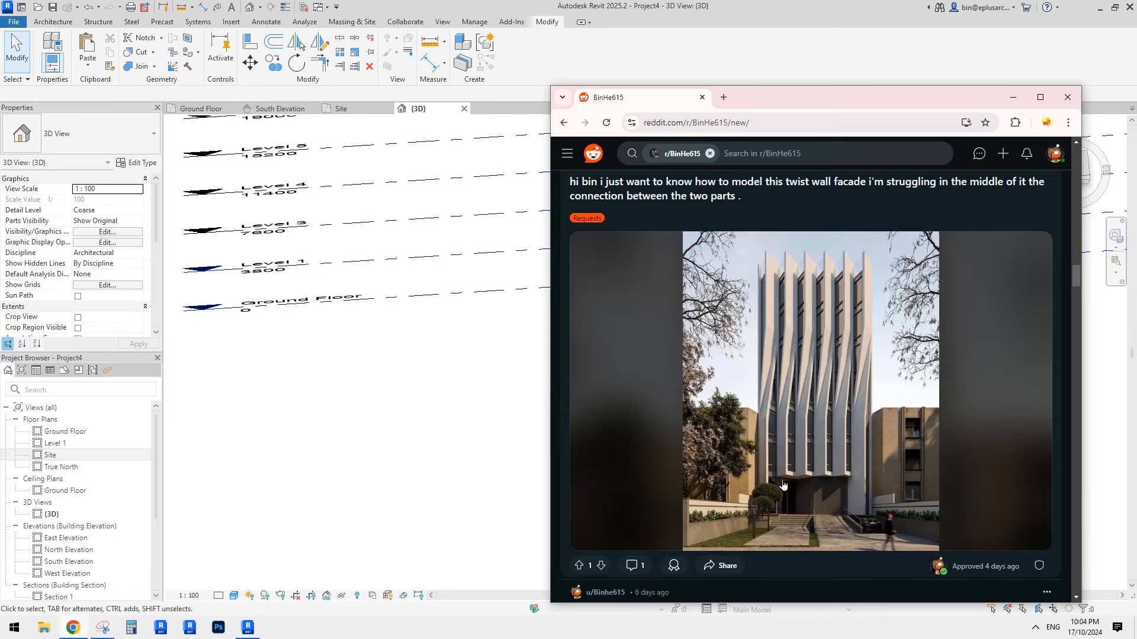
pyautogui.click(247, 628)
pyautogui.scroll(-2, 566, 184)
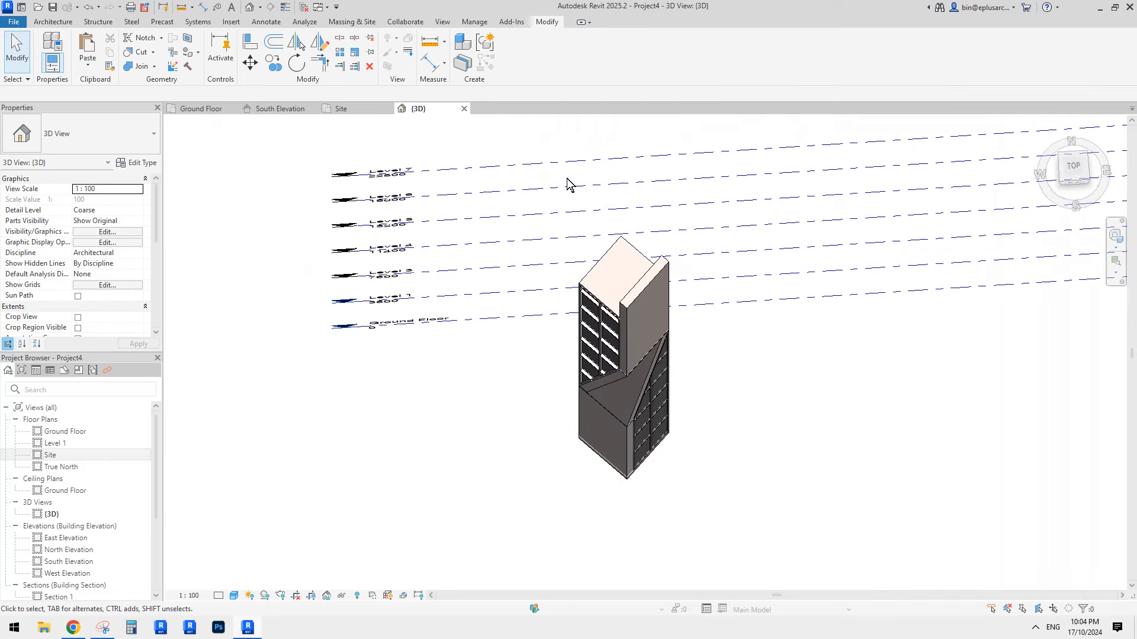
# Array the whole tower module horizontally in top view, placing the second copy corner to corner with the first.
pyautogui.moveTo(531, 132); pyautogui.dragTo(724, 508)
pyautogui.click(1068, 166)
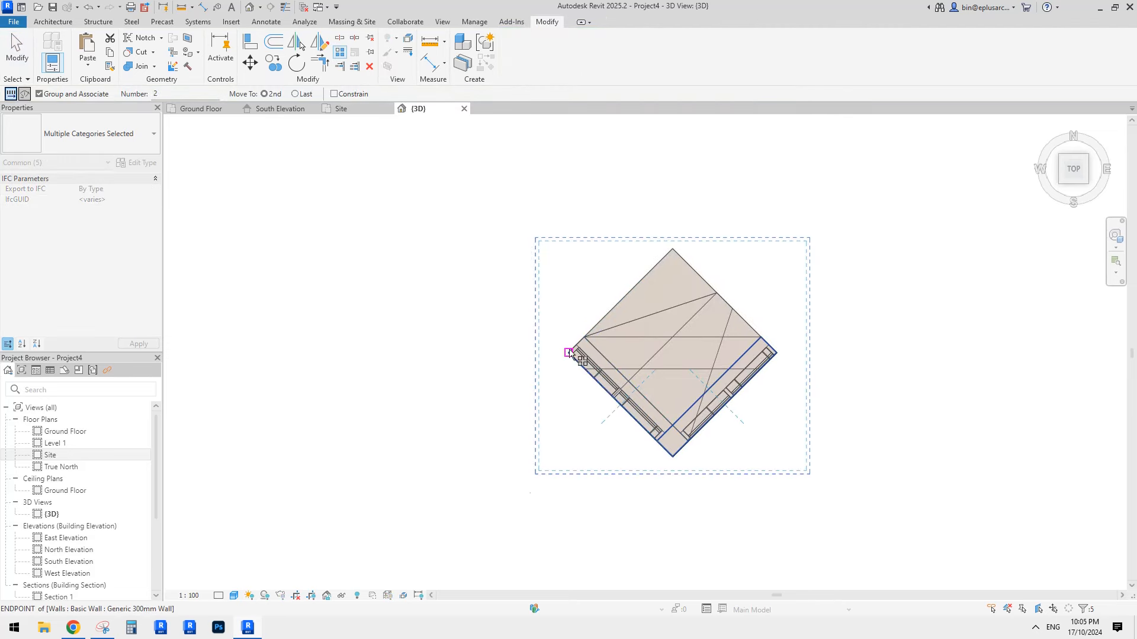
pyautogui.scroll(2, 568, 353)
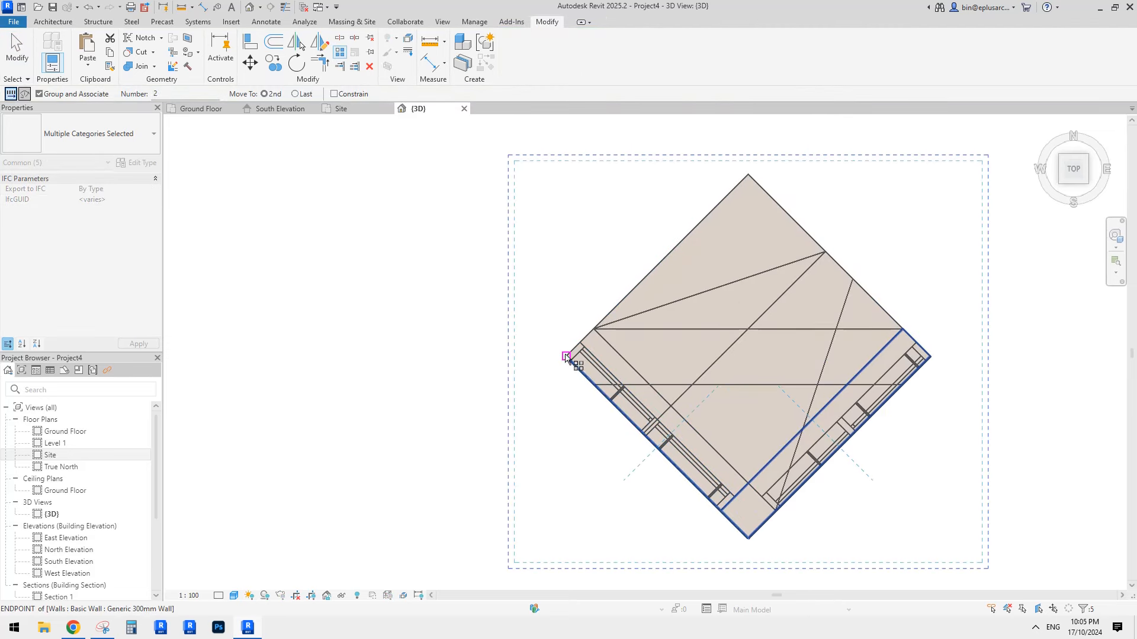
pyautogui.click(566, 356)
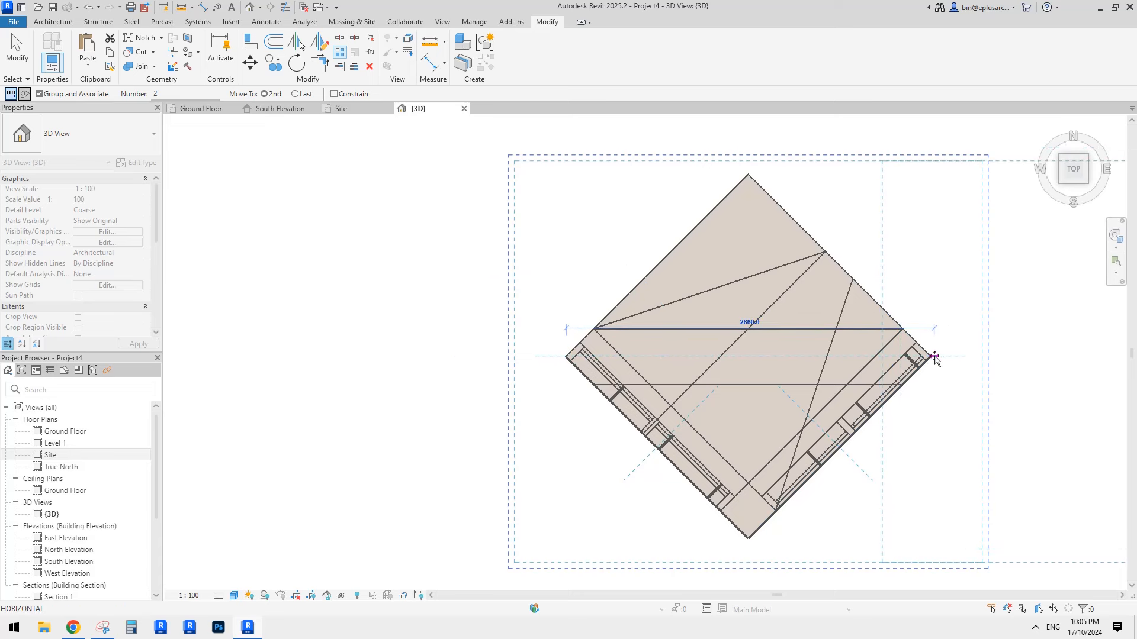
pyautogui.click(974, 294)
pyautogui.scroll(-3, 950, 293)
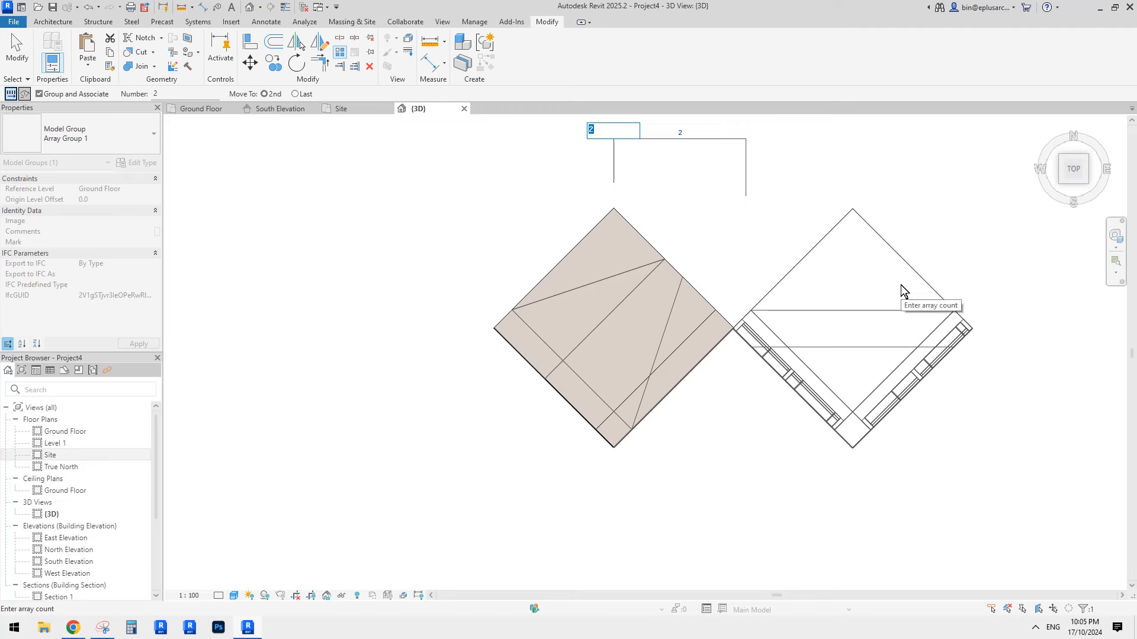
# Set the tower module array count to 8 and accept the mass geometry warnings.
pyautogui.write('mv')
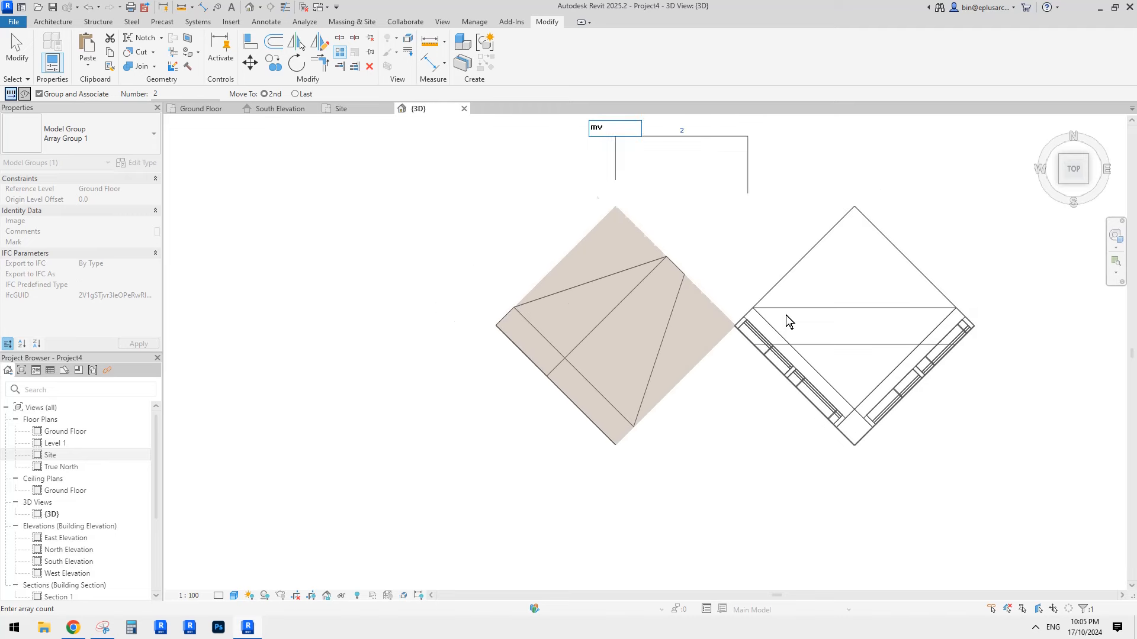
pyautogui.moveTo(786, 316); pyautogui.dragTo(699, 398, button='middle')
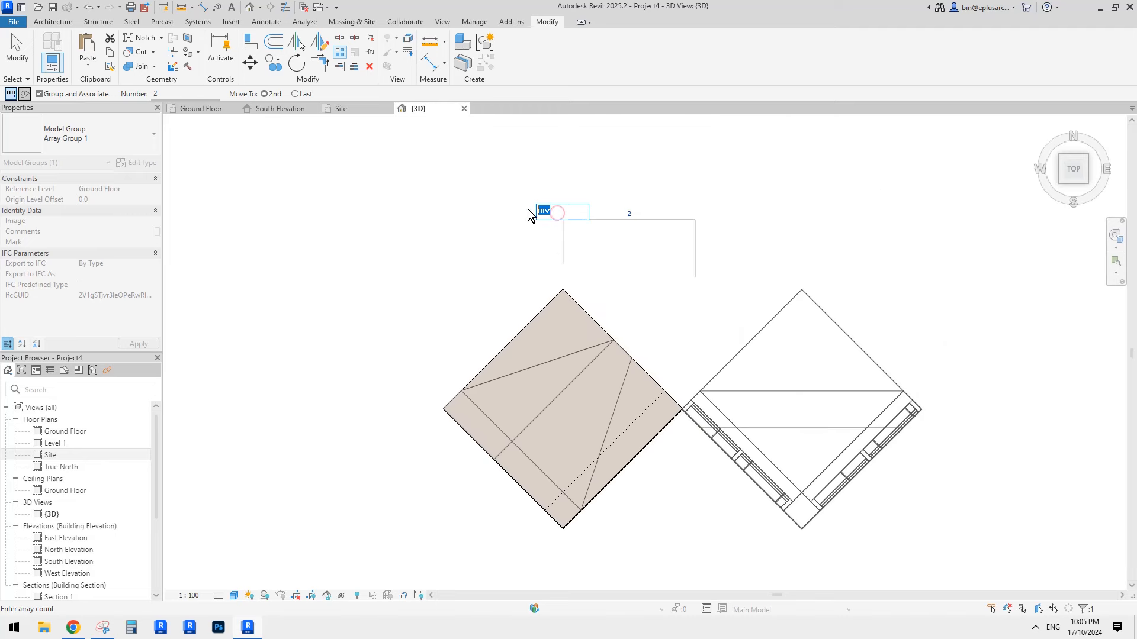
pyautogui.write('8')
pyautogui.click(704, 481)
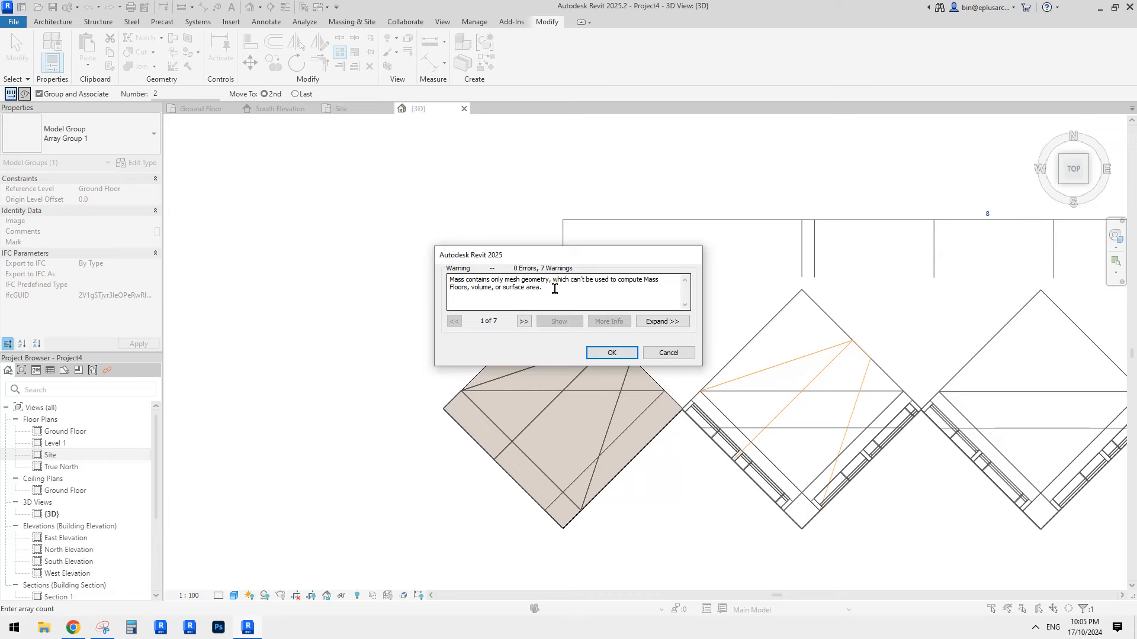
pyautogui.click(628, 349)
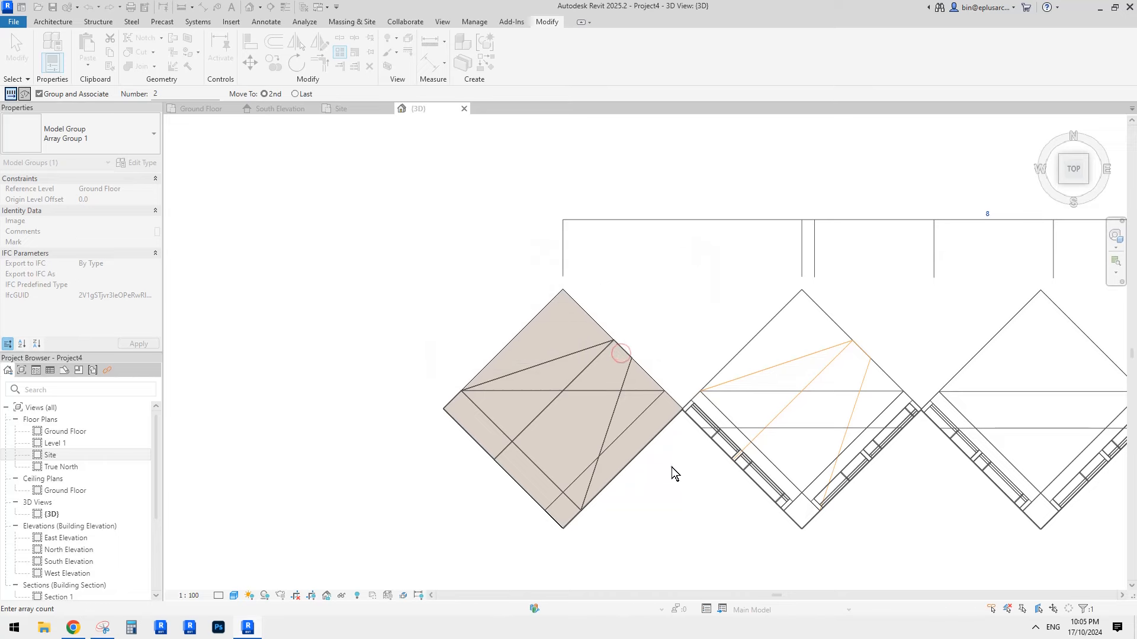
# Try to move the second array module about 160 mm vertically in plan.
pyautogui.click(712, 427)
pyautogui.scroll(6, 687, 408)
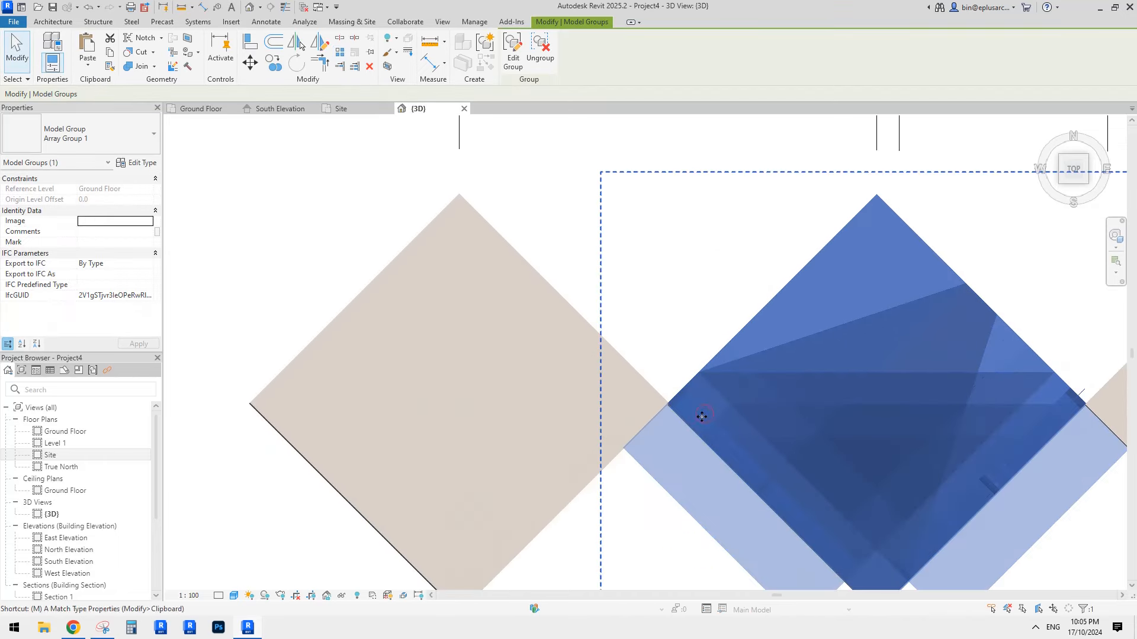
pyautogui.press('m')
pyautogui.press('v')
pyautogui.click(694, 389)
pyautogui.click(696, 348)
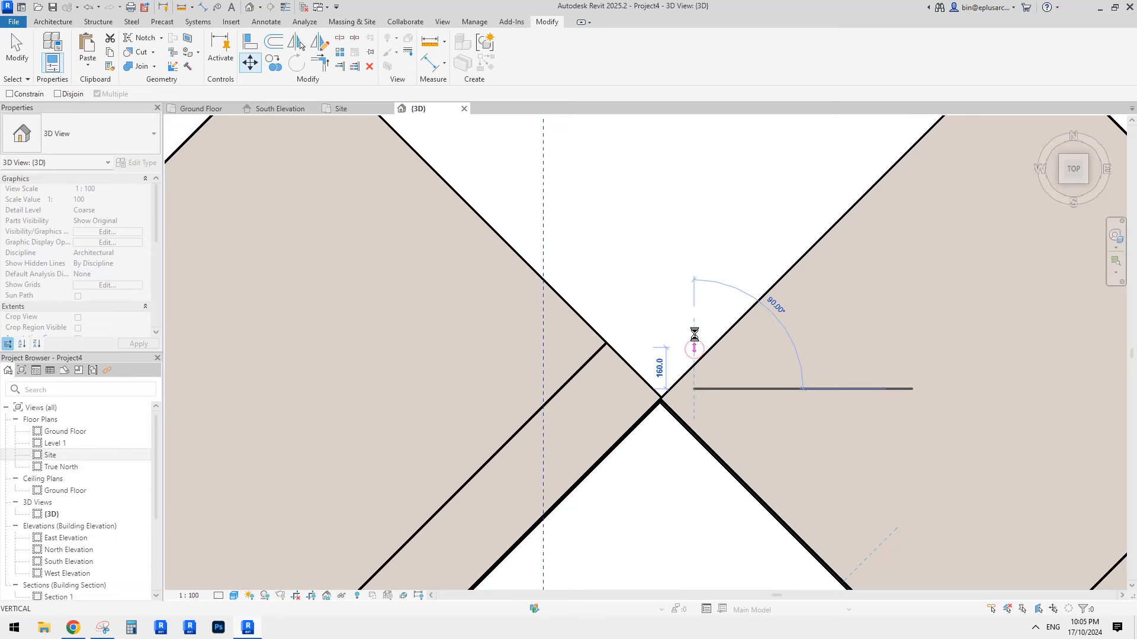
pyautogui.press('m')
pyautogui.press('v')
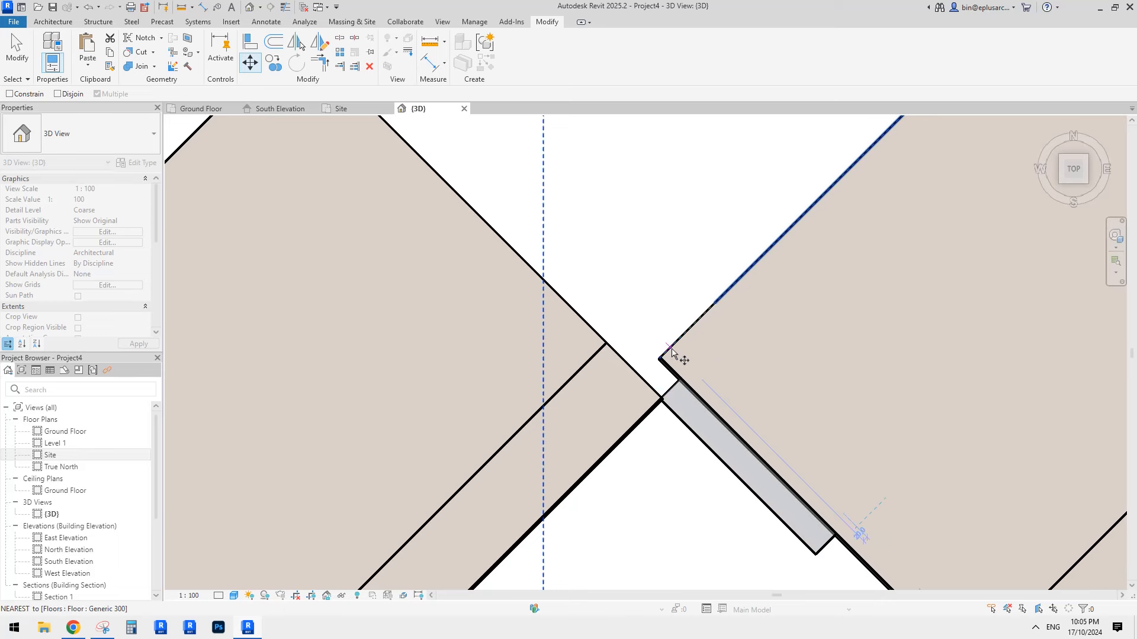
pyautogui.scroll(2, 654, 379)
pyautogui.scroll(4, 657, 378)
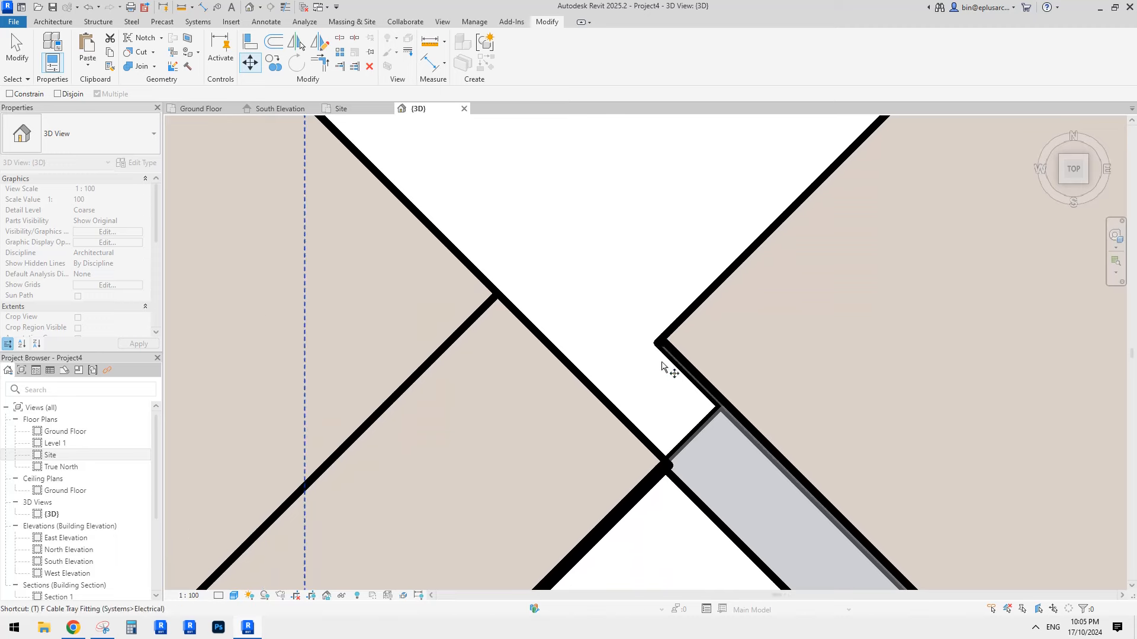
pyautogui.press('Escape')
pyautogui.click(667, 351)
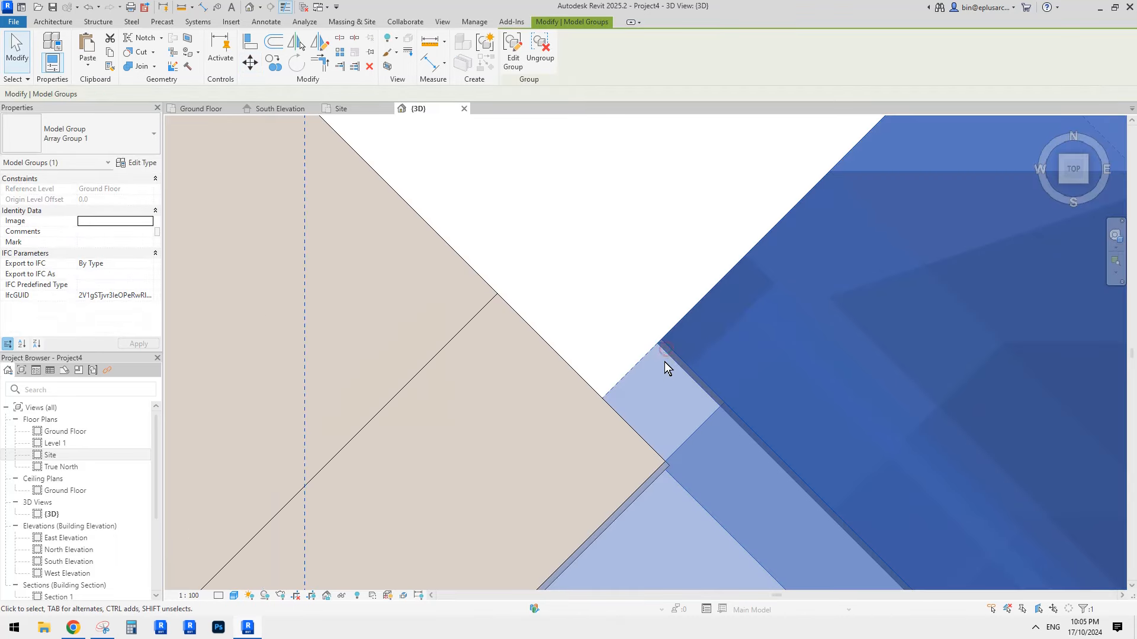
pyautogui.press('Escape')
# Move the second array module from its left wall endpoint to the inner wall corner on the first module's slab edge.
pyautogui.scroll(-4, 675, 373)
pyautogui.scroll(-3, 680, 382)
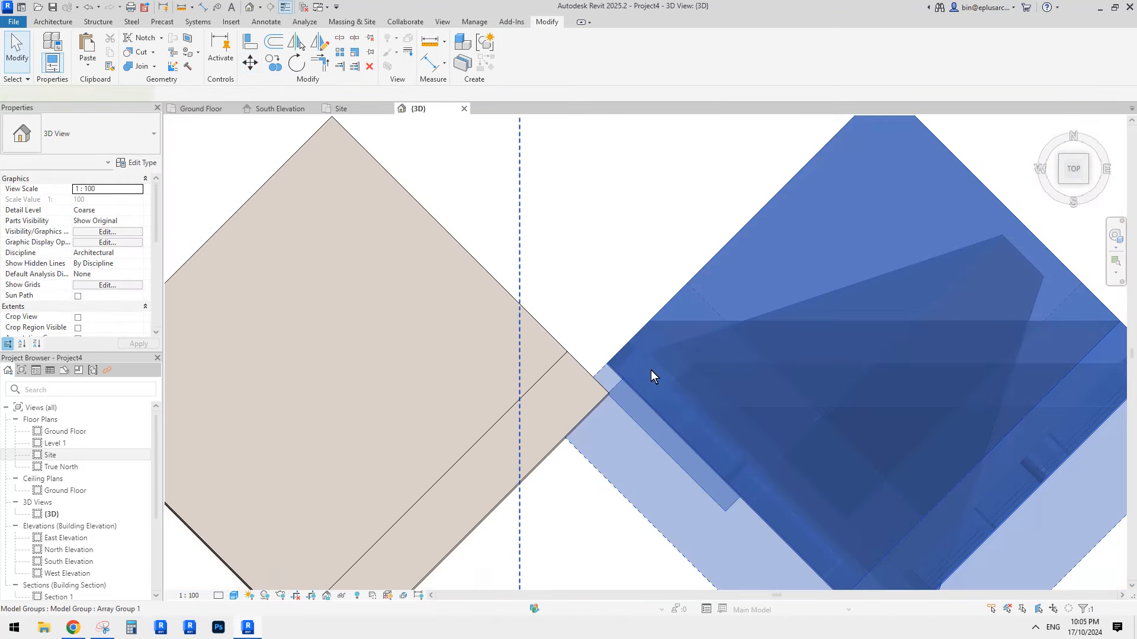
pyautogui.click(651, 373)
pyautogui.press('m')
pyautogui.press('v')
pyautogui.scroll(2, 613, 366)
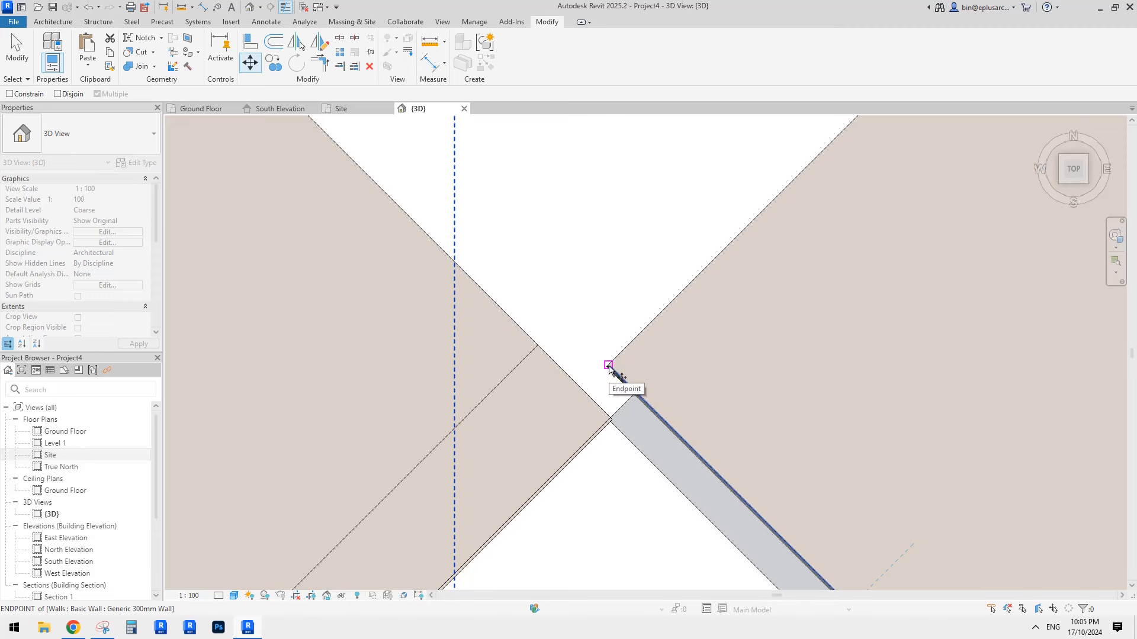
pyautogui.click(608, 365)
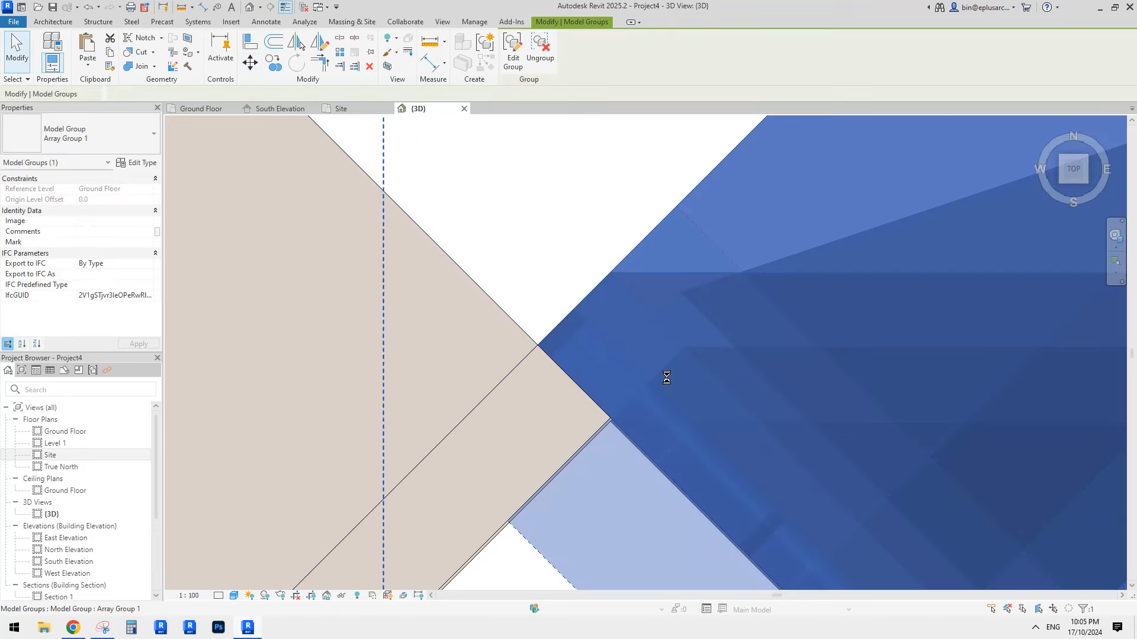
pyautogui.press('Escape')
# Examine the arrayed facade in 3D, including the translucent panel protruding from the end module.
pyautogui.scroll(-5, 673, 411)
pyautogui.keyDown('shift'); pyautogui.moveTo(639, 366); pyautogui.dragTo(706, 234, button='middle'); pyautogui.keyUp('shift')
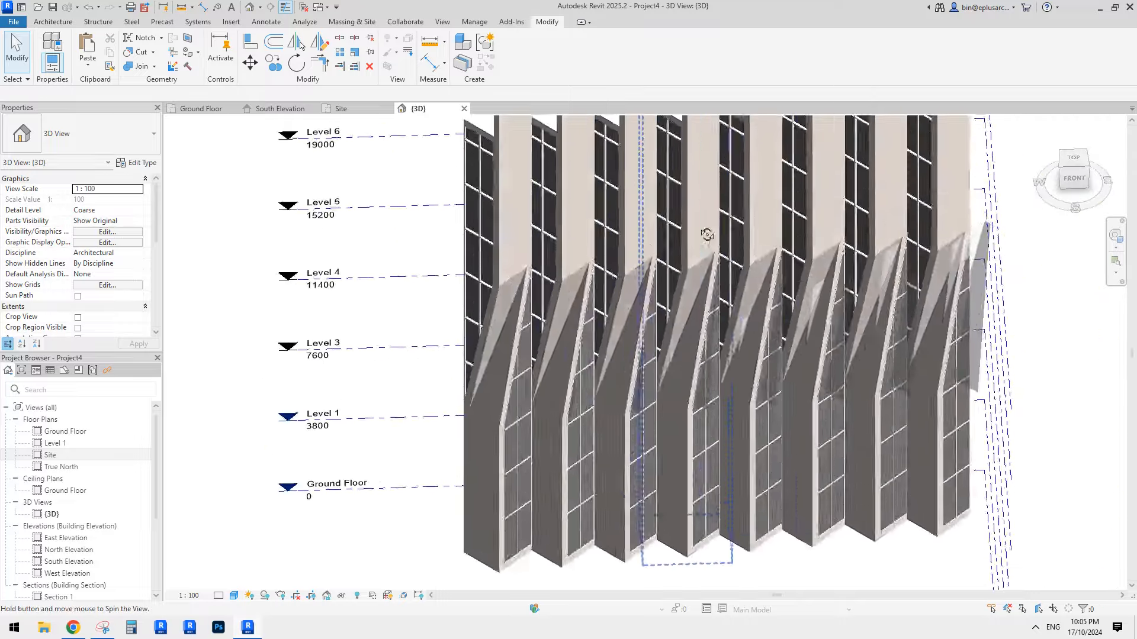
pyautogui.keyDown('shift'); pyautogui.moveTo(807, 299); pyautogui.dragTo(888, 317, button='middle'); pyautogui.keyUp('shift')
pyautogui.click(930, 266)
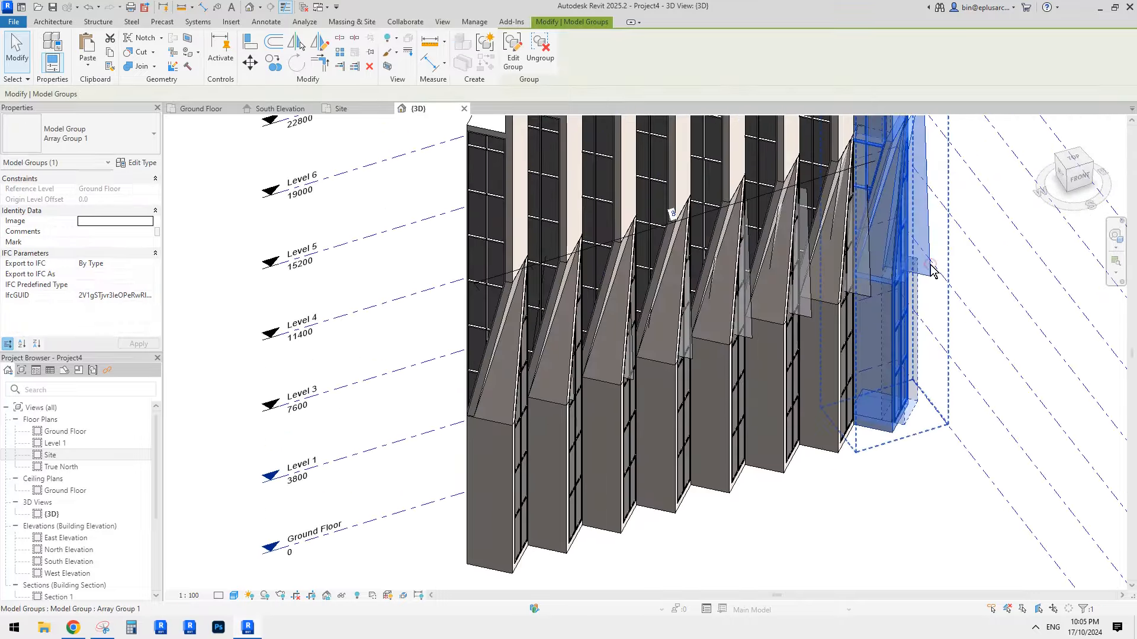
pyautogui.scroll(-3, 930, 267)
pyautogui.keyDown('shift'); pyautogui.moveTo(930, 267); pyautogui.dragTo(856, 323, button='middle'); pyautogui.keyUp('shift')
pyautogui.click(914, 291)
pyautogui.scroll(1, 913, 290)
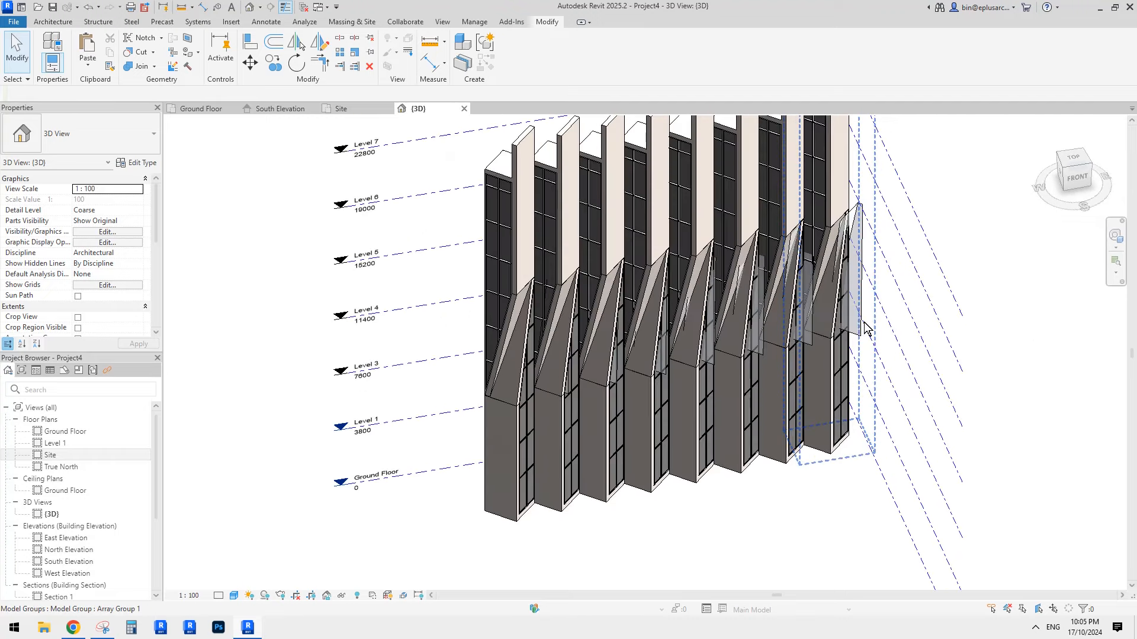
# Edit the end module's array group to remove the protruding translucent panel, and finish editing the group.
pyautogui.click(851, 324)
pyautogui.click(512, 53)
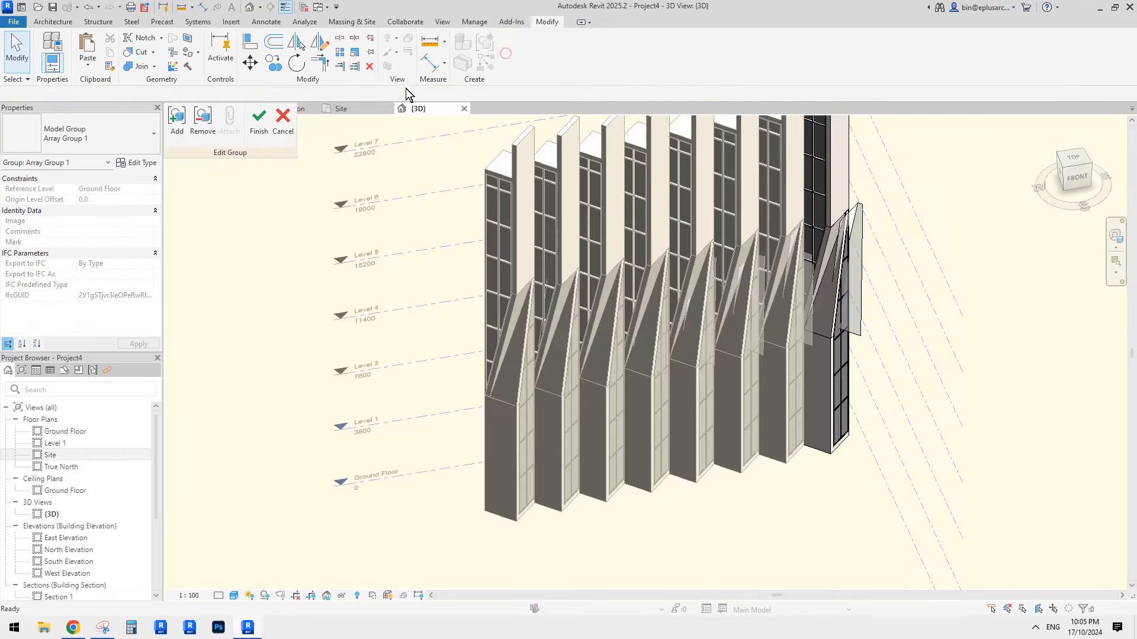
pyautogui.click(202, 122)
pyautogui.keyDown('shift'); pyautogui.moveTo(864, 254); pyautogui.dragTo(474, 255, button='middle'); pyautogui.keyUp('shift')
pyautogui.scroll(5, 835, 233)
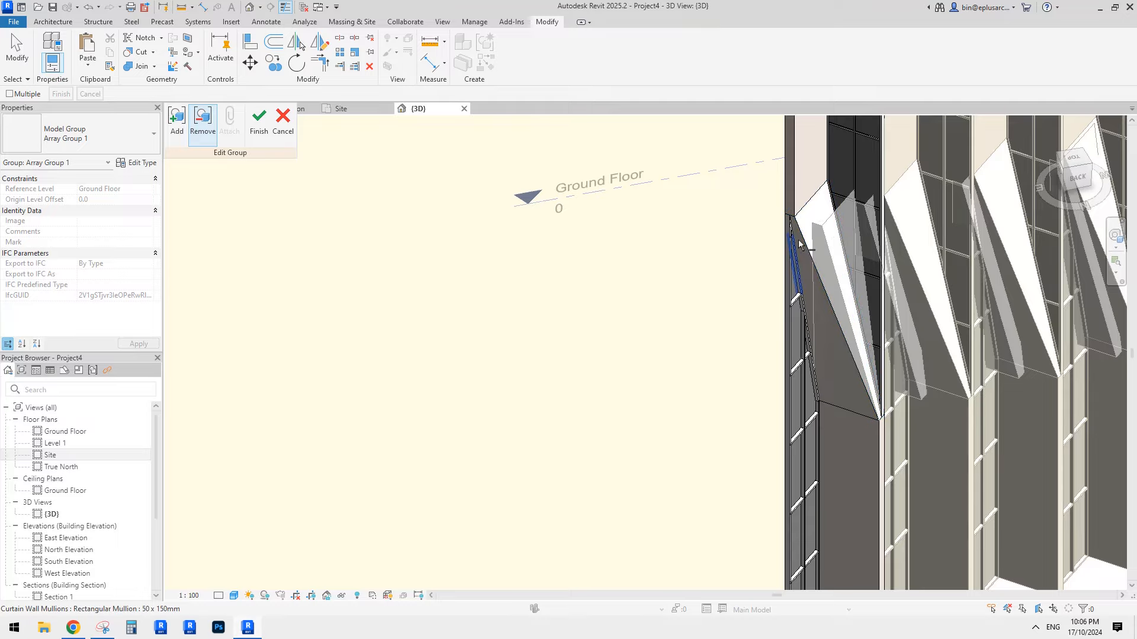
pyautogui.scroll(-1, 809, 315)
pyautogui.keyDown('shift'); pyautogui.moveTo(788, 325); pyautogui.dragTo(807, 305, button='middle'); pyautogui.keyUp('shift')
pyautogui.click(283, 132)
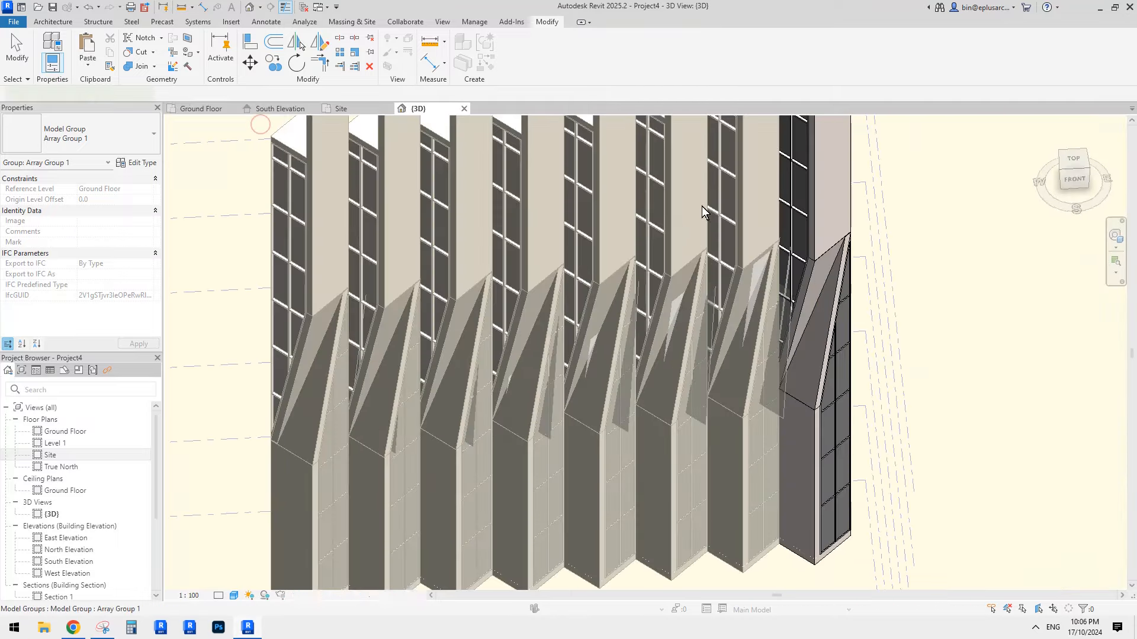
# Compare the facade's front view with the Reddit reference photo in the browser and return to Revit.
pyautogui.scroll(-2, 740, 249)
pyautogui.keyDown('shift'); pyautogui.moveTo(708, 316); pyautogui.dragTo(837, 252, button='middle'); pyautogui.keyUp('shift')
pyautogui.keyDown('shift'); pyautogui.moveTo(1066, 376); pyautogui.dragTo(841, 354, button='middle'); pyautogui.keyUp('shift')
pyautogui.click(1071, 169)
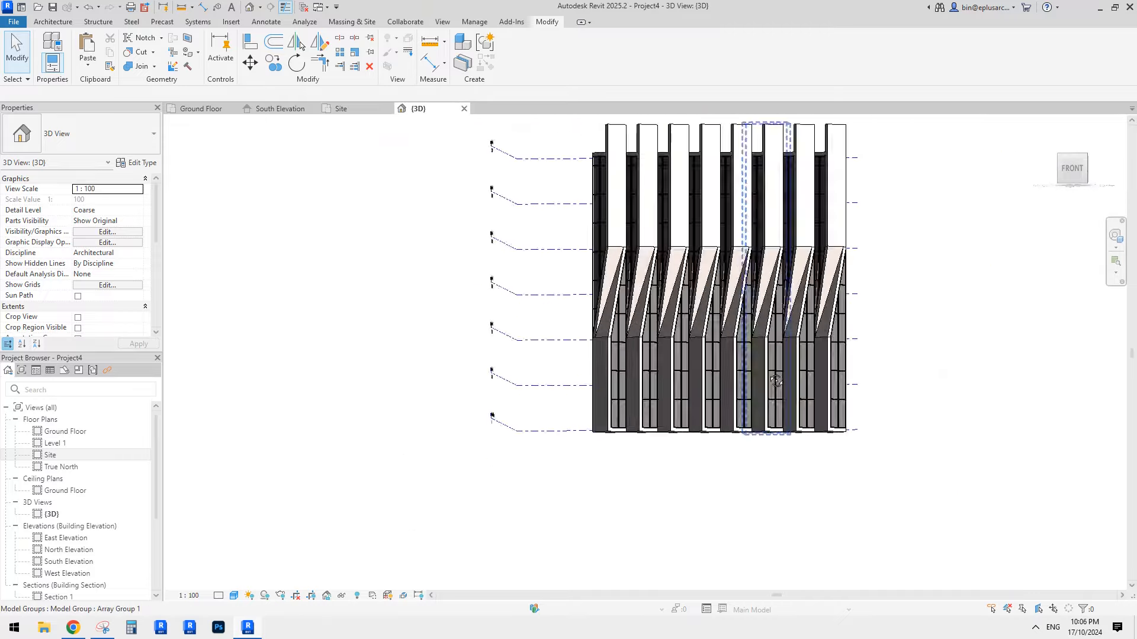
pyautogui.click(73, 628)
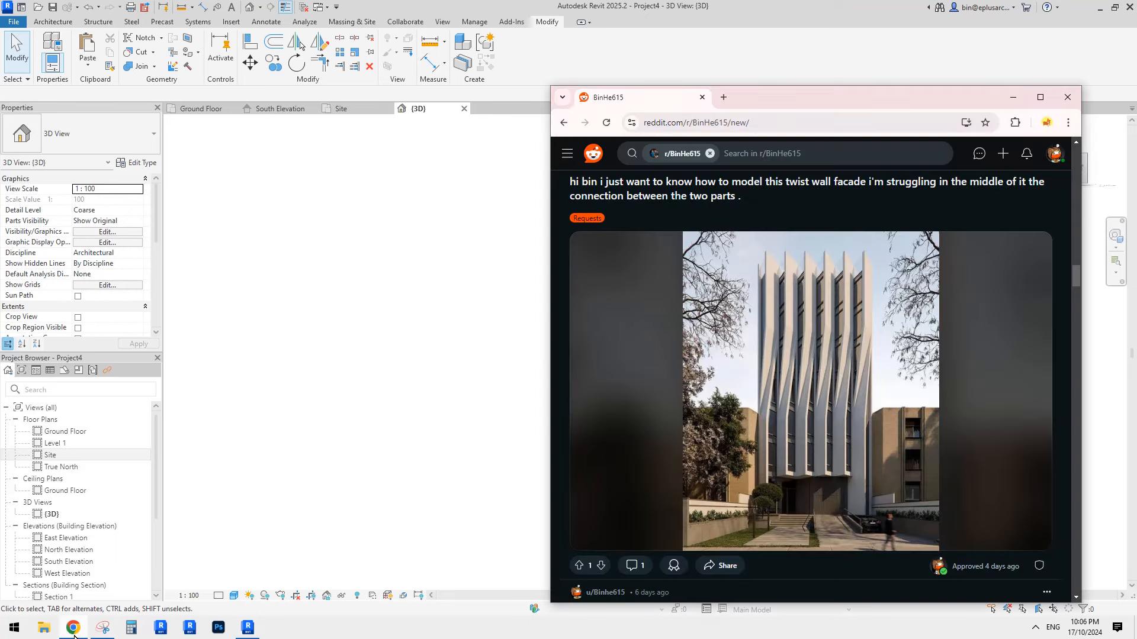
pyautogui.click(248, 628)
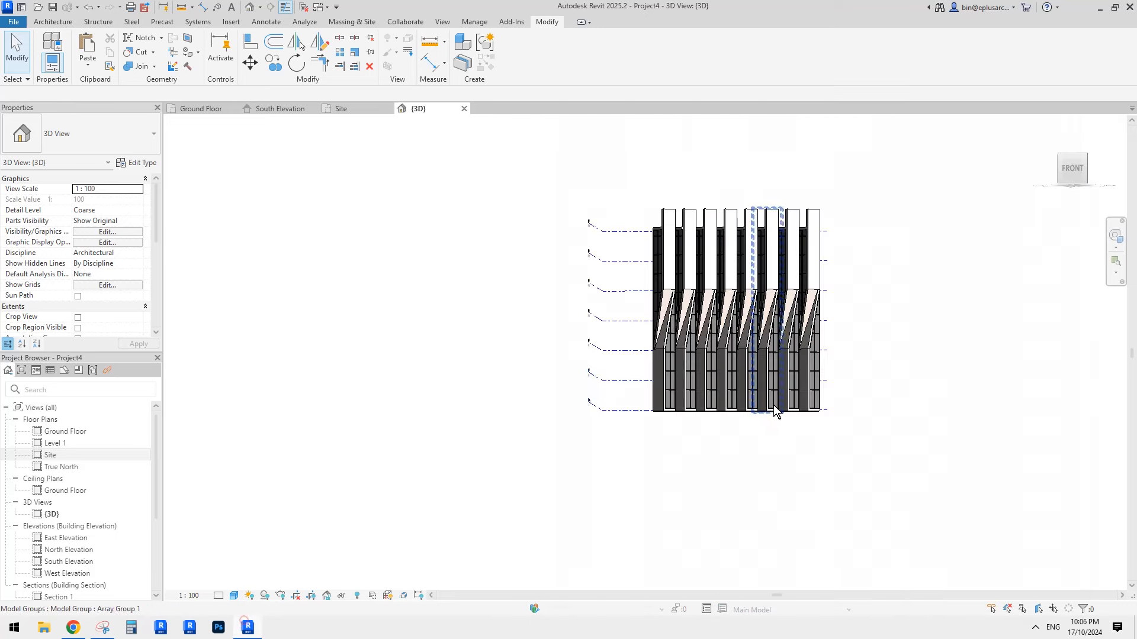
# Examine the arrayed facade from the front and at an angle, including the sloped 300 mm wall panel of a middle module.
pyautogui.click(1072, 169)
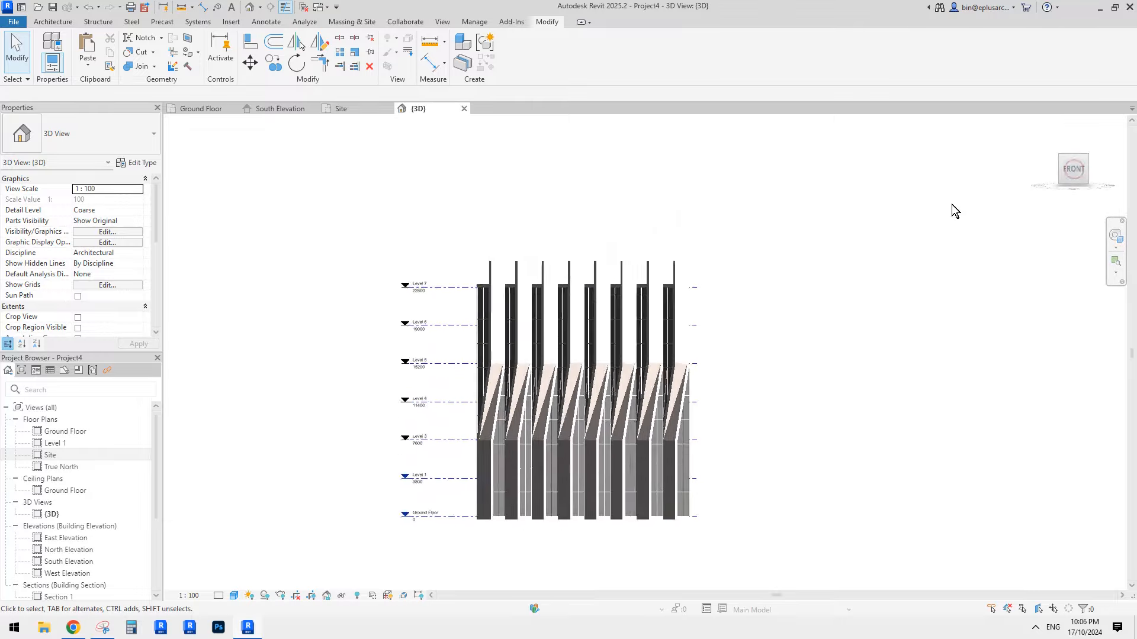
pyautogui.scroll(5, 744, 375)
pyautogui.keyDown('shift'); pyautogui.moveTo(888, 396); pyautogui.dragTo(673, 426, button='middle'); pyautogui.keyUp('shift')
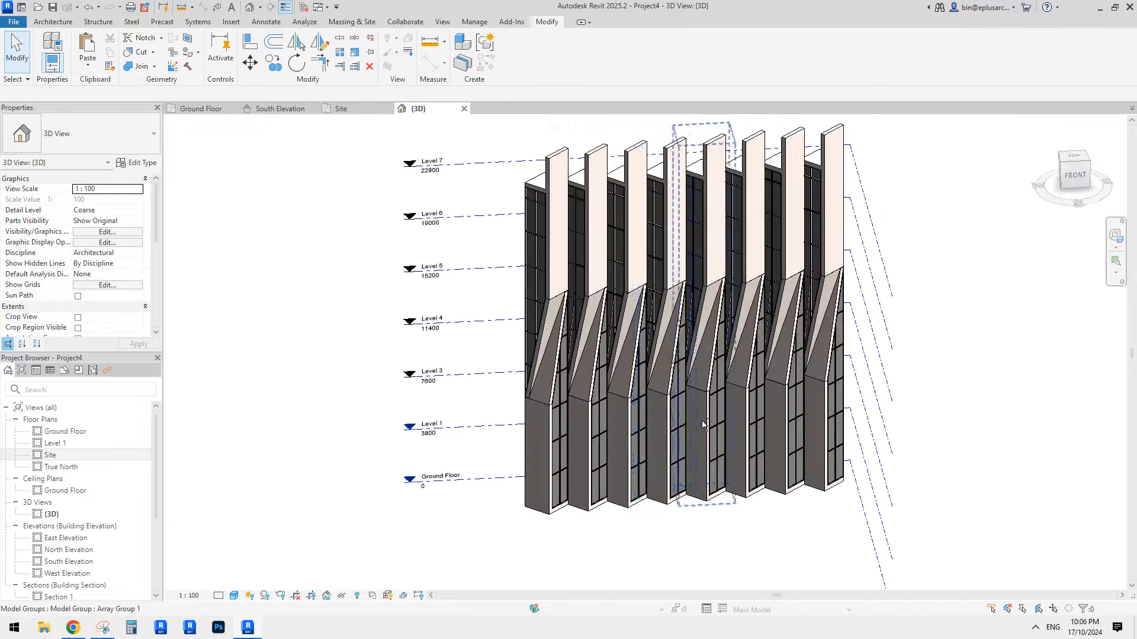
pyautogui.click(663, 424)
pyautogui.press('Escape')
pyautogui.scroll(3, 651, 436)
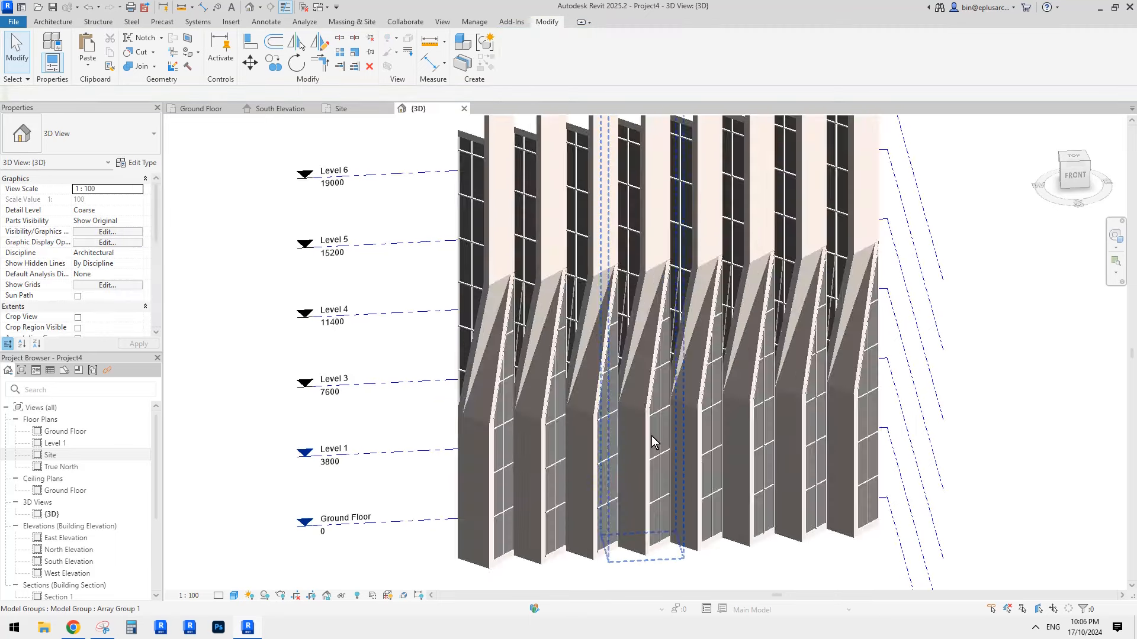
pyautogui.moveTo(647, 356); pyautogui.dragTo(644, 361, button='middle')
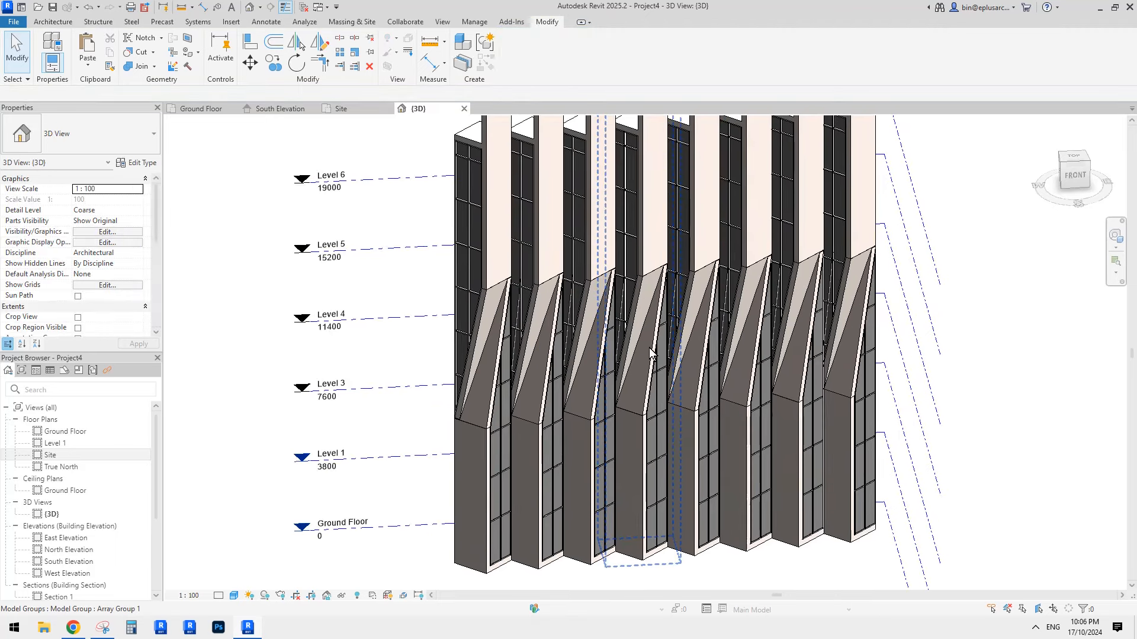
pyautogui.press('Tab')
pyautogui.click(649, 347)
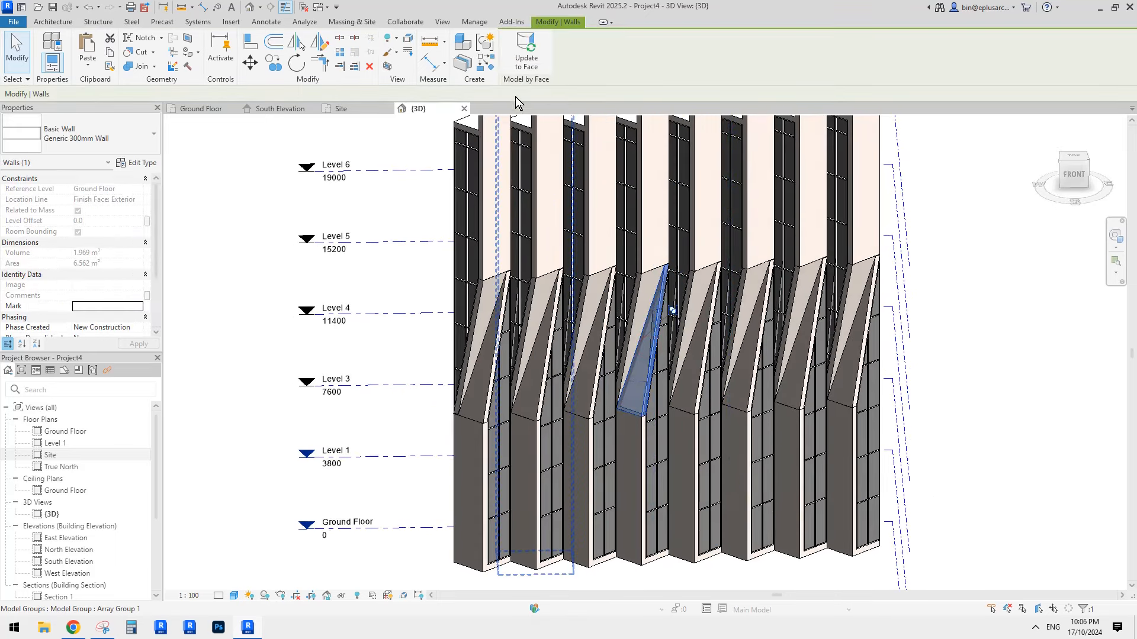
pyautogui.press('Escape')
pyautogui.scroll(2, 653, 371)
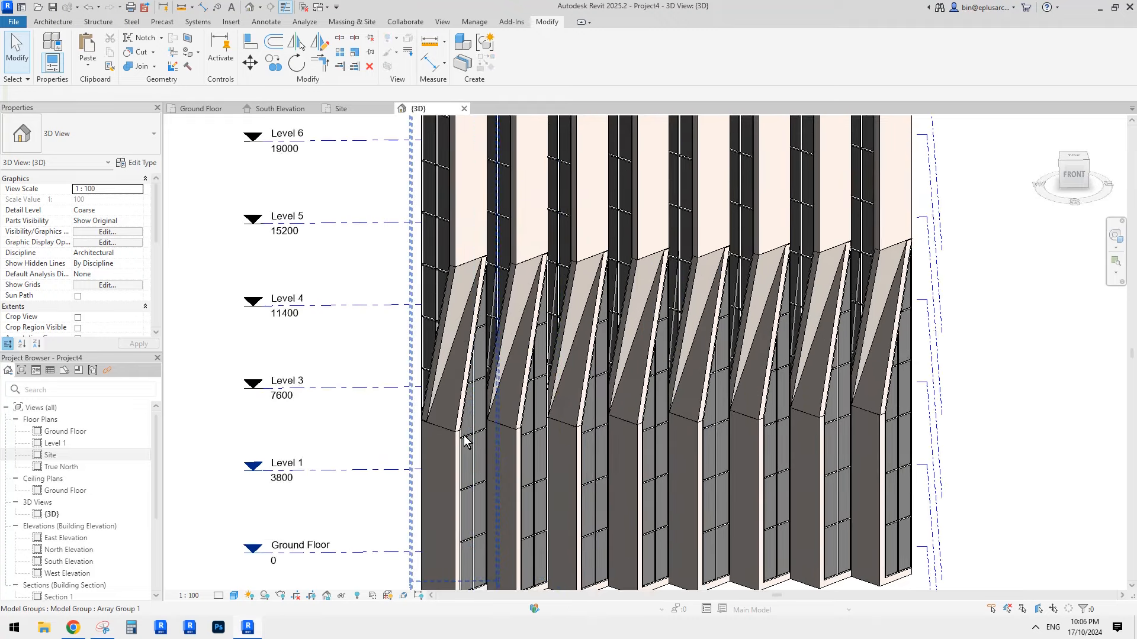
# Inspect the end module's sloped triangular wall up close, checking where its lower and upper edges meet the adjoining walls.
pyautogui.scroll(-2, 444, 358)
pyautogui.keyDown('shift'); pyautogui.moveTo(477, 393); pyautogui.dragTo(503, 350, button='middle'); pyautogui.keyUp('shift')
pyautogui.scroll(2, 526, 344)
pyautogui.scroll(2, 456, 387)
pyautogui.scroll(1, 477, 360)
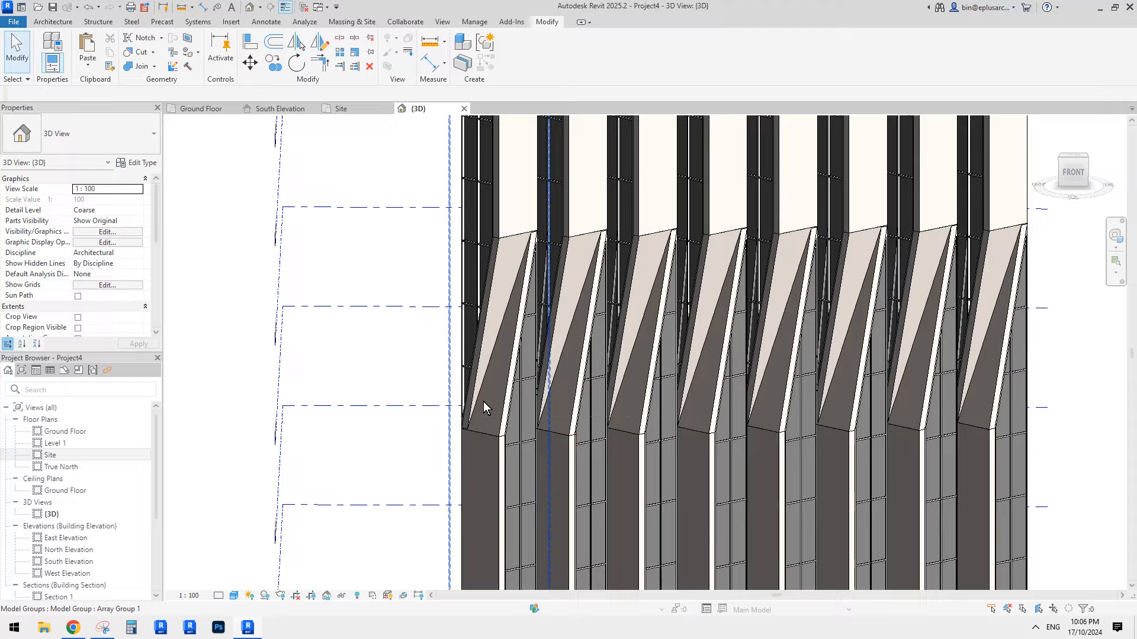
pyautogui.keyDown('shift'); pyautogui.moveTo(517, 407); pyautogui.dragTo(569, 409, button='middle'); pyautogui.keyUp('shift')
pyautogui.scroll(5, 497, 441)
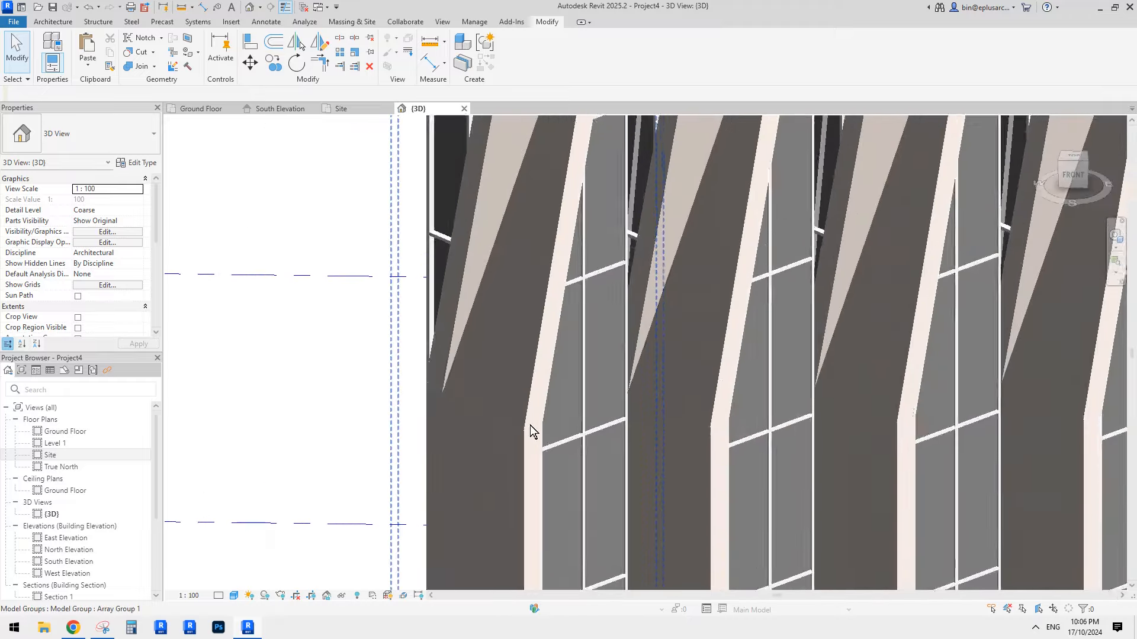
pyautogui.click(522, 392)
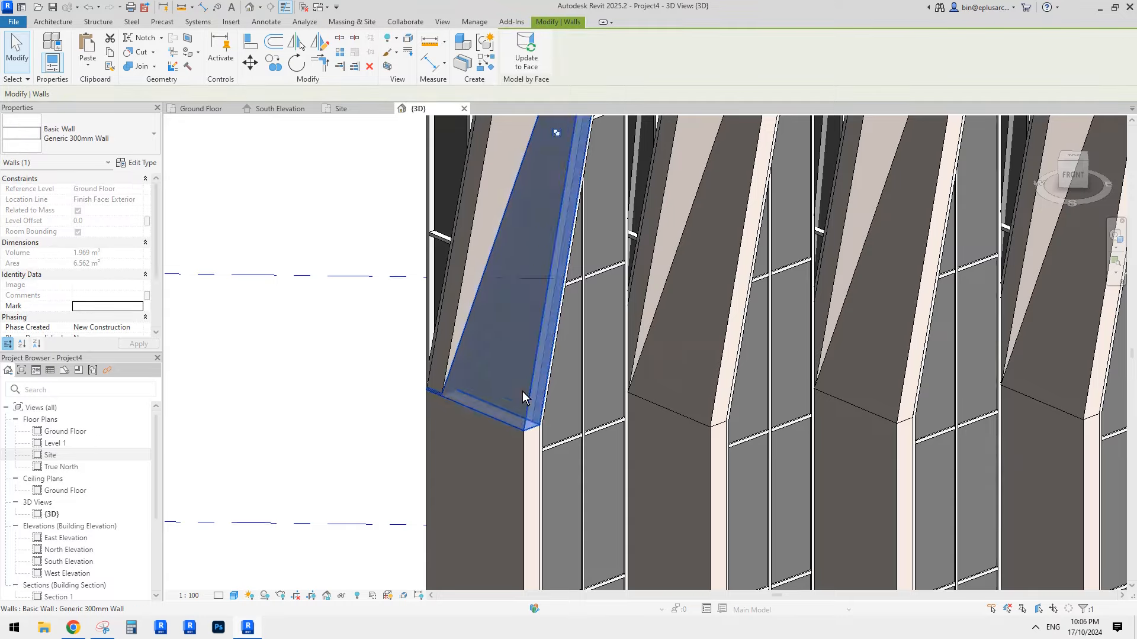
pyautogui.keyDown('shift'); pyautogui.moveTo(522, 392); pyautogui.dragTo(540, 457, button='middle'); pyautogui.keyUp('shift')
pyautogui.scroll(3, 443, 377)
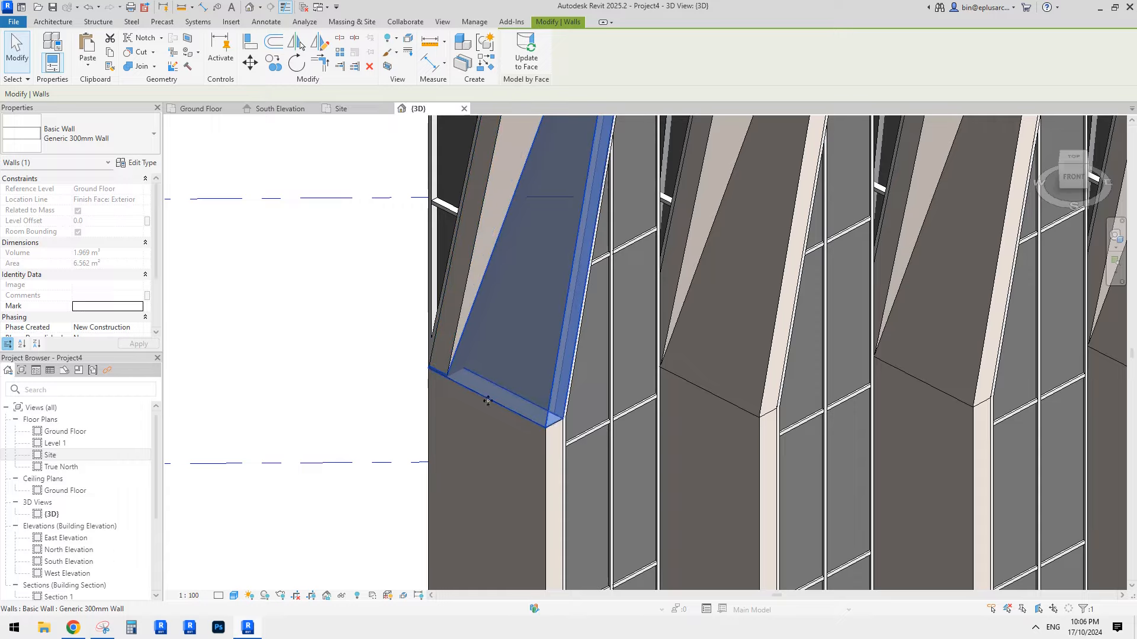
pyautogui.keyDown('shift'); pyautogui.moveTo(460, 361); pyautogui.dragTo(574, 260, button='middle'); pyautogui.keyUp('shift')
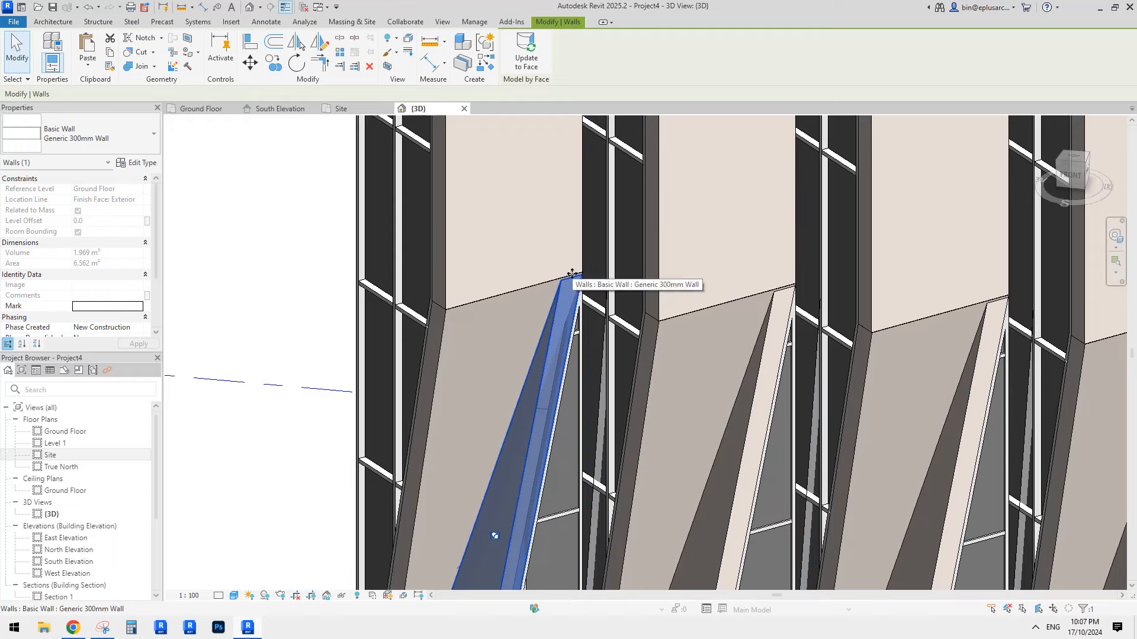
pyautogui.scroll(-5, 572, 273)
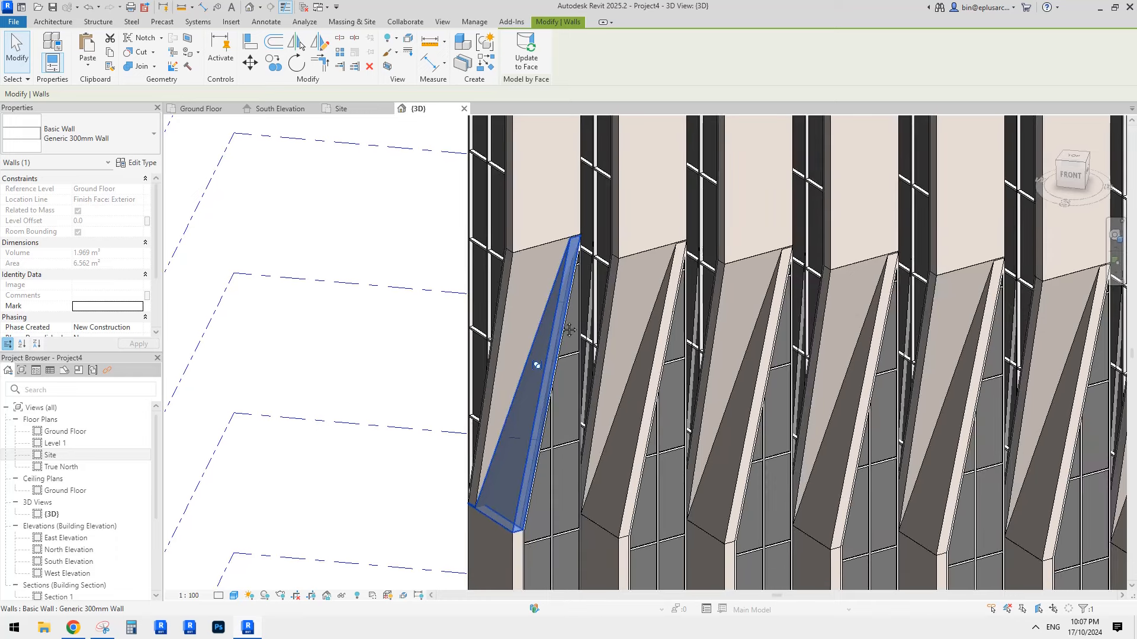
pyautogui.moveTo(569, 331); pyautogui.dragTo(569, 335, button='middle')
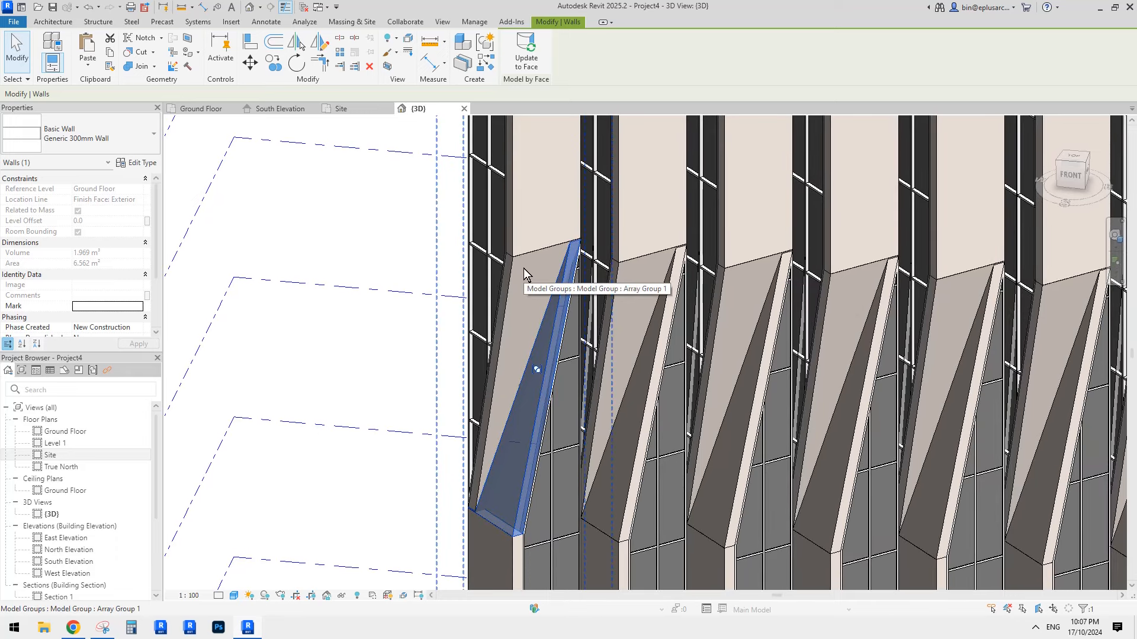
pyautogui.press('Escape')
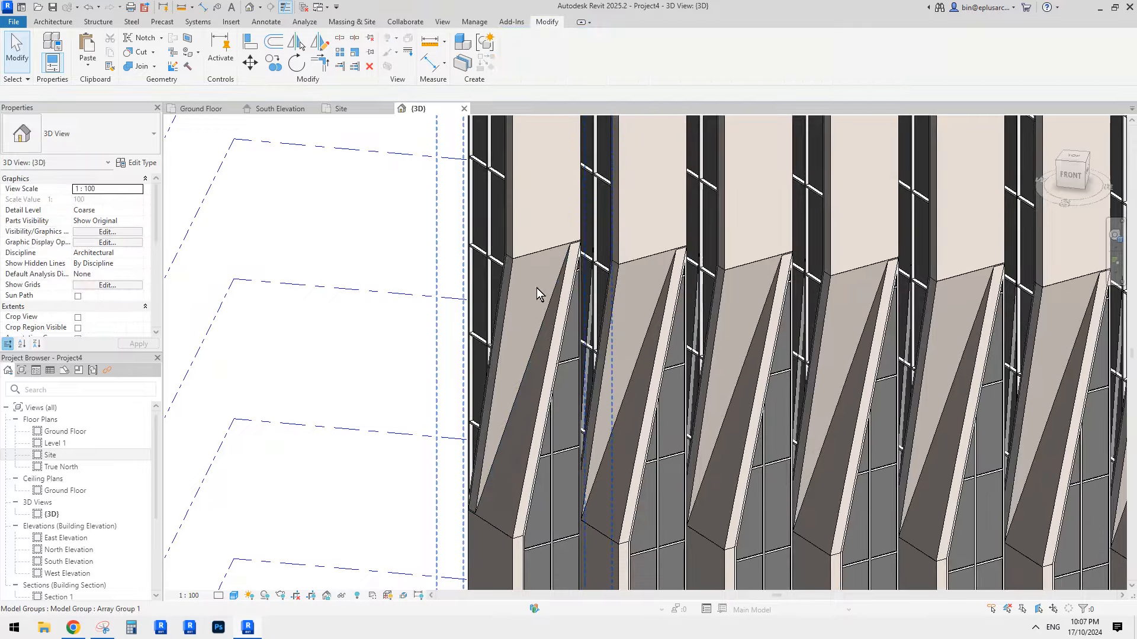
# Review the complete eight-module twisted facade in 3D from several angles around the front.
pyautogui.scroll(-5, 563, 299)
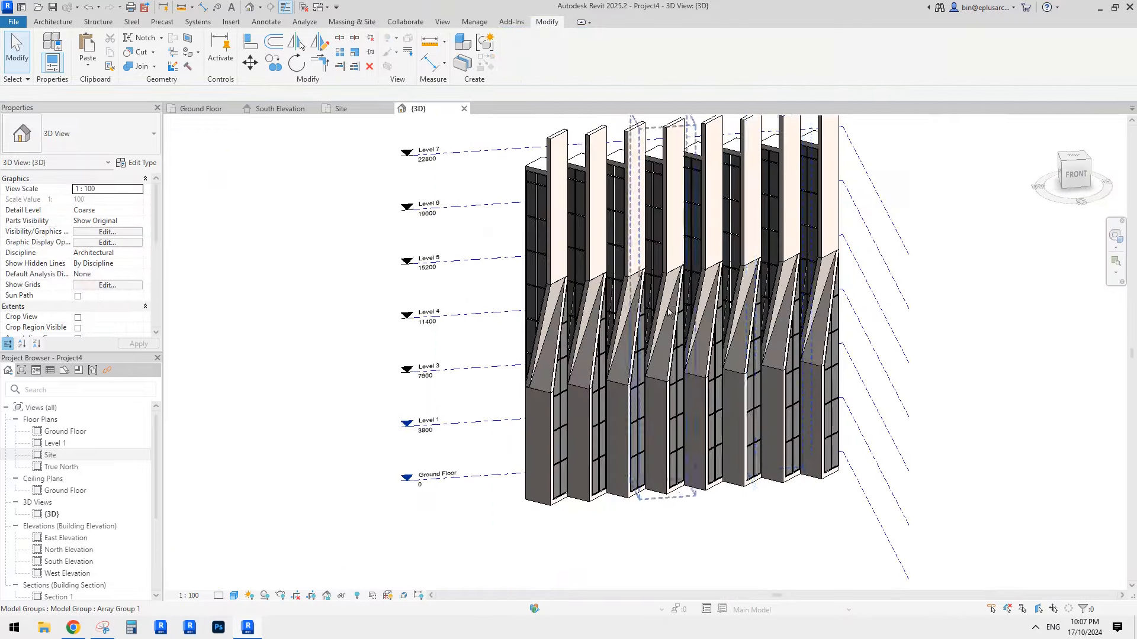
pyautogui.keyDown('shift'); pyautogui.moveTo(835, 253); pyautogui.dragTo(850, 283, button='middle'); pyautogui.keyUp('shift')
pyautogui.scroll(-1, 851, 288)
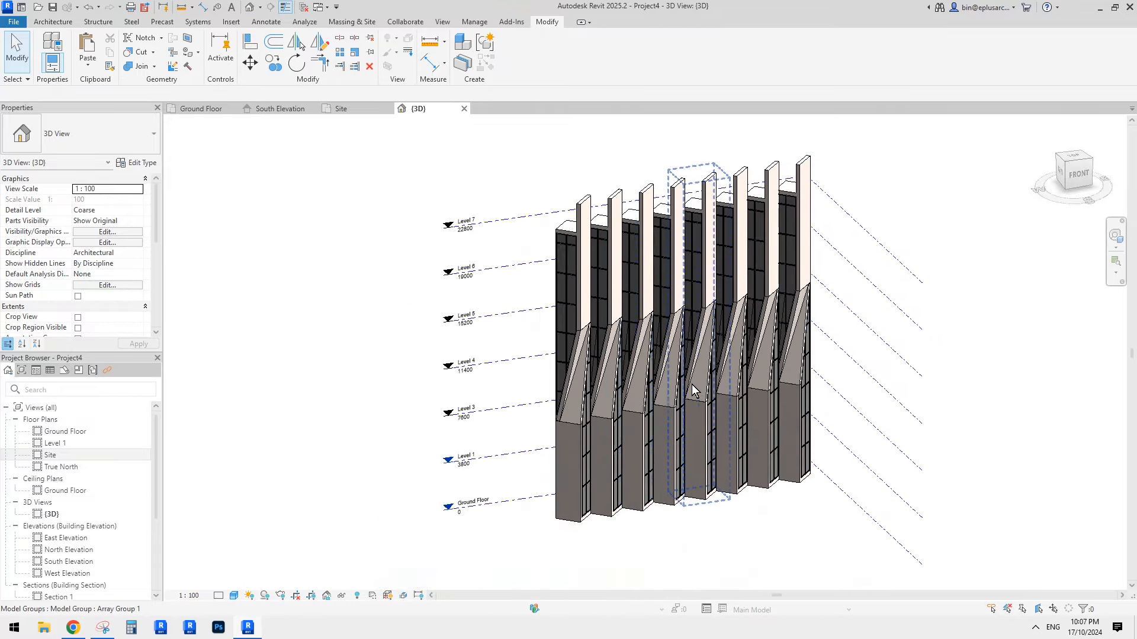
pyautogui.scroll(2, 698, 382)
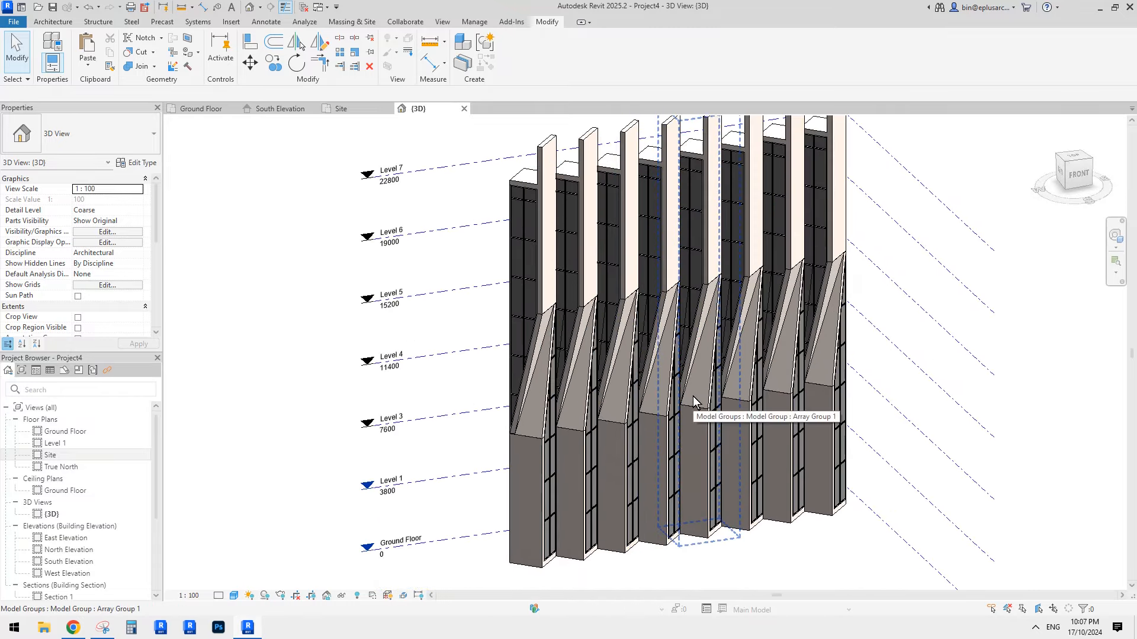
pyautogui.keyDown('shift'); pyautogui.moveTo(724, 396); pyautogui.dragTo(674, 386, button='middle'); pyautogui.keyUp('shift')
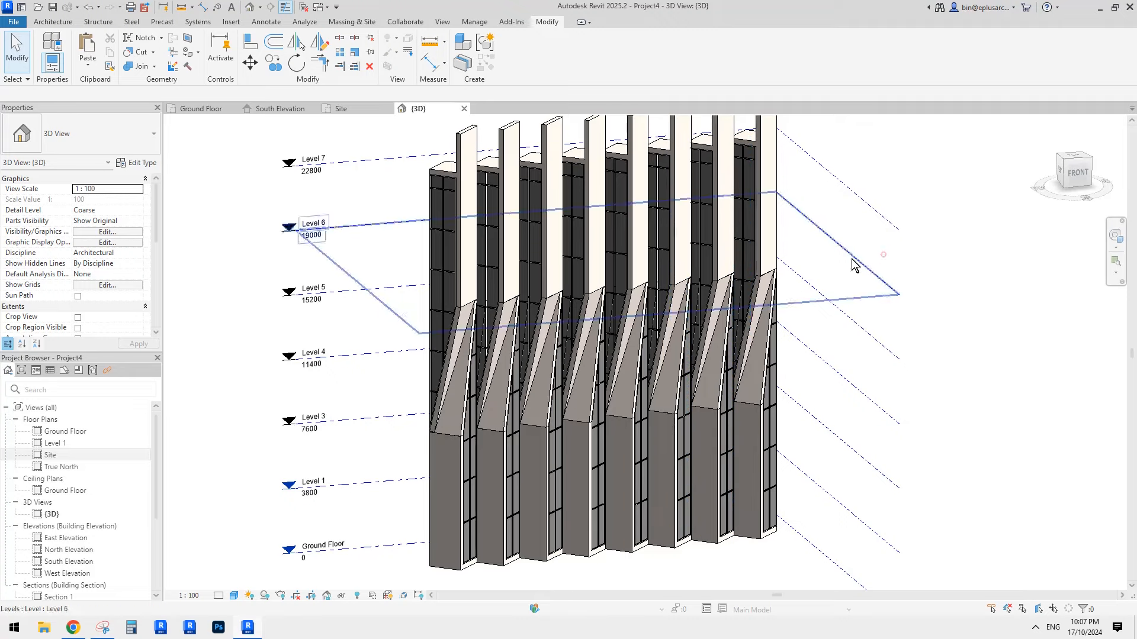
pyautogui.moveTo(883, 250); pyautogui.dragTo(883, 255, button='middle')
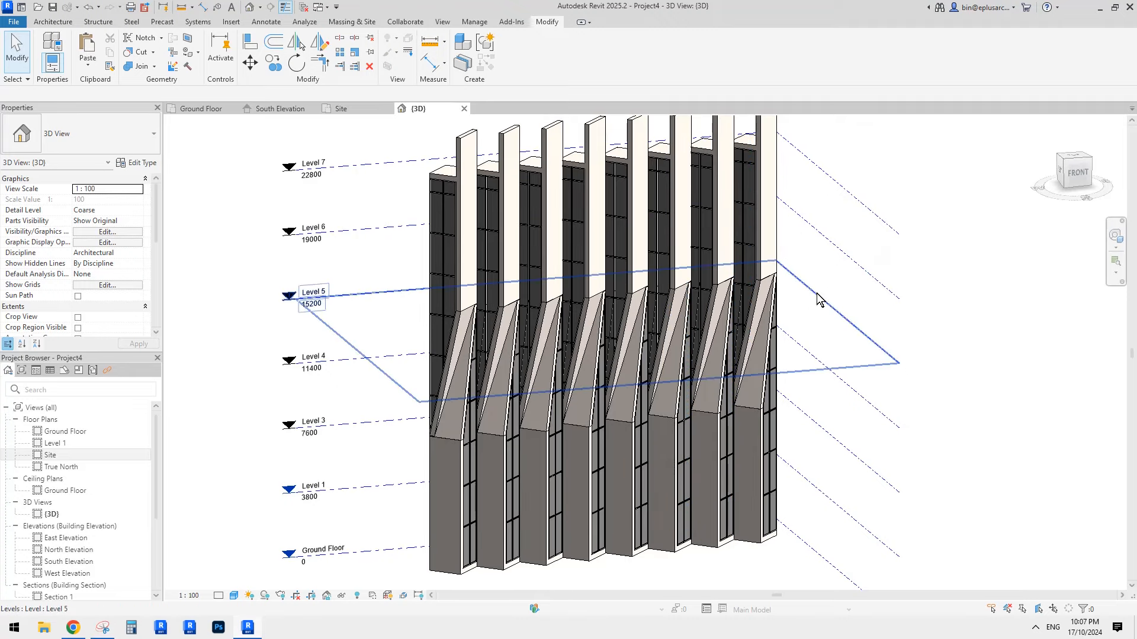
pyautogui.moveTo(817, 296)
pyautogui.keyDown('shift'); pyautogui.mouseDown(button='middle')
pyautogui.moveTo(819, 327)
pyautogui.moveTo(827, 300)
pyautogui.moveTo(806, 311)
pyautogui.mouseUp(button='middle'); pyautogui.keyUp('shift')
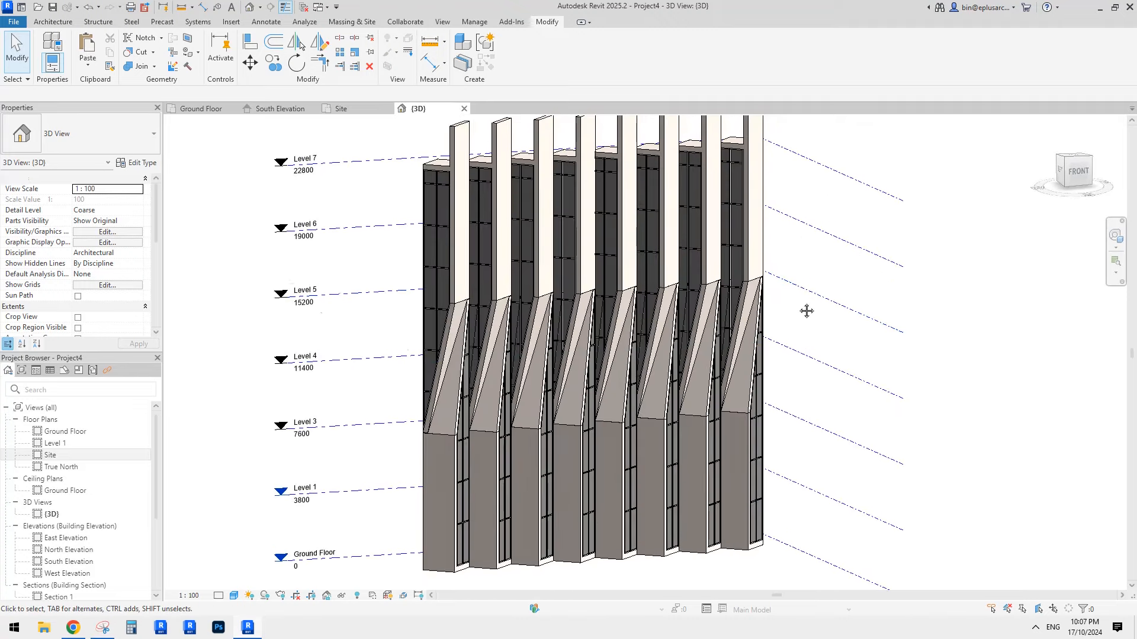